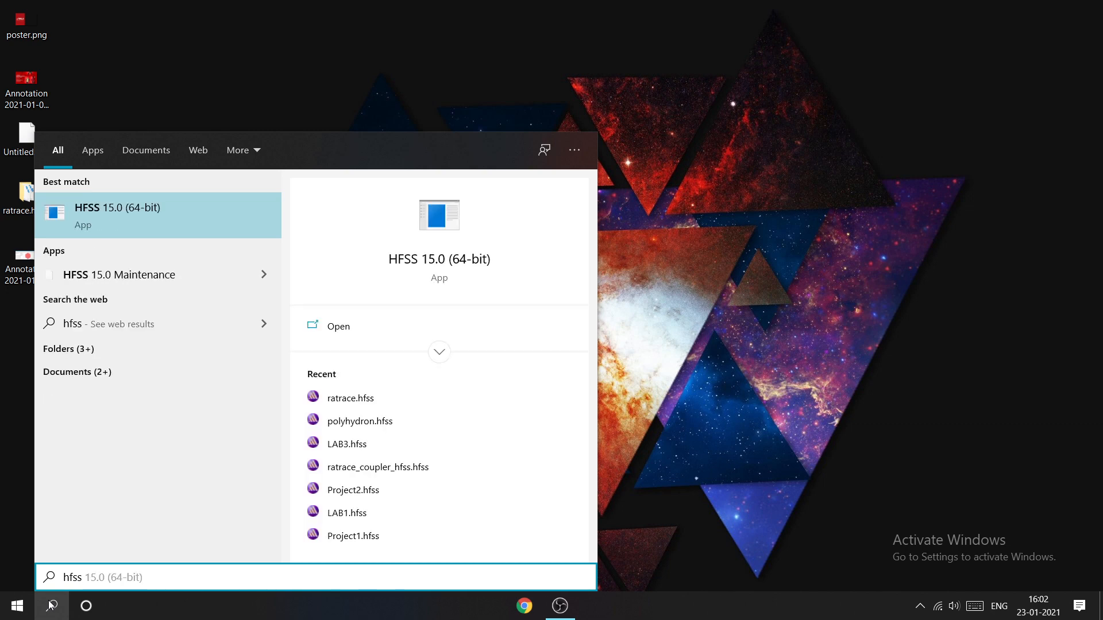
Step: Launch HFSS 15.0 (64-bit) and insert an HFSS design into the new project
click(123, 221)
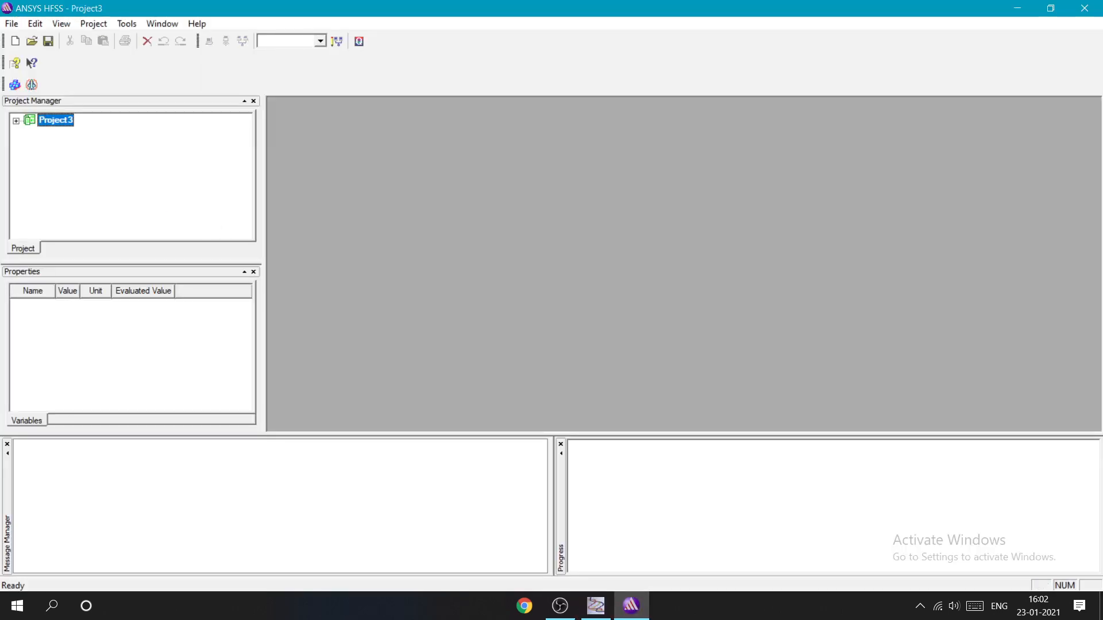
click(608, 606)
click(655, 351)
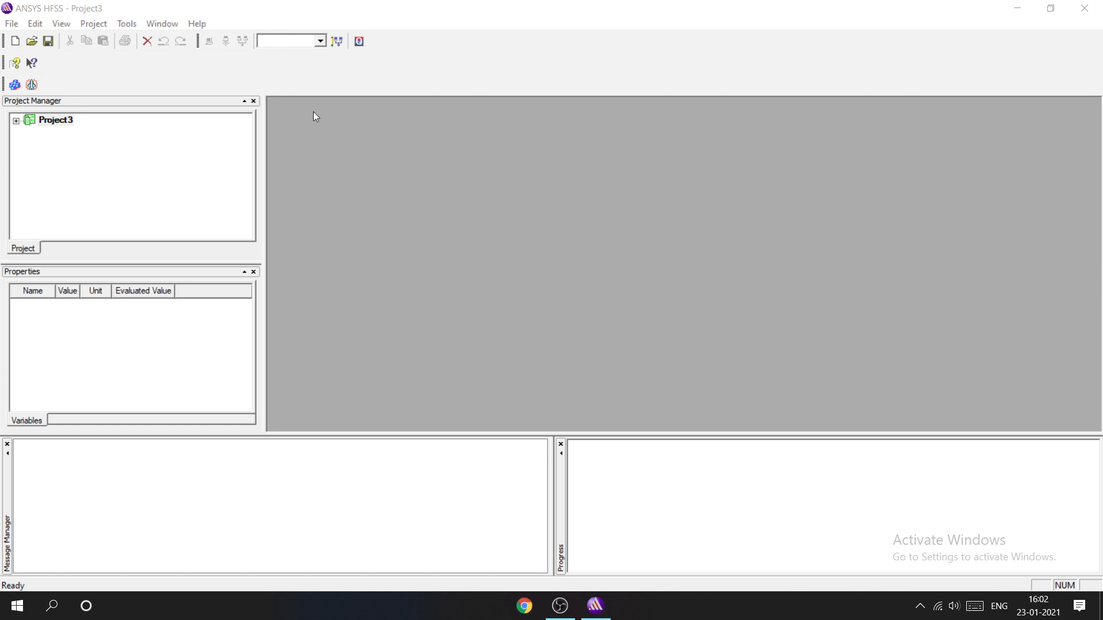
click(98, 24)
click(117, 42)
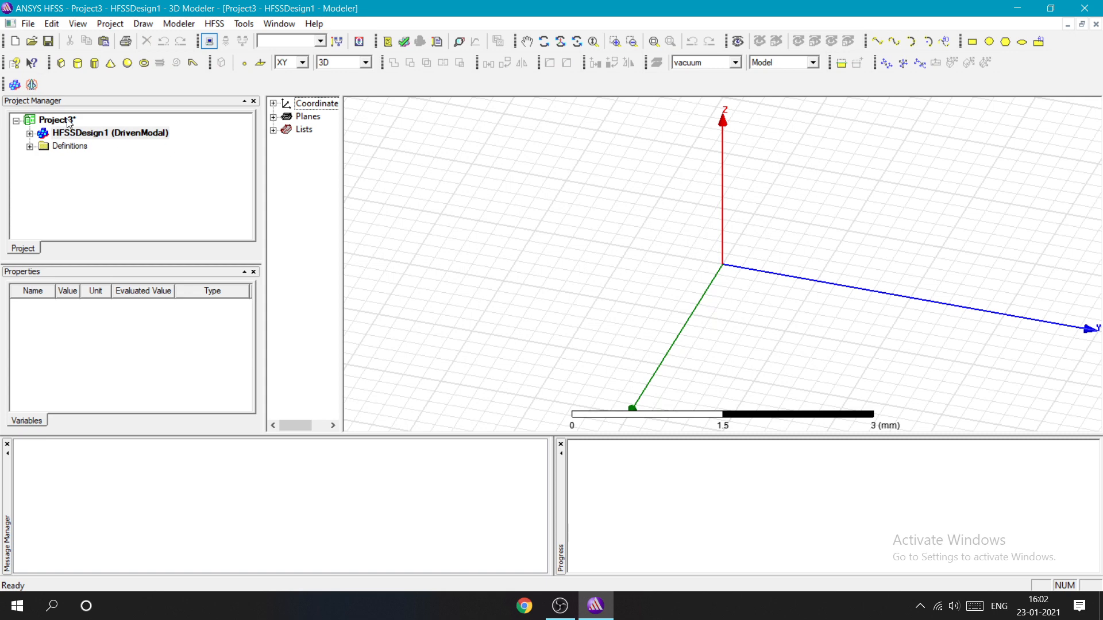
scroll(598, 230, down, 2)
scroll(826, 250, up, 4)
scroll(539, 236, down, 2)
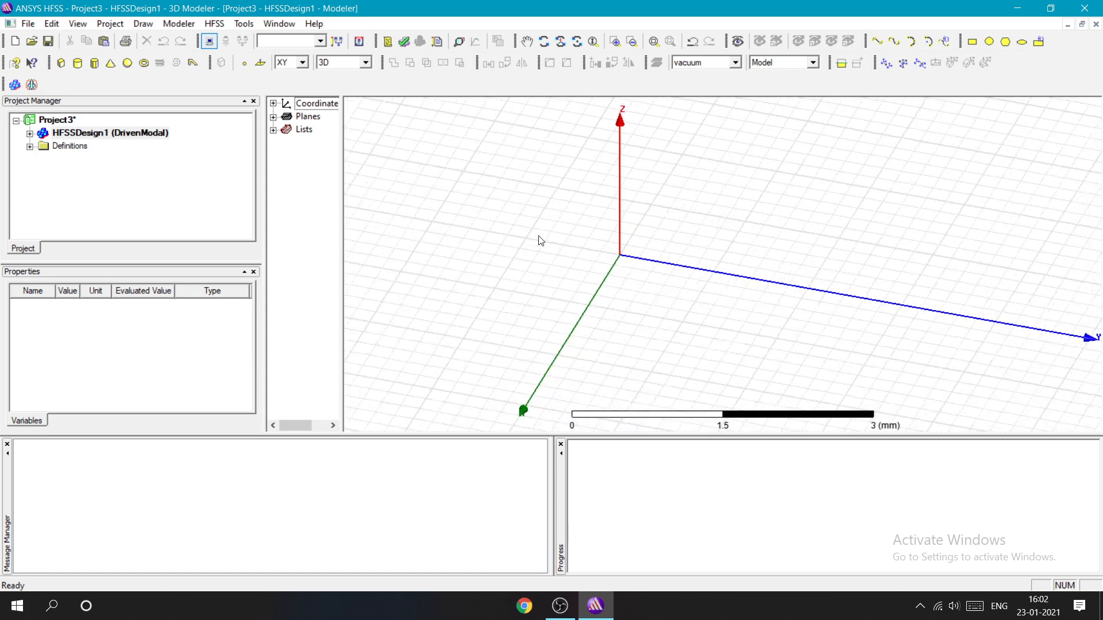
scroll(468, 234, up, 1)
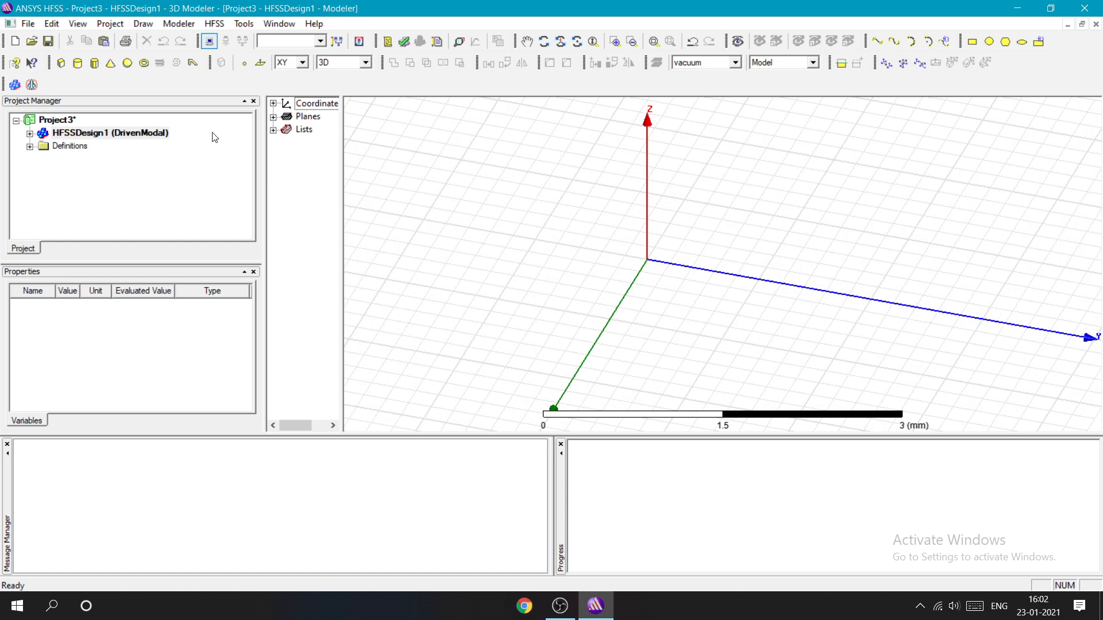
Step: Save the project as Project3.hfss in the Projects folder and widen the model tree pane
click(427, 191)
key(ctrl+s)
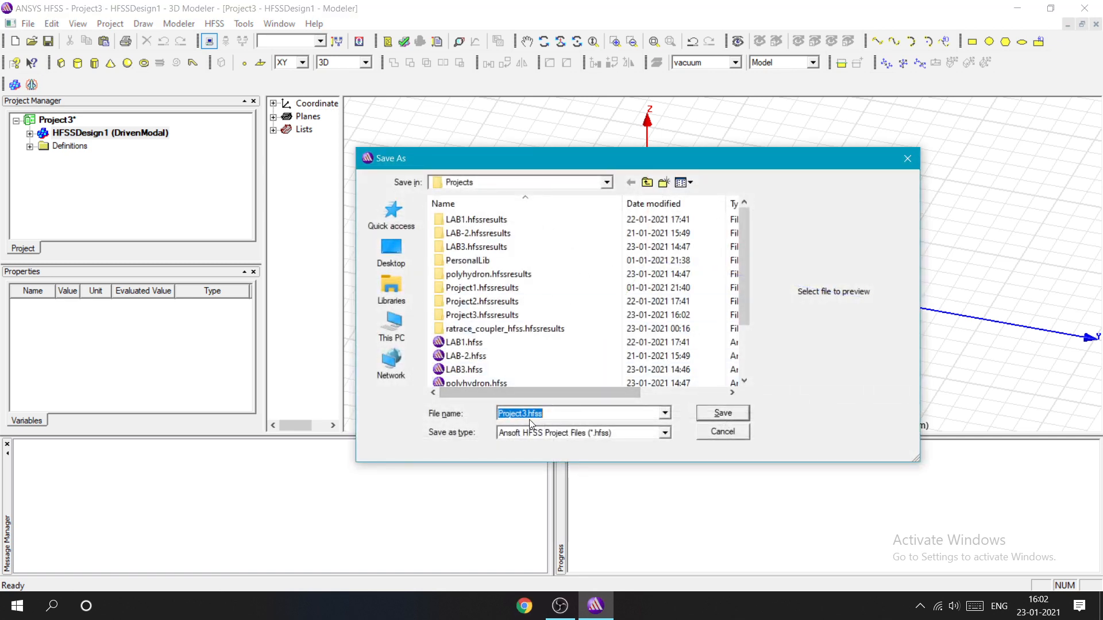
click(530, 415)
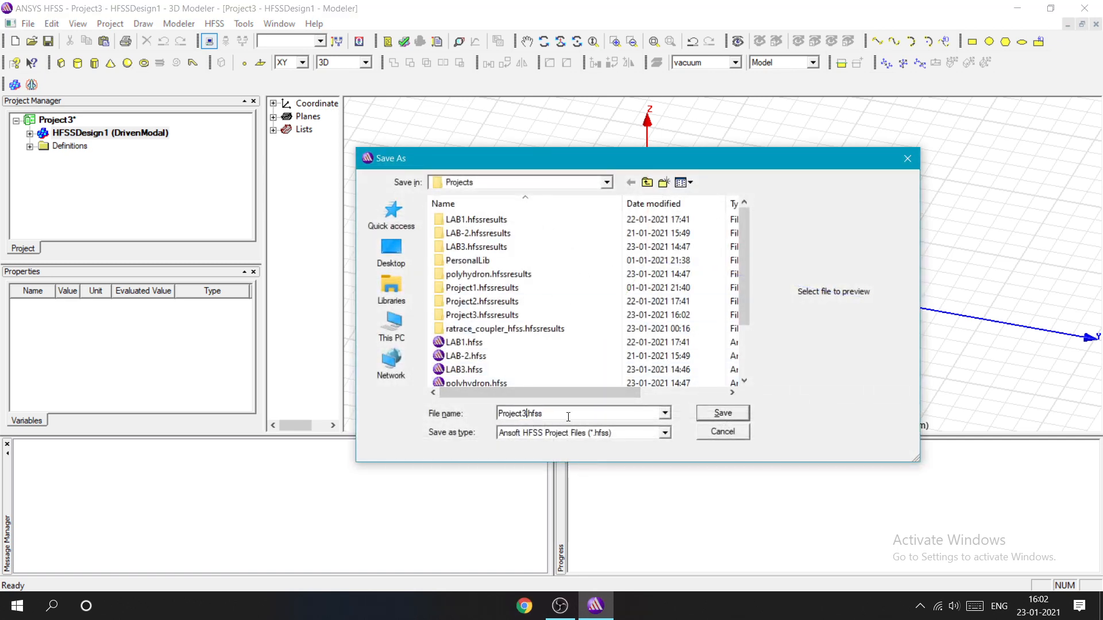
click(712, 417)
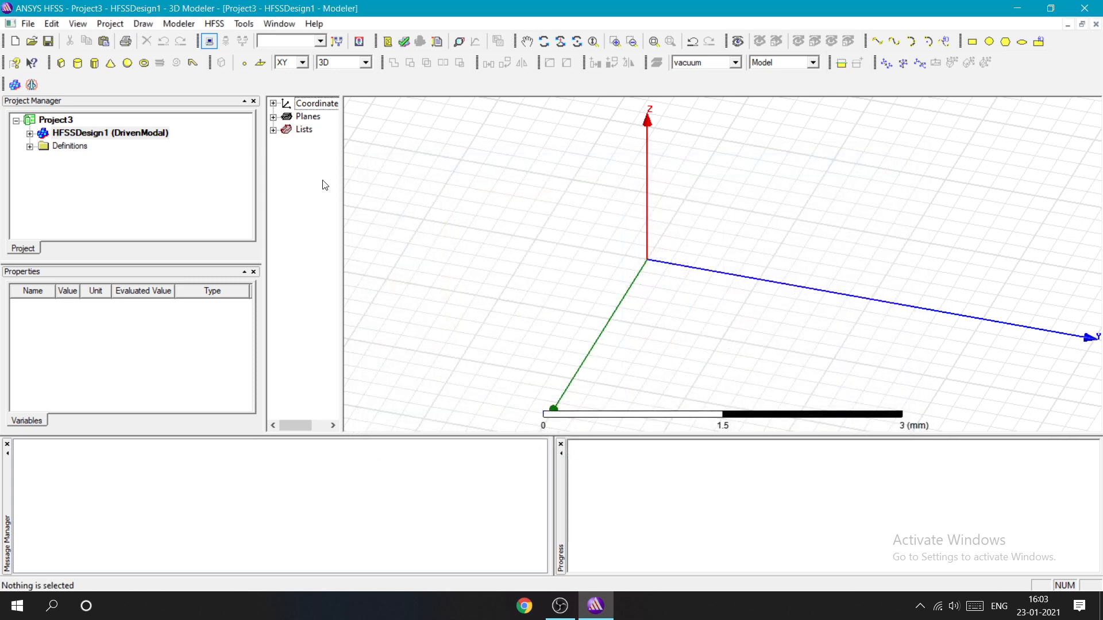
drag(341, 197, 384, 201)
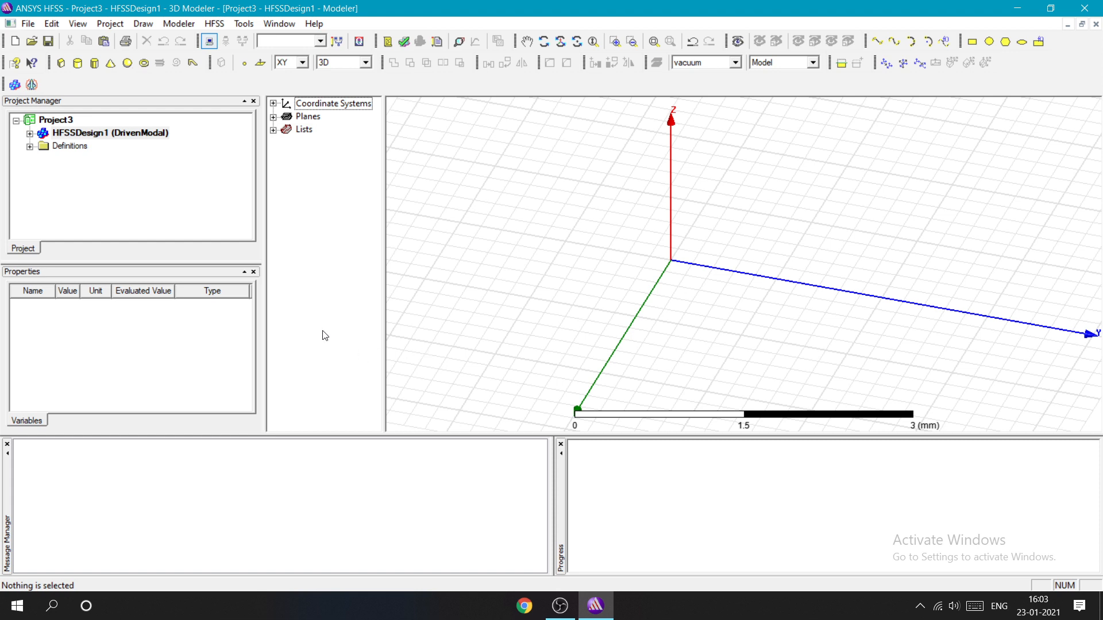
Step: Set the design's solution type to driven Terminal with Network Analysis
click(225, 25)
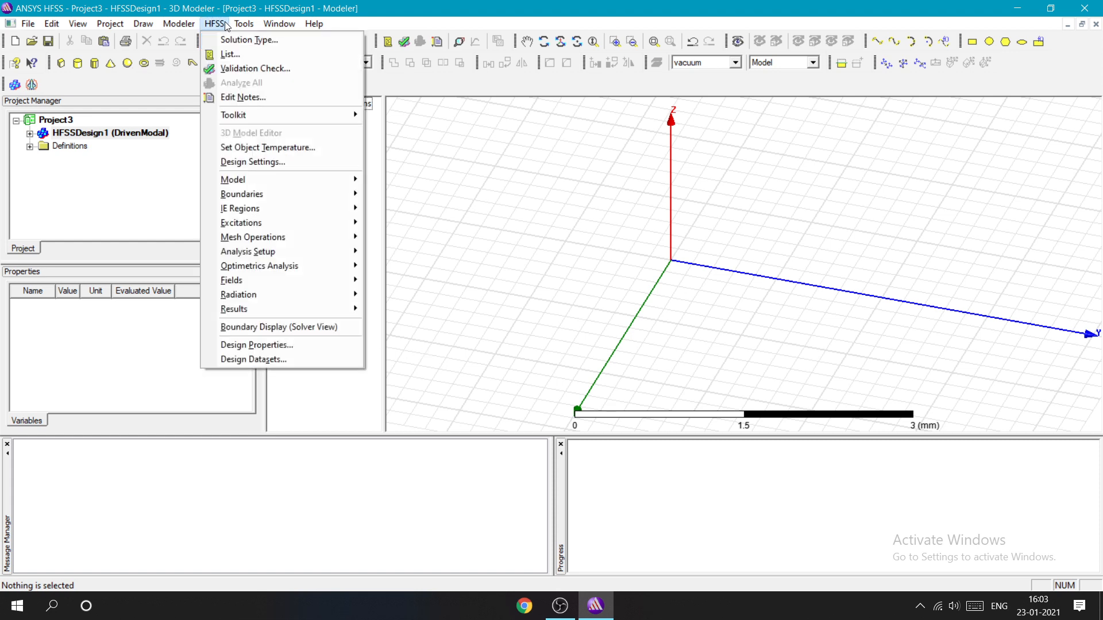
click(227, 39)
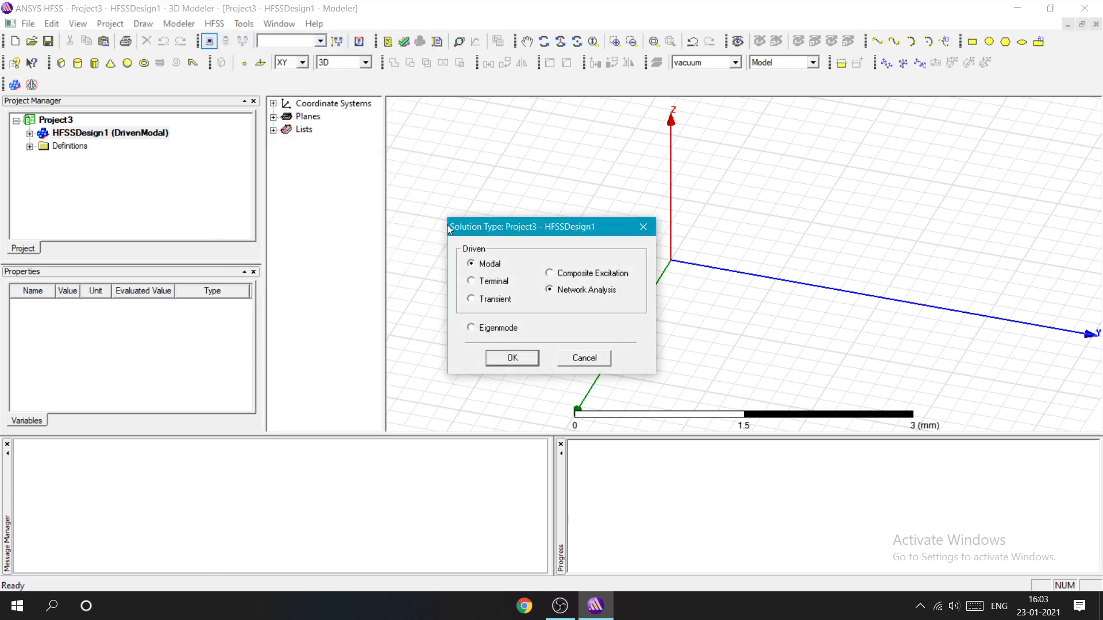
click(472, 282)
click(512, 358)
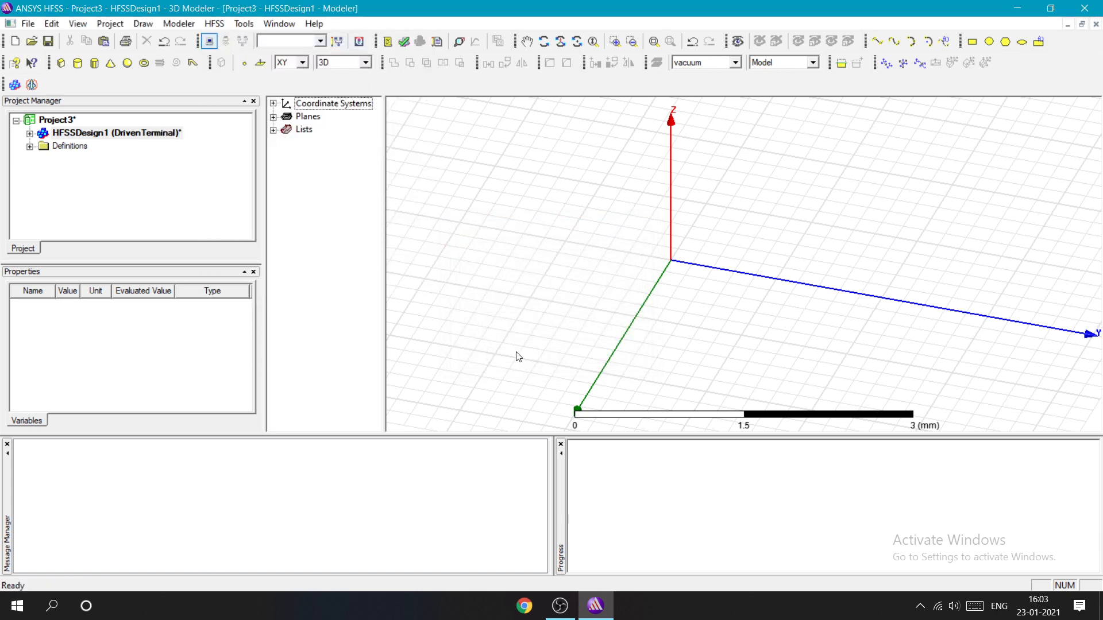
Step: Confirm mm as the model units without rescaling
click(178, 24)
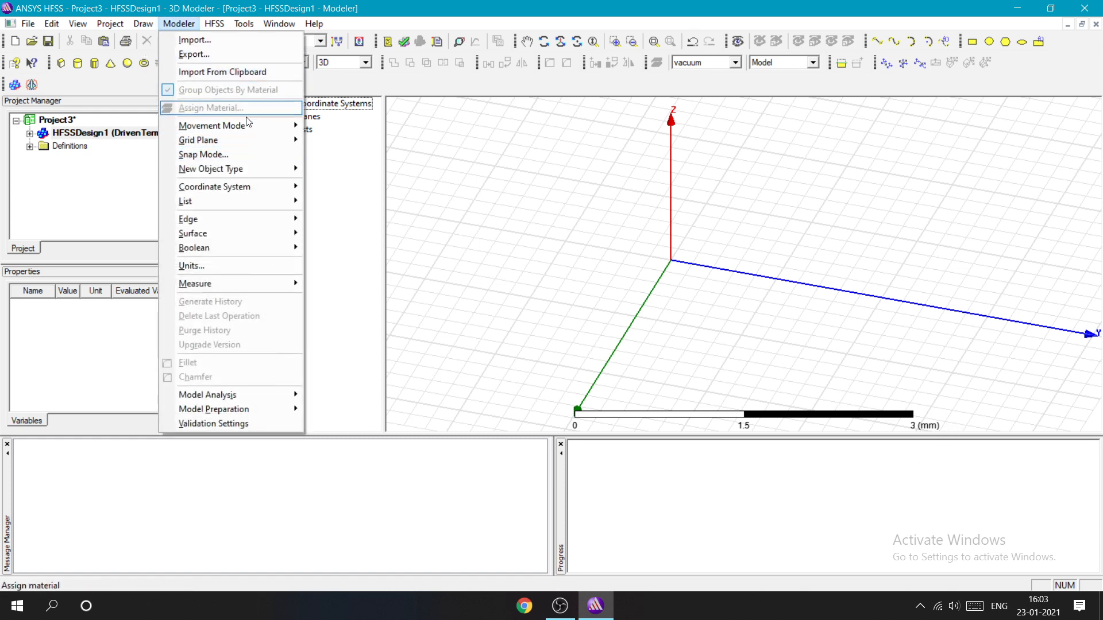
click(184, 24)
click(186, 24)
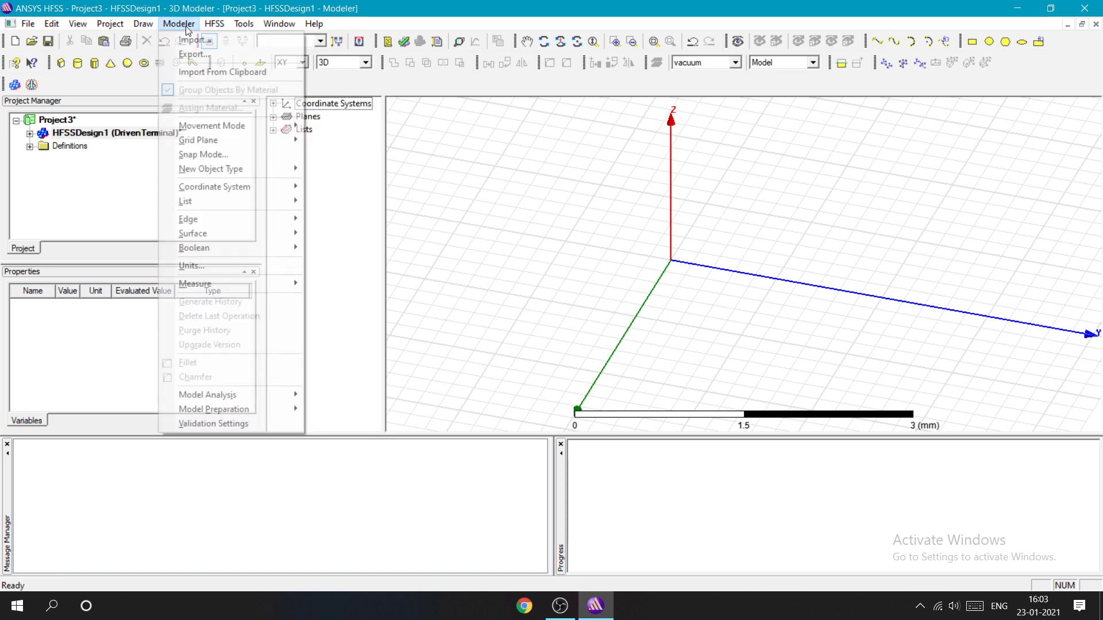
click(195, 266)
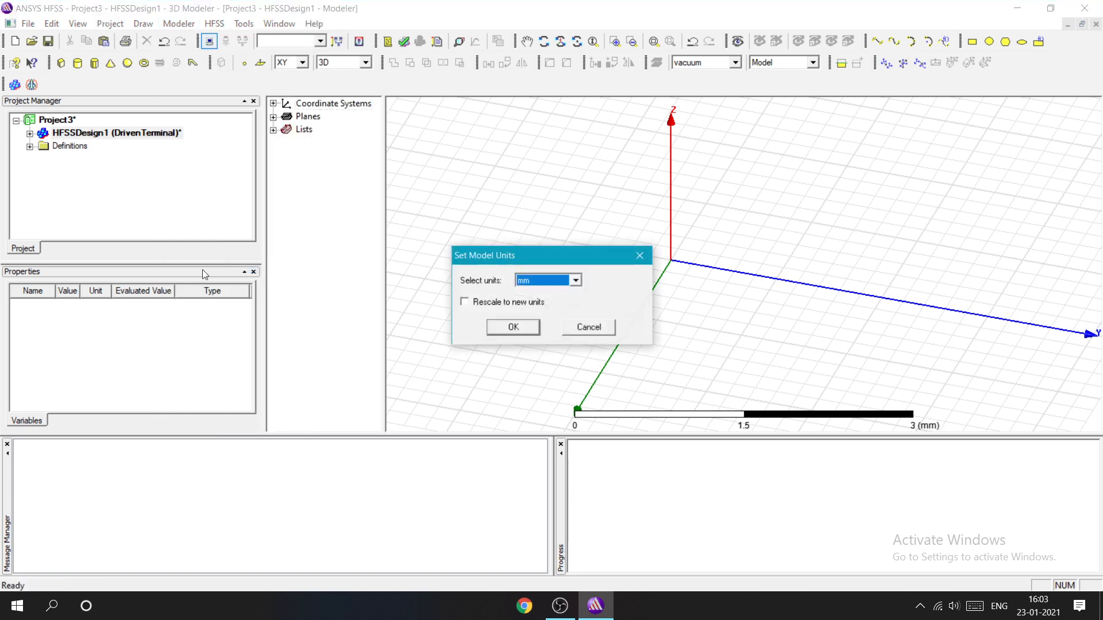
click(520, 328)
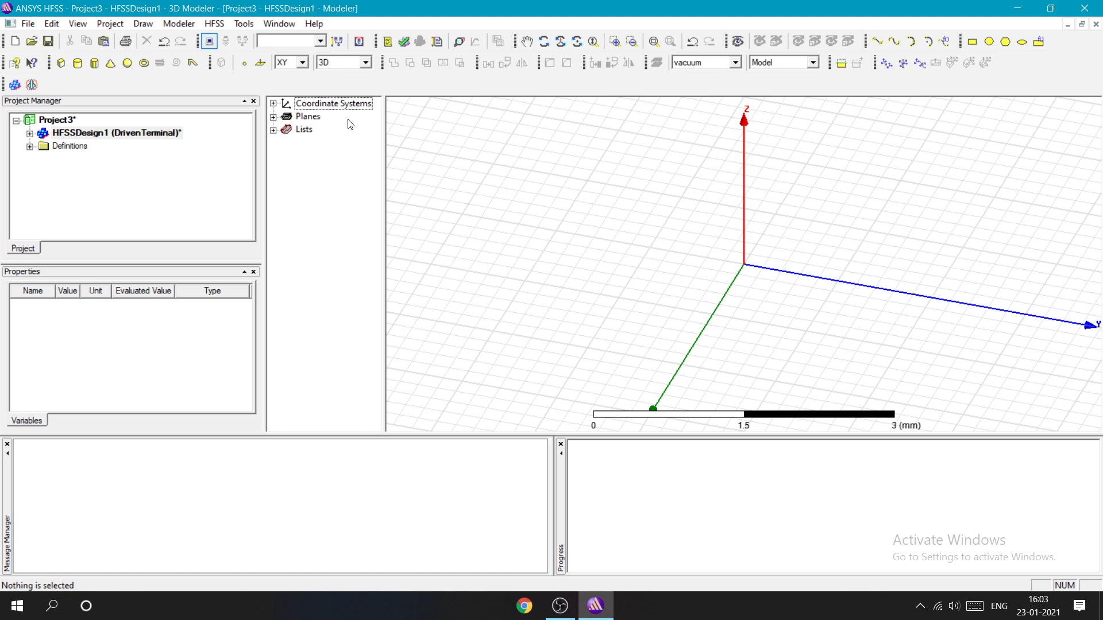
click(180, 24)
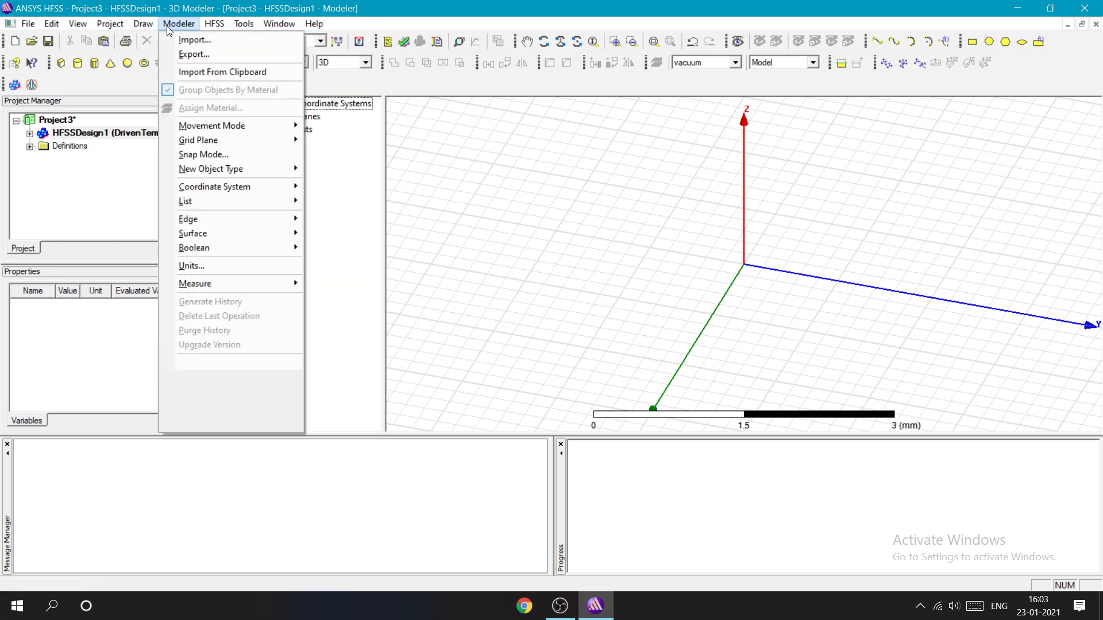
click(466, 193)
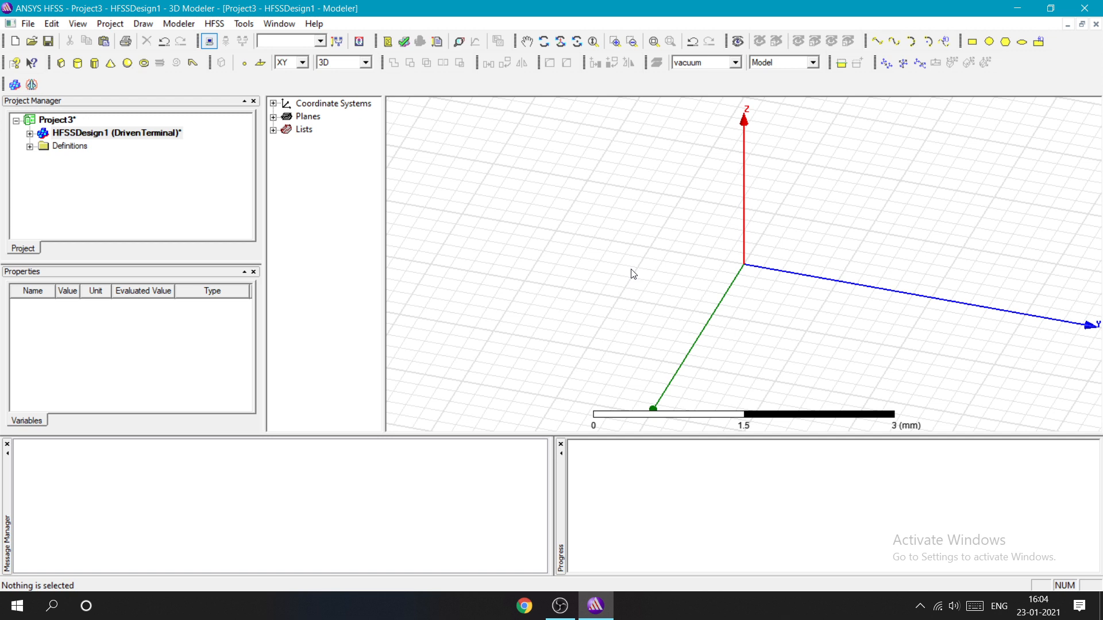
scroll(645, 262, down, 1)
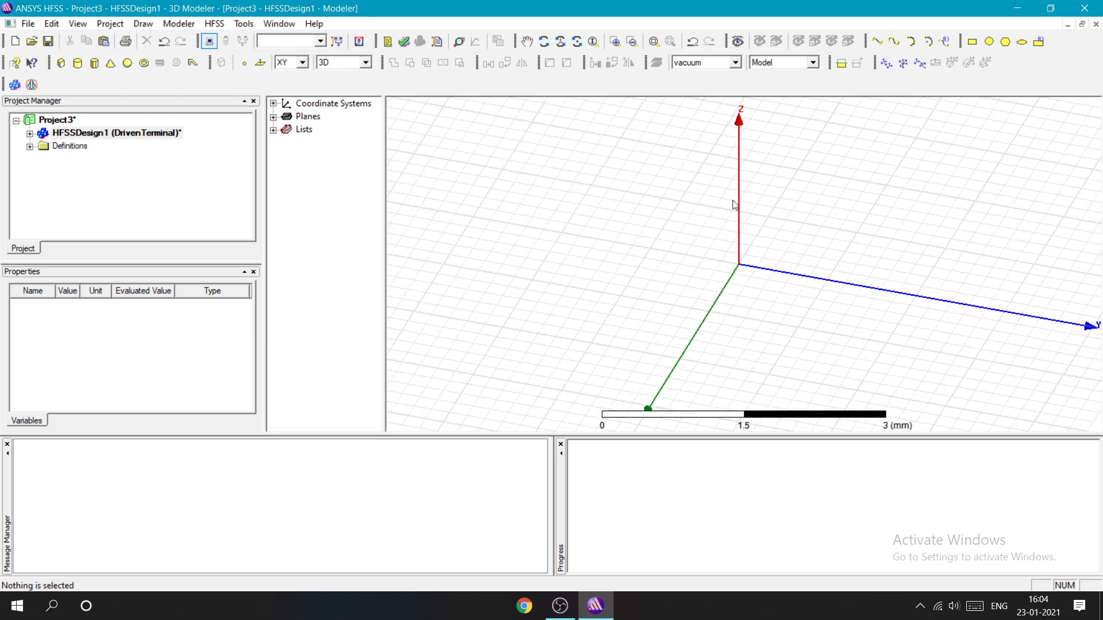
scroll(682, 210, down, 1)
scroll(899, 282, up, 2)
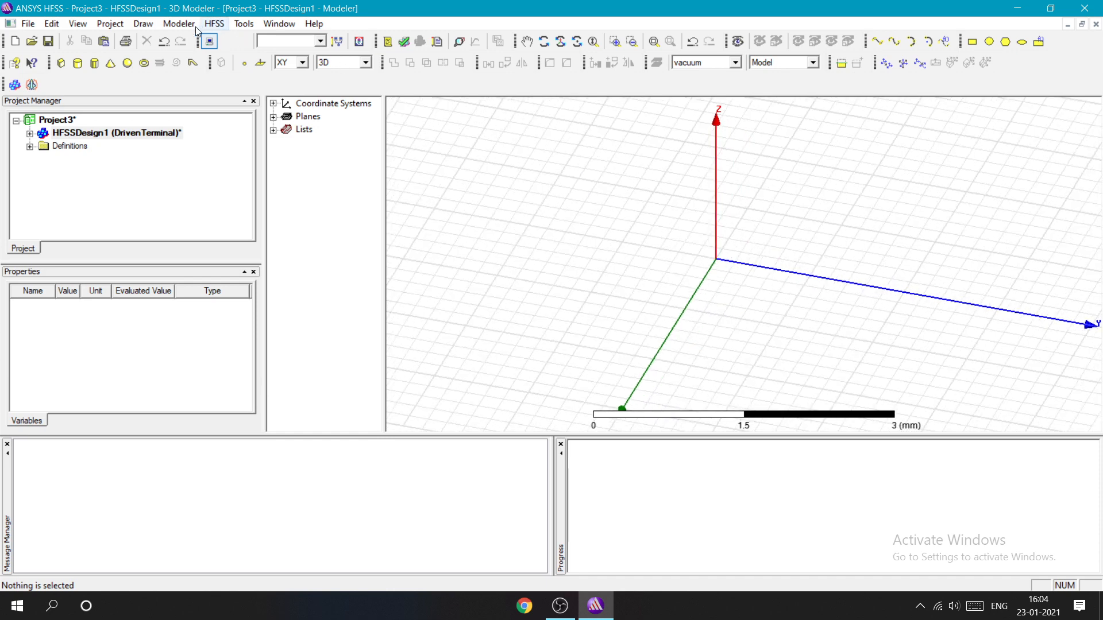
Step: Draw a six-segment regular polyhedron centred on the origin in the XY plane, with radius about 1.8 mm and height about 0.4 mm
click(143, 23)
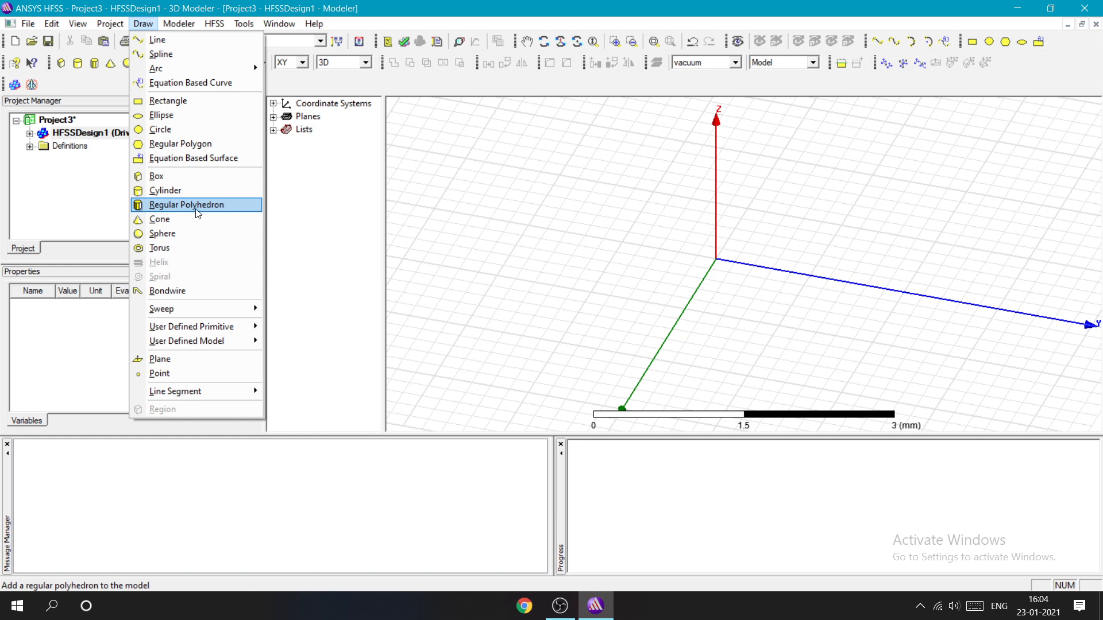
click(89, 87)
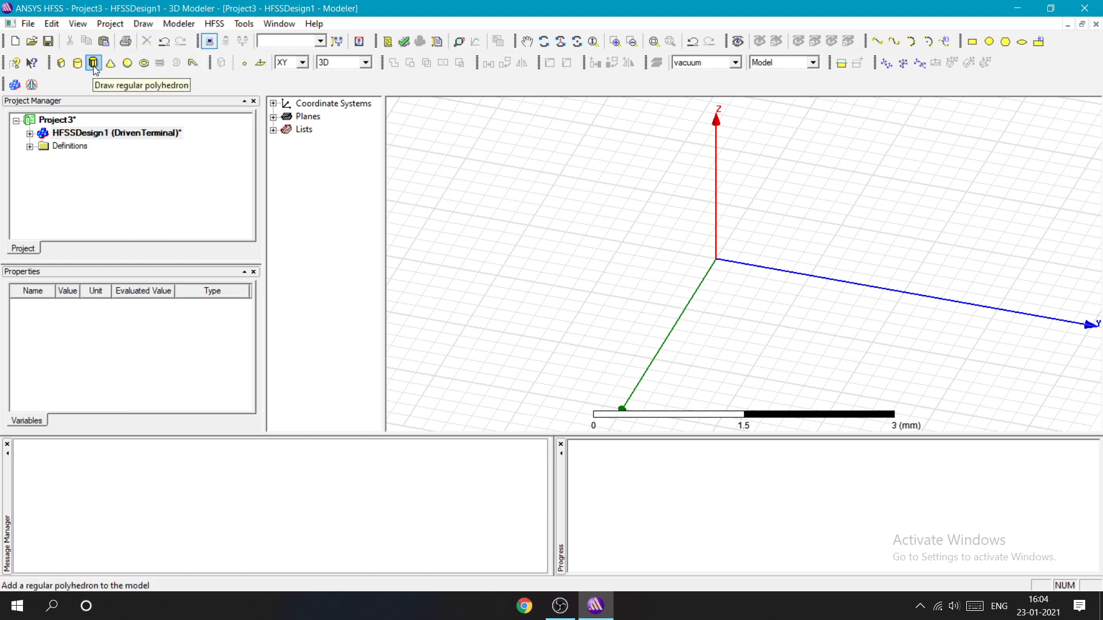
click(94, 63)
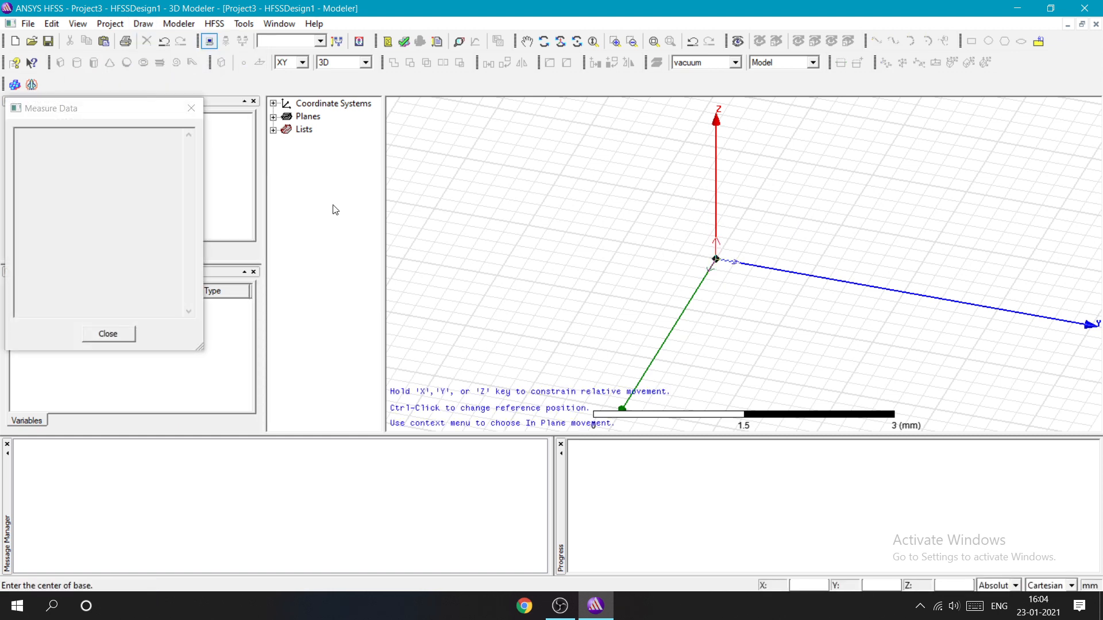
click(714, 262)
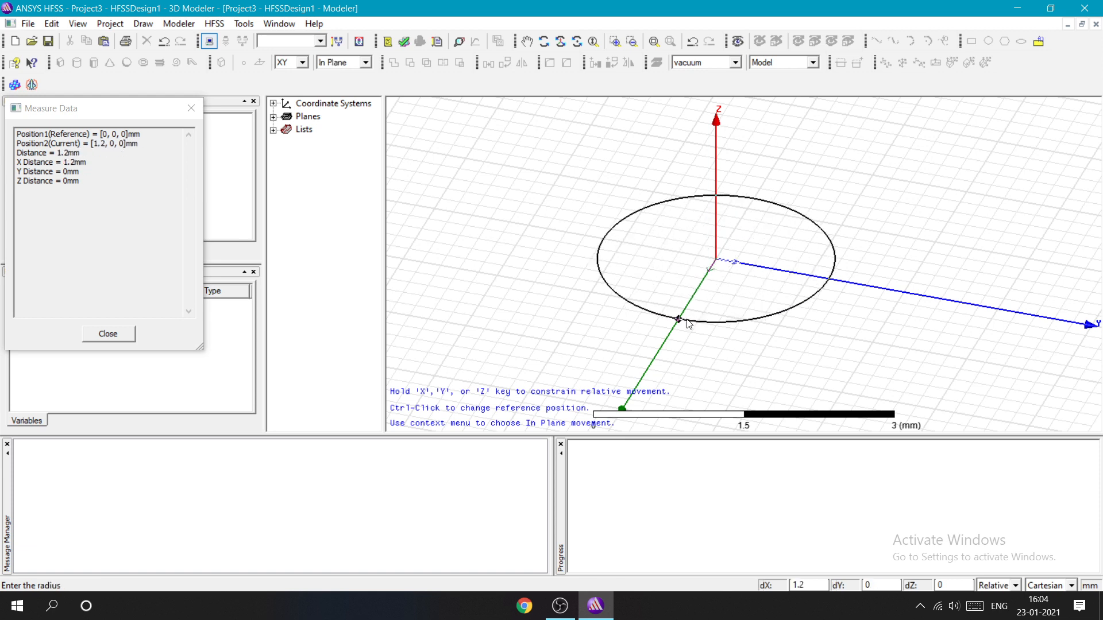
click(664, 352)
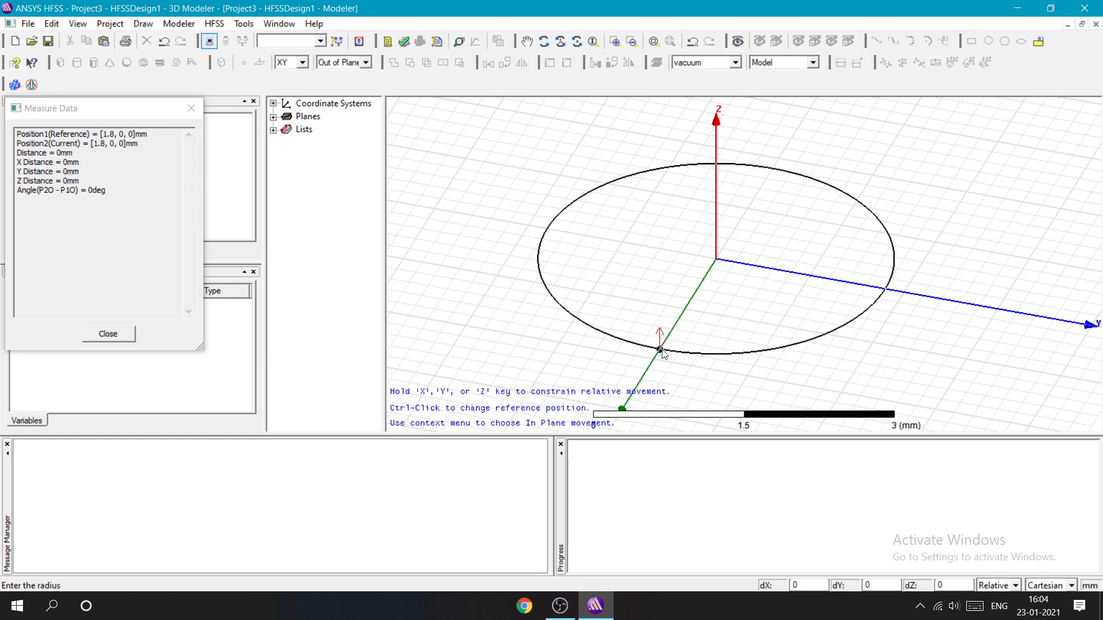
click(661, 316)
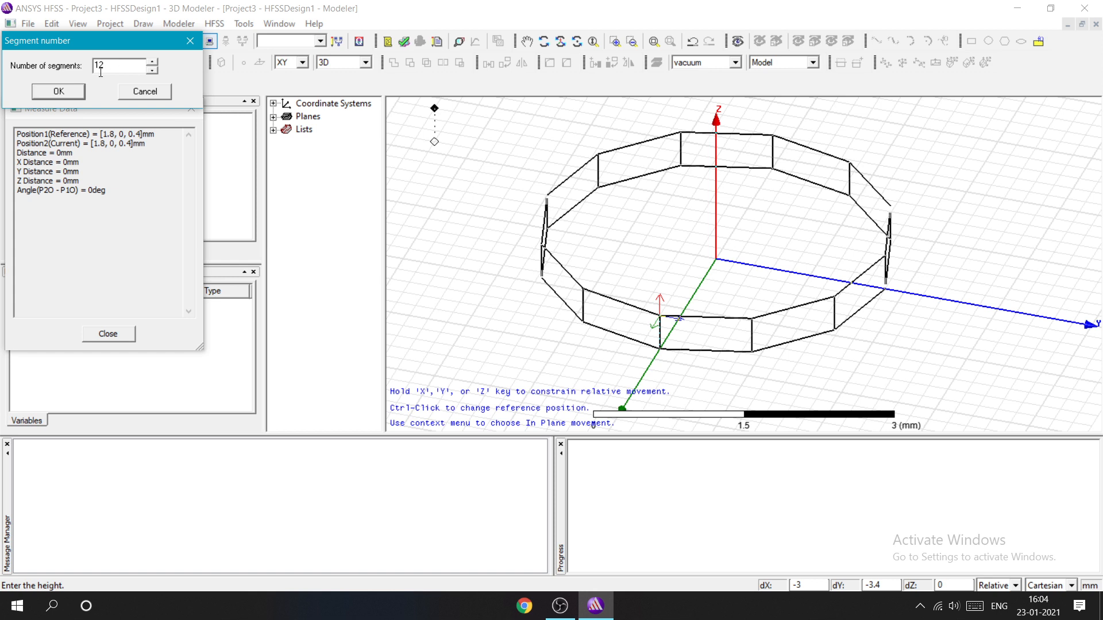
key(BackSpace)
key(BackSpace)
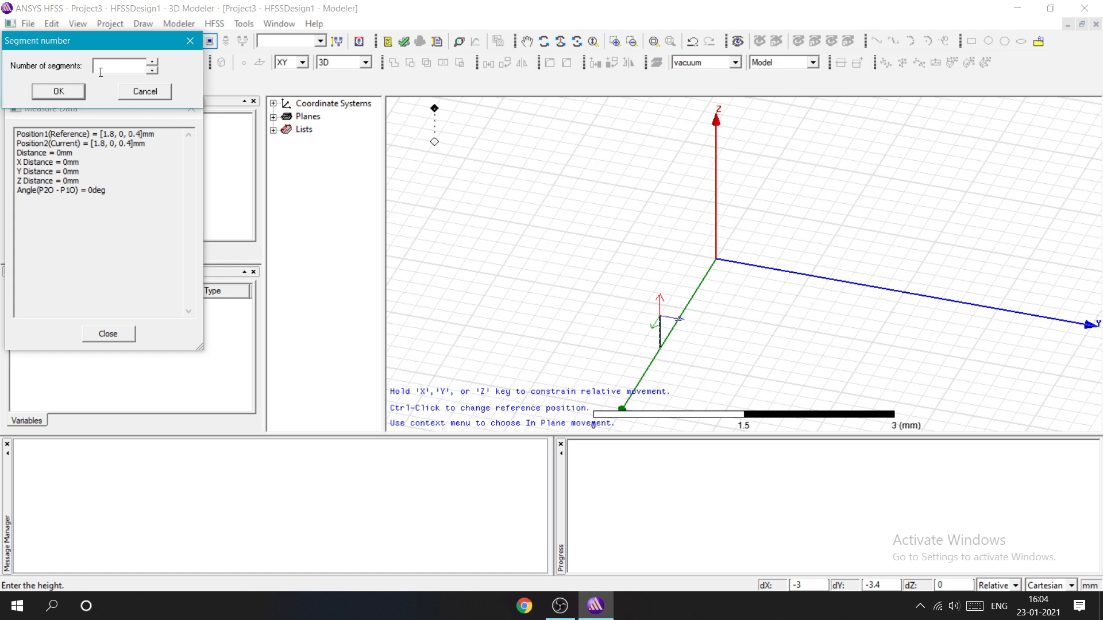
text(6)
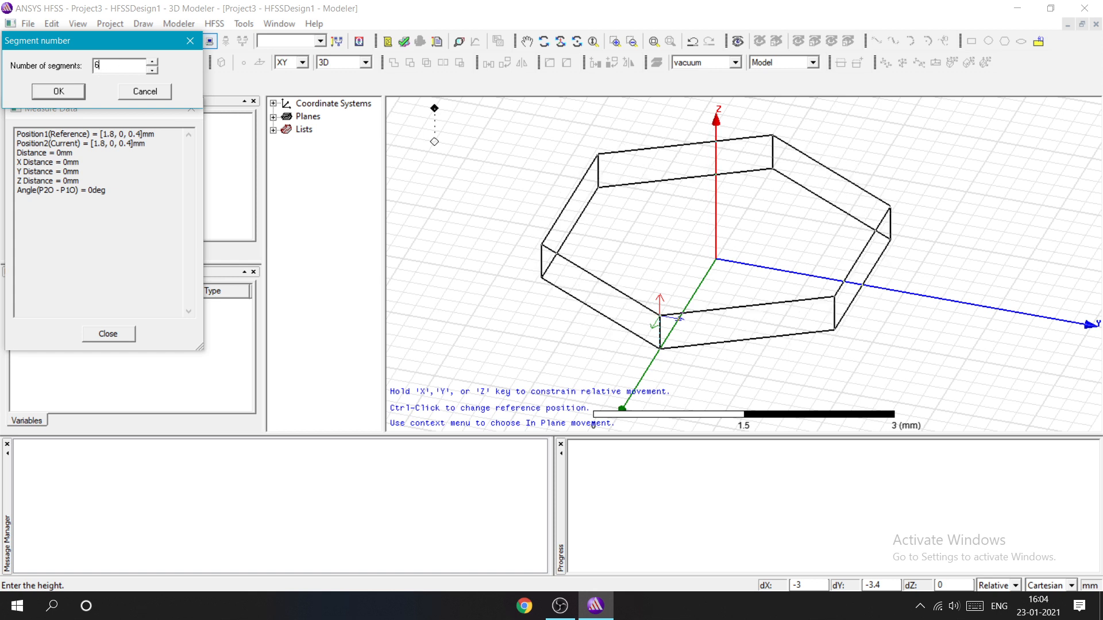
click(60, 92)
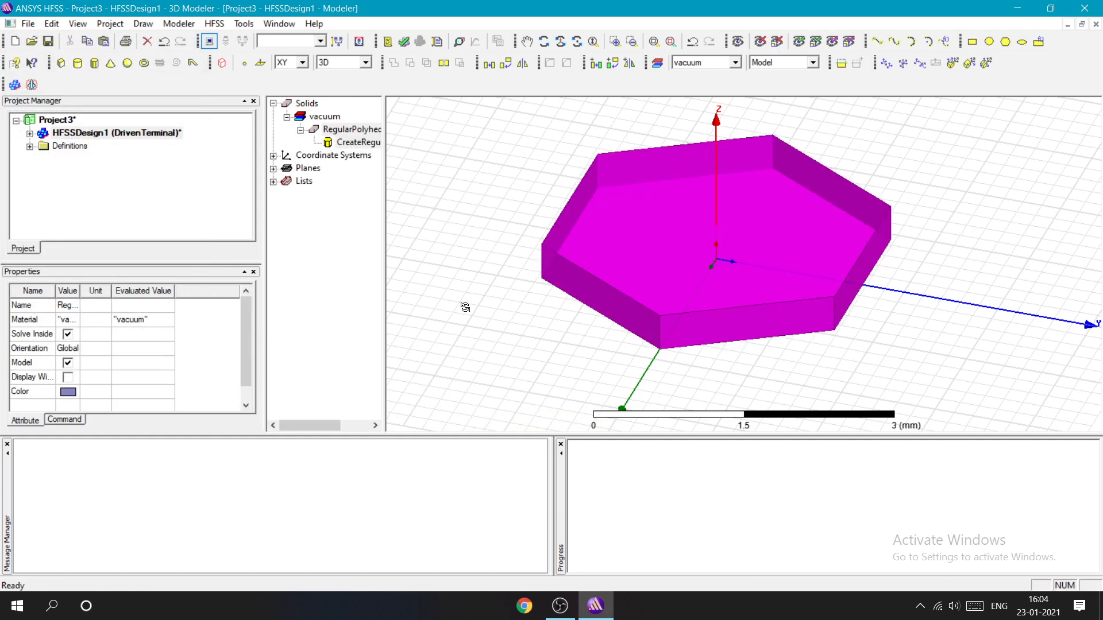
Step: Open the polyhedron's attributes and rename it substrate
alt+drag(465, 306, 488, 244)
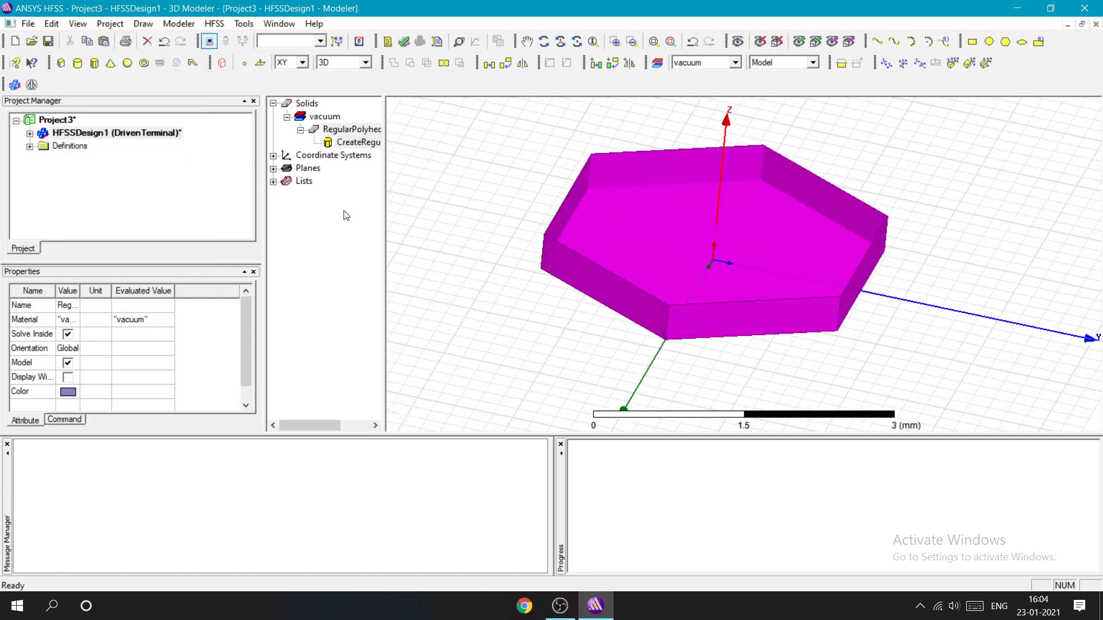
drag(385, 210, 420, 208)
click(359, 130)
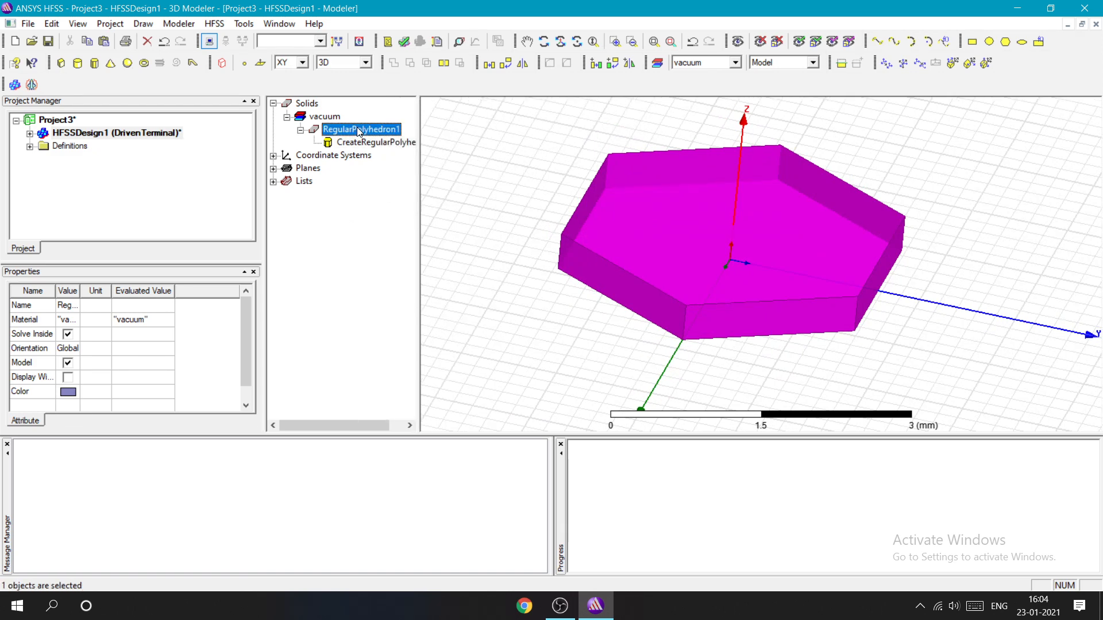
double_click(359, 130)
click(470, 226)
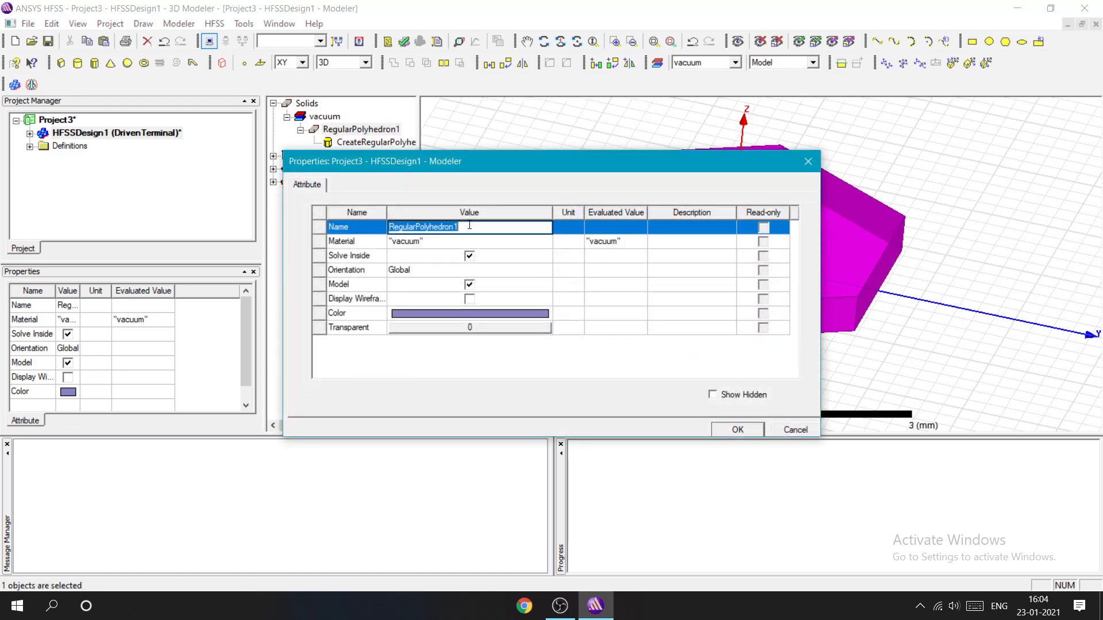
key(BackSpace)
text(subs)
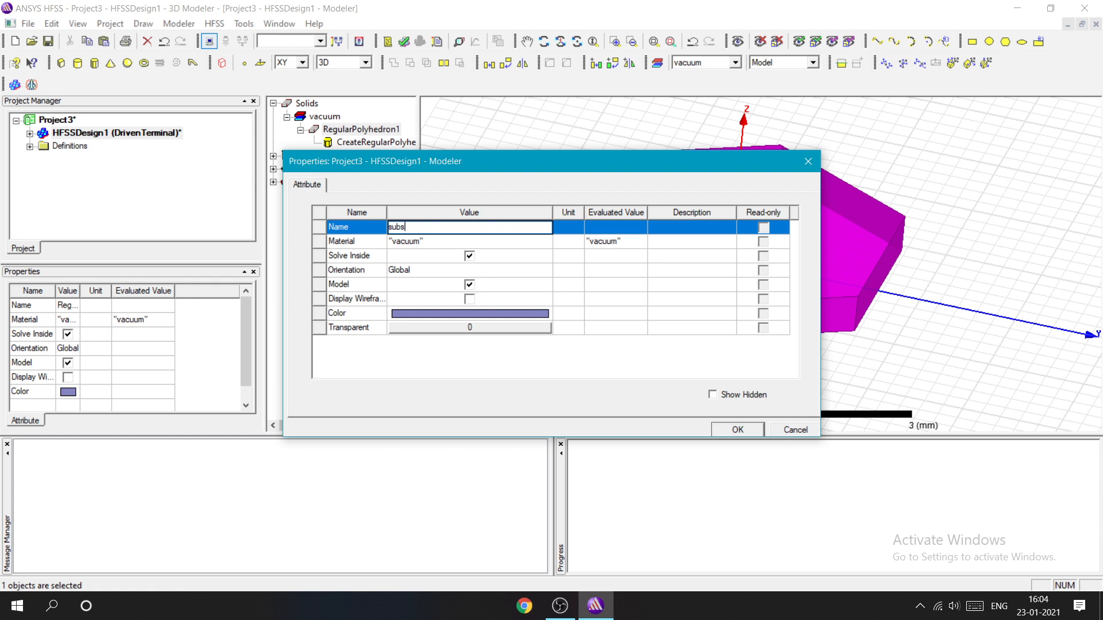
text(tratw)
key(BackSpace)
text(e)
Step: Open the material library to choose the substrate's material
click(428, 241)
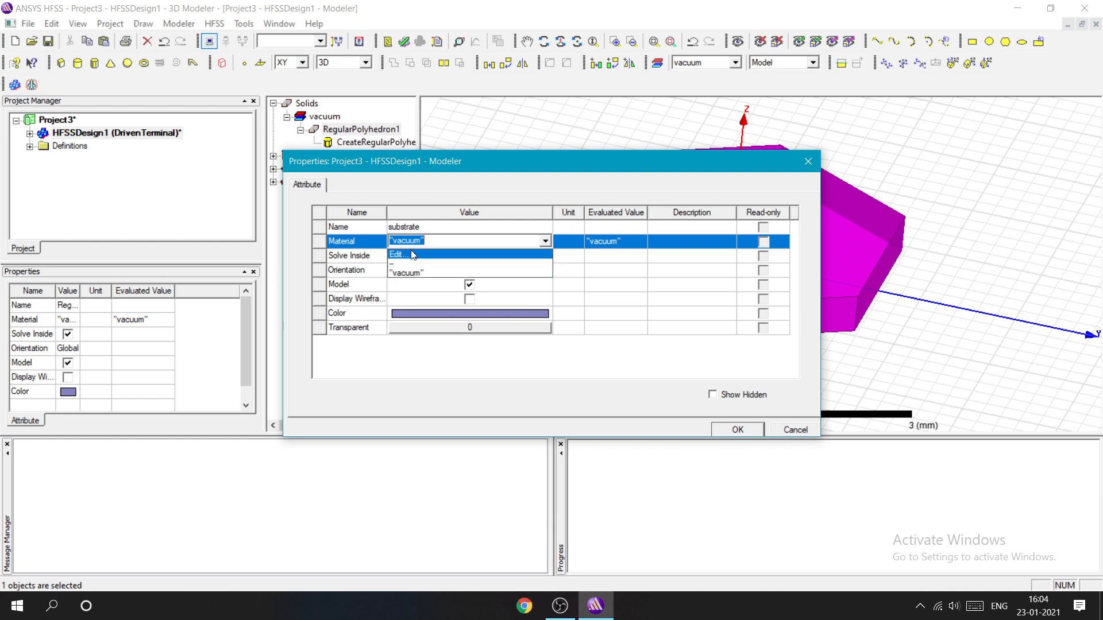
click(412, 255)
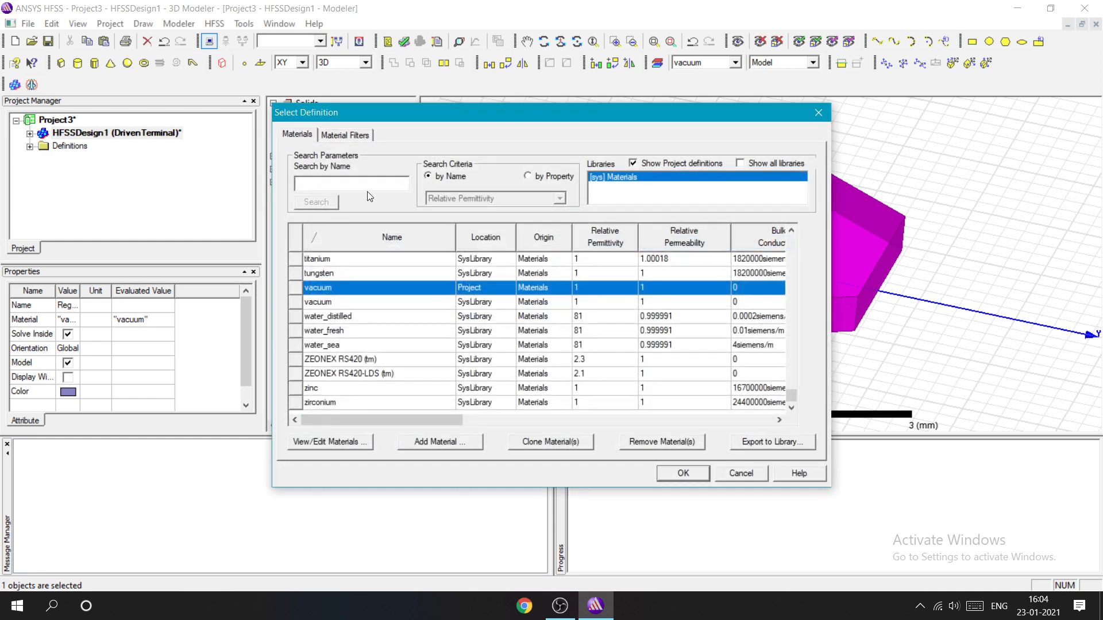
click(431, 446)
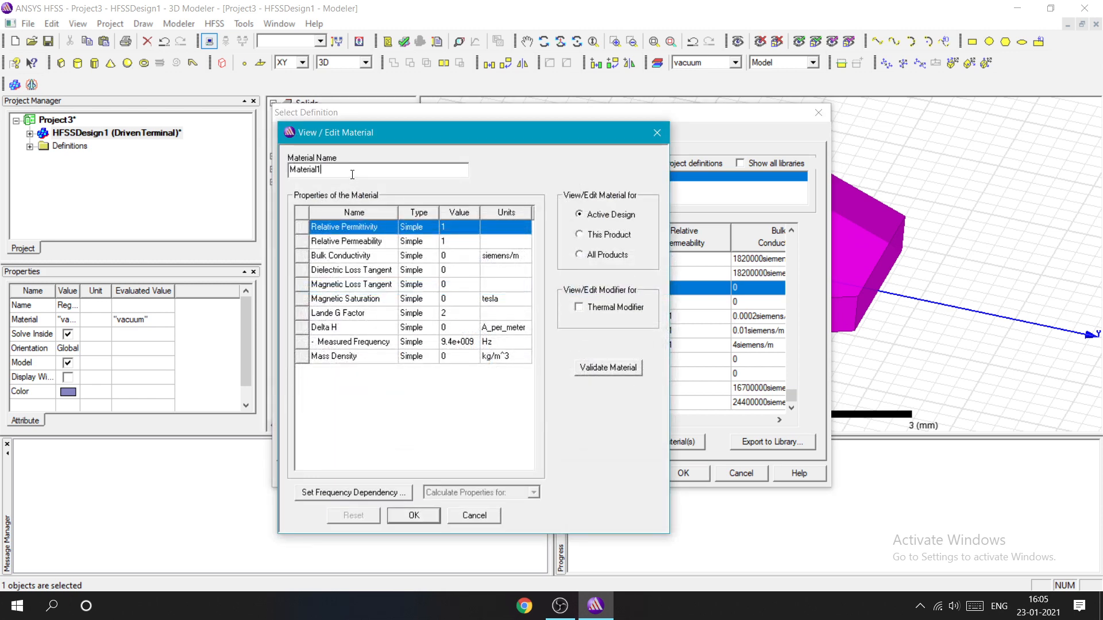
key(BackSpace)
key(BackSpace)
key(BackSpace)
key(BackSpace)
key(BackSpace)
key(BackSpace)
key(BackSpace)
key(BackSpace)
key(BackSpace)
text(M)
key(Caps_Lock)
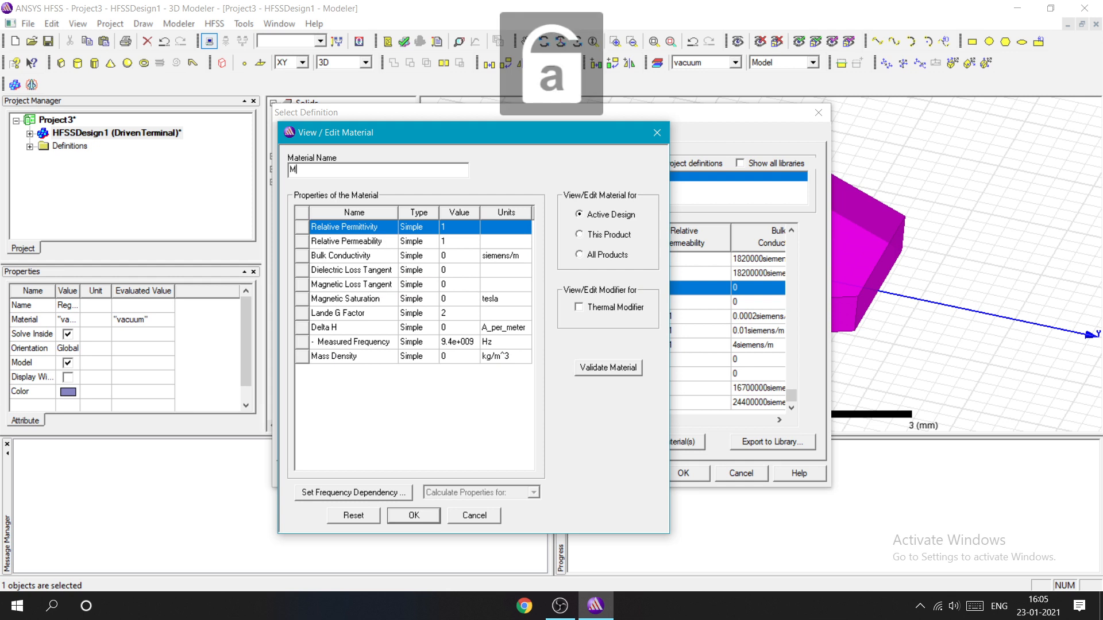
text(y_sub)
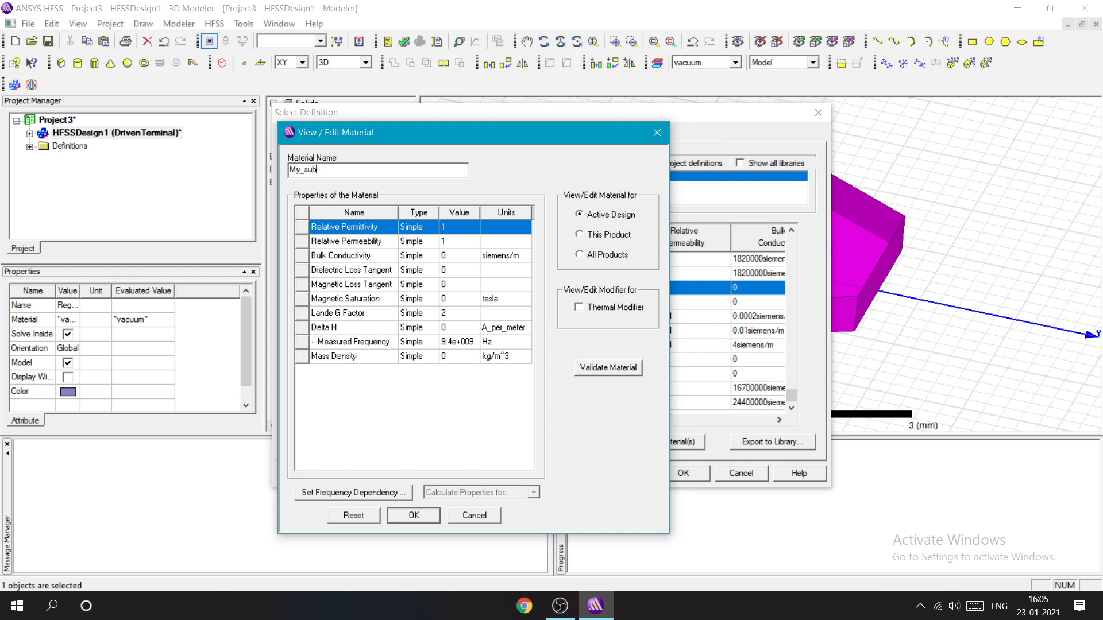
click(465, 225)
key(BackSpace)
text(2.33)
click(455, 267)
click(435, 272)
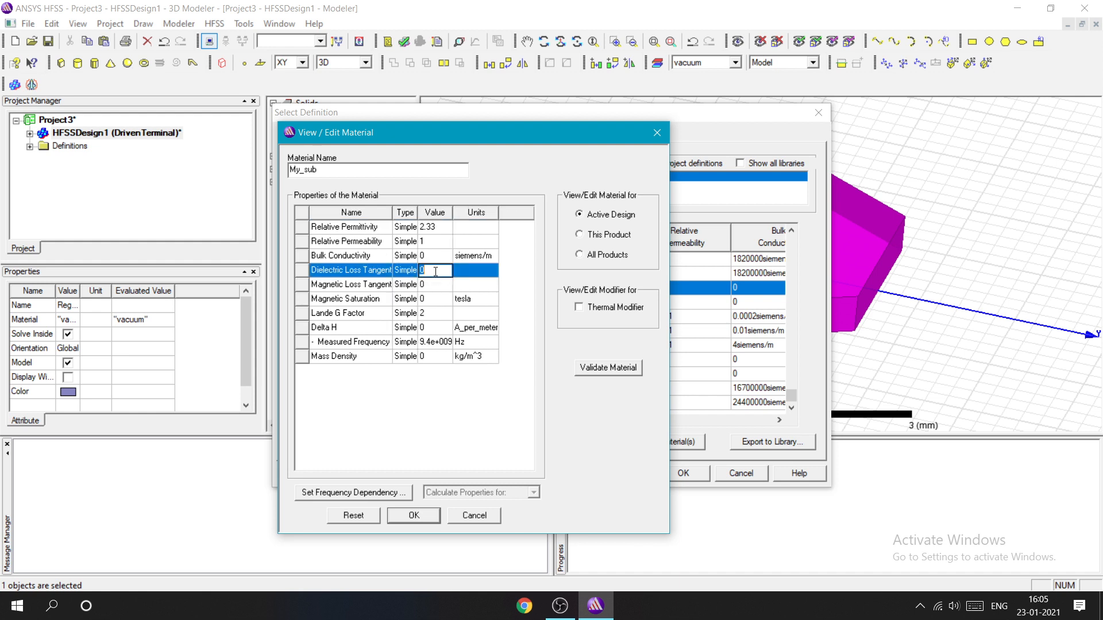
key(BackSpace)
text(4.29)
text(e)
text(-4)
click(522, 341)
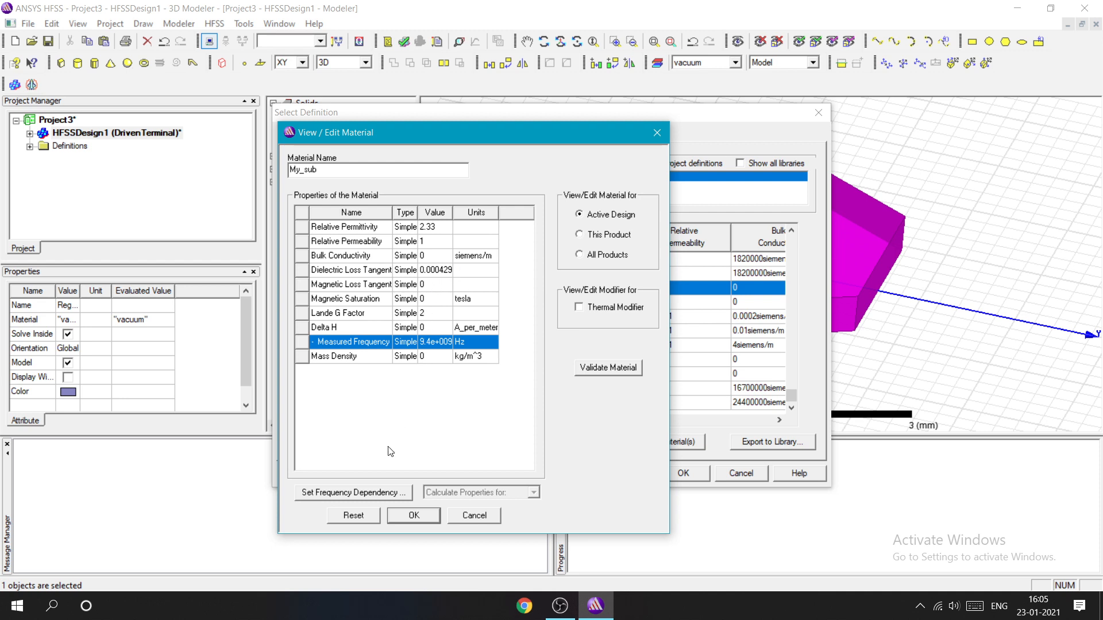
click(369, 518)
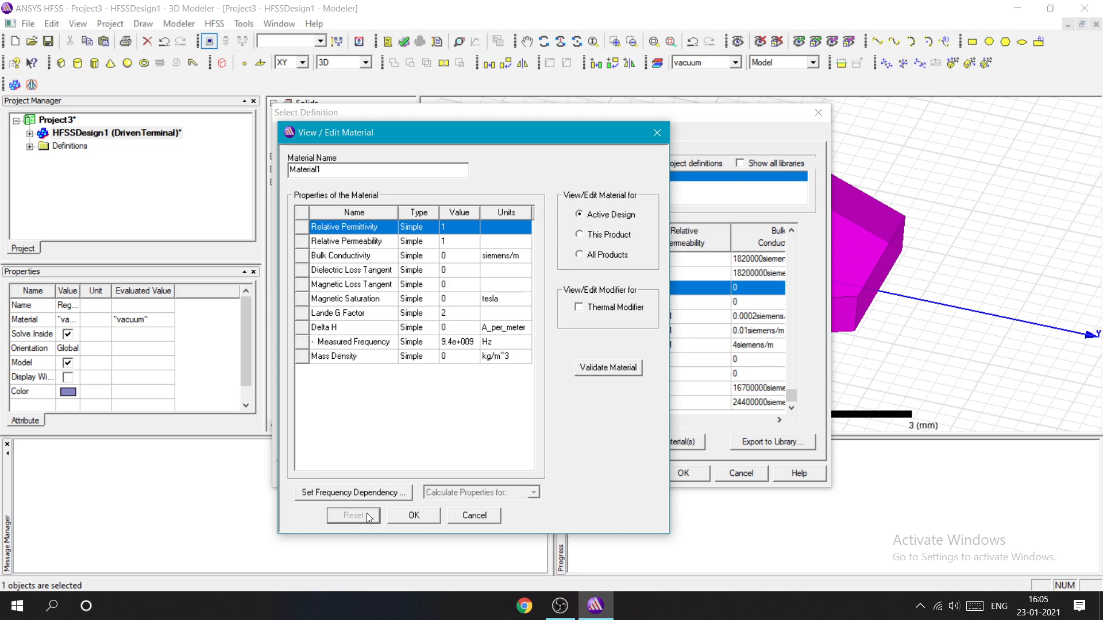
click(482, 516)
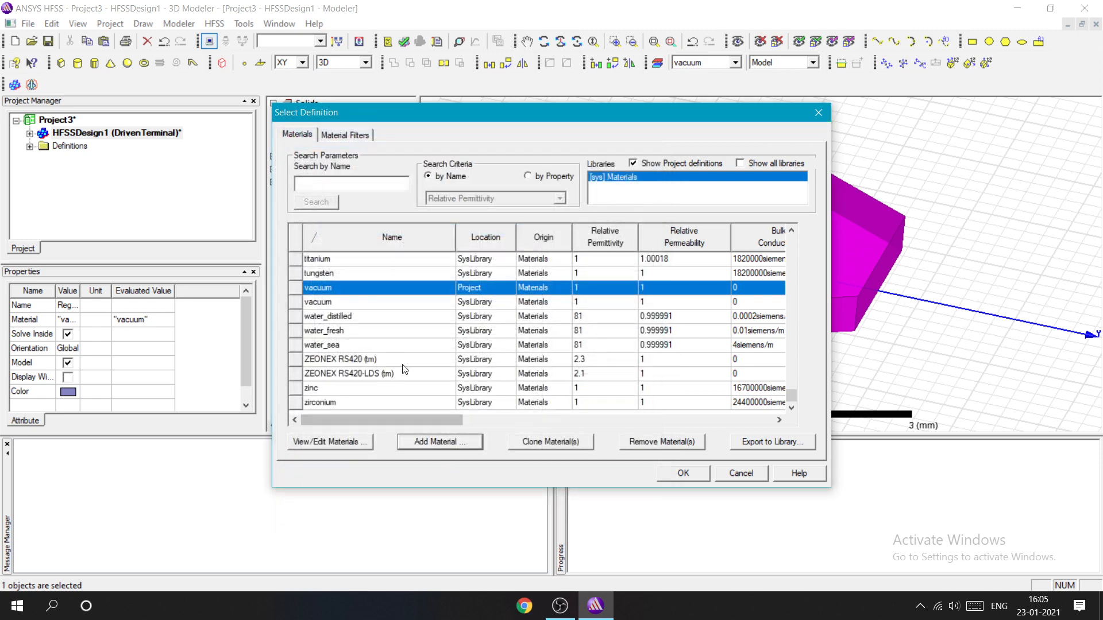
click(344, 187)
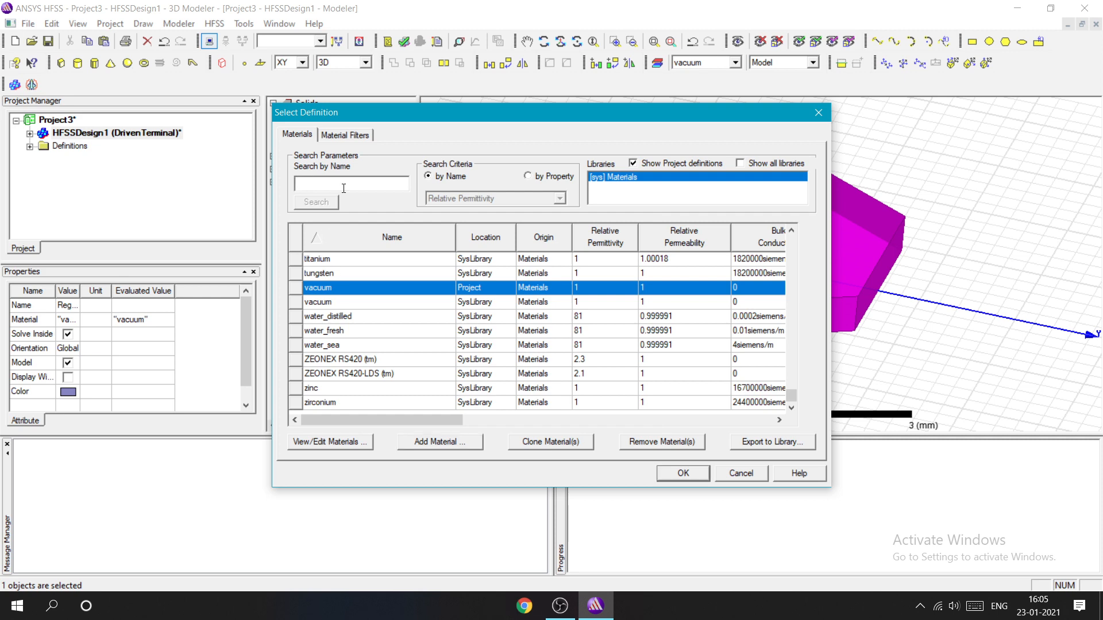
text(my)
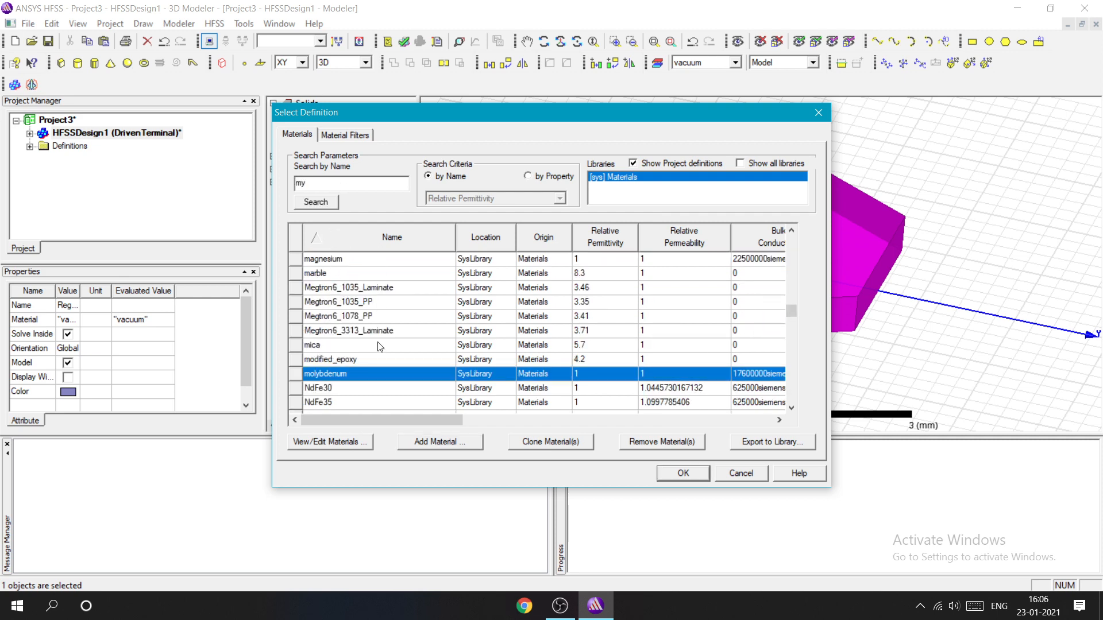
Step: Add a new material named My_sub to the project
click(433, 444)
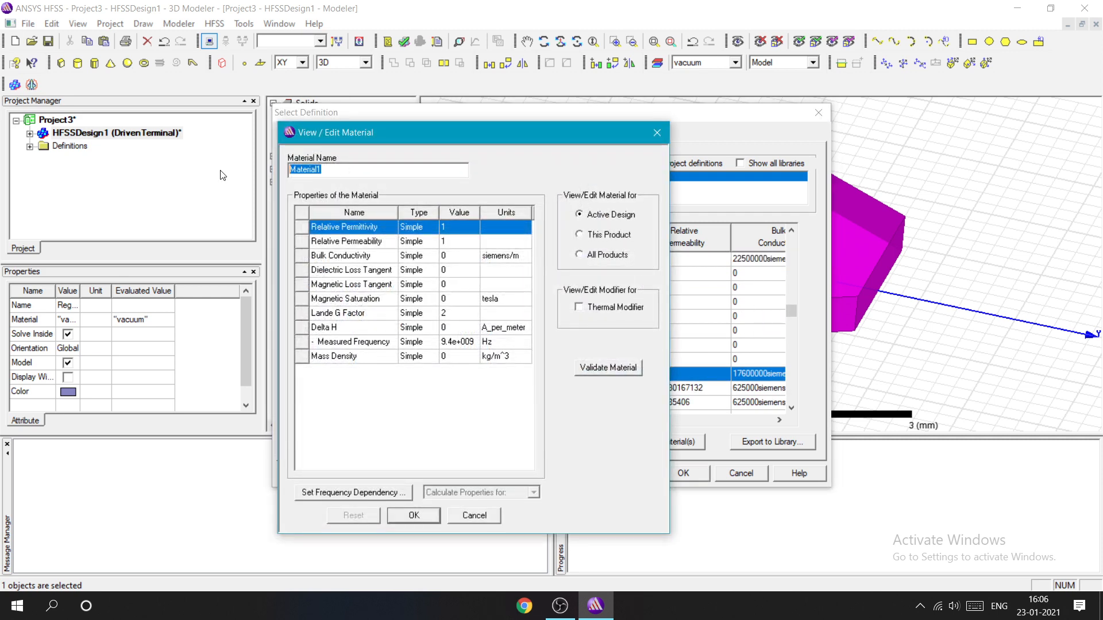
key(BackSpace)
text(m)
key(BackSpace)
key(Caps_Lock)
text(M)
key(Caps_Lock)
text(y_sub)
Step: Give My_sub a relative permittivity of 2.33 and a dielectric loss tangent of 4.29e-4, and save the material
click(456, 233)
key(BackSpace)
text(2.33)
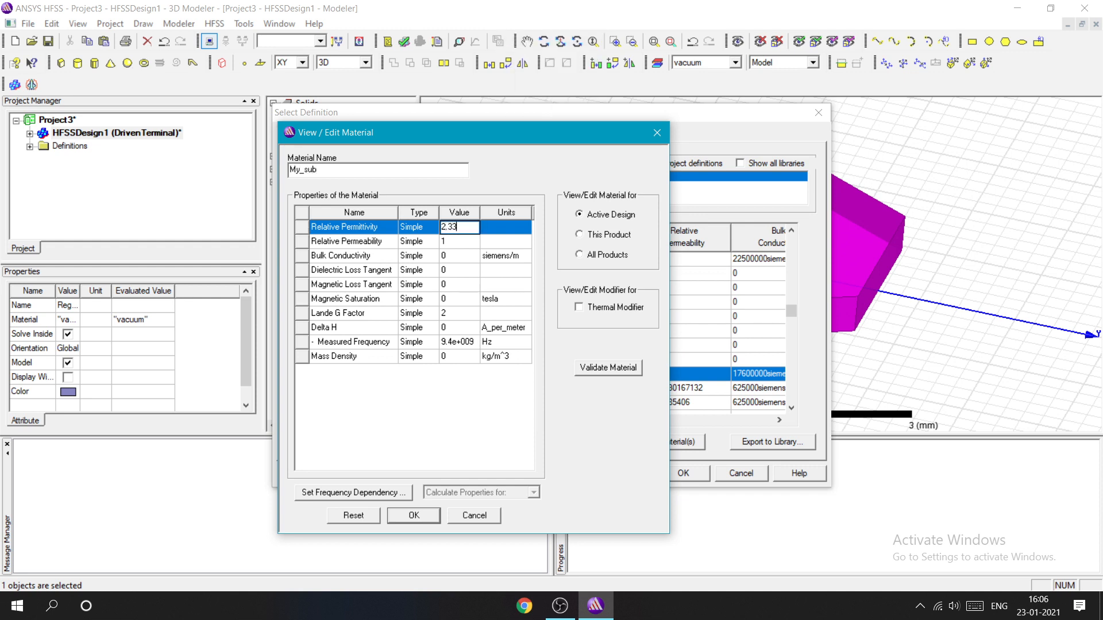
click(448, 272)
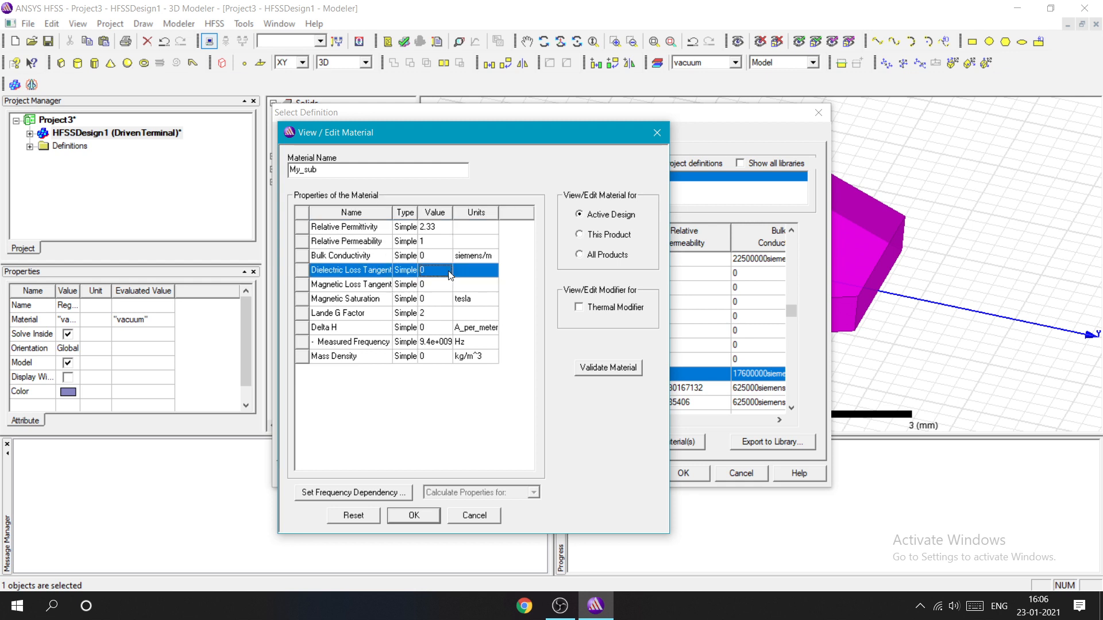
key(BackSpace)
text(4.9)
key(BackSpace)
text(29e-4)
click(424, 513)
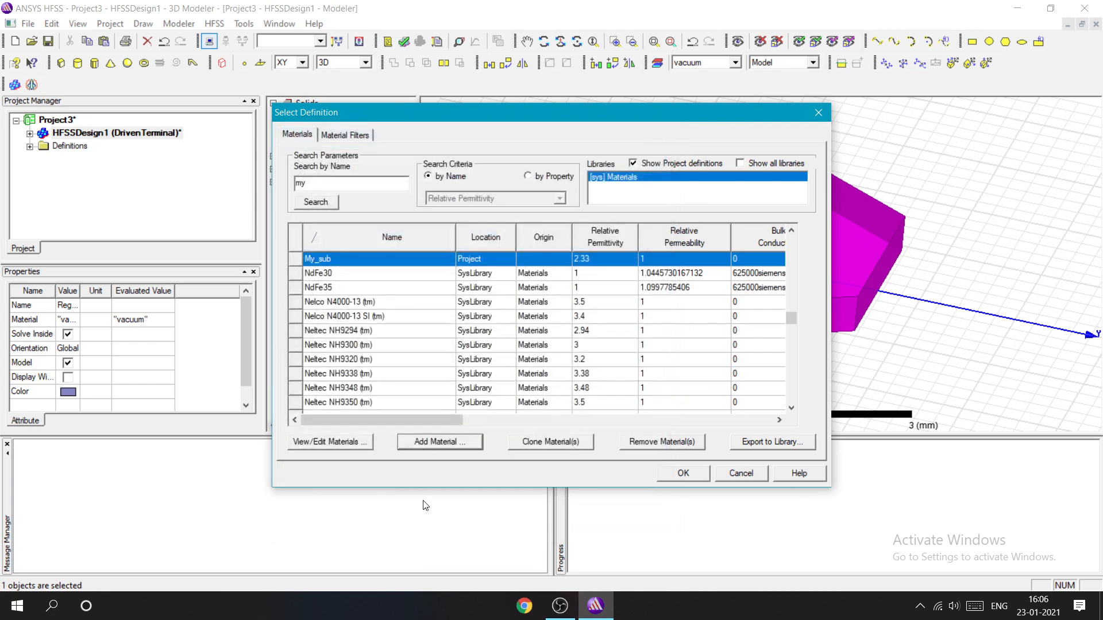
Step: Assign My_sub as the substrate's material, set its transparency to 0.6, and apply the attributes
mouse_move(414, 420)
mouse_down()
mouse_move(609, 434)
mouse_move(402, 423)
mouse_up()
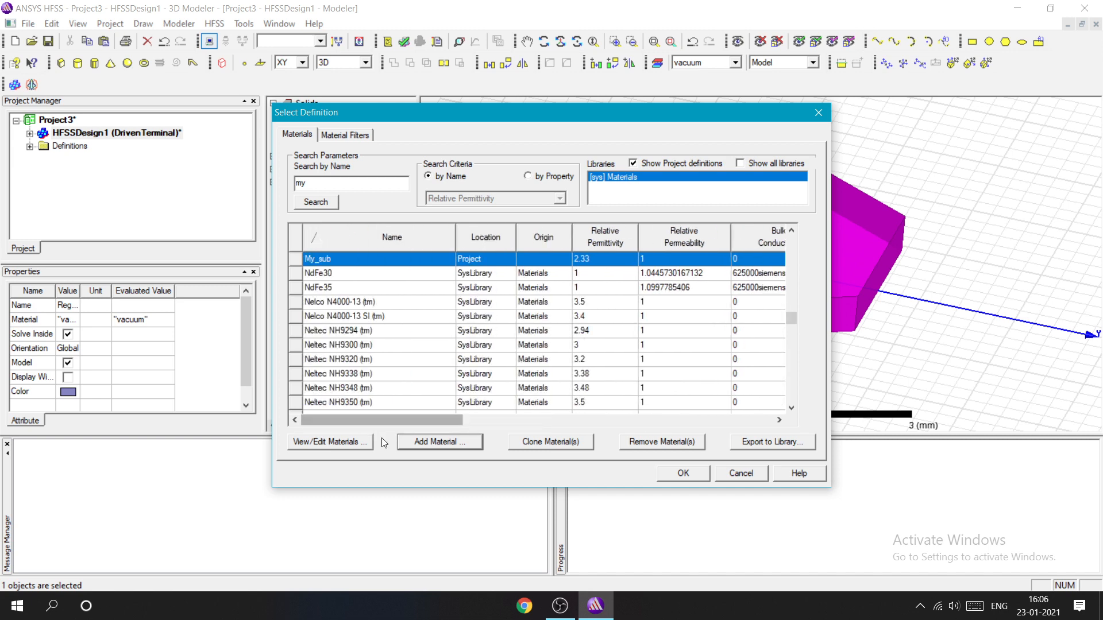
click(684, 473)
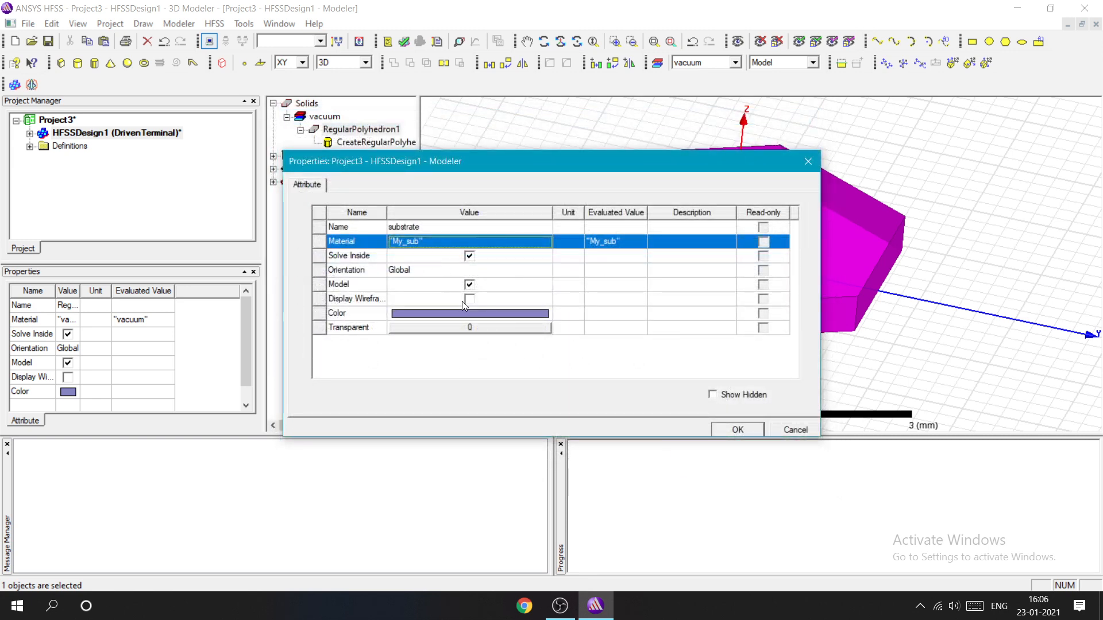
click(469, 327)
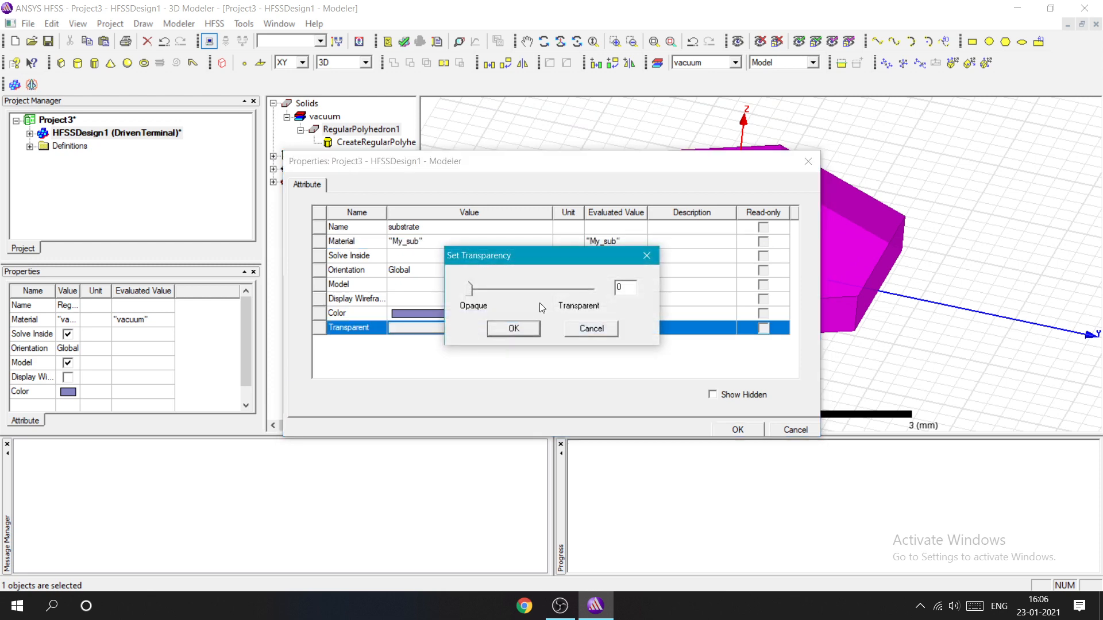
drag(470, 289, 540, 290)
click(534, 328)
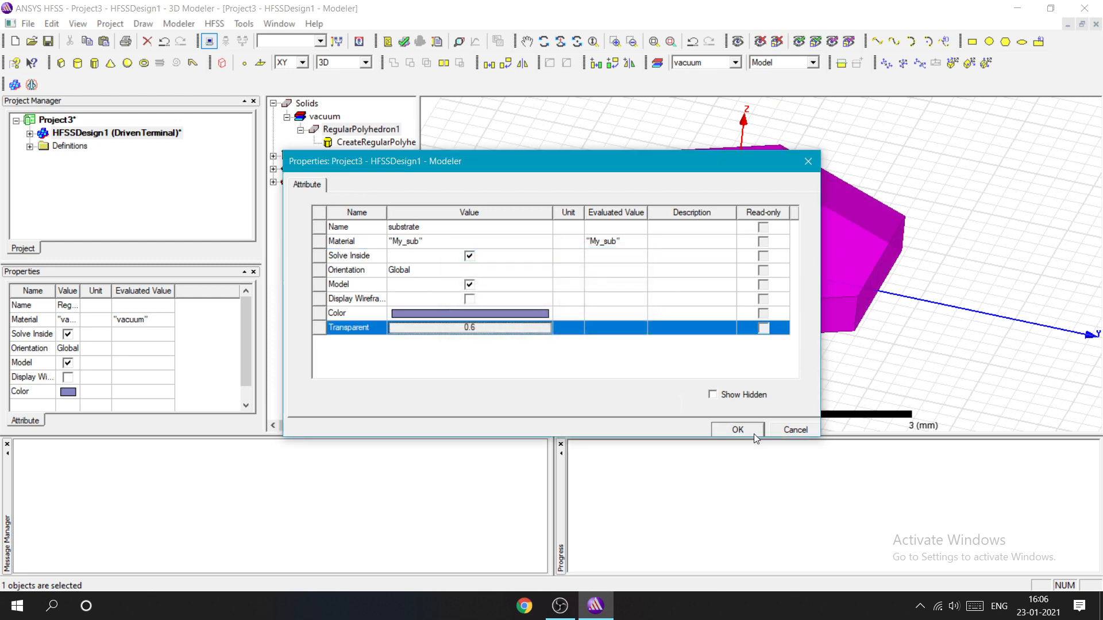
click(753, 433)
Step: Select the substrate and expand its history in the model tree to reach its creation command
click(740, 366)
mouse_move(740, 367)
alt+mouse_down()
mouse_move(717, 396)
mouse_move(736, 305)
mouse_move(692, 318)
mouse_move(724, 332)
mouse_move(725, 355)
alt+mouse_up()
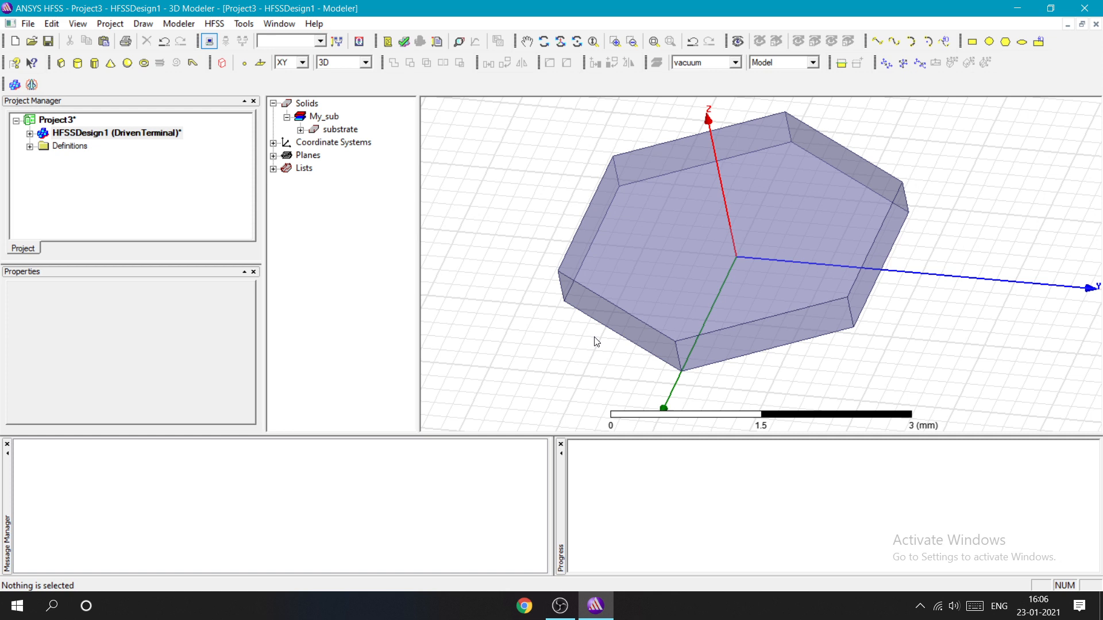
click(677, 298)
click(300, 130)
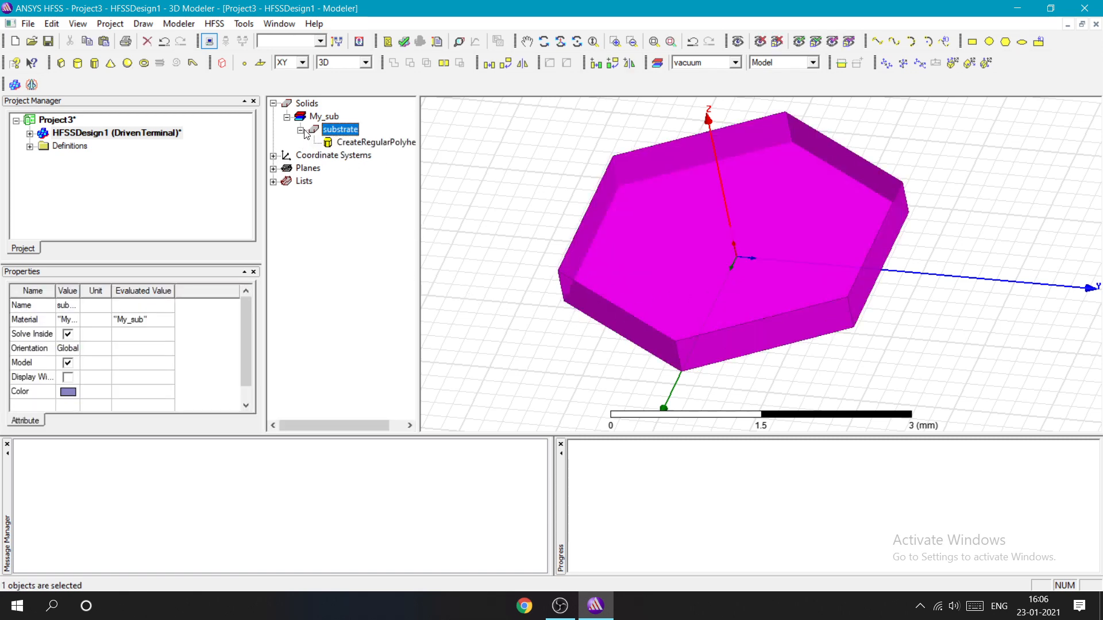
click(340, 143)
double_click(352, 145)
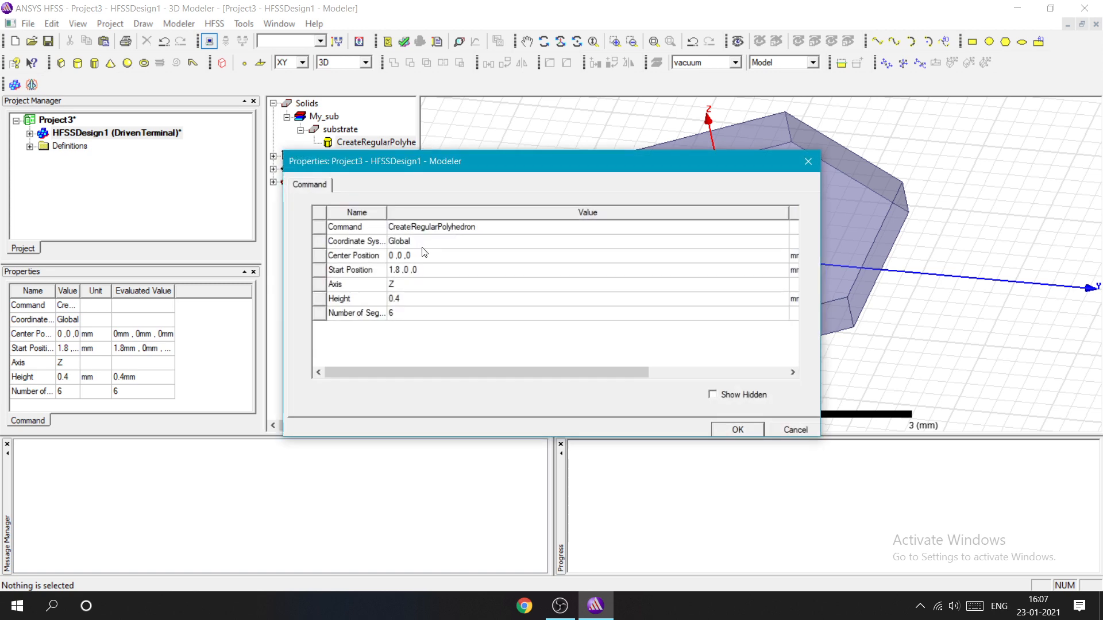
click(419, 255)
key(BackSpace)
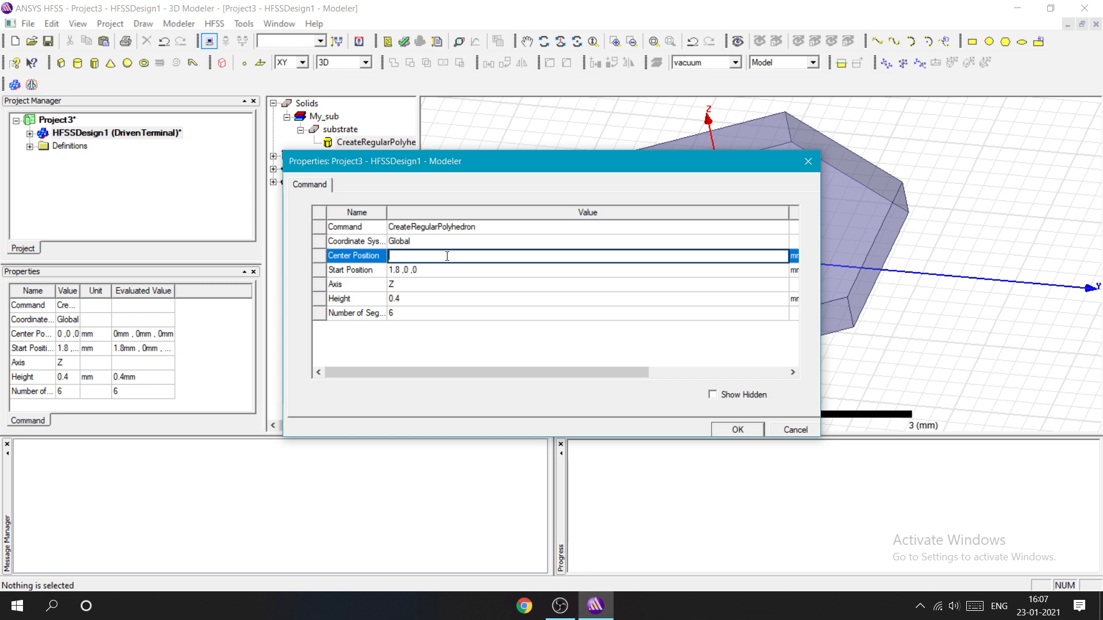
click(808, 162)
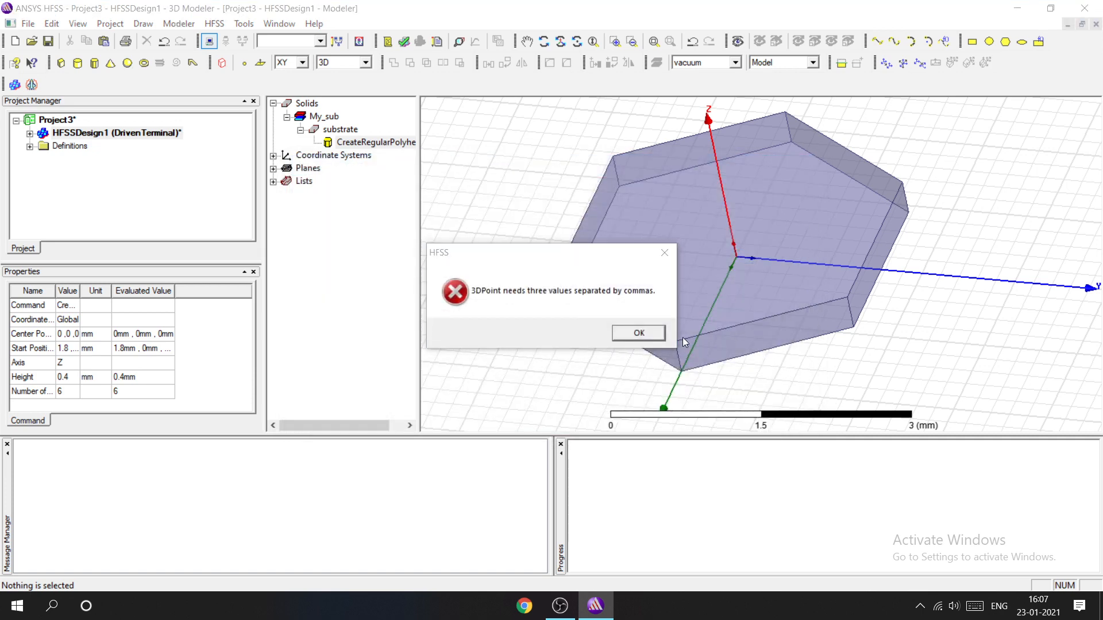
click(636, 334)
Step: Set the height of the substrate's regular polyhedron to 2.4 mm in its creation command
alt+drag(767, 330, 631, 342)
click(732, 293)
alt+drag(764, 288, 830, 178)
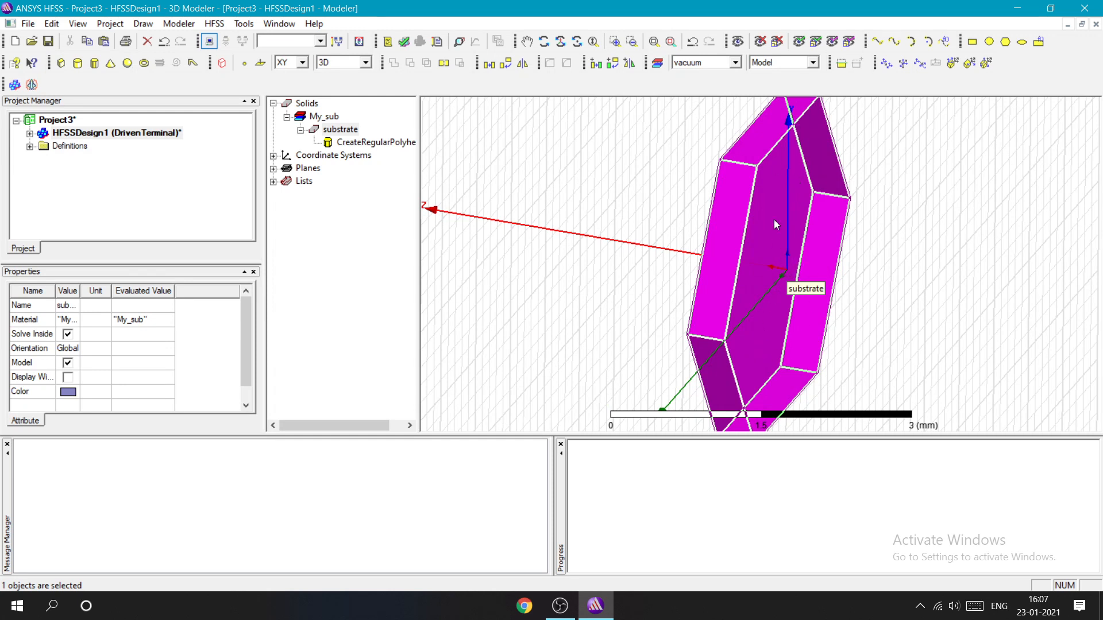
click(692, 274)
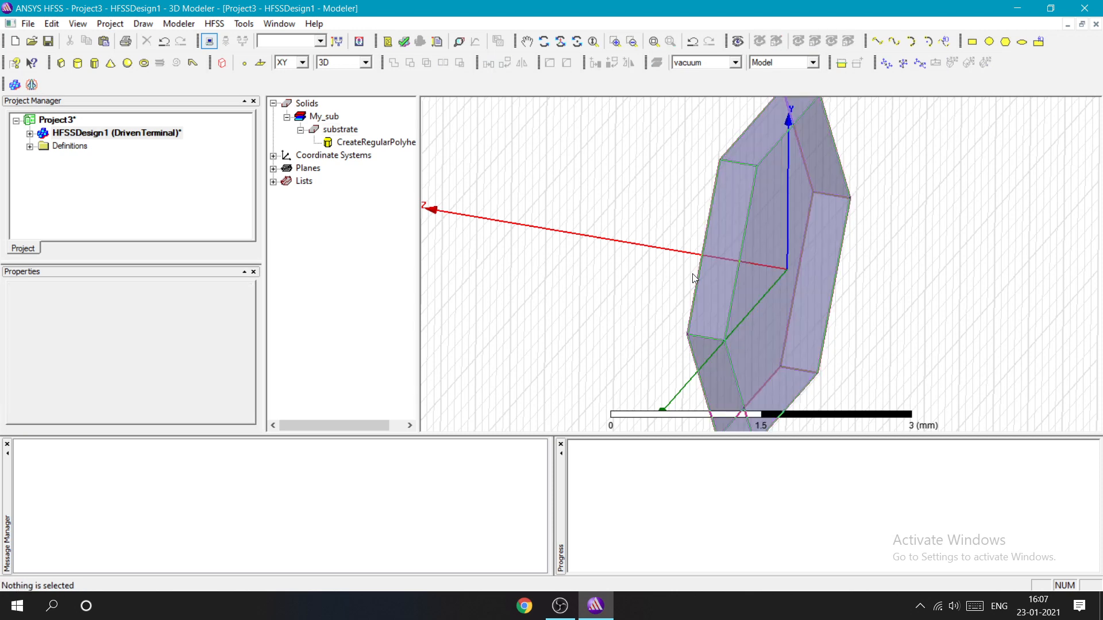
alt+drag(611, 288, 626, 288)
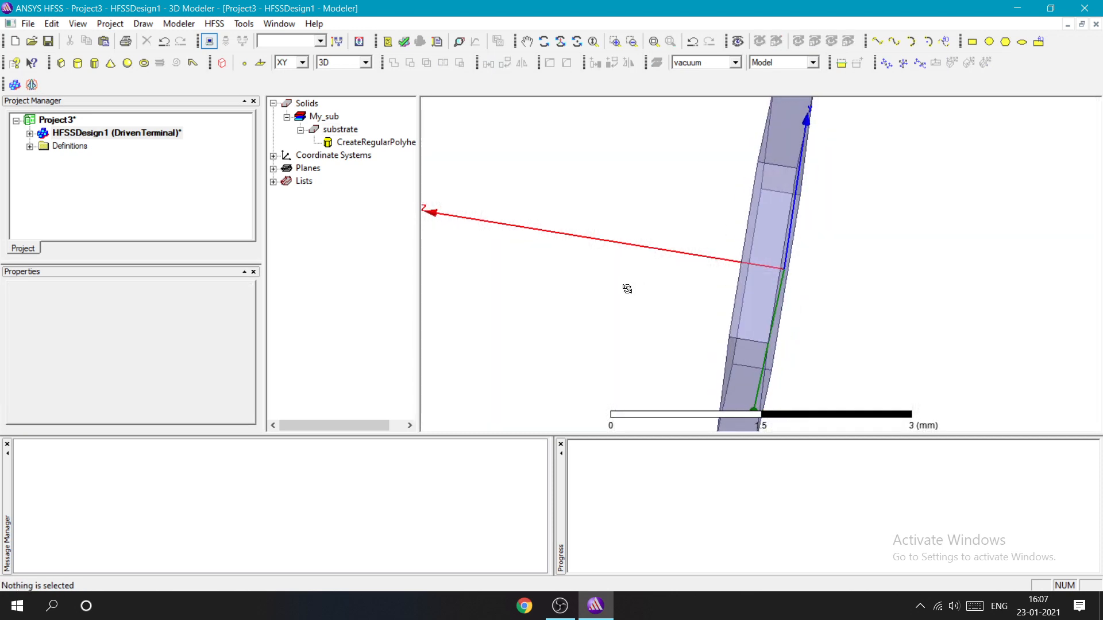
click(766, 264)
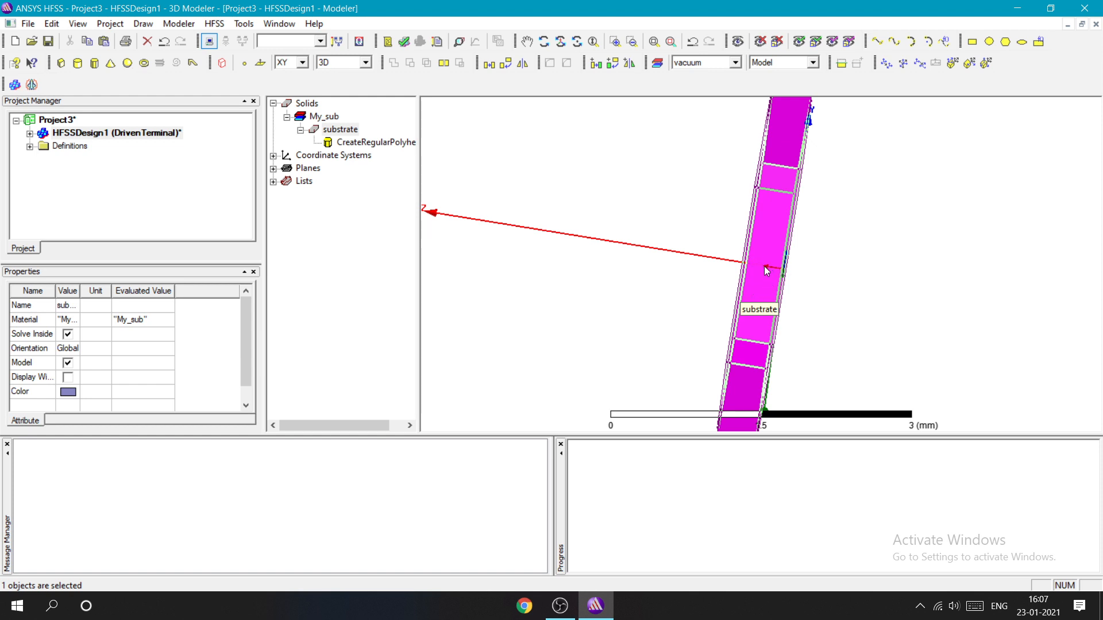
double_click(376, 142)
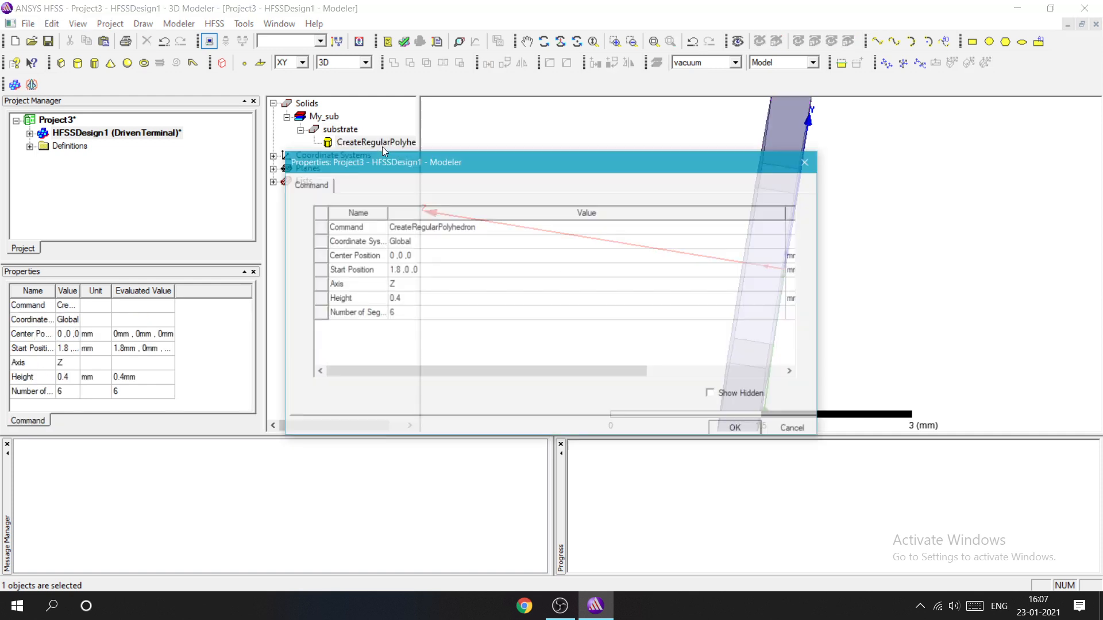
click(407, 299)
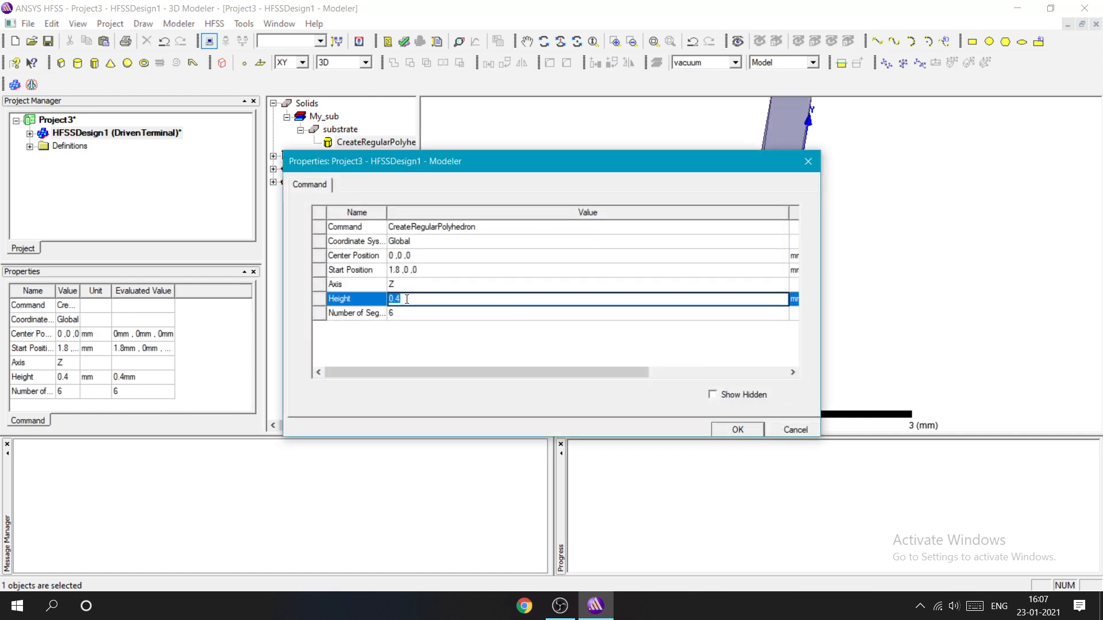
key(BackSpace)
text(2.4)
Step: Set the Z coordinate of the polyhedron's center position to -1.2 mm and apply the changes
click(419, 255)
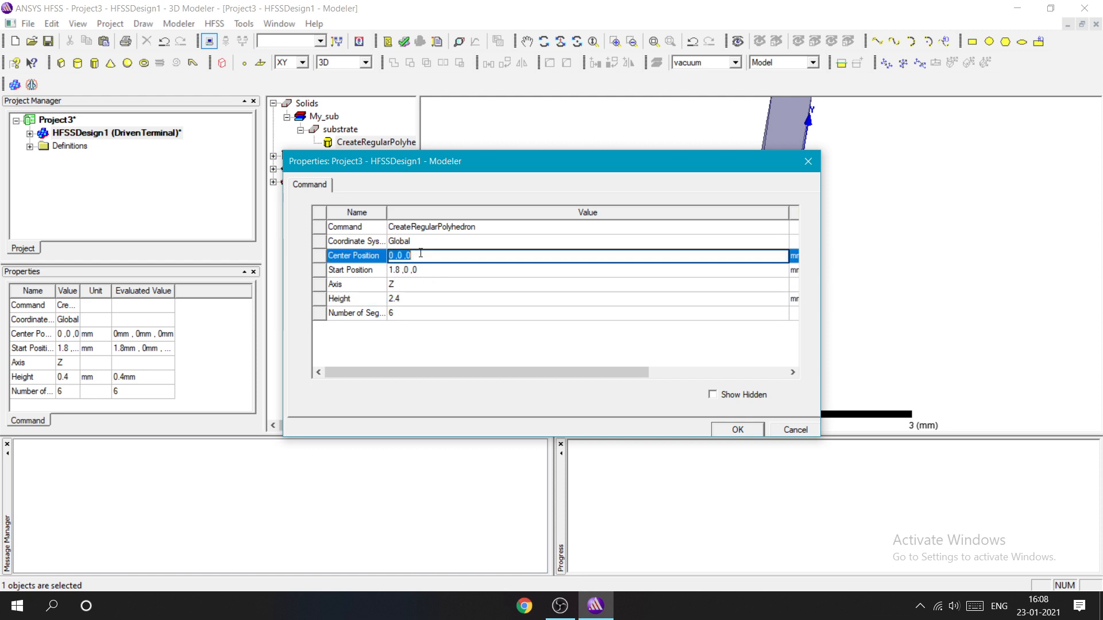
click(421, 254)
key(BackSpace)
text(-1.2)
click(737, 430)
scroll(788, 243, down, 2)
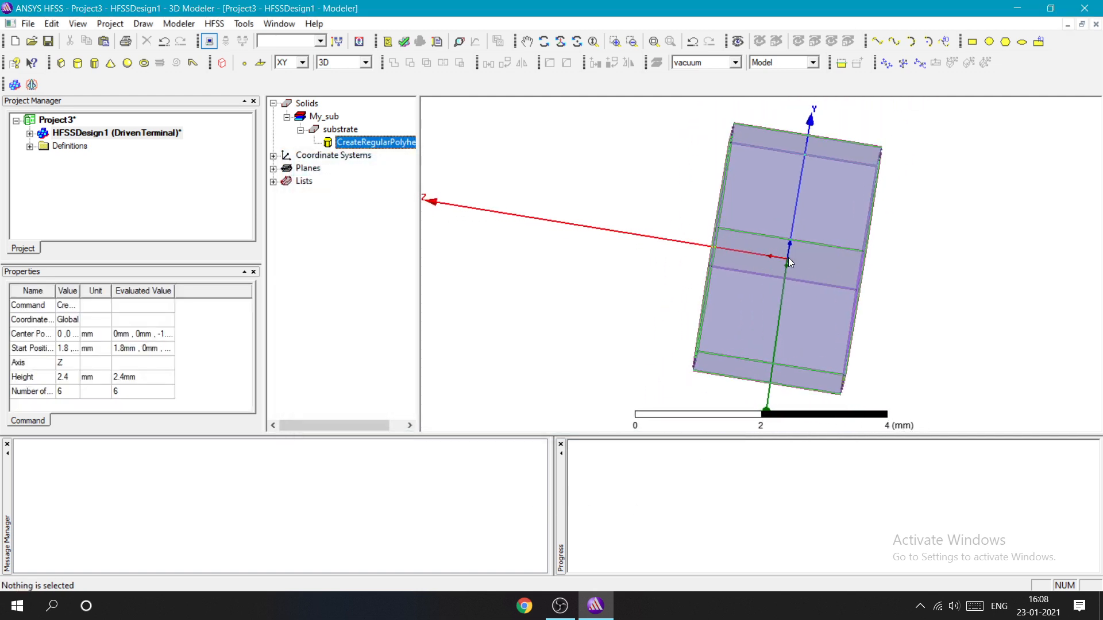
double_click(378, 143)
click(423, 269)
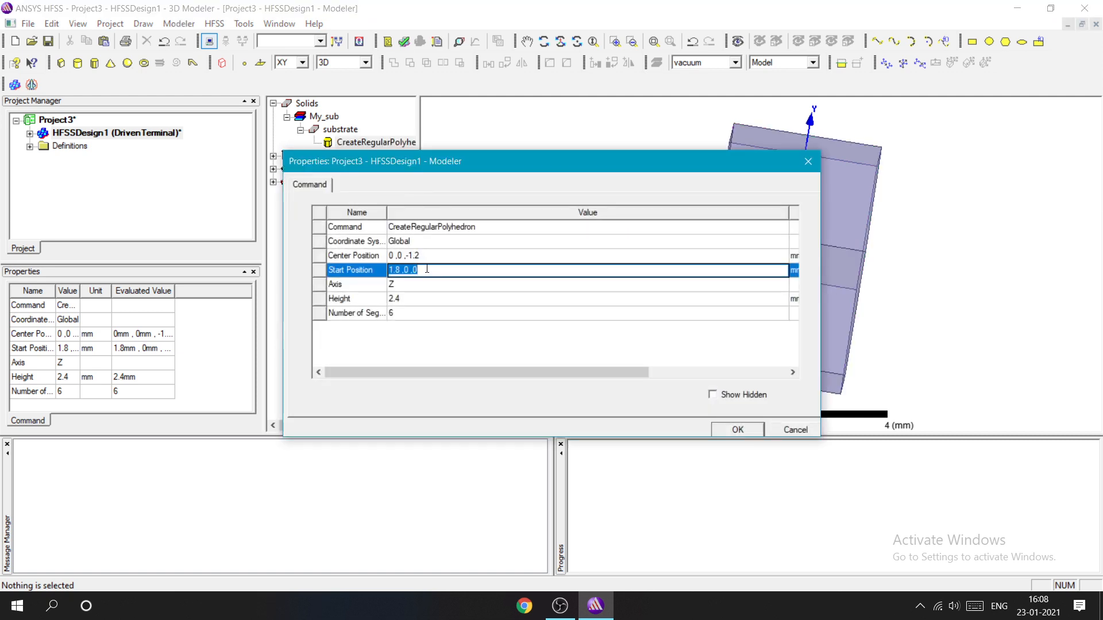
key(BackSpace)
drag(491, 166, 272, 157)
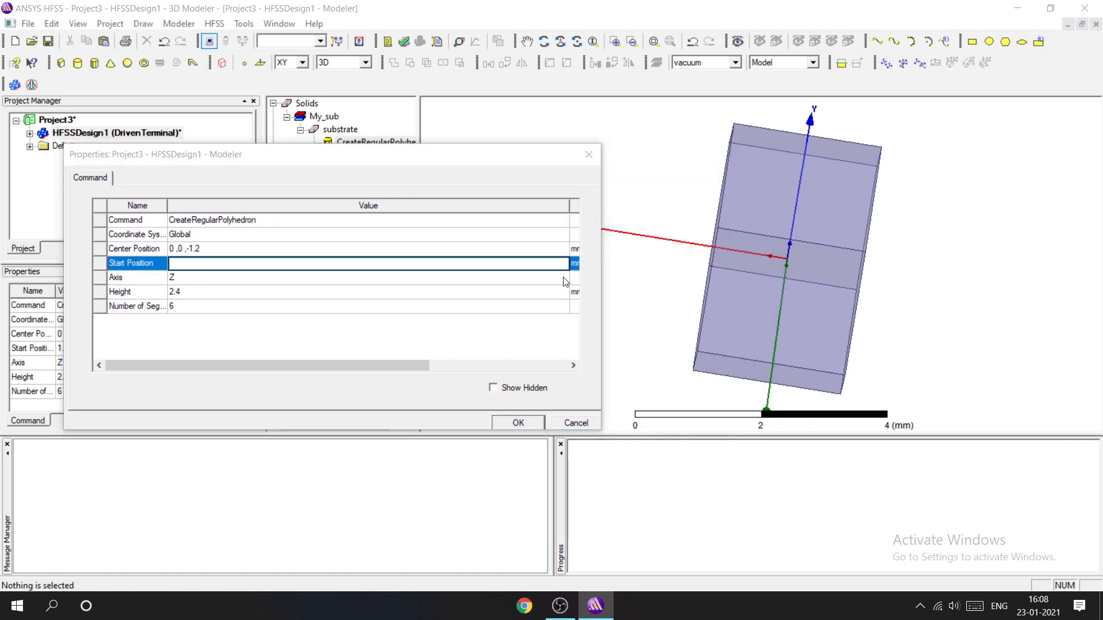
click(575, 425)
alt+drag(618, 230, 736, 267)
click(737, 253)
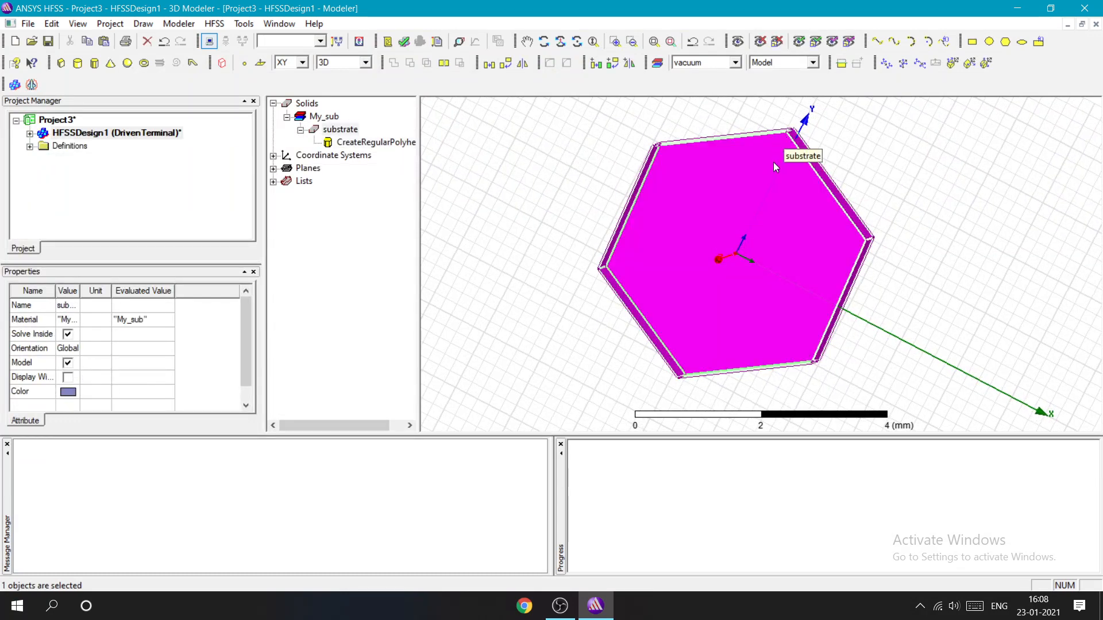
Step: Set the X coordinate of the substrate polyhedron's start position to 22/cos(30*pi/180) mm and apply the change
double_click(356, 142)
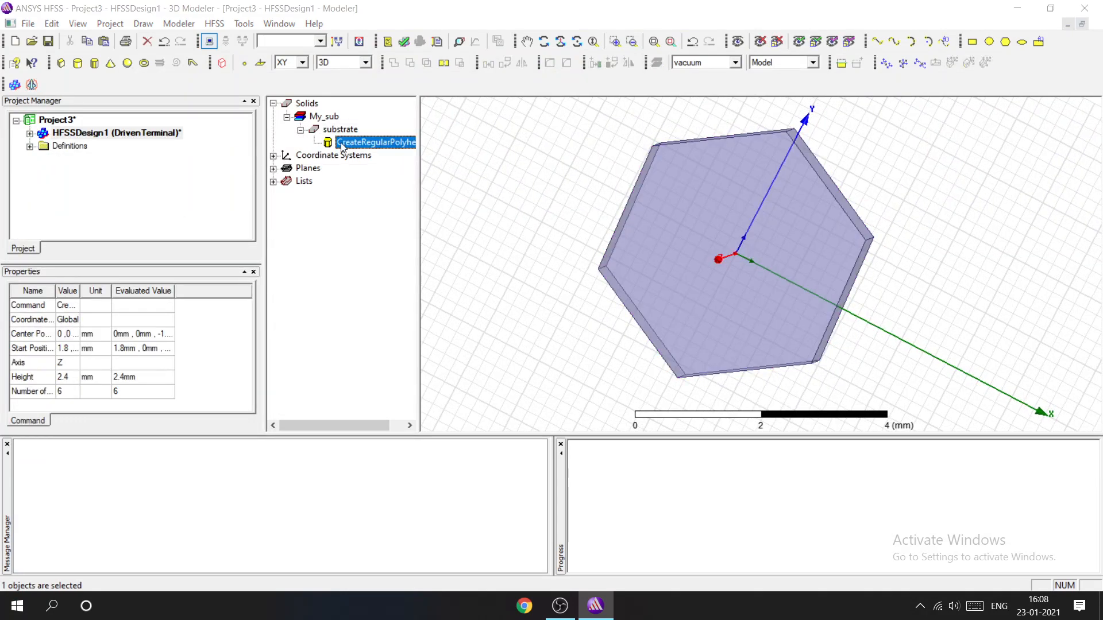
click(181, 262)
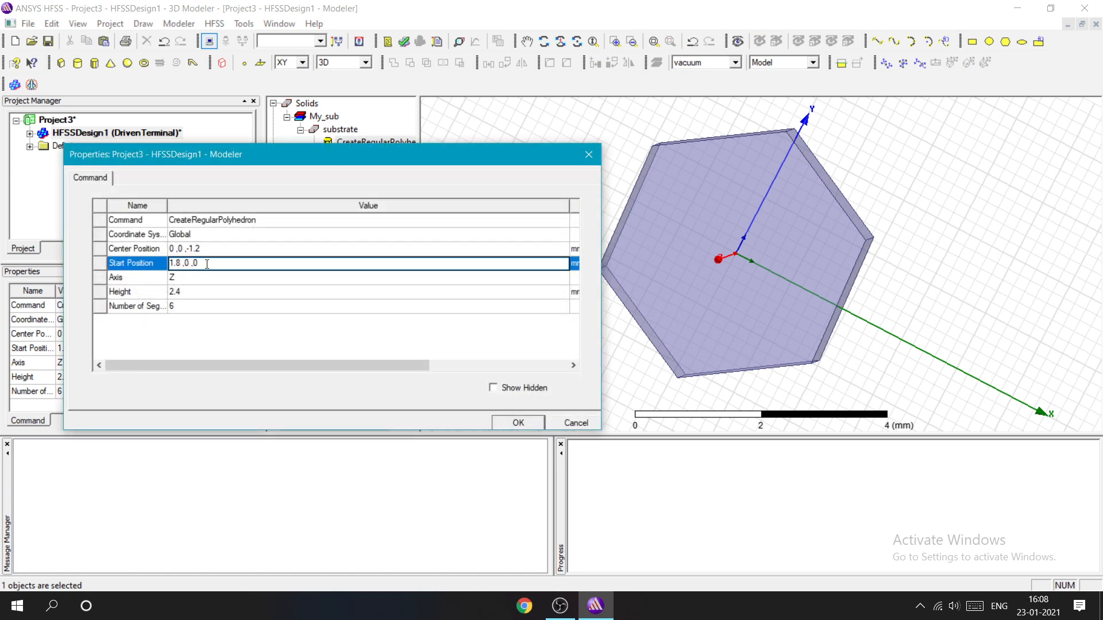
key(BackSpace)
key(BackSpace)
key(BackSpace)
text(22)
text(/cos)
text(())
text(30*)
text(pi/180)
click(242, 277)
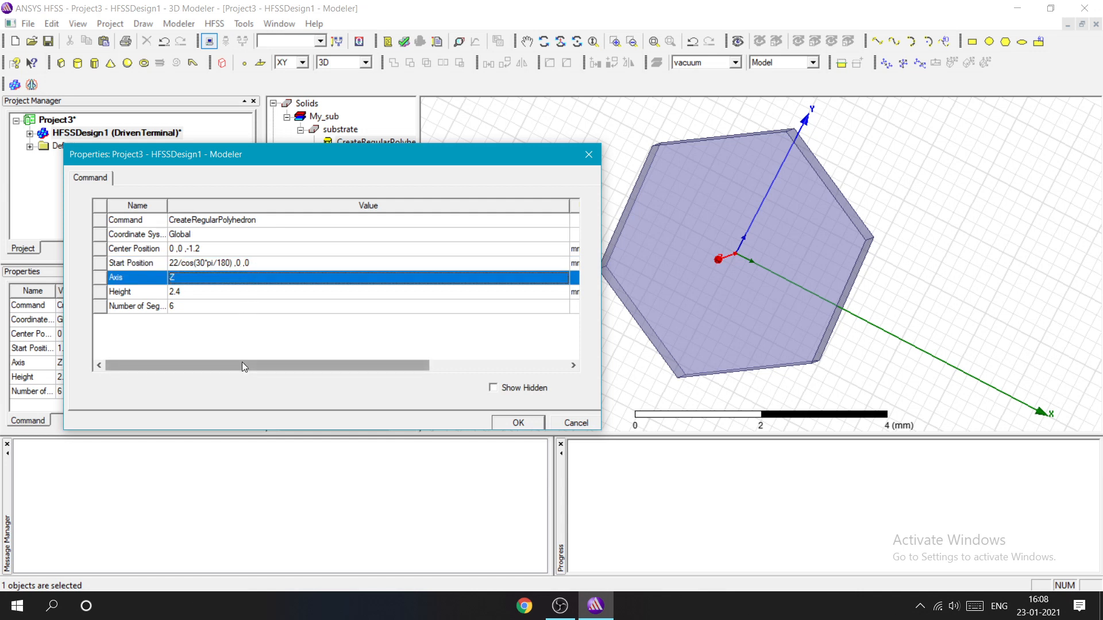
mouse_move(243, 362)
mouse_down()
mouse_move(360, 361)
mouse_move(247, 361)
mouse_up()
click(469, 264)
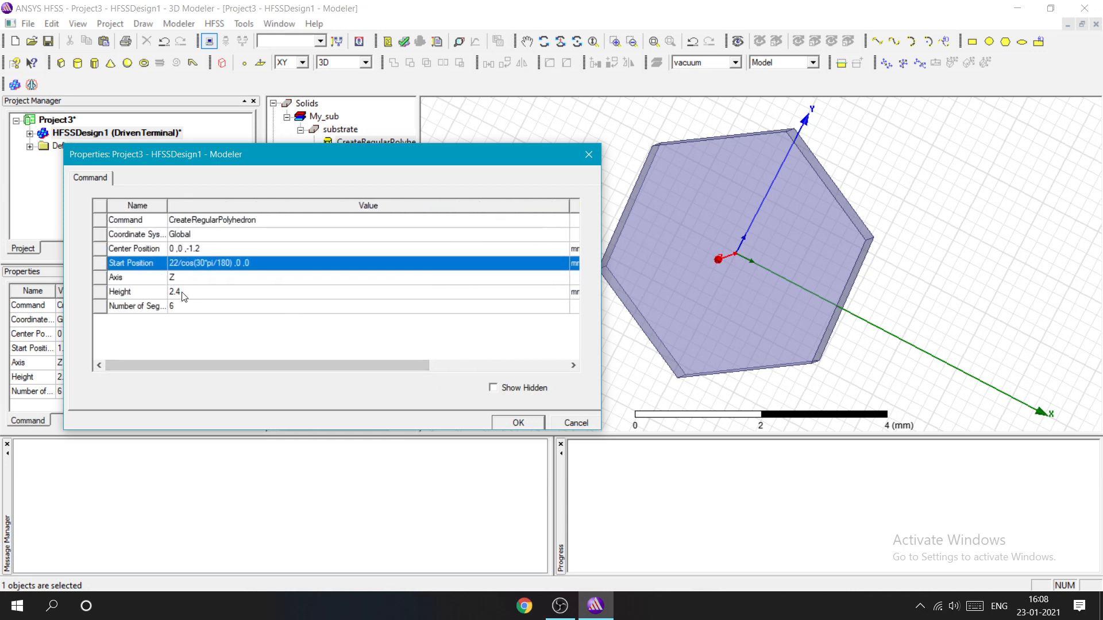
click(519, 424)
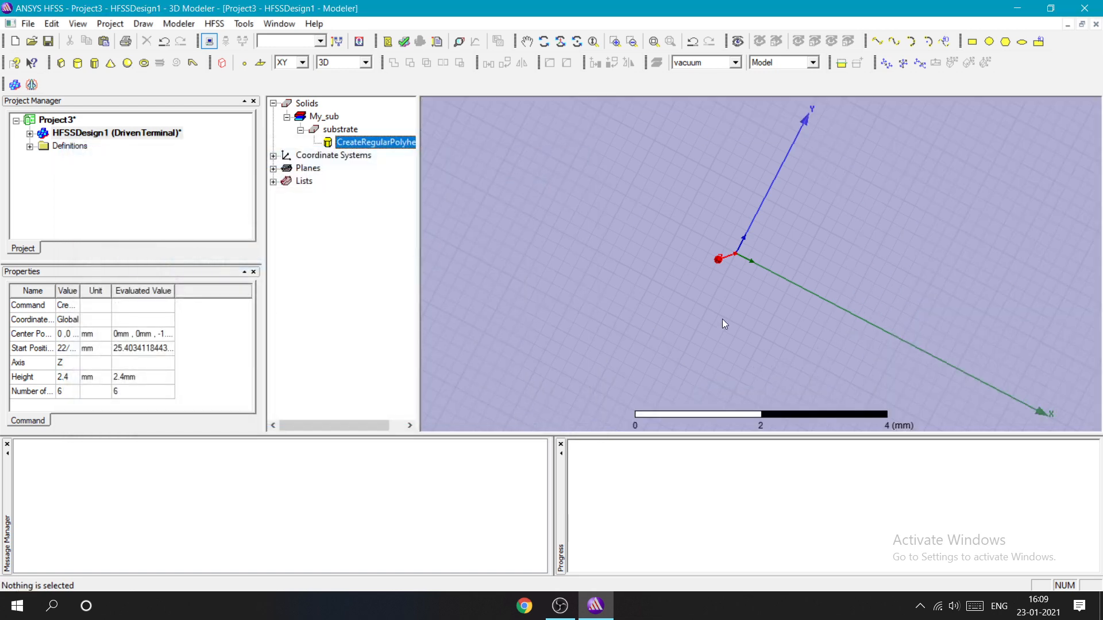
Step: Set the Z coordinate of the substrate polyhedron's start position to -1.2 mm, keeping Z as the axis, and apply the change
scroll(698, 315, down, 10)
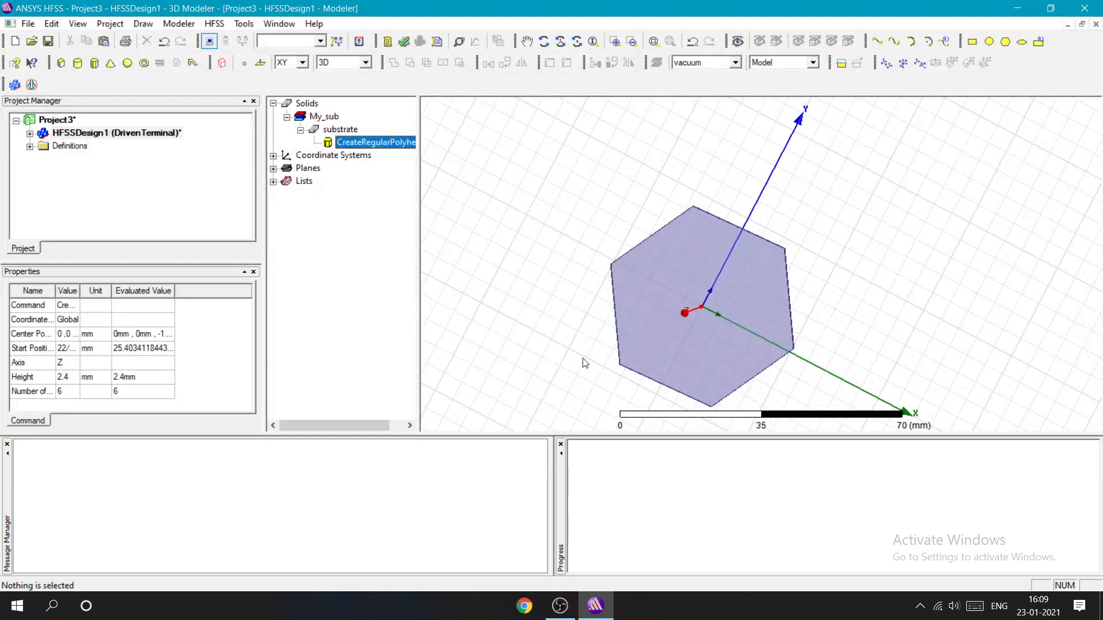
alt+drag(584, 363, 541, 366)
middle_drag(593, 360, 566, 340)
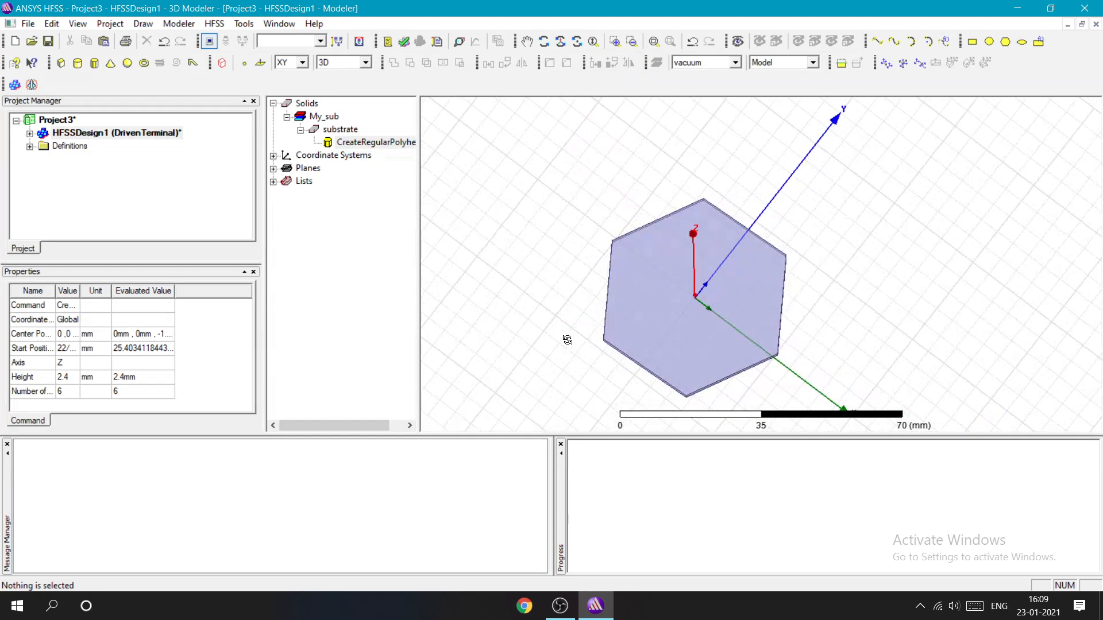
scroll(813, 358, up, 10)
scroll(756, 354, up, 1)
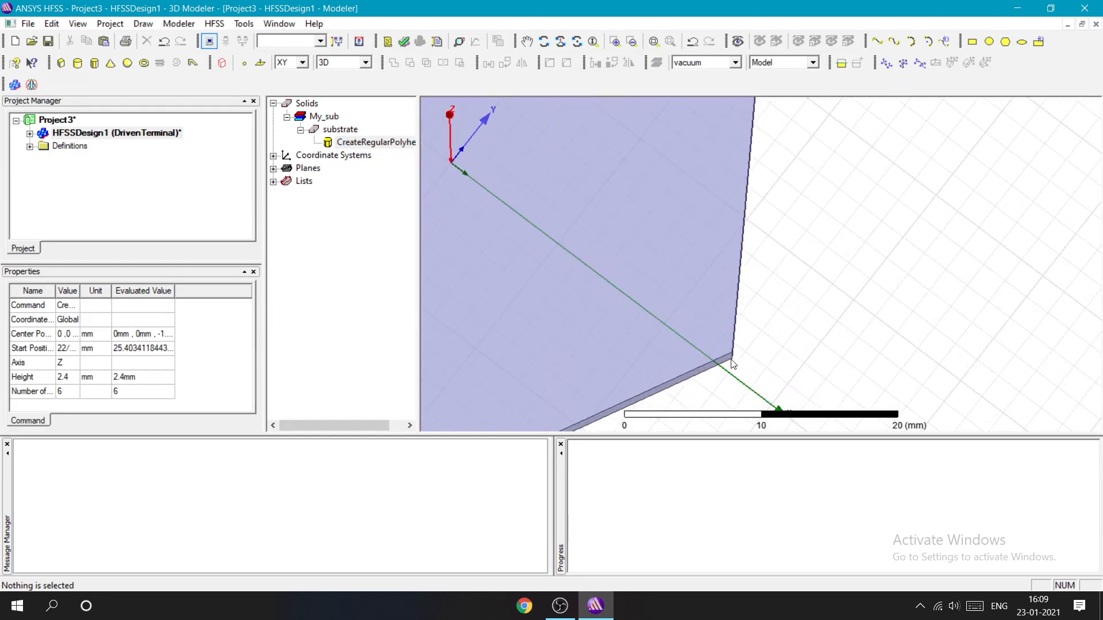
click(732, 356)
click(746, 361)
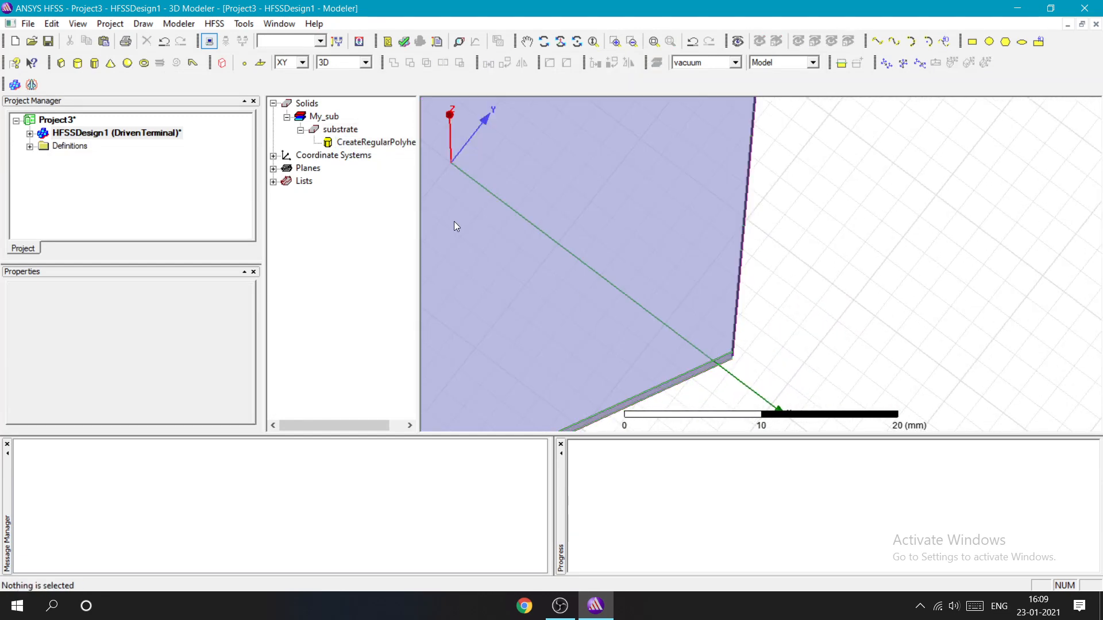
double_click(395, 142)
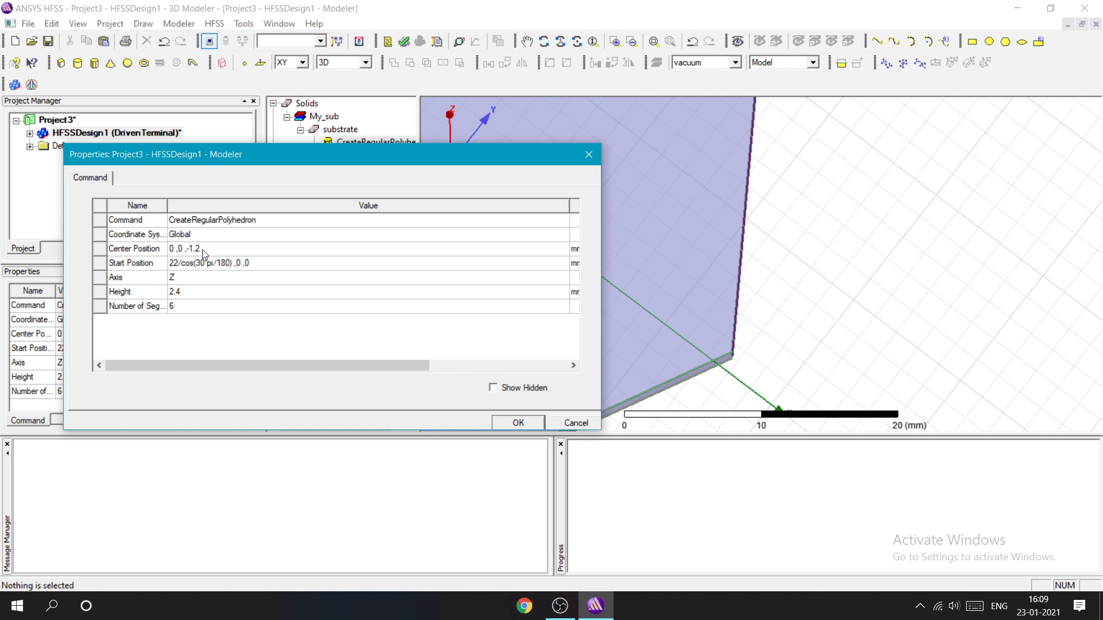
click(262, 262)
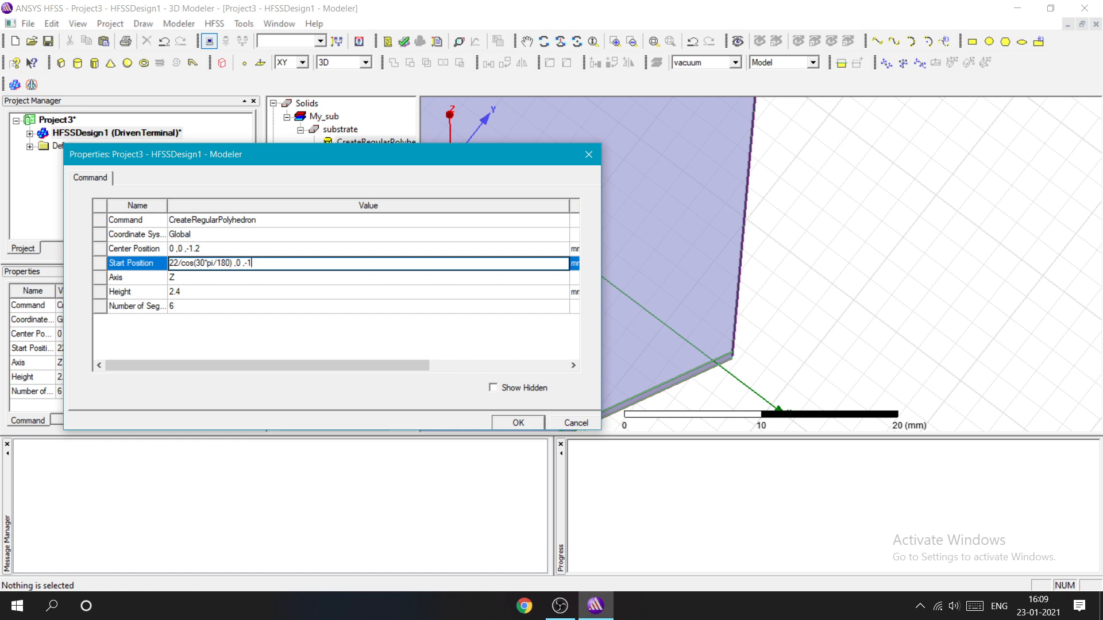
text(2)
click(266, 278)
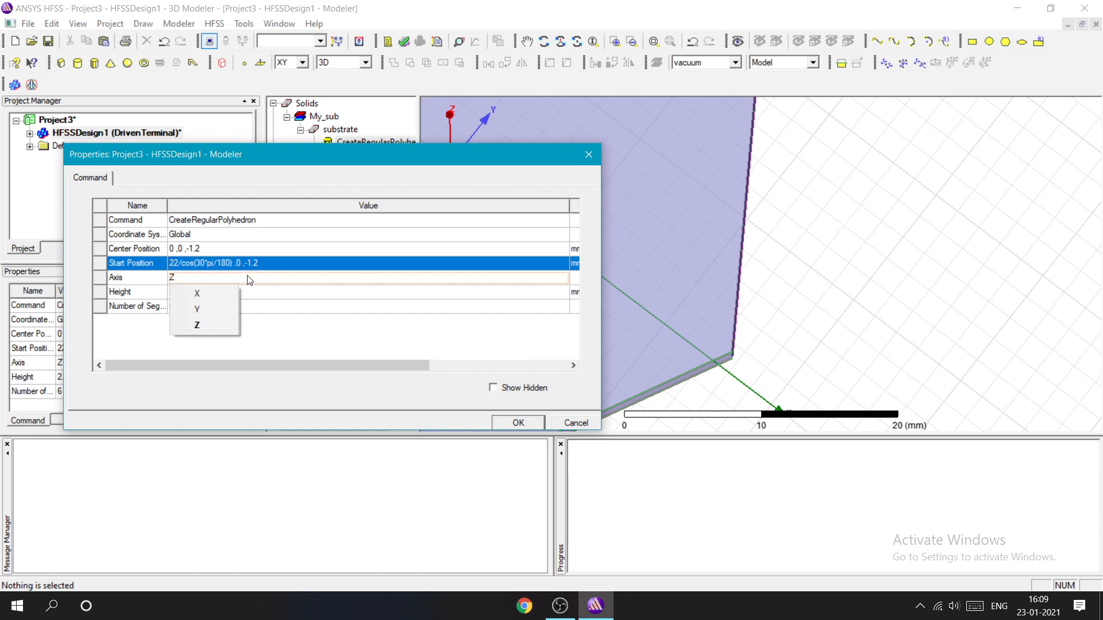
click(296, 332)
click(529, 418)
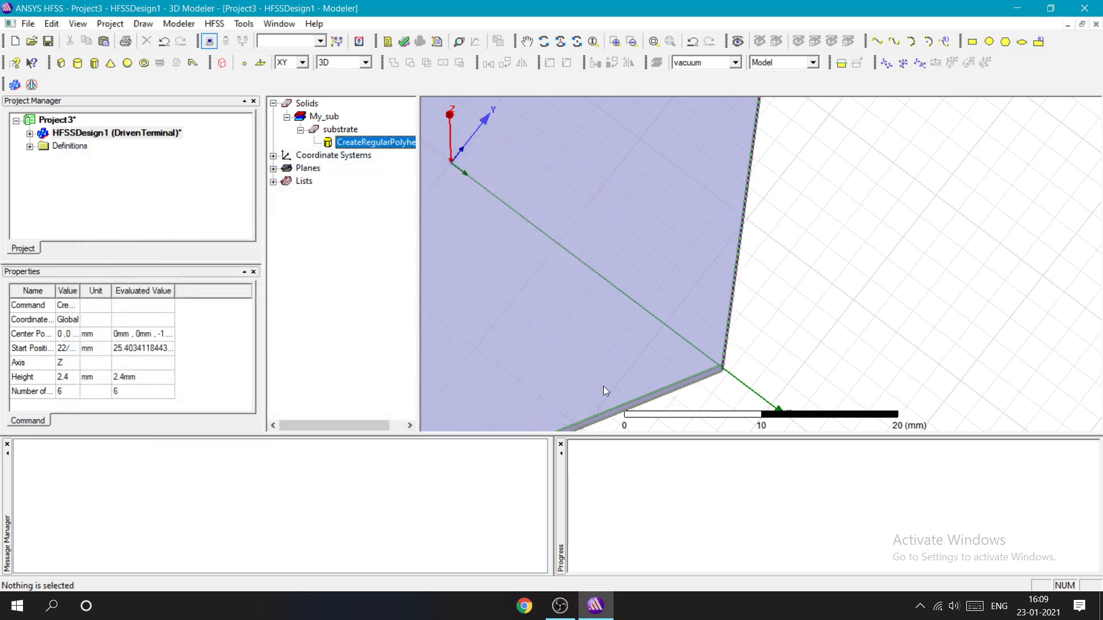
Step: Draw a rectangle about 5 mm in X by 10 mm in Y, starting at the centre of the substrate's upper face
scroll(606, 281, down, 5)
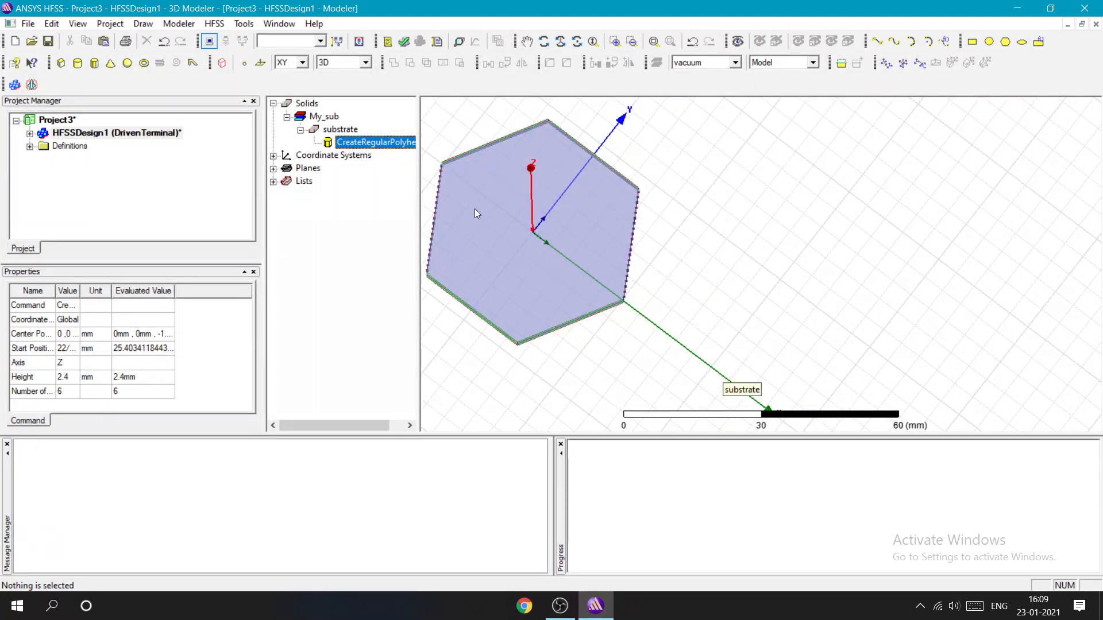
scroll(526, 185, up, 2)
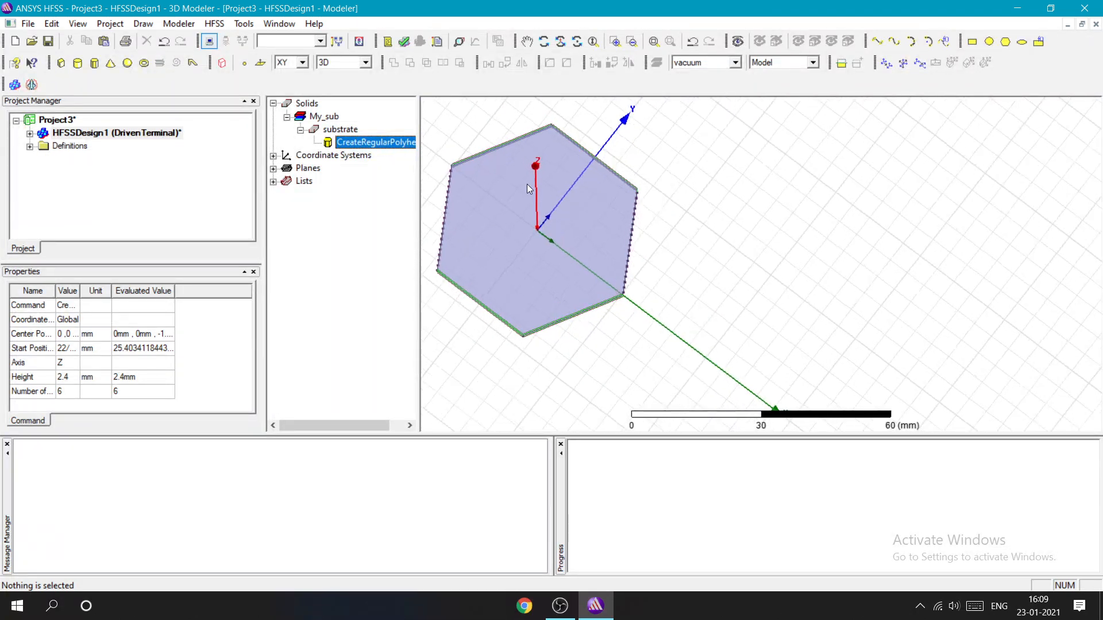
click(544, 43)
drag(714, 131, 702, 128)
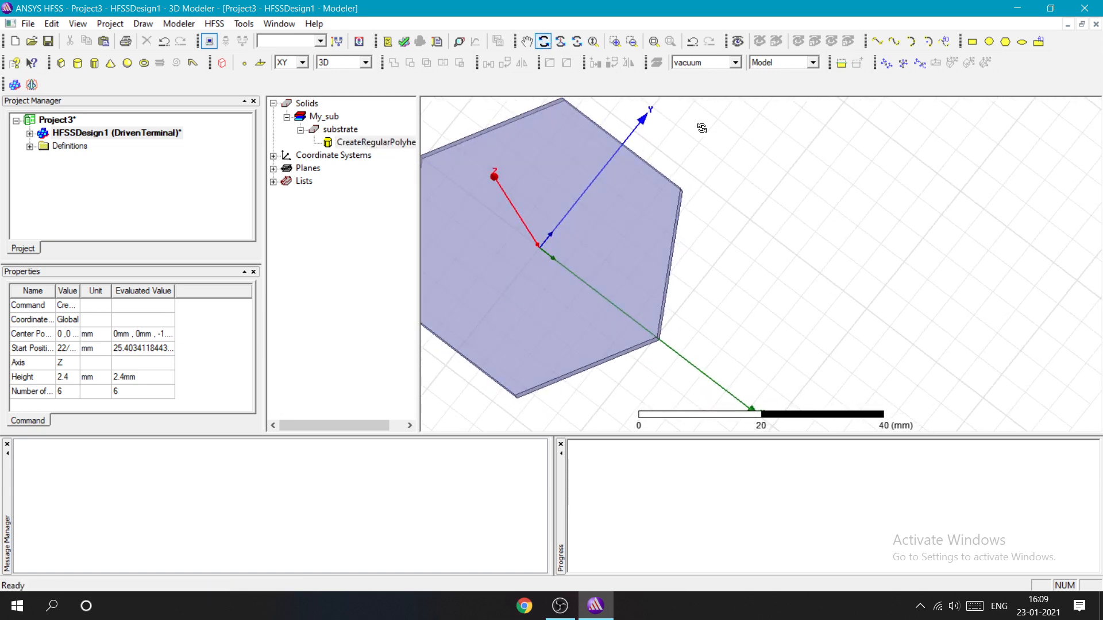
click(560, 42)
drag(617, 133, 587, 320)
click(527, 41)
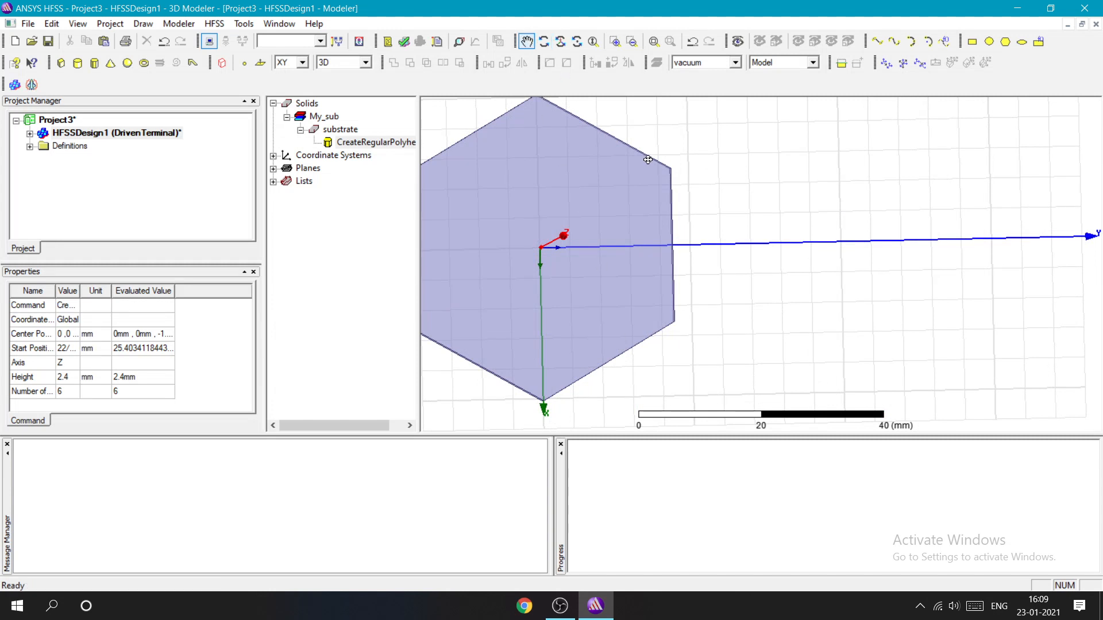
drag(648, 160, 809, 162)
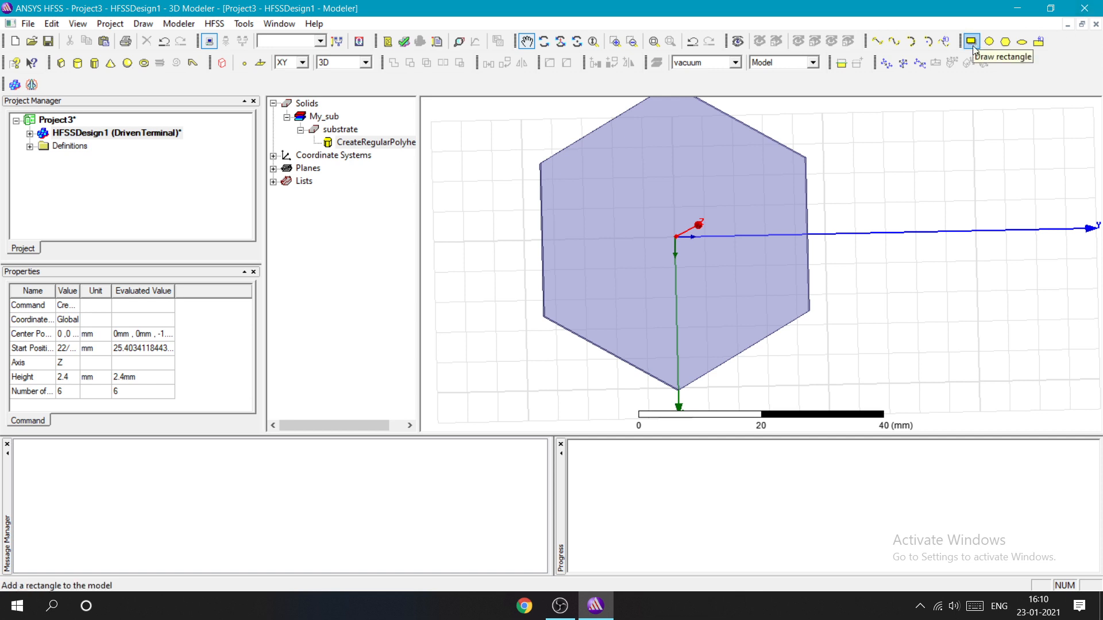
key(alt+d)
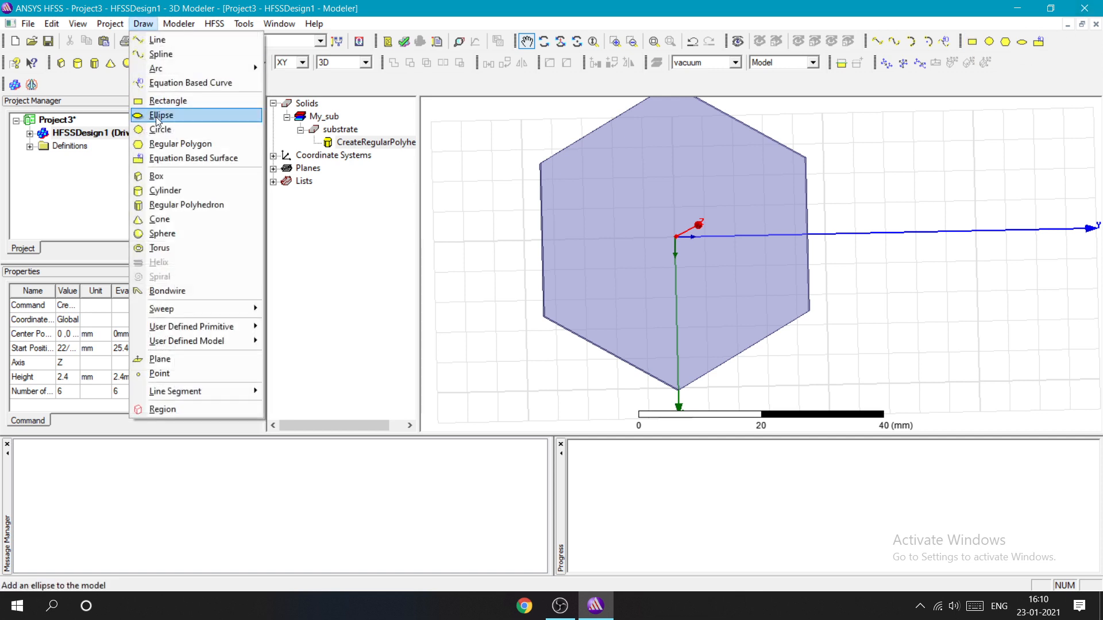
click(158, 101)
click(676, 236)
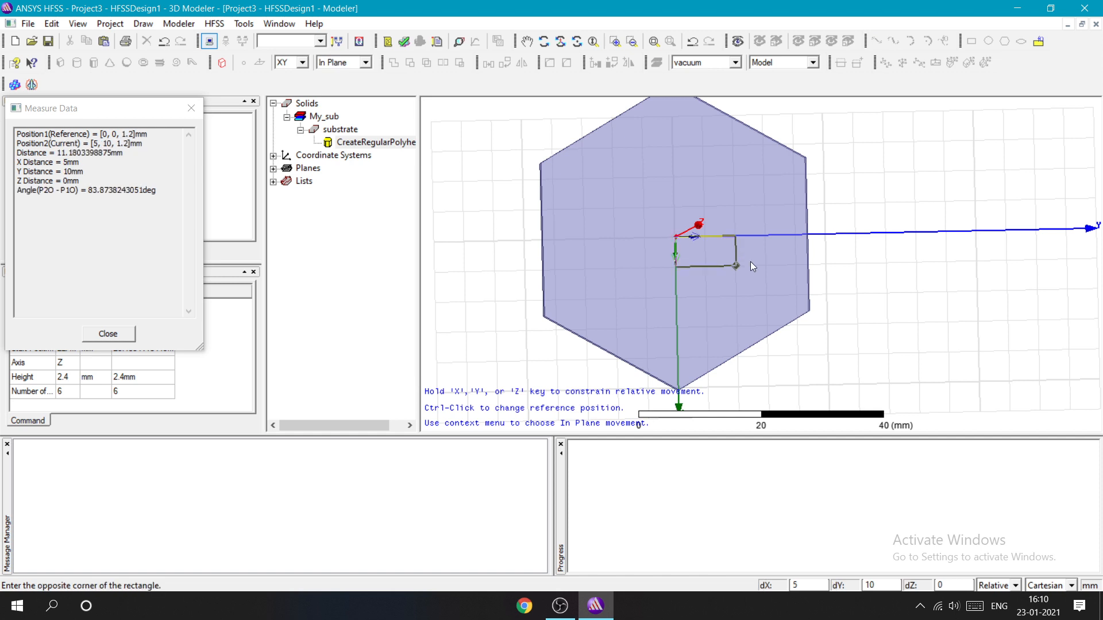
click(751, 261)
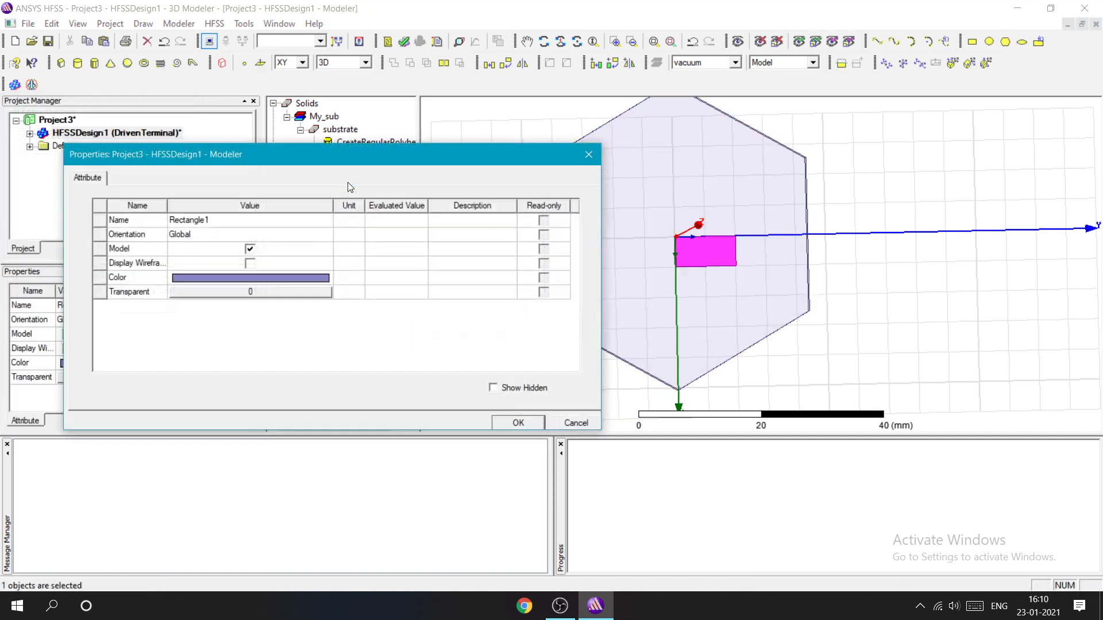
Step: Name the new rectangle Trace and apply its attributes
double_click(256, 220)
text(Tr)
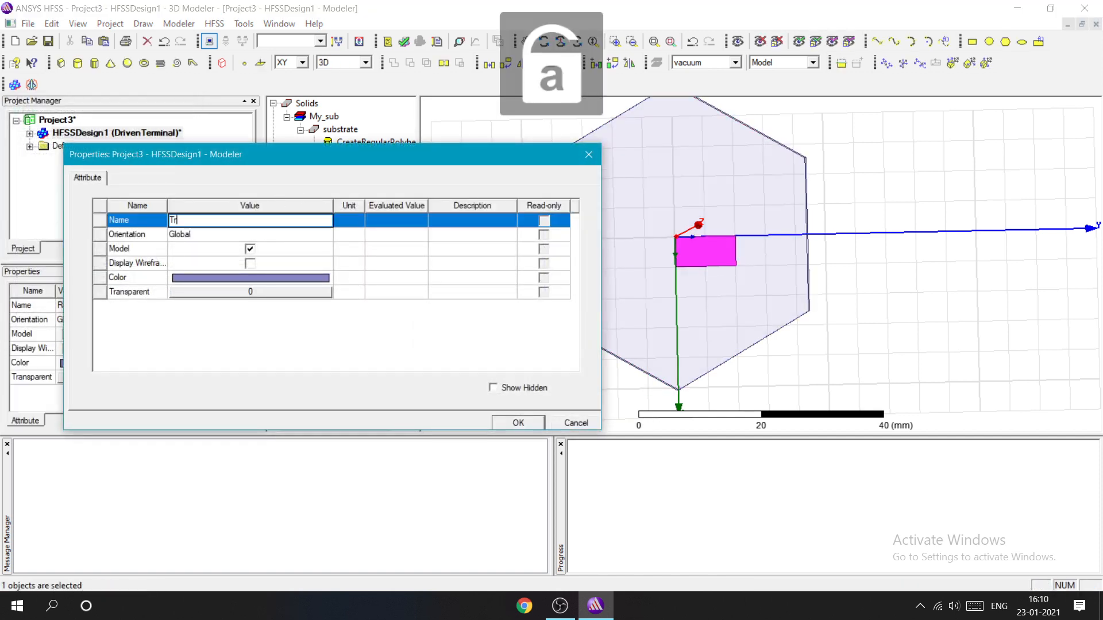
text(ace)
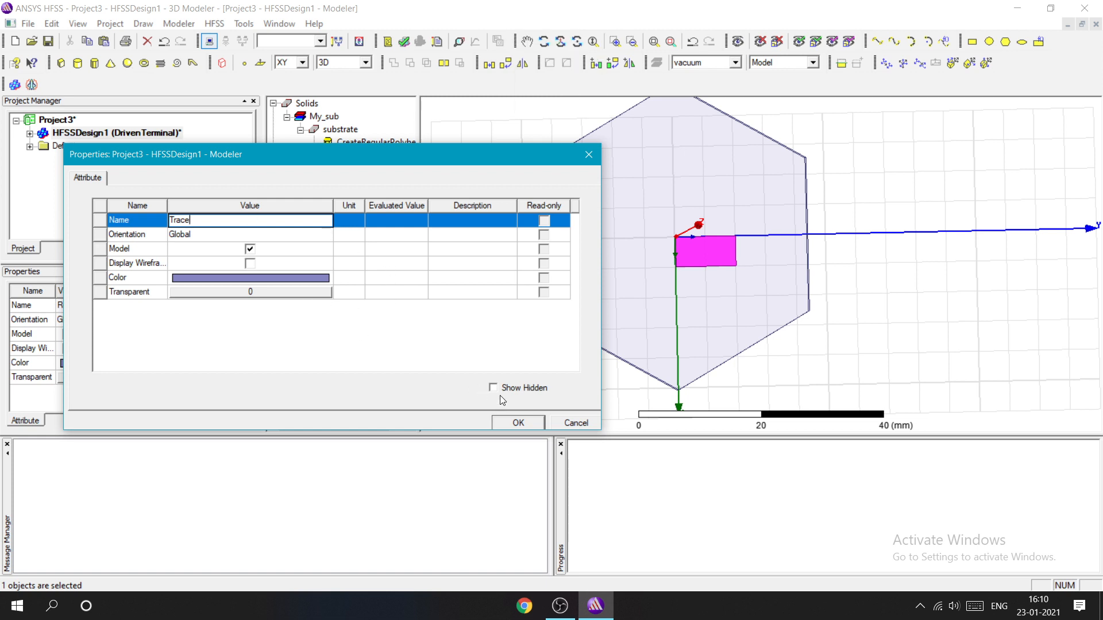
click(519, 421)
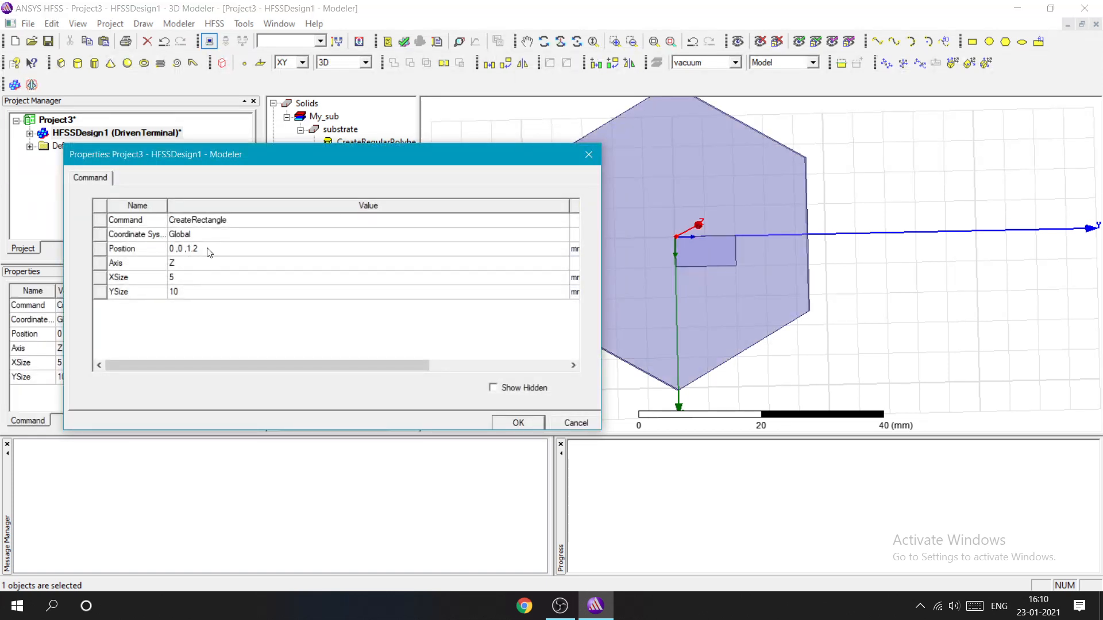
Step: Set the position of the Trace rectangle to -0.9, 0, 0 mm in its creation command
click(179, 248)
click(178, 248)
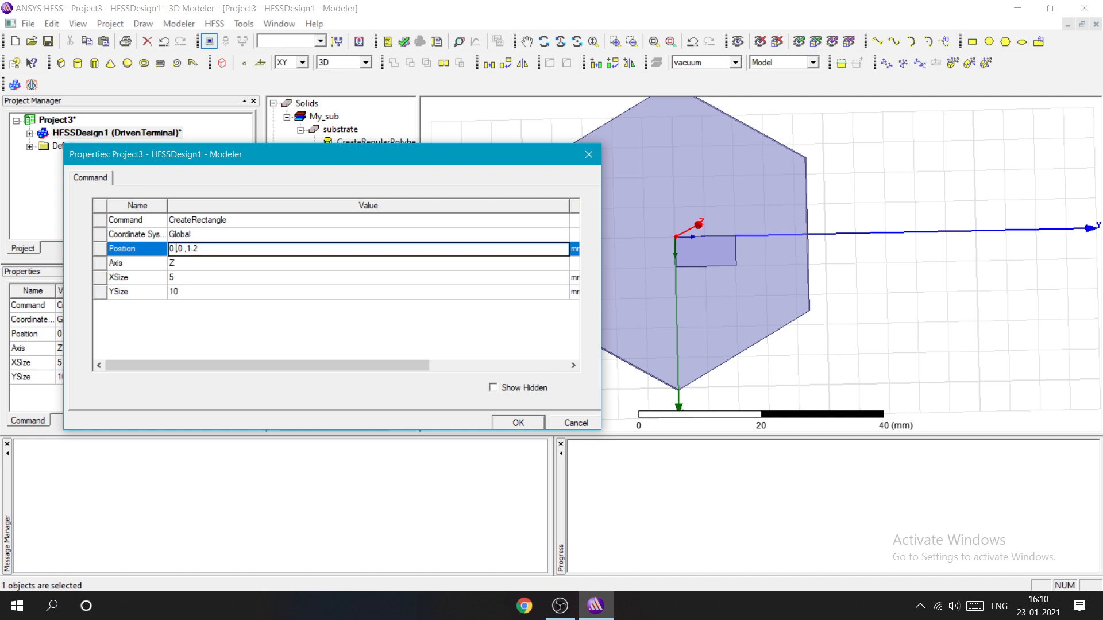
key(BackSpace)
key(BackSpace)
key(BackSpace)
text(-0.9,)
click(231, 248)
key(BackSpace)
key(BackSpace)
click(224, 262)
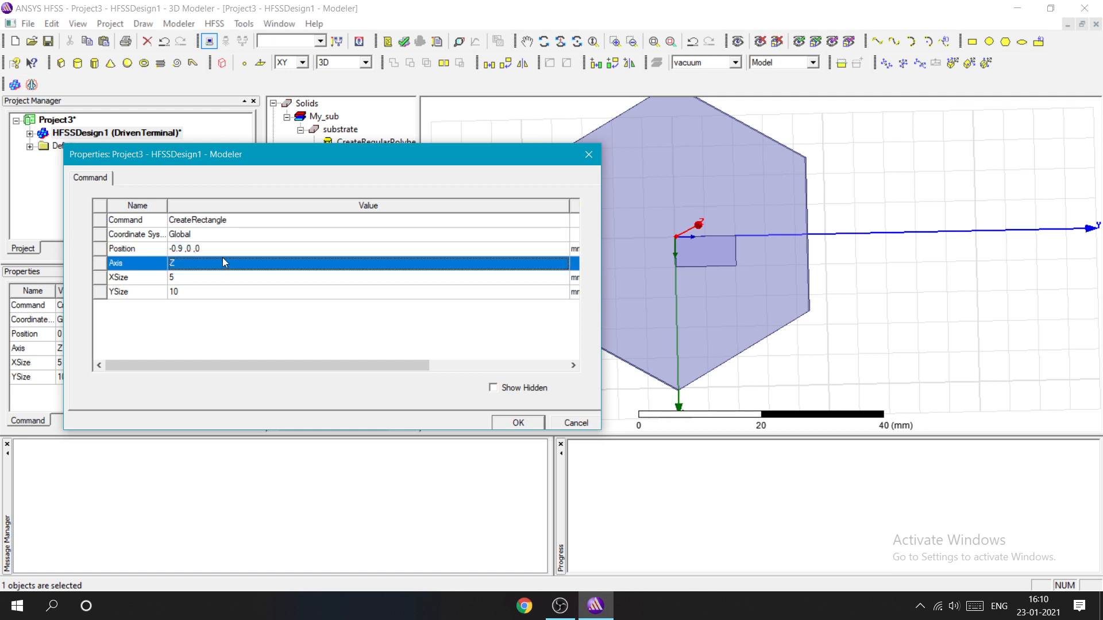
Step: Set the Trace rectangle's XSize to 1.8 mm and YSize to 22 mm, and apply the changes
click(199, 277)
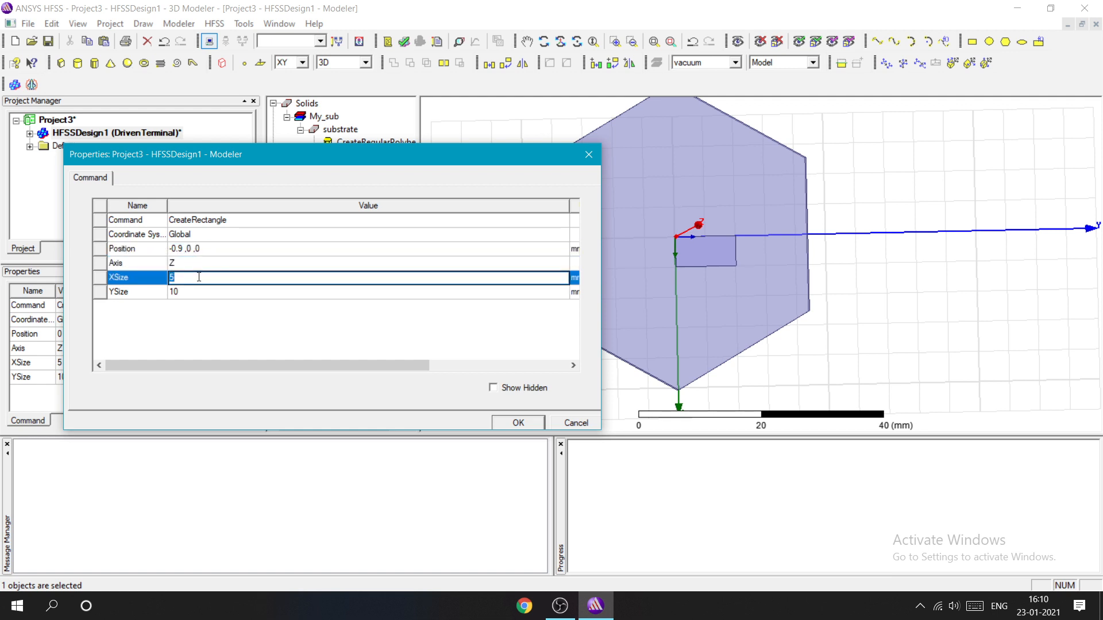
key(BackSpace)
click(204, 291)
key(BackSpace)
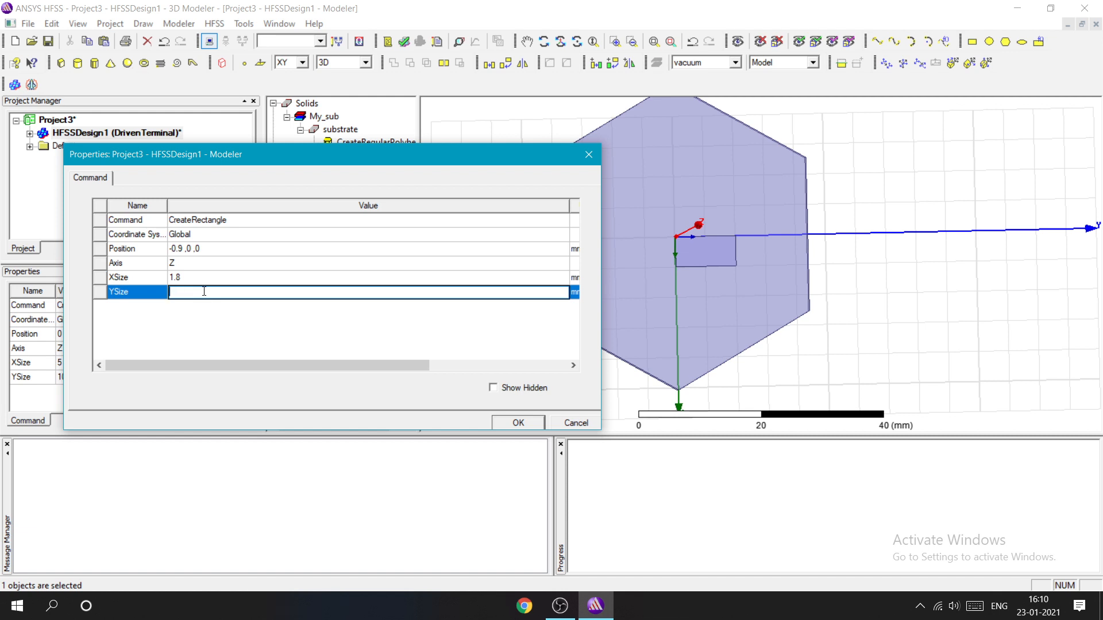
text(22)
click(519, 423)
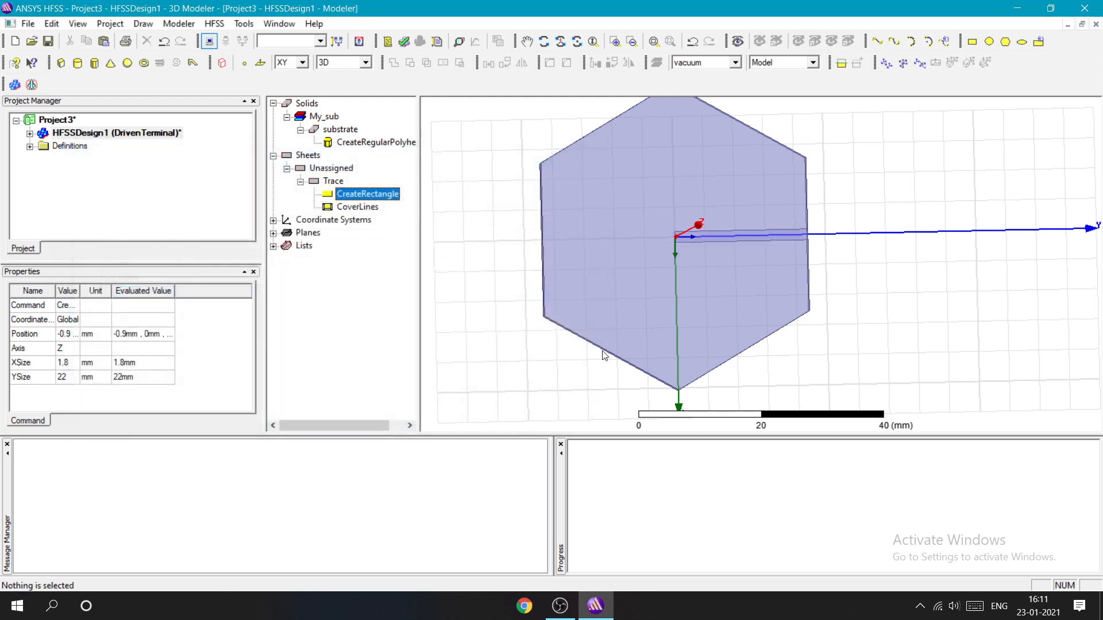
Step: Examine how the Trace strip runs from the origin to the edge of the hexagonal substrate
scroll(673, 237, up, 3)
scroll(679, 227, up, 3)
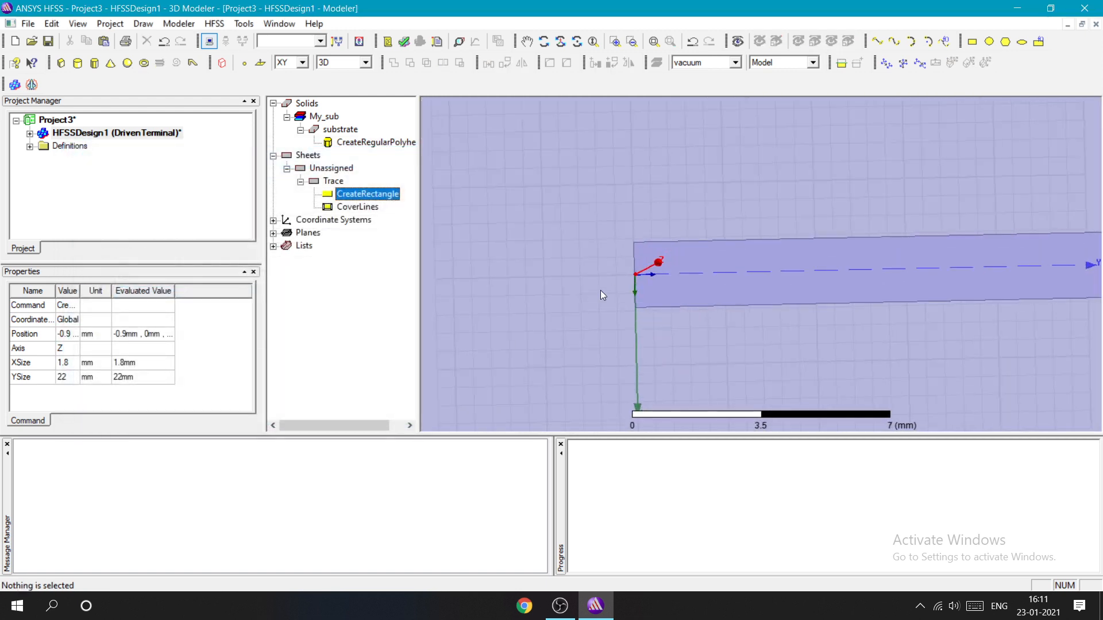
scroll(633, 275, down, 4)
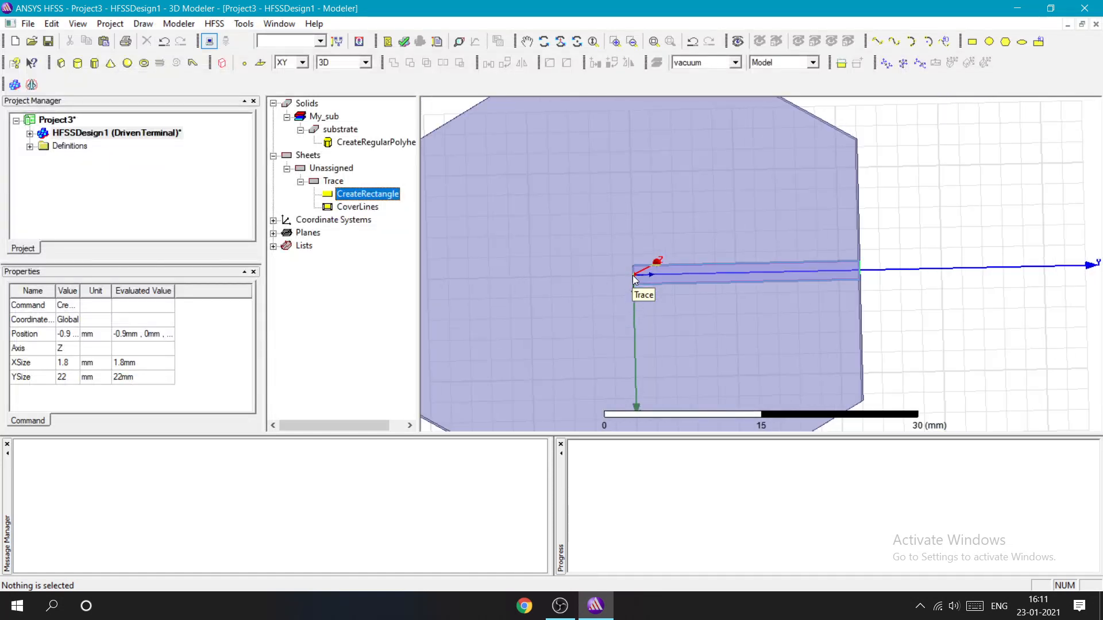
mouse_move(853, 276)
alt+mouse_down()
mouse_move(816, 275)
mouse_move(898, 280)
mouse_move(830, 291)
alt+mouse_up()
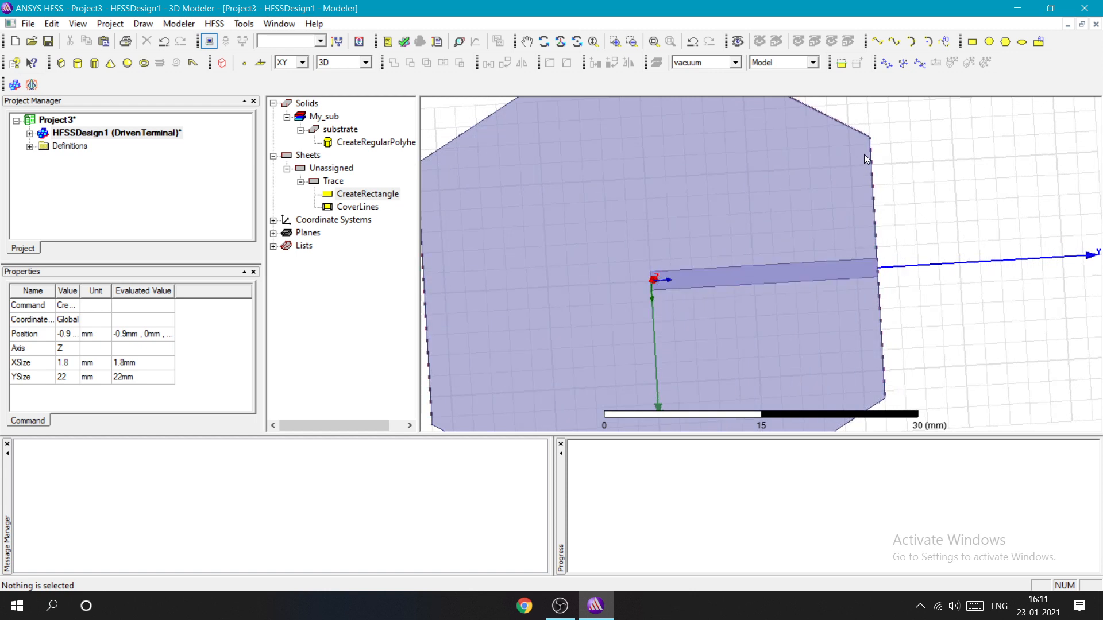
alt+drag(891, 293, 899, 294)
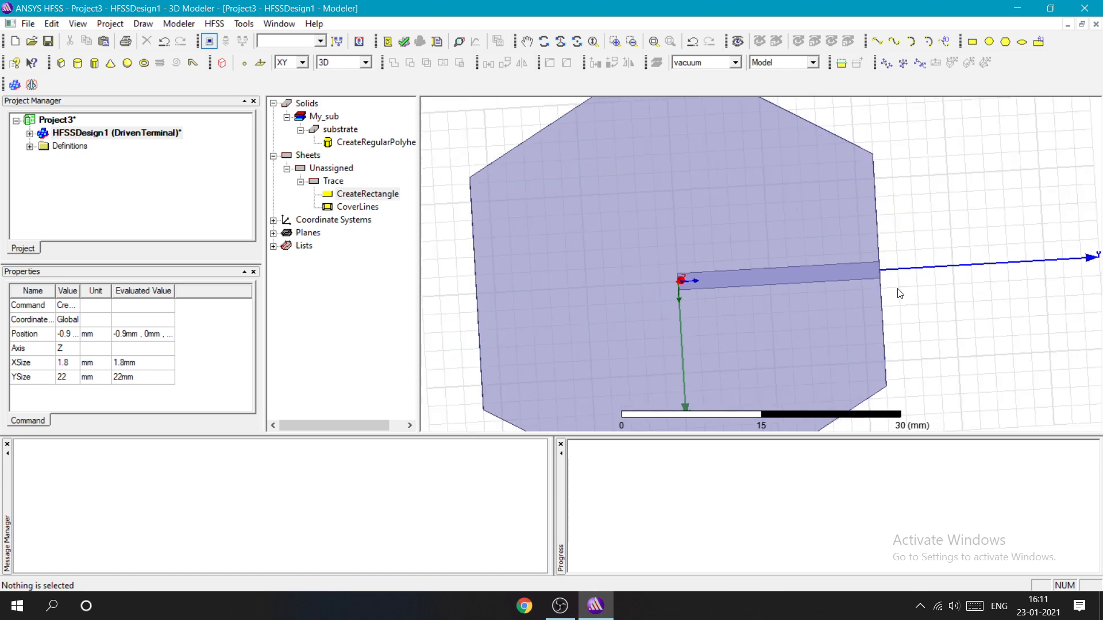
scroll(898, 288, down, 1)
scroll(876, 260, down, 1)
scroll(802, 282, up, 3)
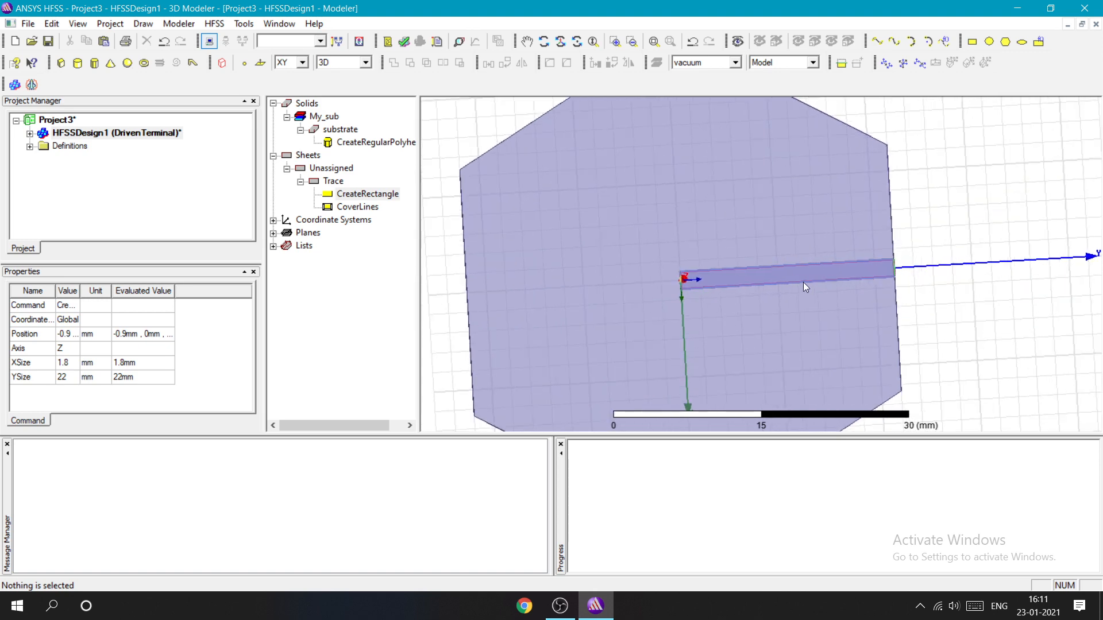
scroll(804, 281, down, 3)
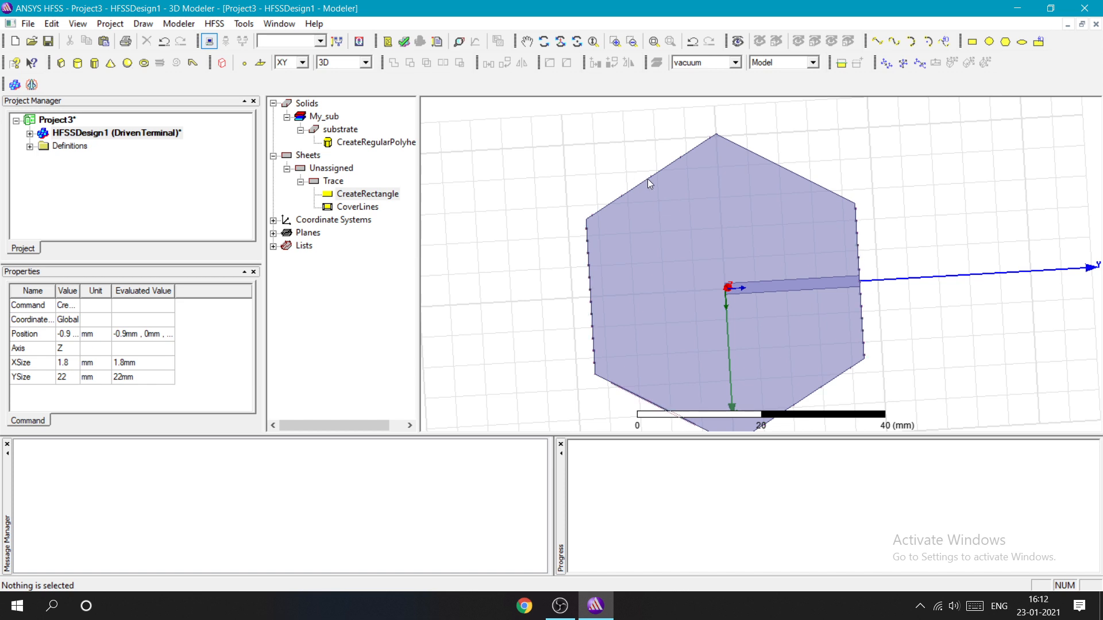
Step: Set up a duplication of the Trace strip around the Z axis at an angle of 60 degrees
click(772, 281)
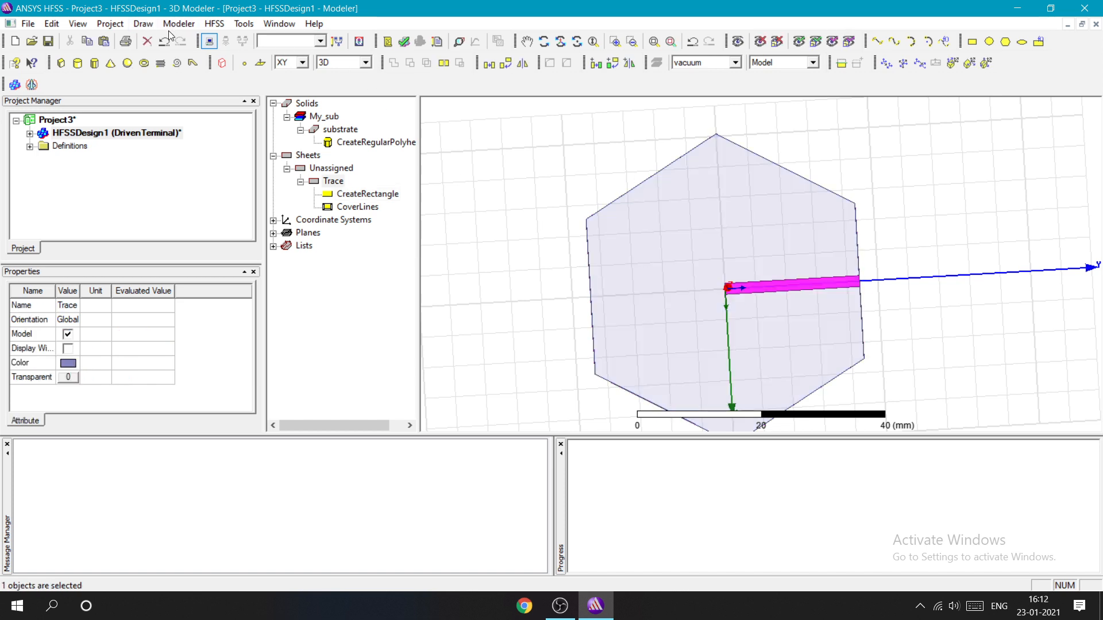
click(245, 62)
click(51, 24)
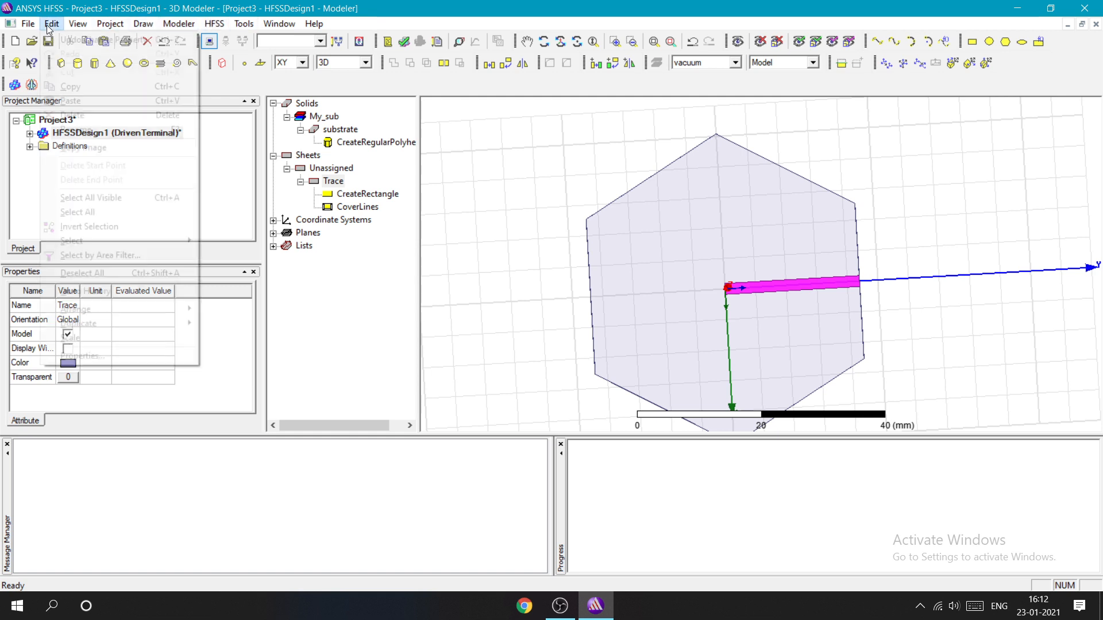
mouse_move(124, 322)
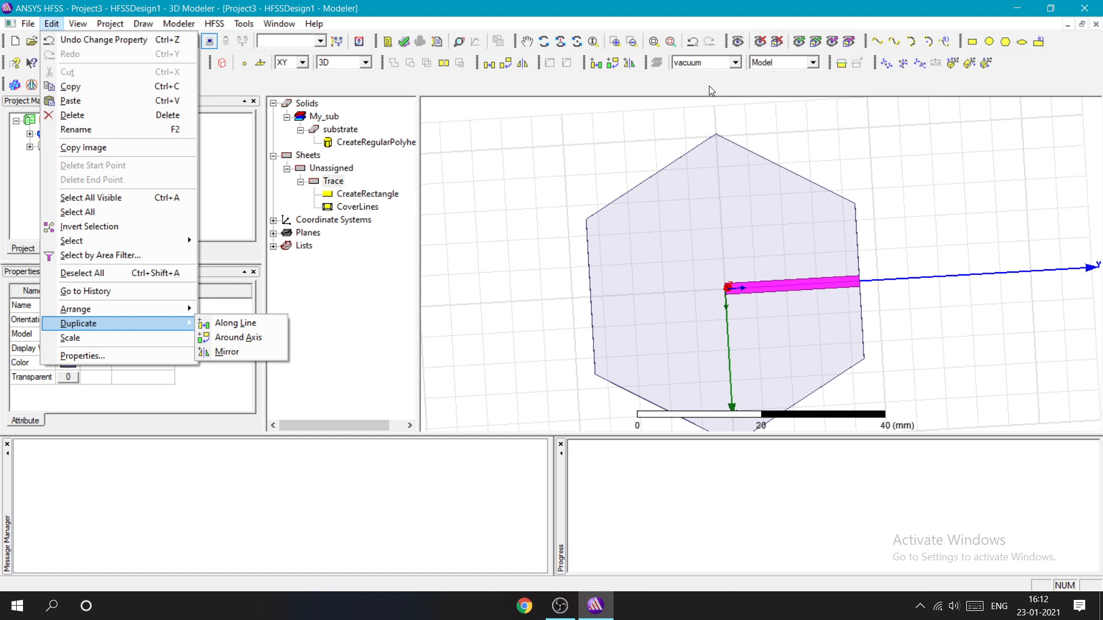
click(822, 89)
click(615, 63)
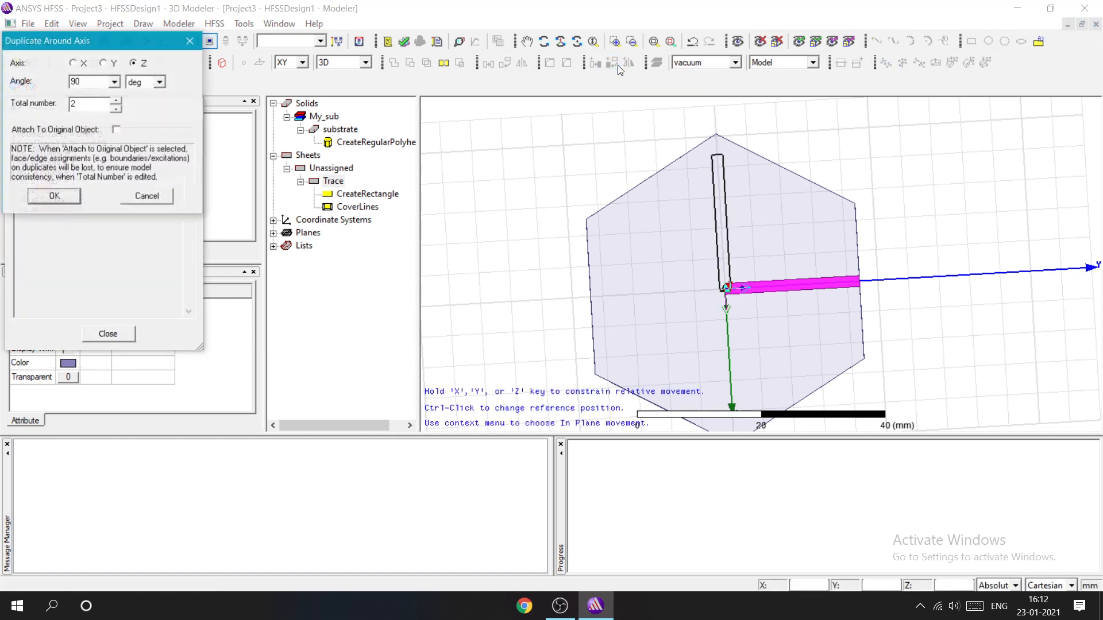
double_click(87, 80)
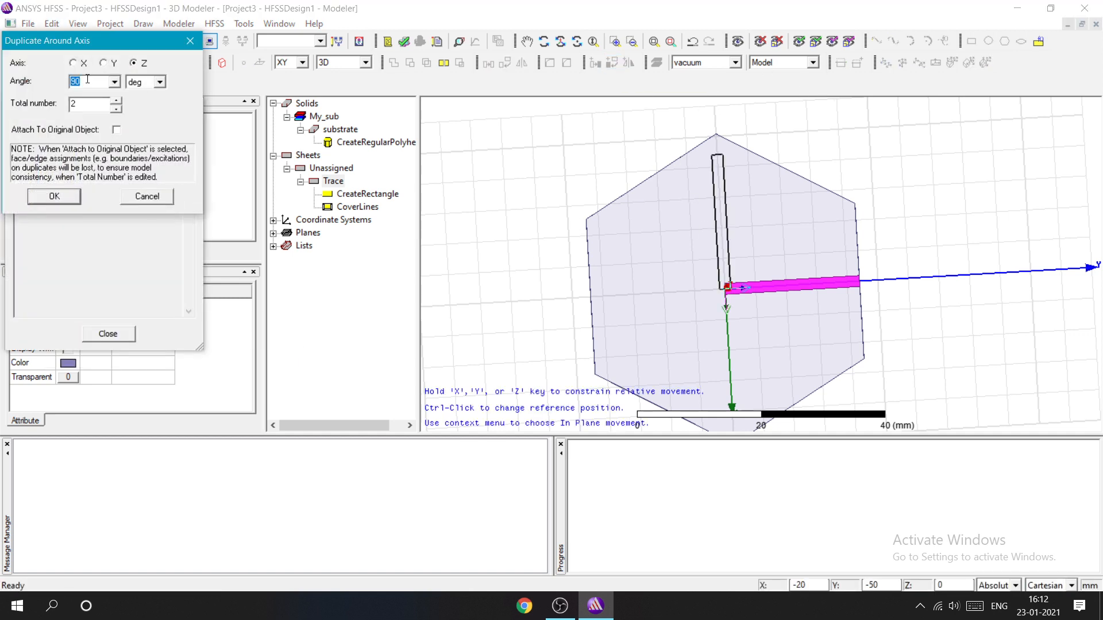
key(BackSpace)
text(60)
Step: Set the total number of Trace strips to 4 and create the duplicates around the axis
click(74, 105)
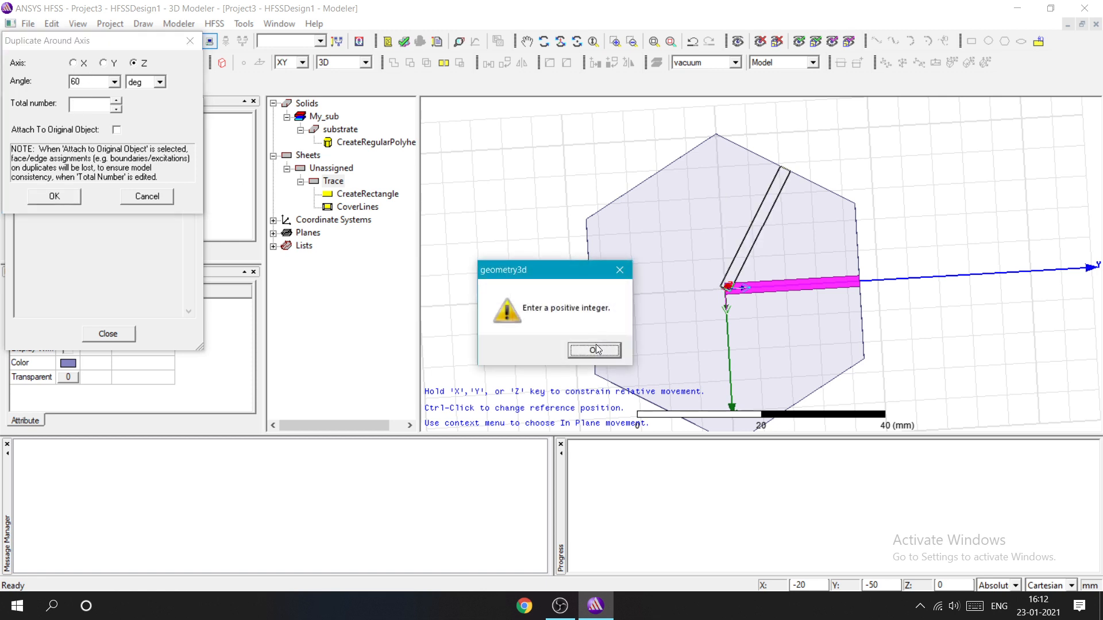
click(595, 349)
click(90, 106)
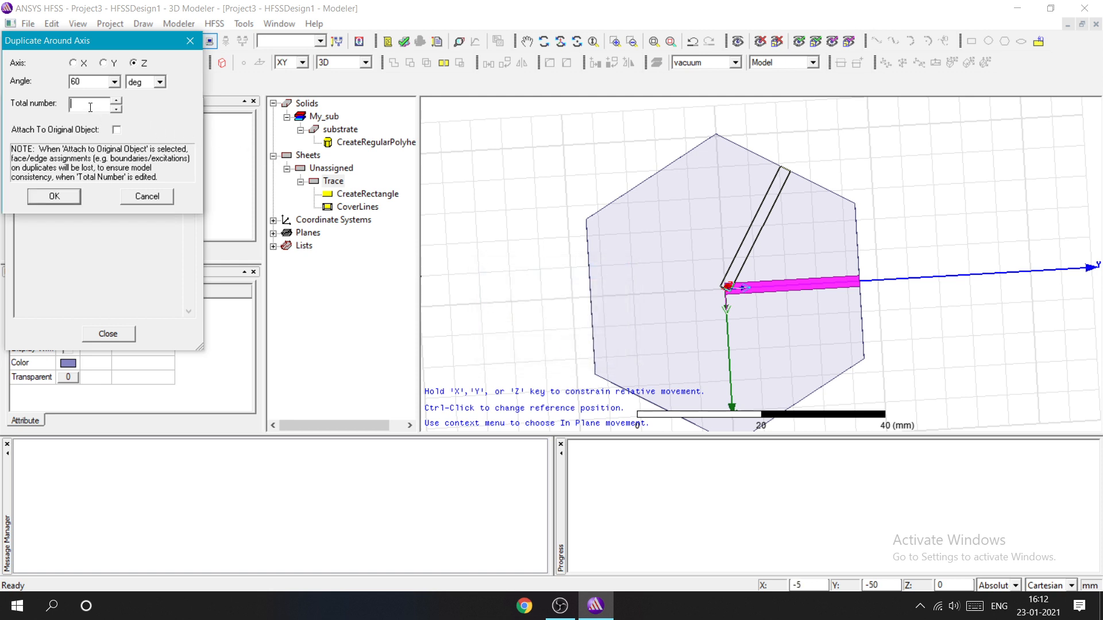
text(4)
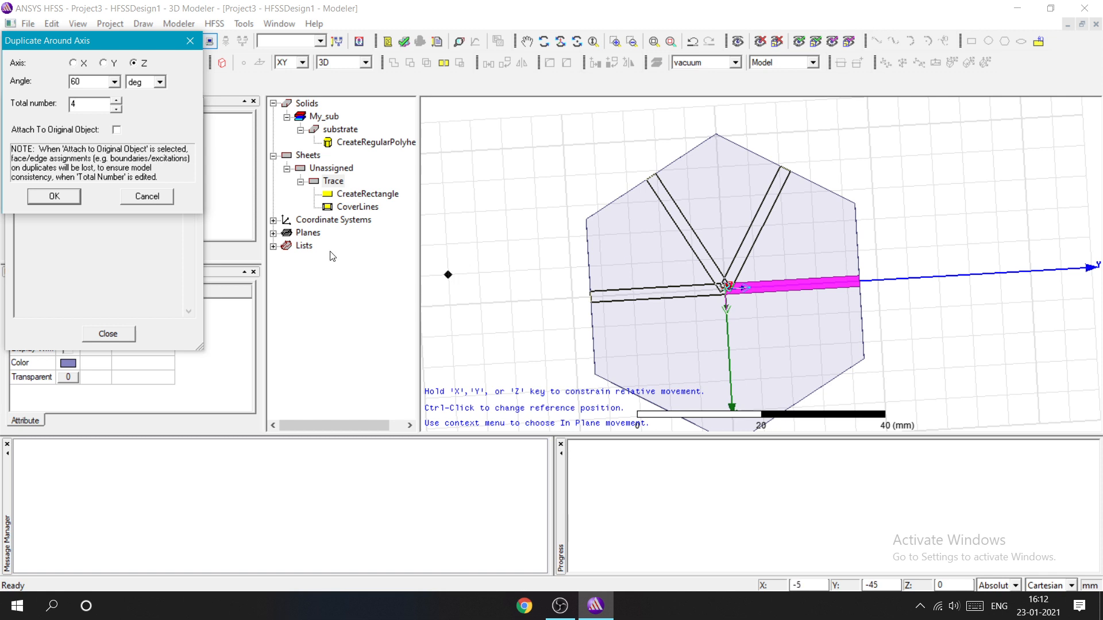
click(53, 197)
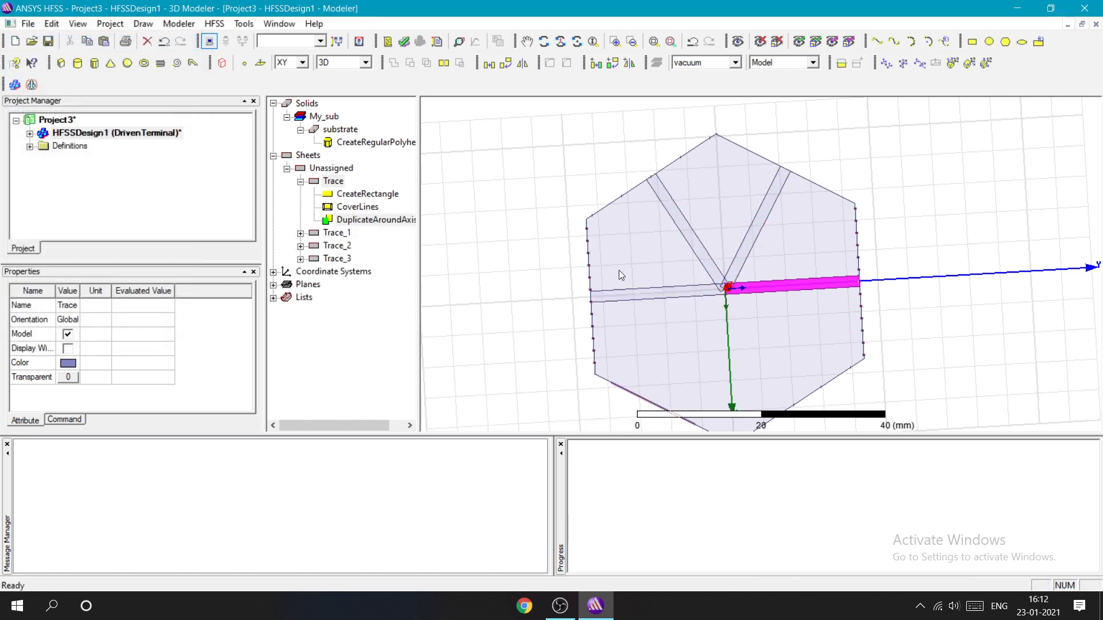
Step: Draw a circle centred on the origin with a radius of about 16.5 mm over the trace strips
scroll(759, 252, down, 1)
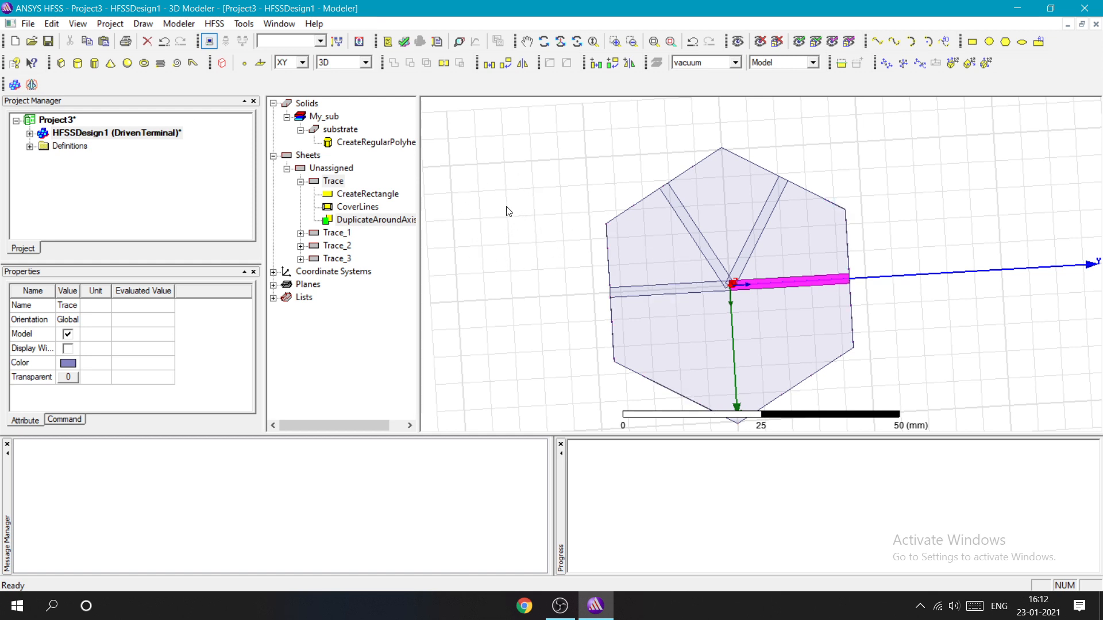
click(611, 208)
scroll(735, 274, up, 3)
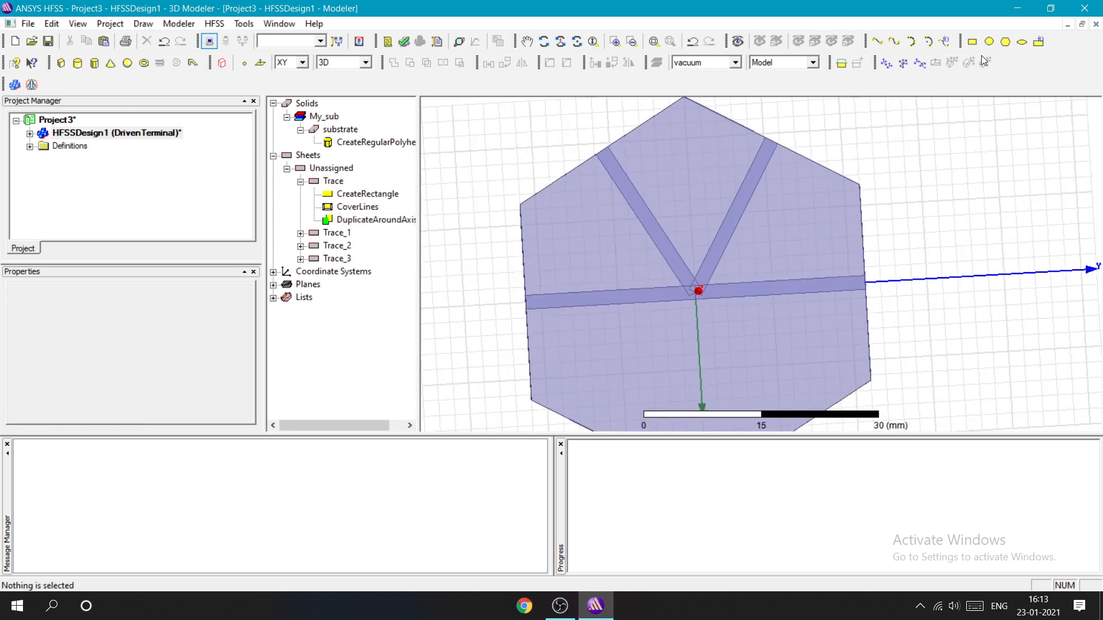
click(994, 43)
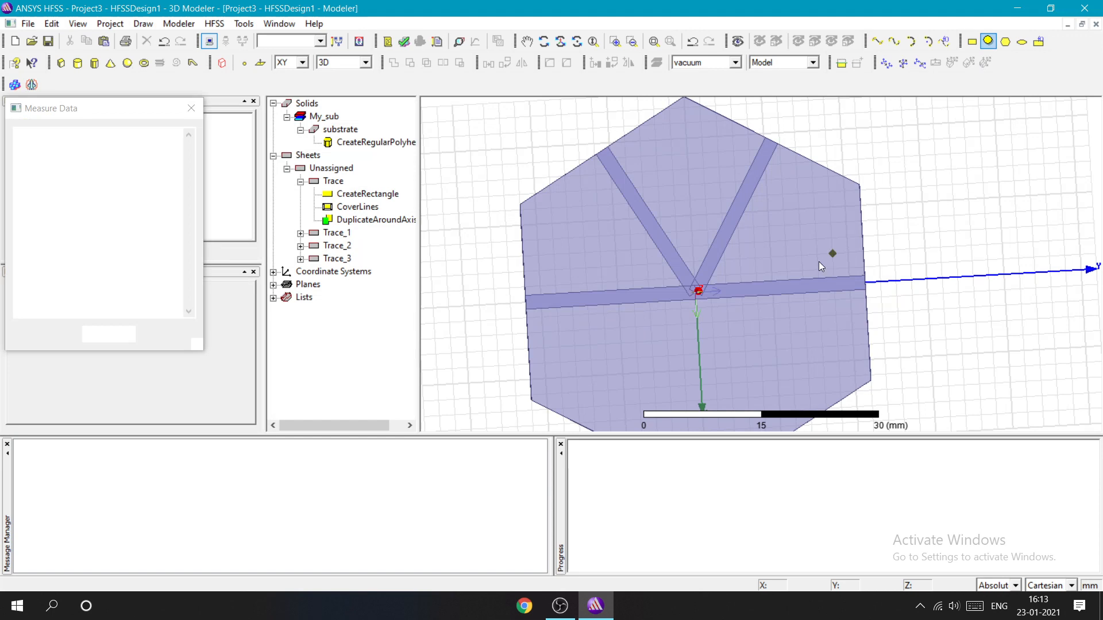
click(703, 290)
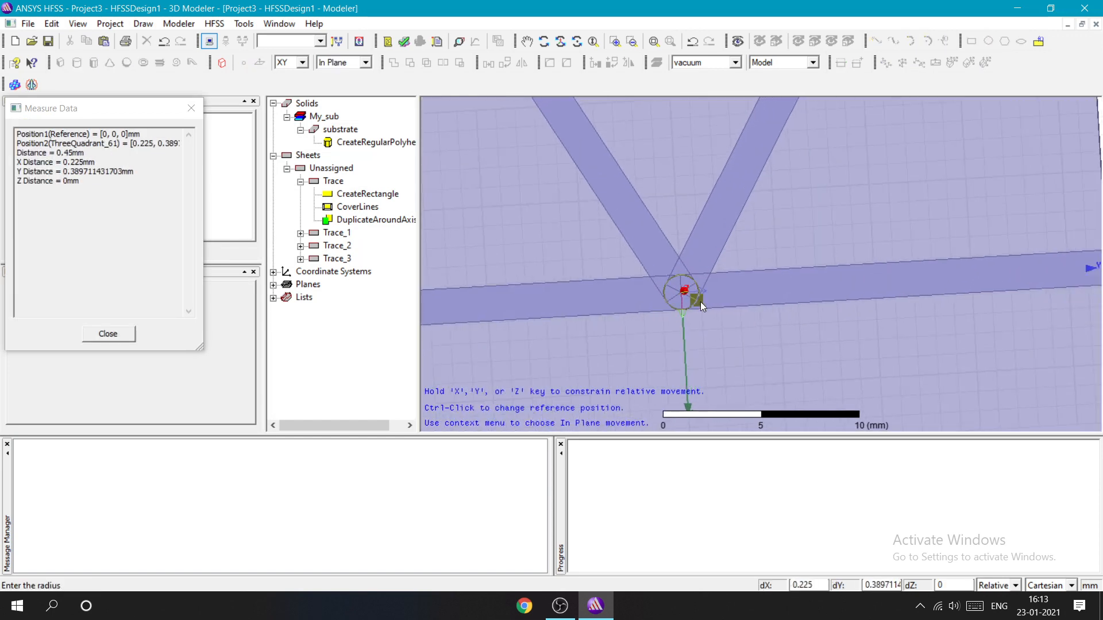
scroll(707, 291, down, 2)
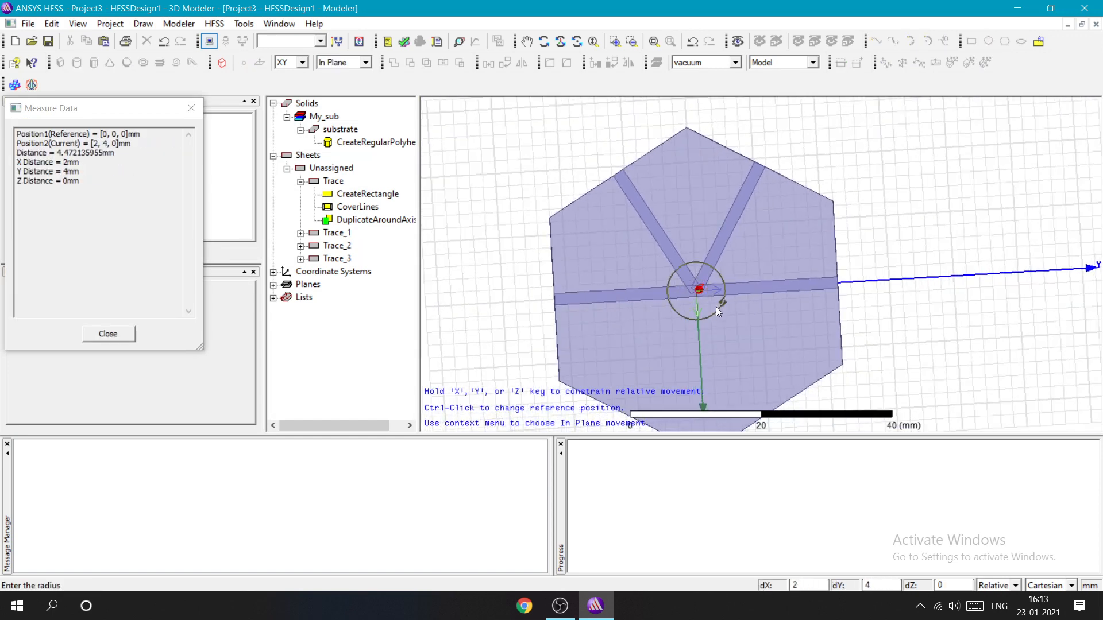
click(807, 314)
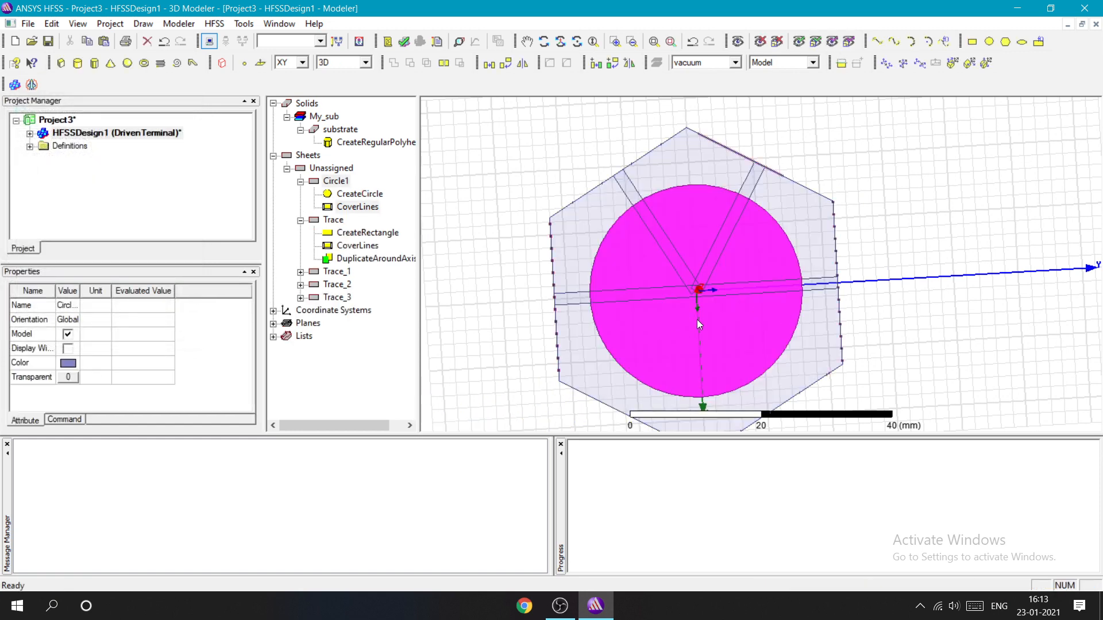
Step: Rename the new circle as Outer and apply its attributes
click(339, 181)
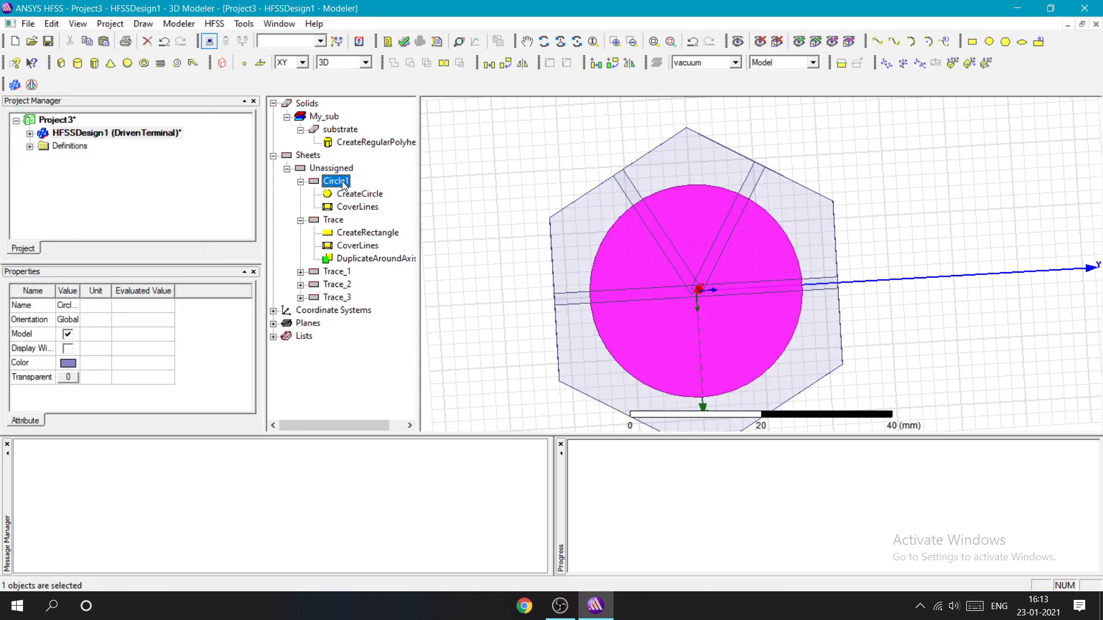
right_click(341, 183)
double_click(342, 183)
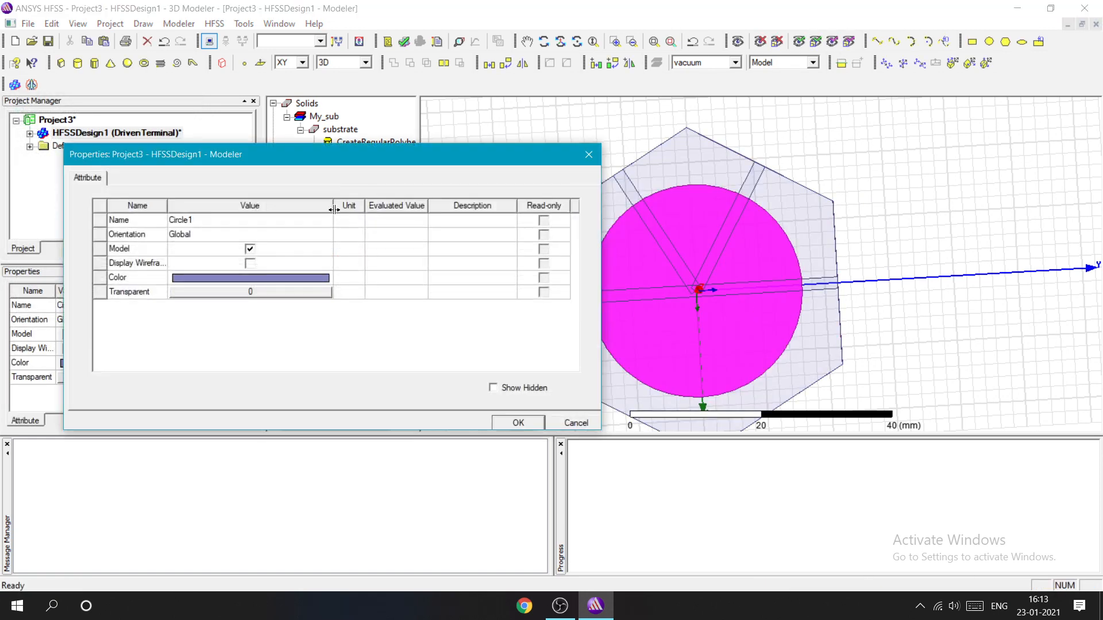
click(278, 226)
key(BackSpace)
key(Caps_Lock)
text(O)
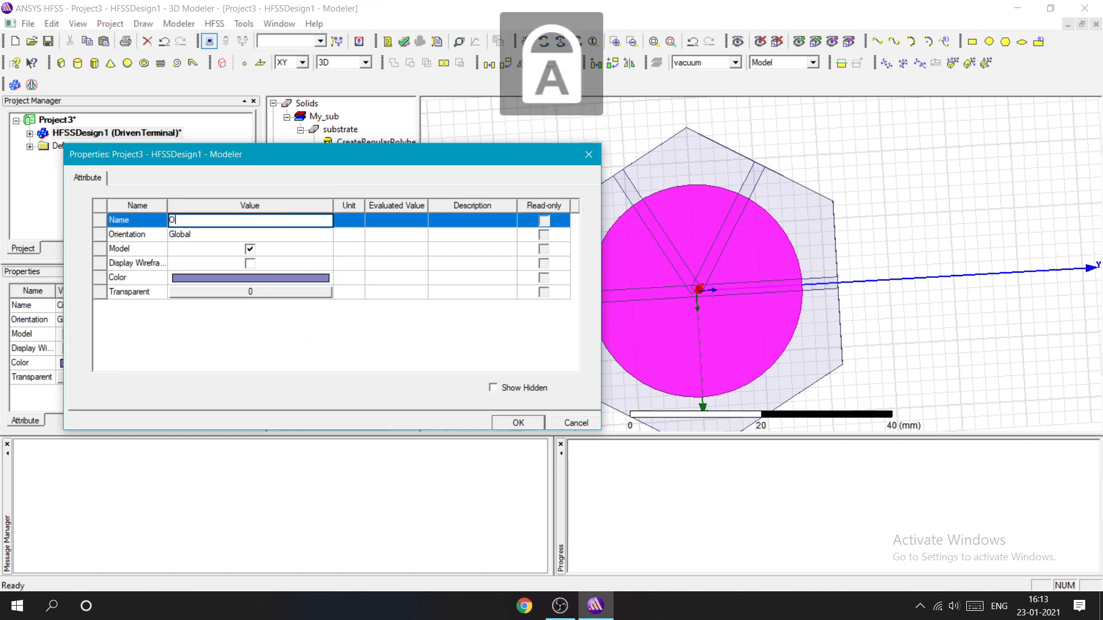
key(Caps_Lock)
text(uter)
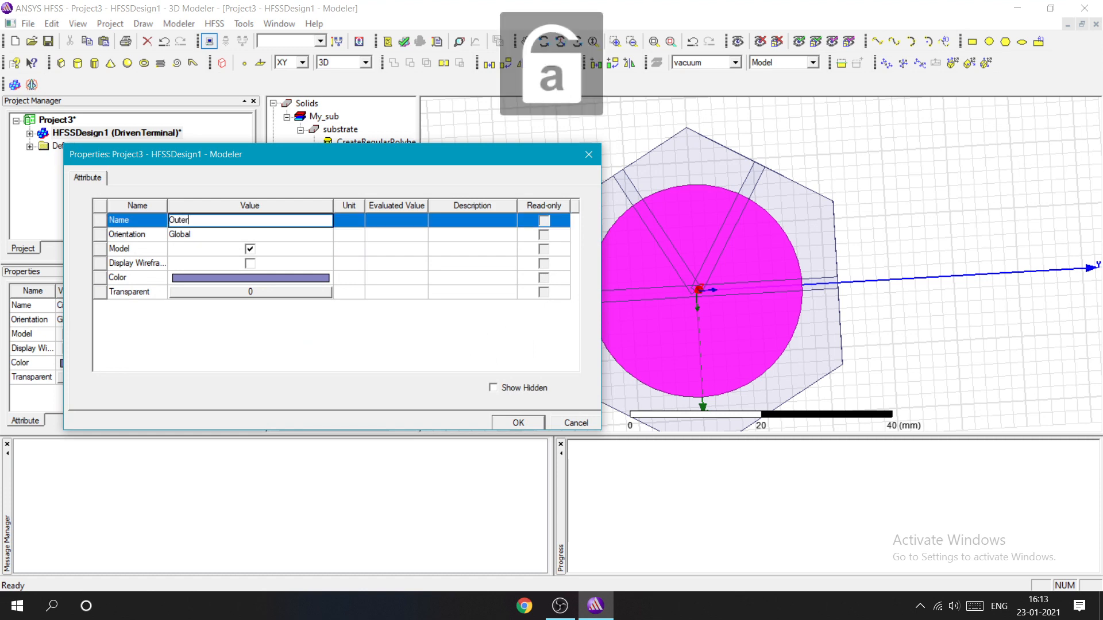
click(513, 423)
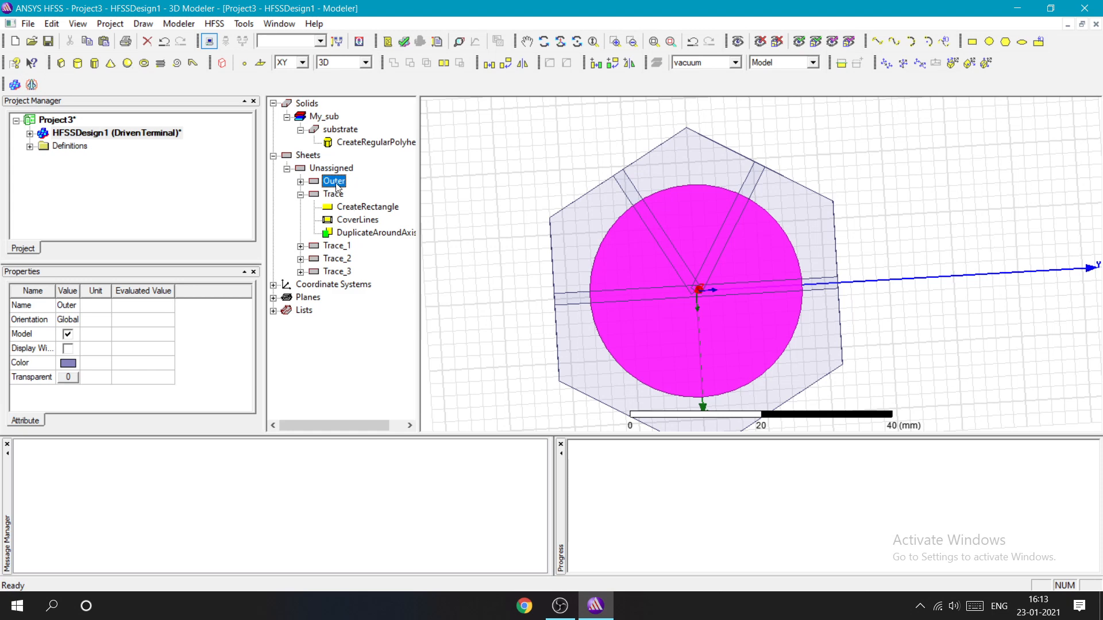
Step: Set the Outer circle's centre position to 0, 0, 0 mm and its radius to 11.8 mm
click(300, 181)
click(299, 220)
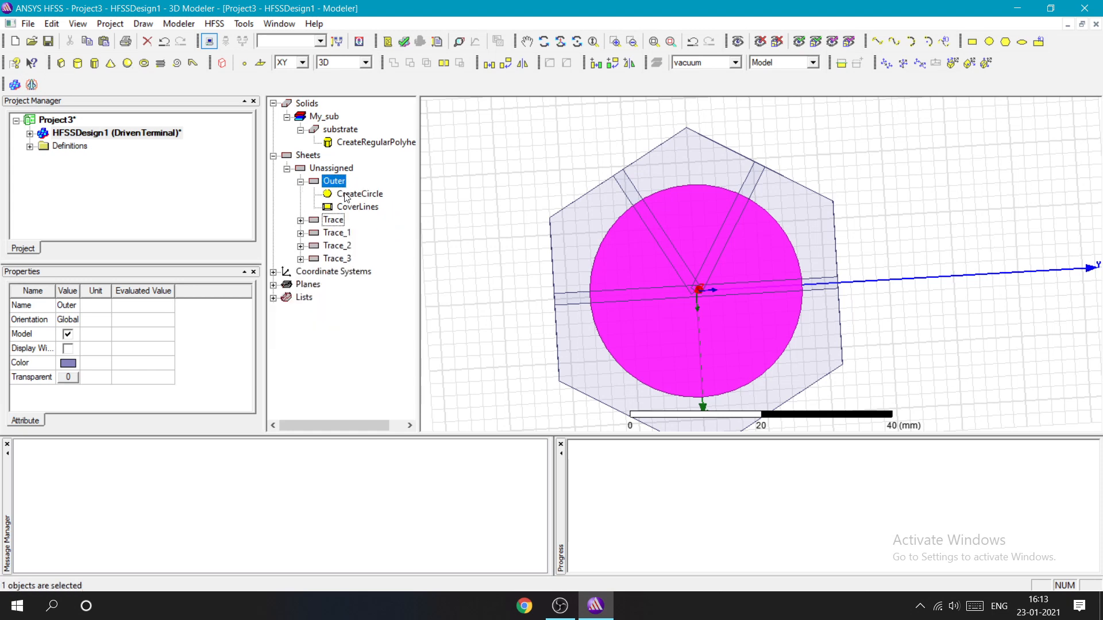
double_click(347, 197)
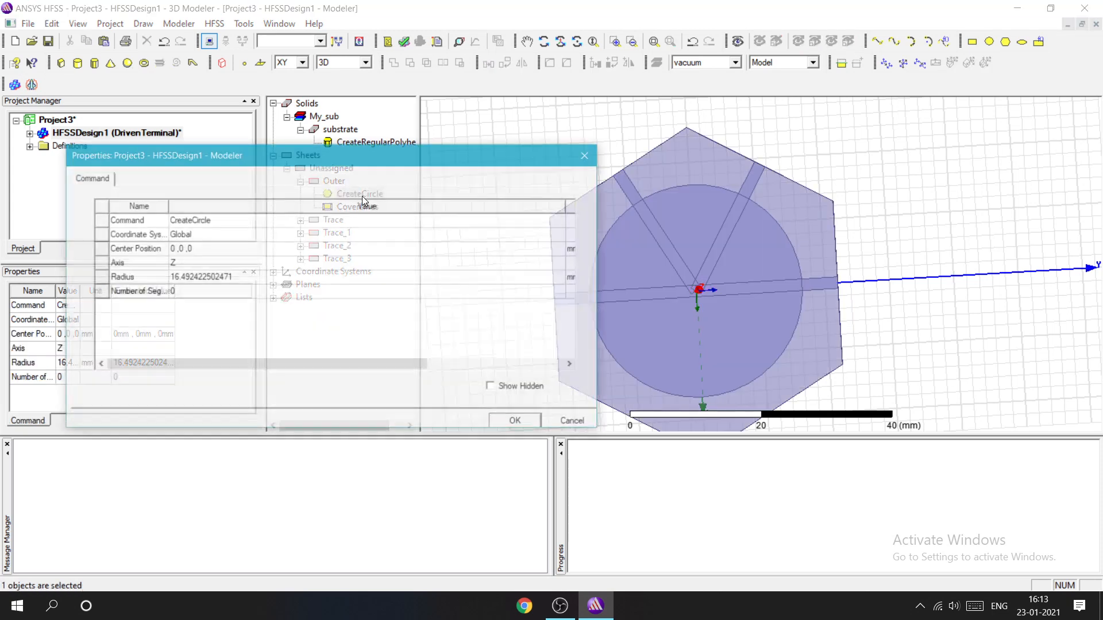
click(203, 250)
key(BackSpace)
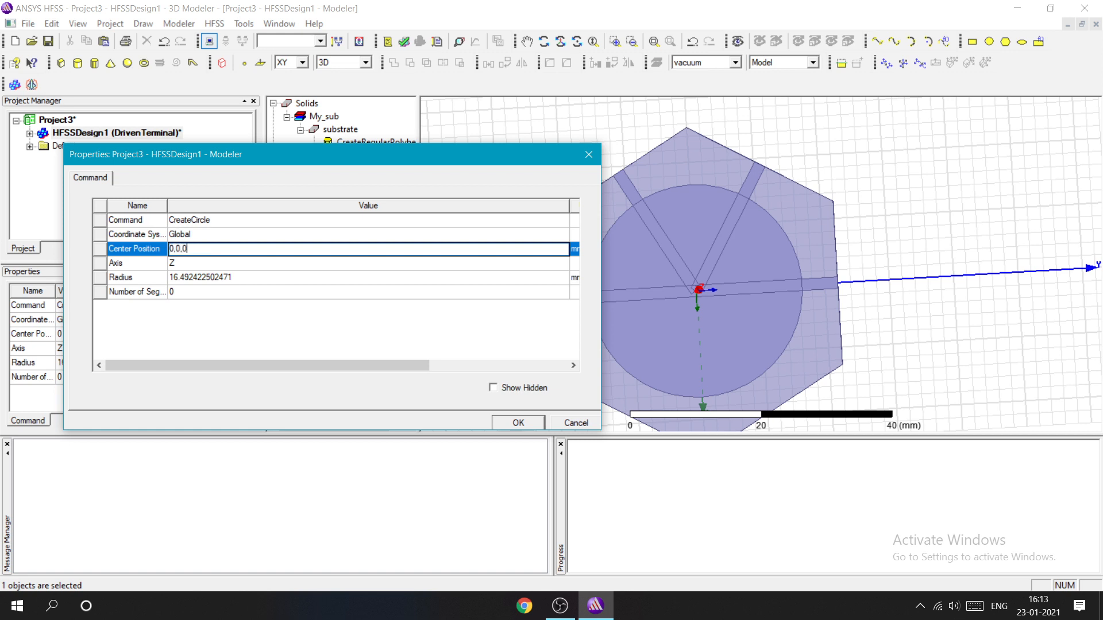
click(253, 279)
key(BackSpace)
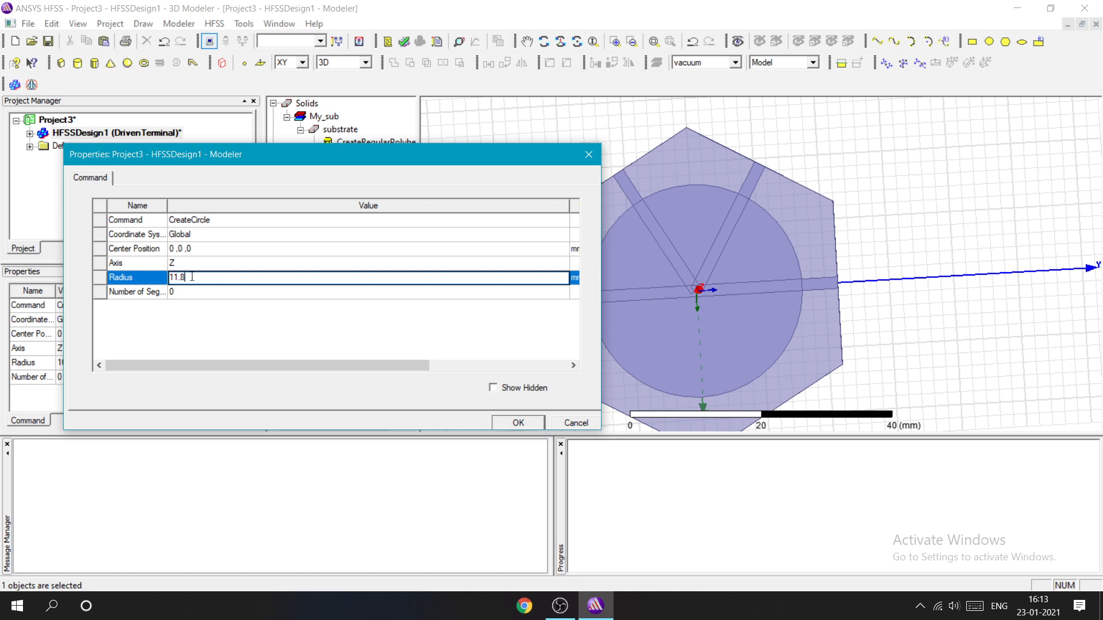
click(533, 419)
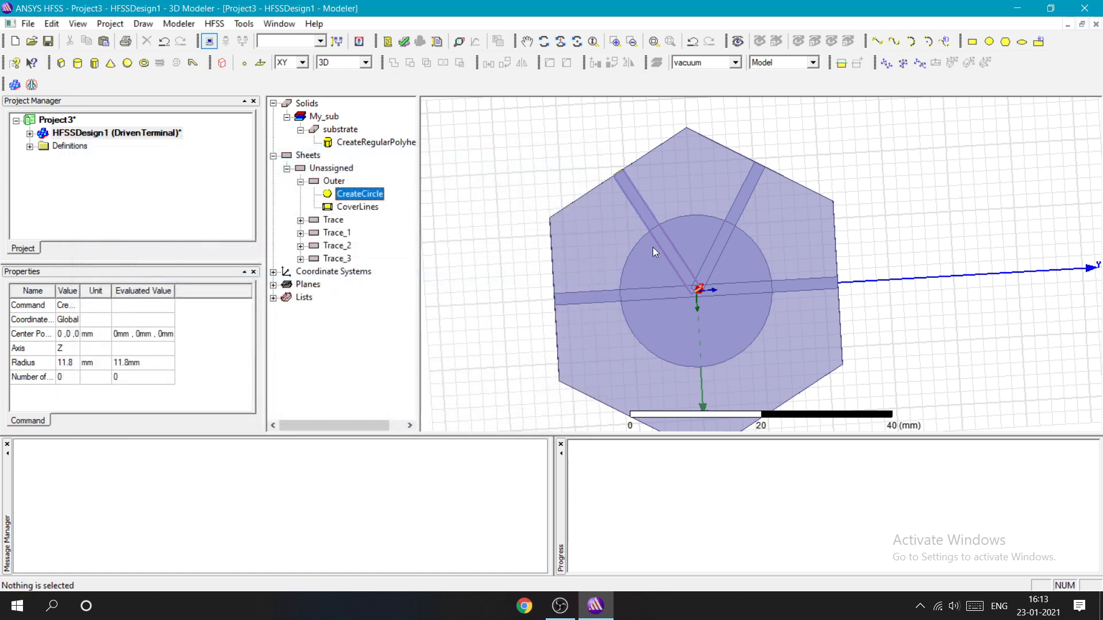
Step: Draw a smaller circle inside Outer, centred at -0.9, 0, 0 mm with a radius of about 8 mm
scroll(695, 253, up, 2)
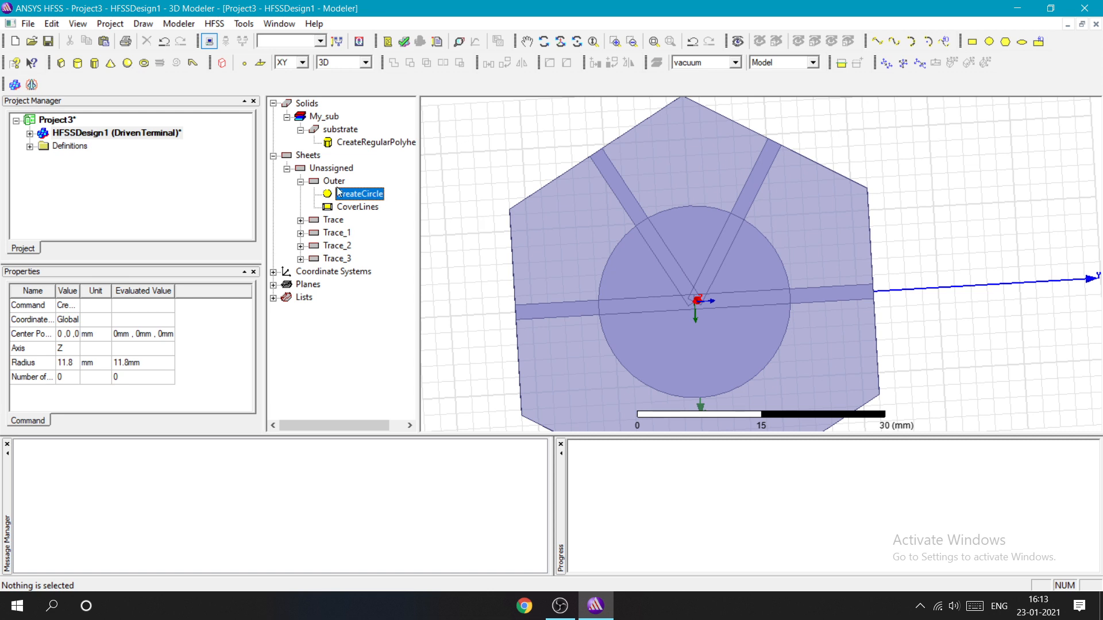
click(300, 181)
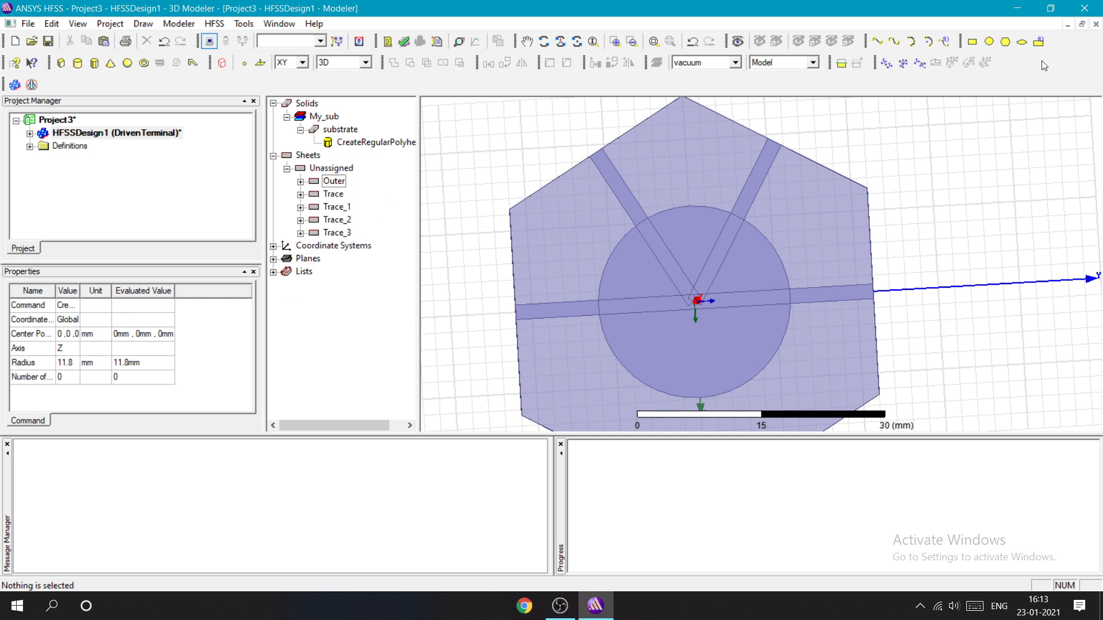
click(989, 41)
click(696, 296)
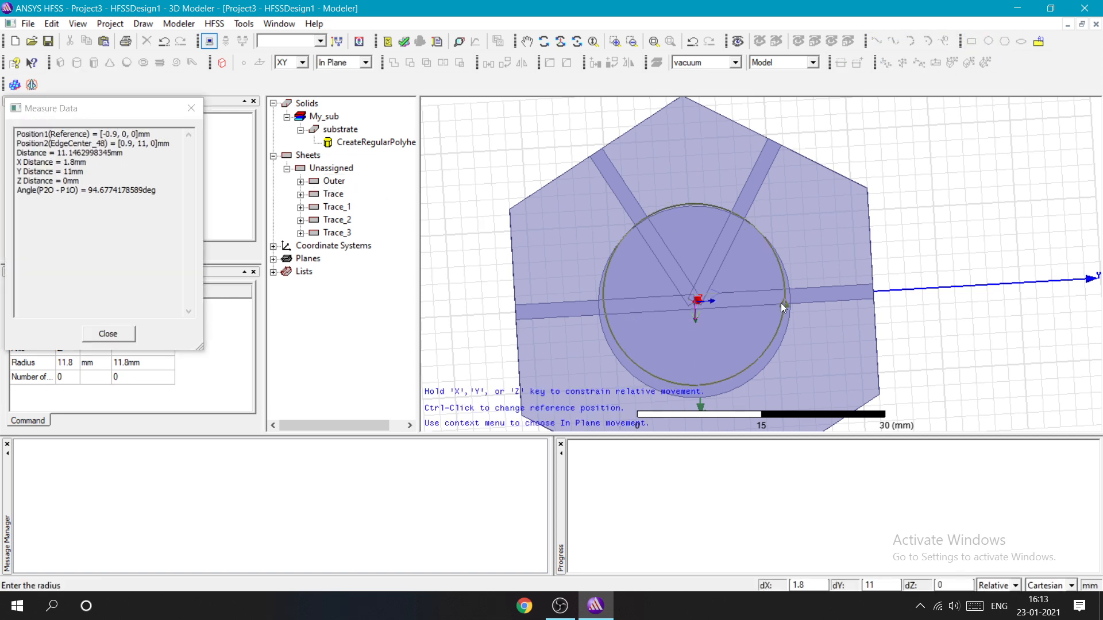
click(766, 304)
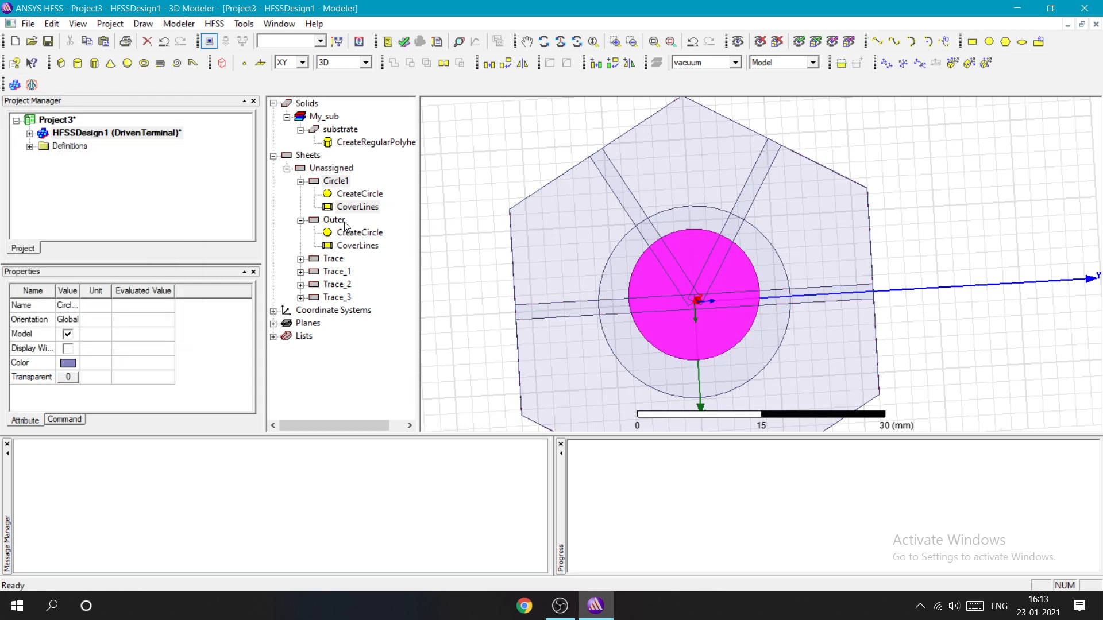
Step: Rename the smaller circle as Inner and apply its attributes
double_click(336, 180)
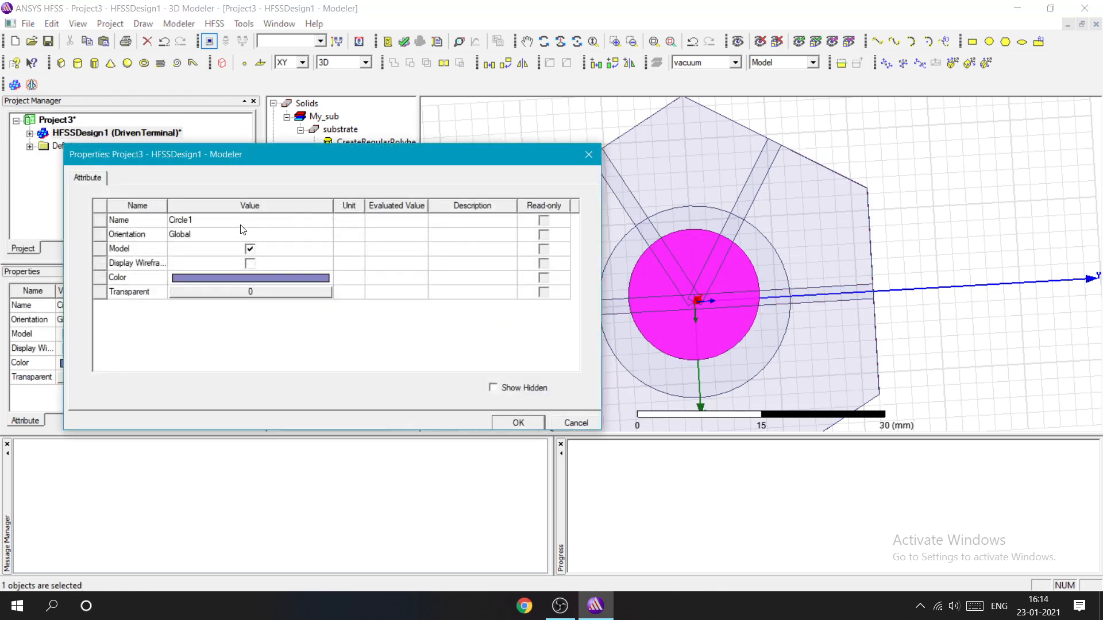
click(239, 222)
key(BackSpace)
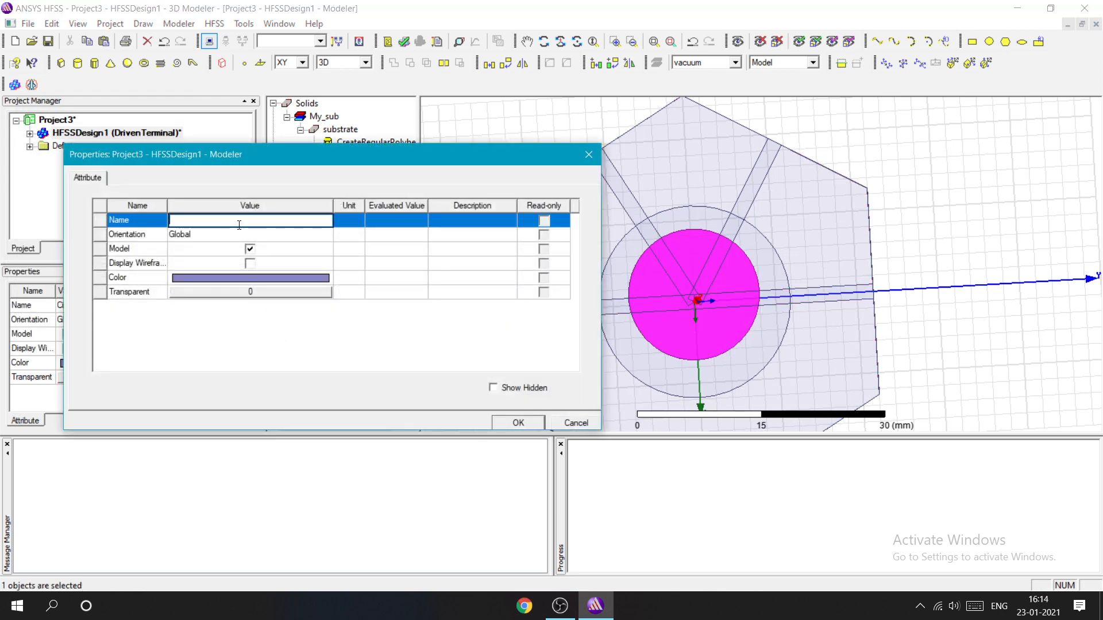
key(Caps_Lock)
key(Caps_Lock)
text(Inner)
click(512, 423)
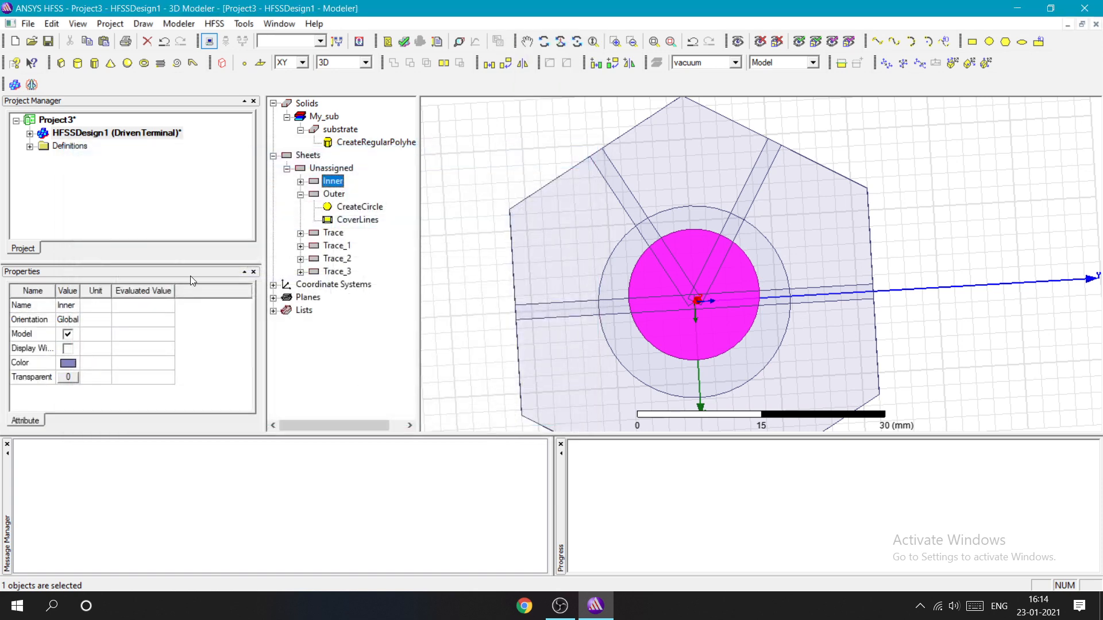
Step: Set the Inner circle's centre position to 0, 0, 0 mm and its radius to 10.8 mm
click(300, 181)
double_click(350, 194)
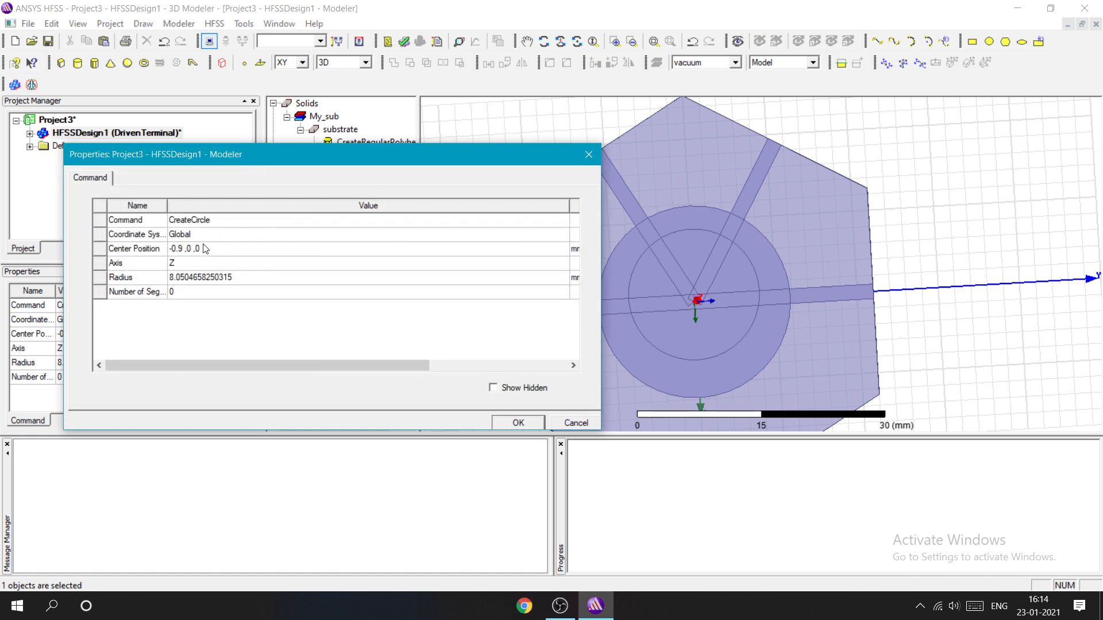
click(586, 155)
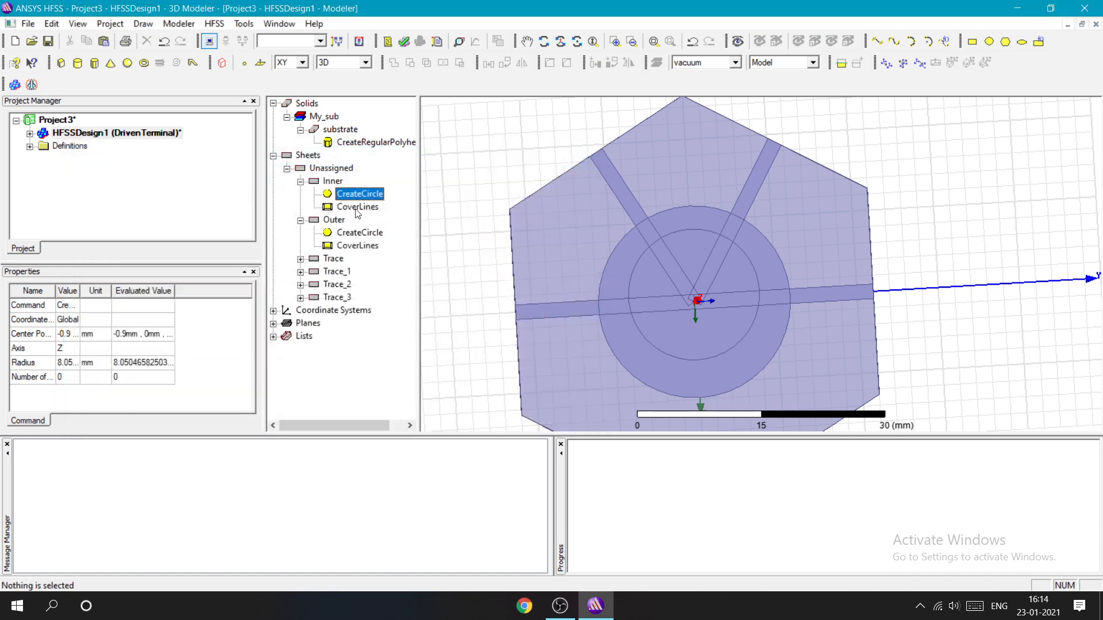
double_click(360, 194)
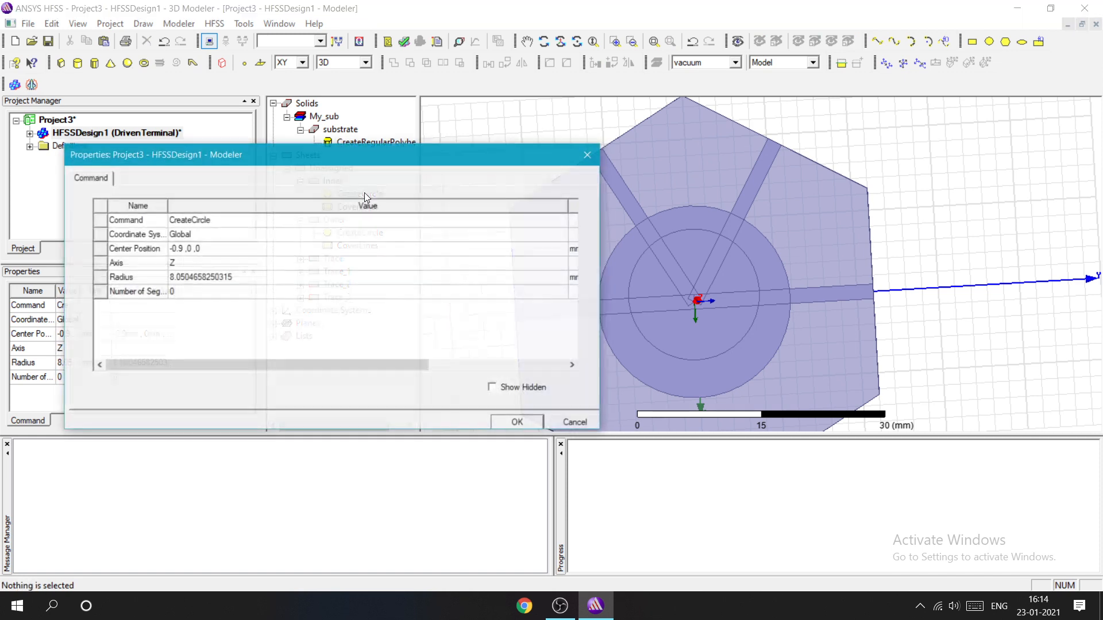
click(213, 249)
key(BackSpace)
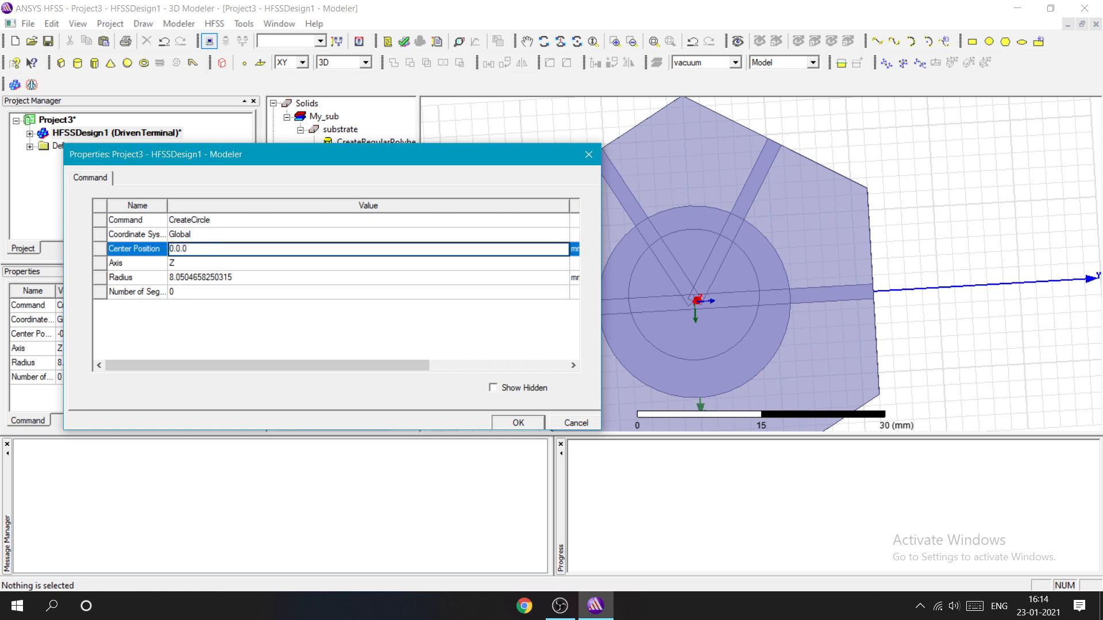
key(BackSpace)
key(BackSpace)
key(BackSpace)
key(BackSpace)
click(260, 278)
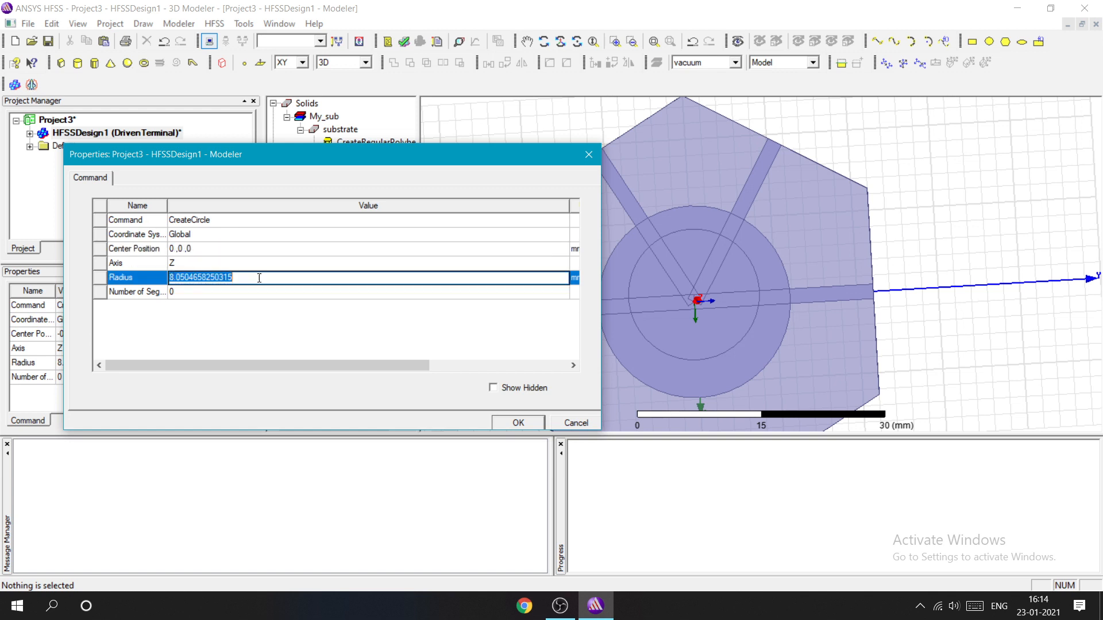
key(BackSpace)
text(10.8)
click(517, 422)
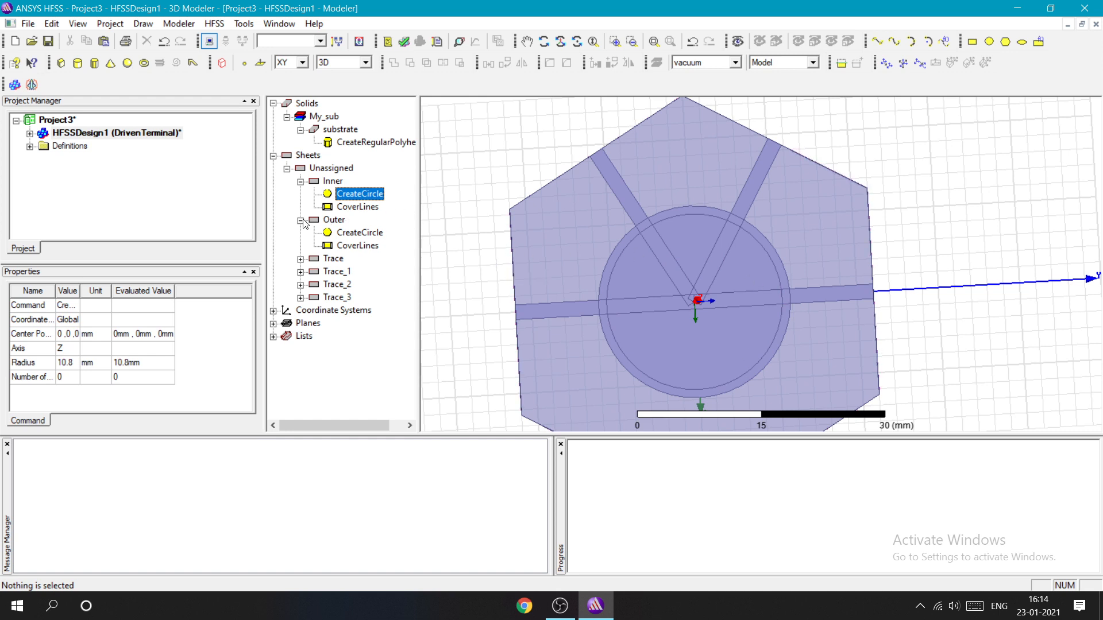
Step: Subtract the Inner circle from the Outer circle without cloning the tool object
click(334, 220)
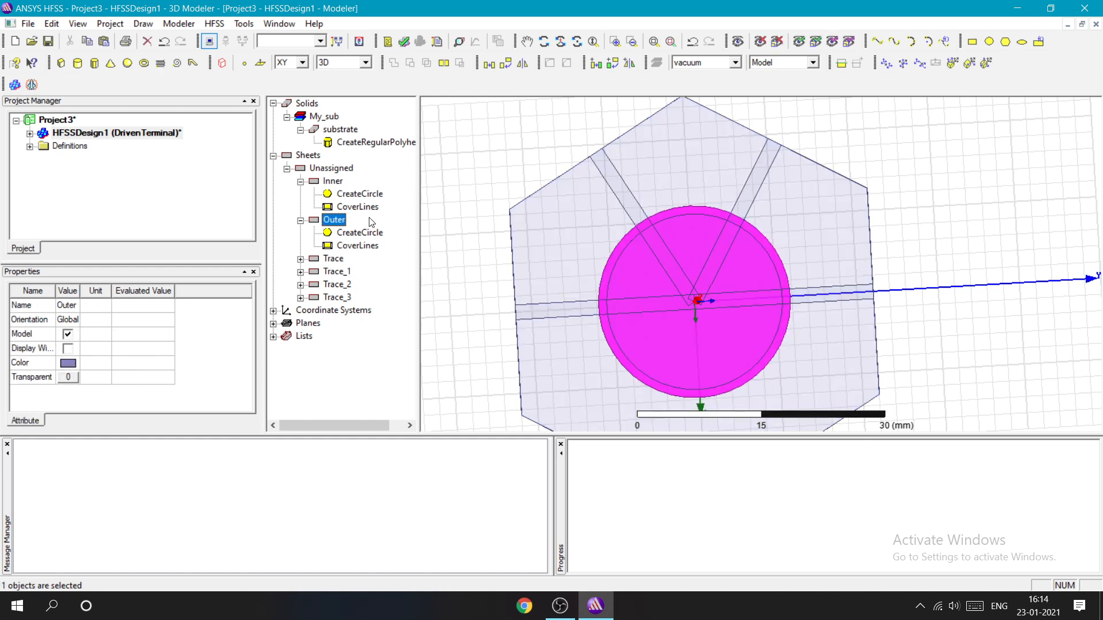
click(483, 241)
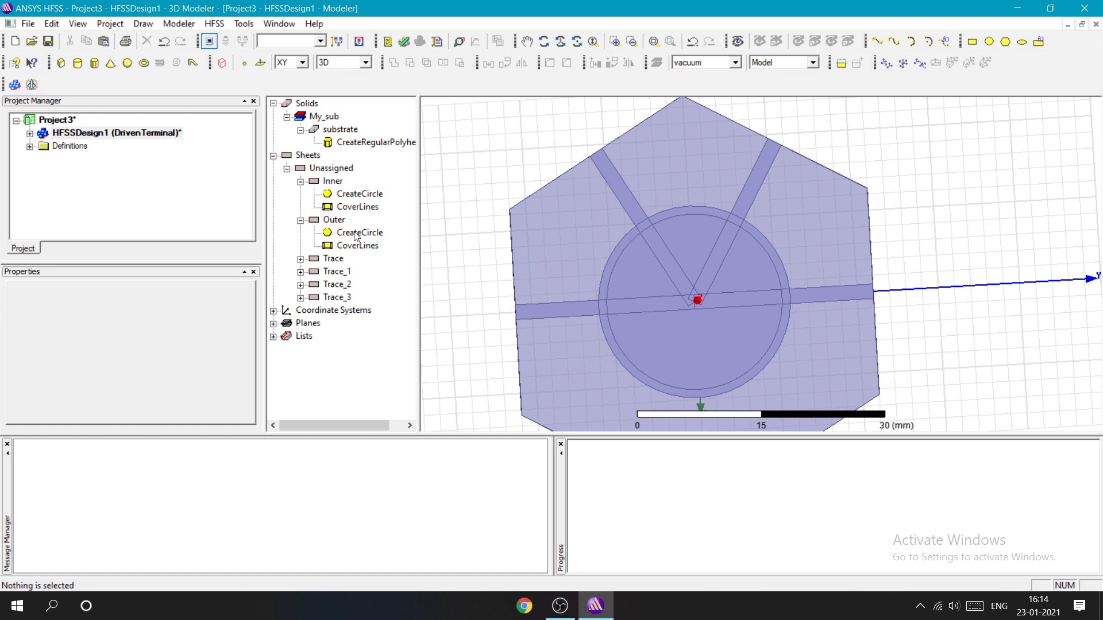
click(334, 220)
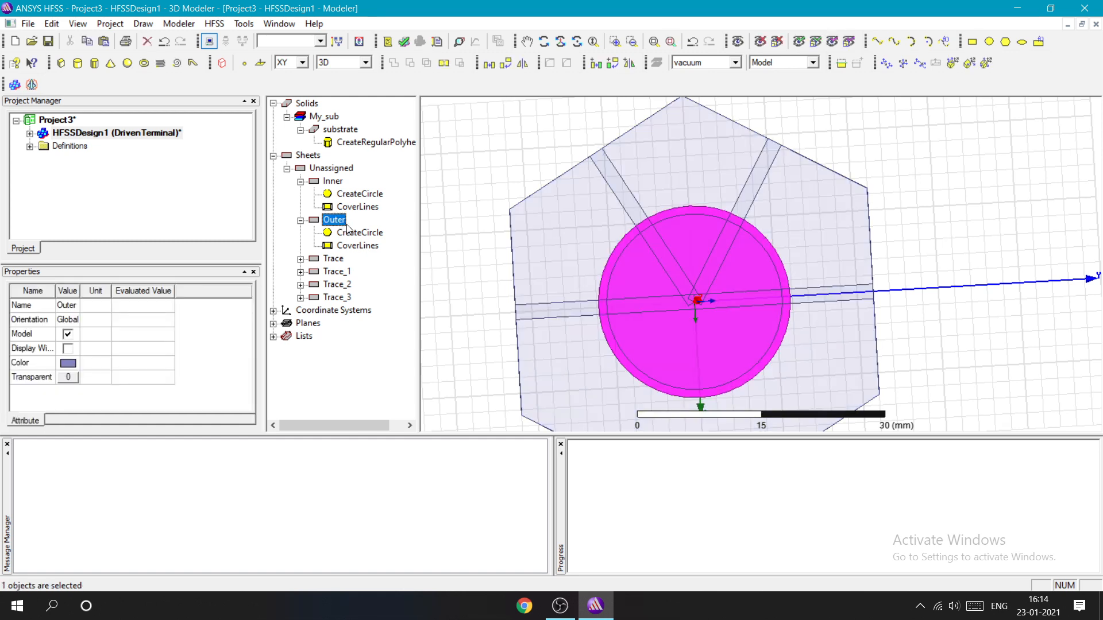
ctrl+click(335, 181)
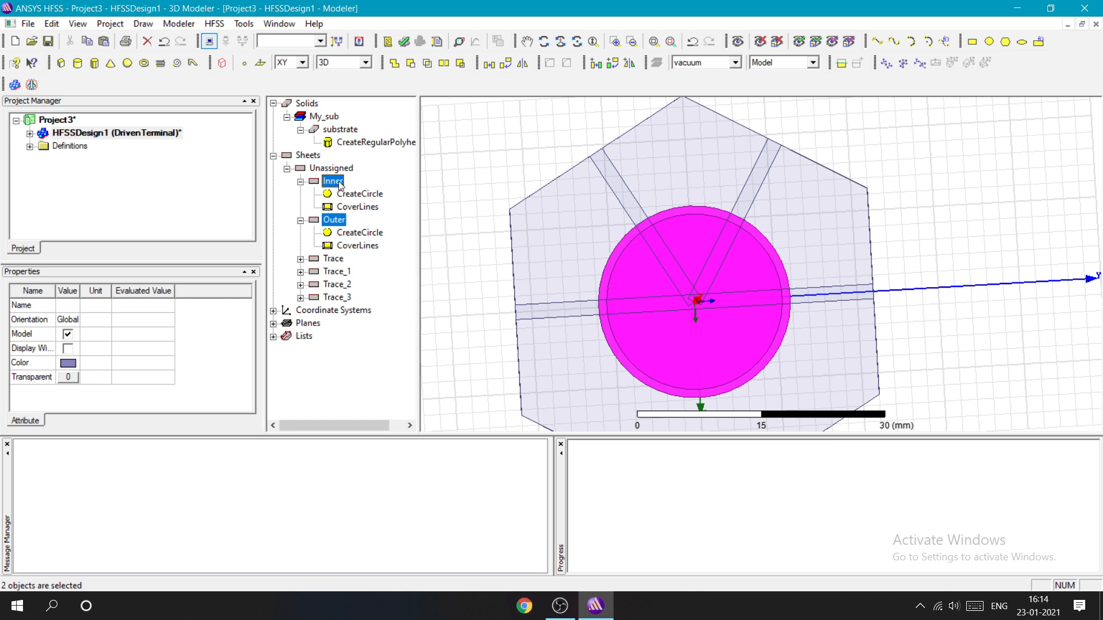
click(410, 63)
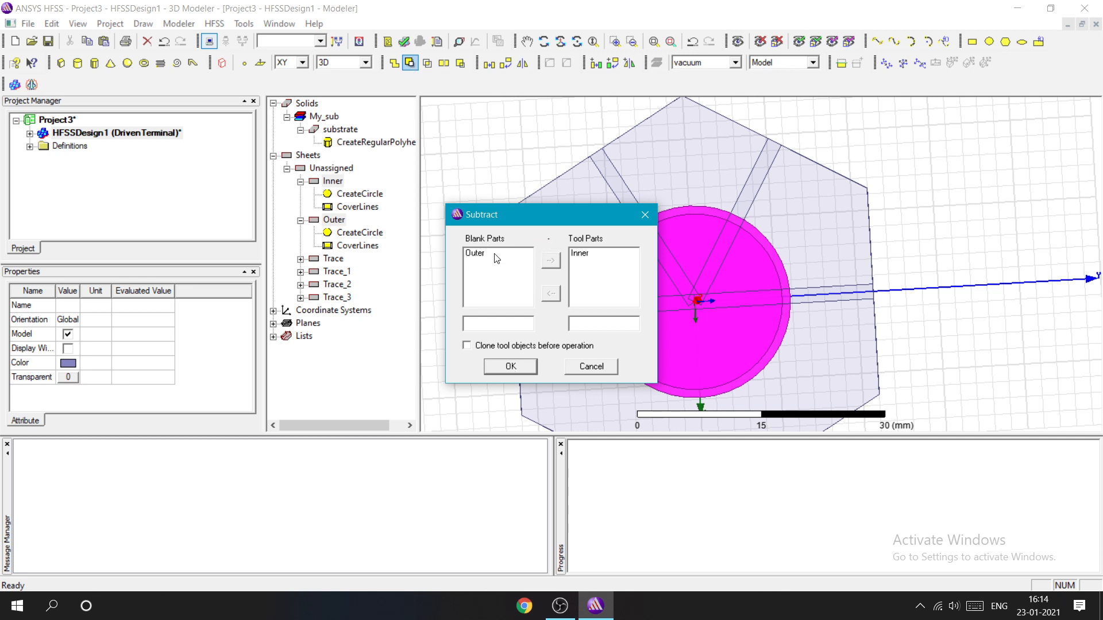
click(511, 366)
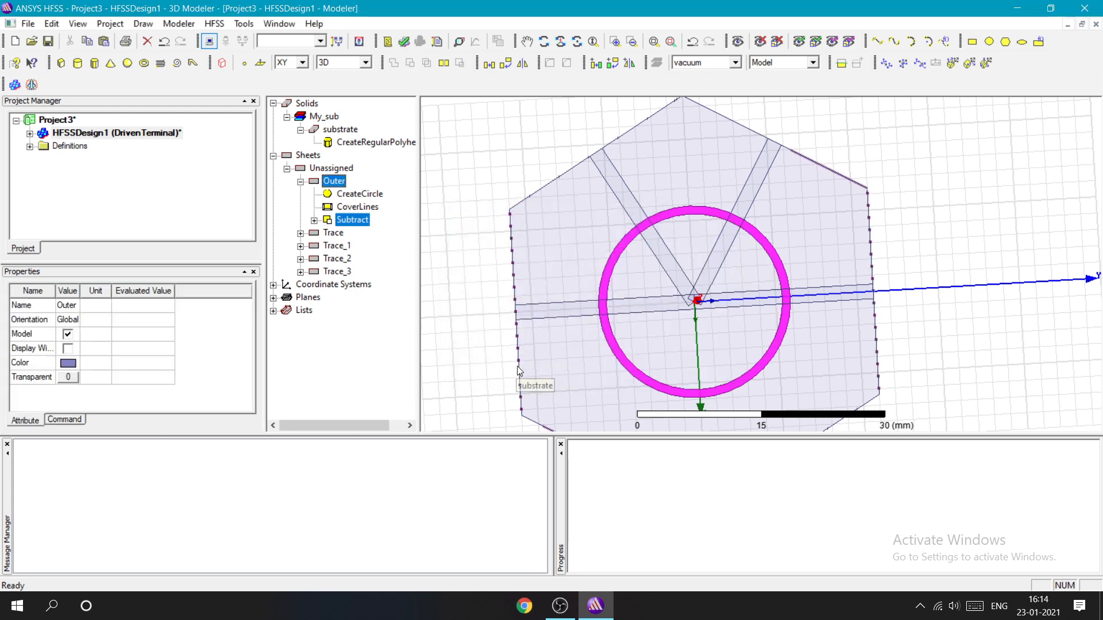
click(488, 278)
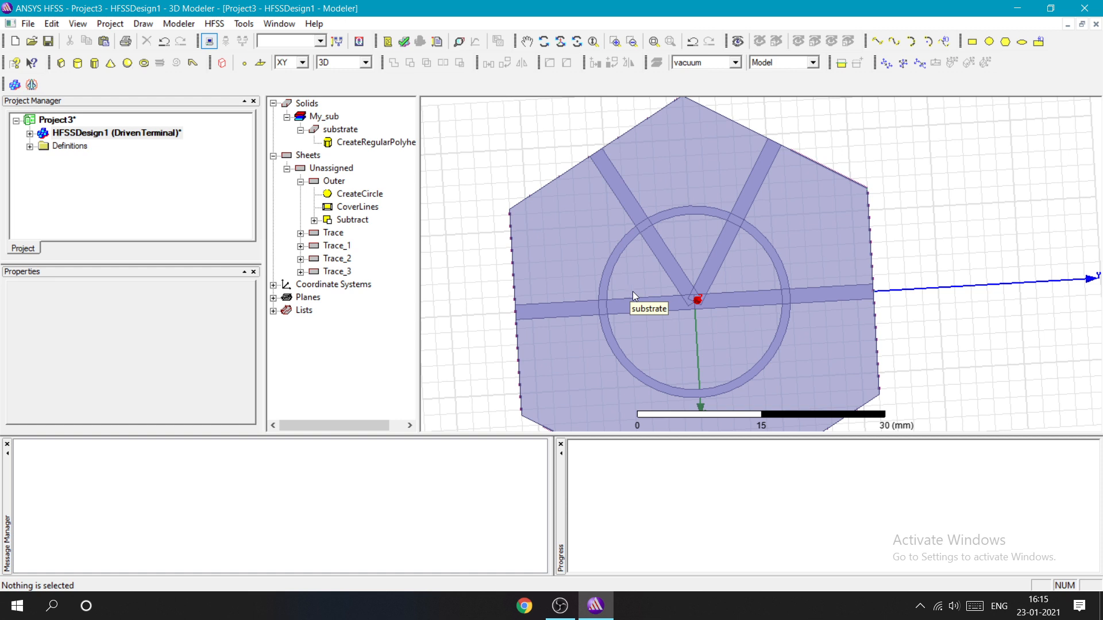
Step: Undo the subtraction and the Inner circle's dimension edits, back to before the Inner circle was drawn
key(ctrl+z)
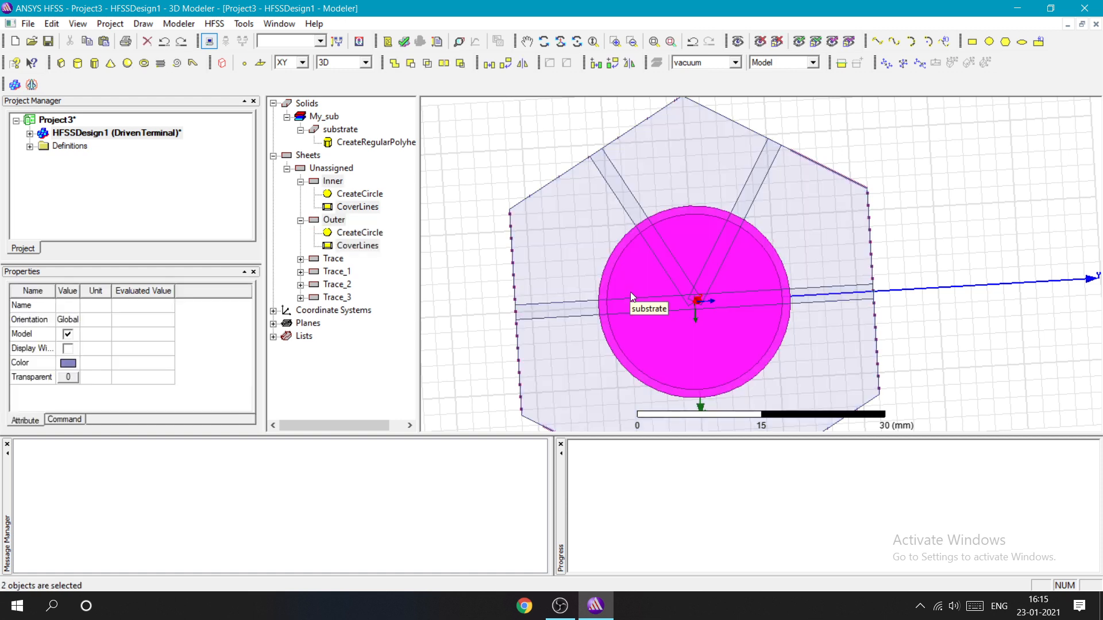
click(466, 309)
click(601, 302)
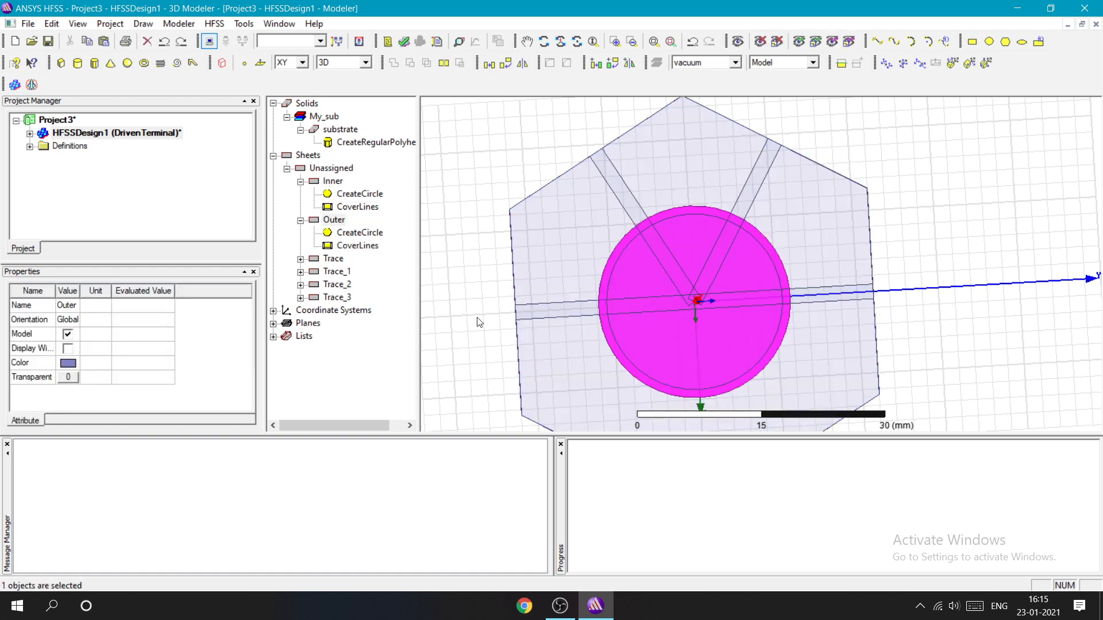
click(460, 319)
key(ctrl+z)
key(ctrl+z)
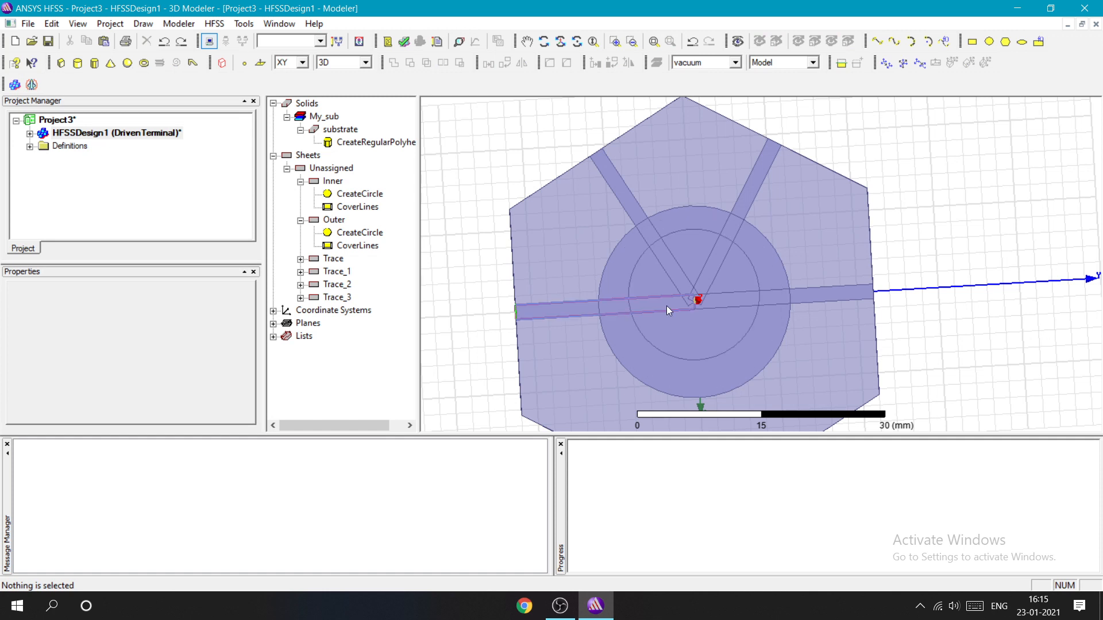
key(ctrl+z)
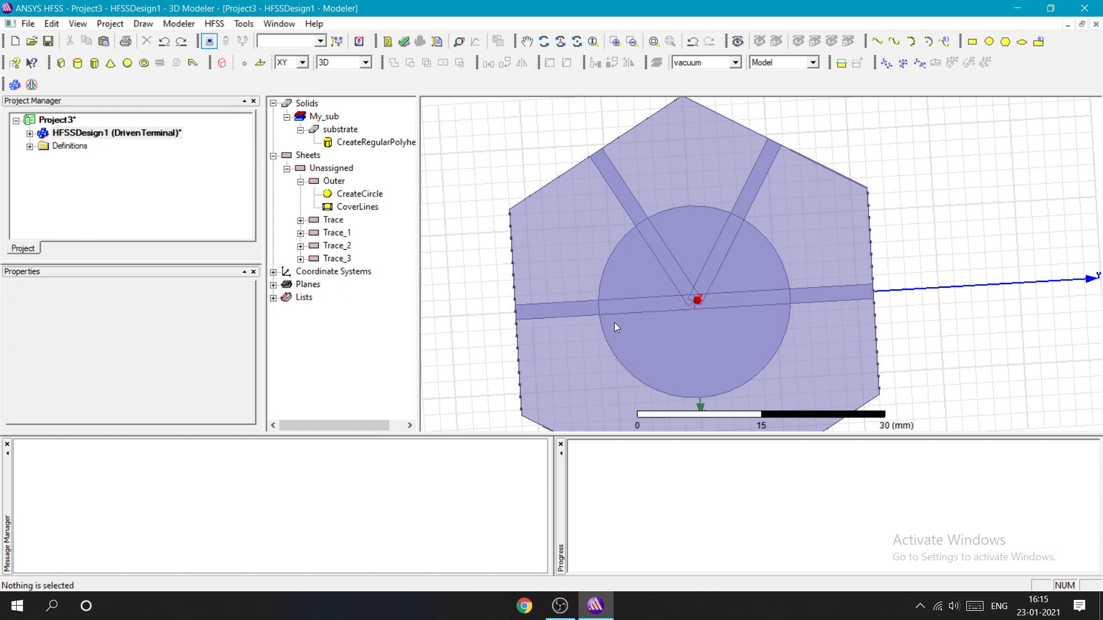
Step: Unite the Outer circle with Trace, Trace_1, Trace_2 and Trace_3 into one sheet
click(764, 158)
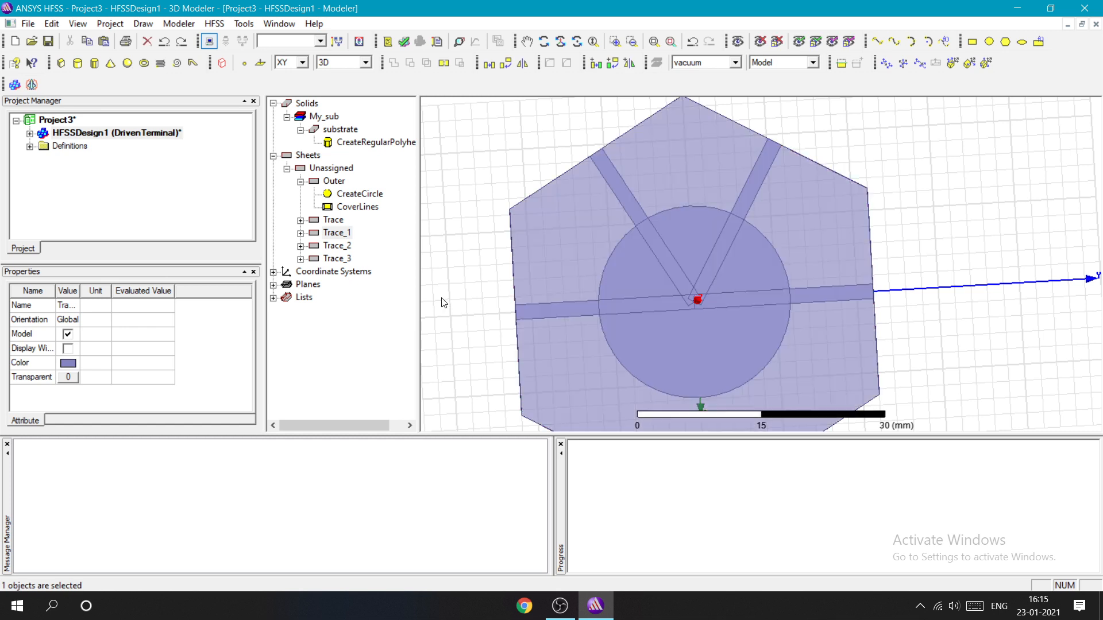
click(444, 303)
click(332, 182)
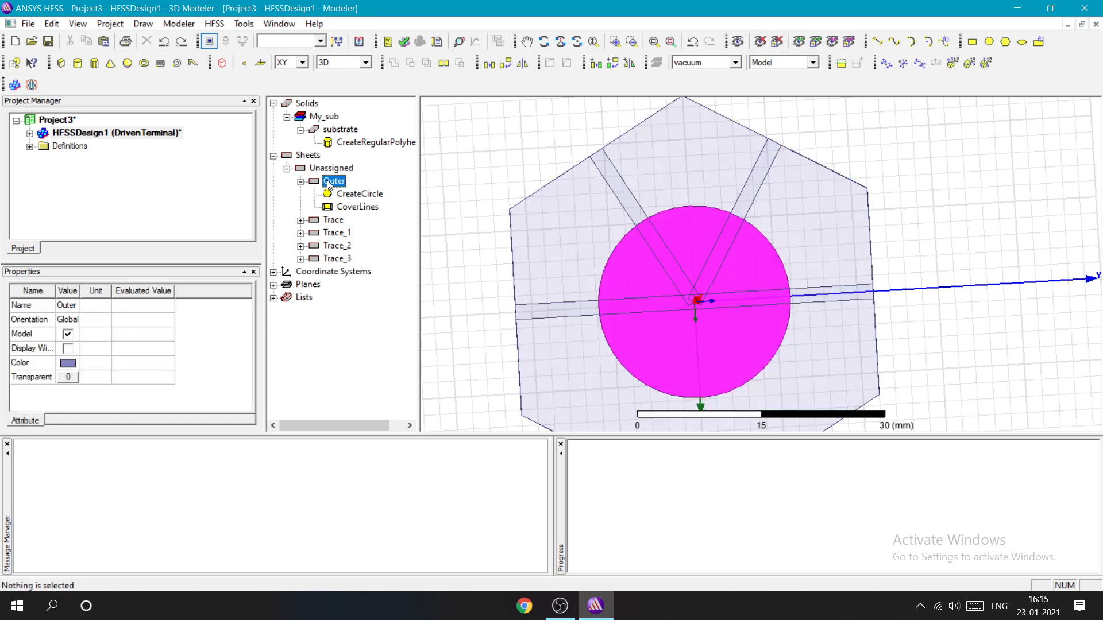
ctrl+click(334, 221)
ctrl+click(336, 233)
ctrl+click(338, 246)
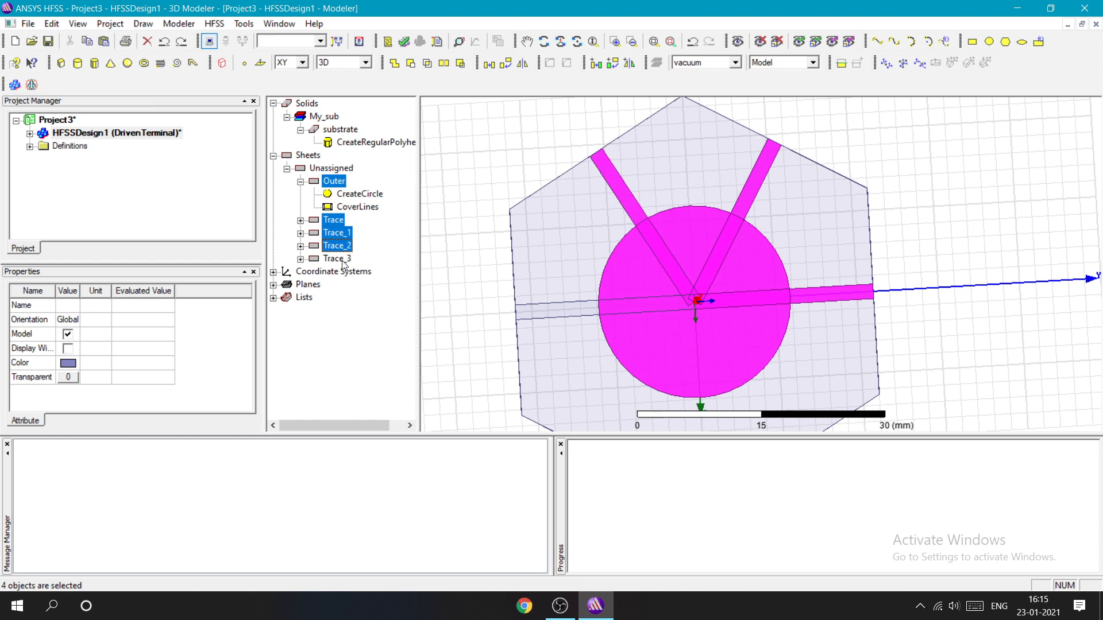
ctrl+click(339, 259)
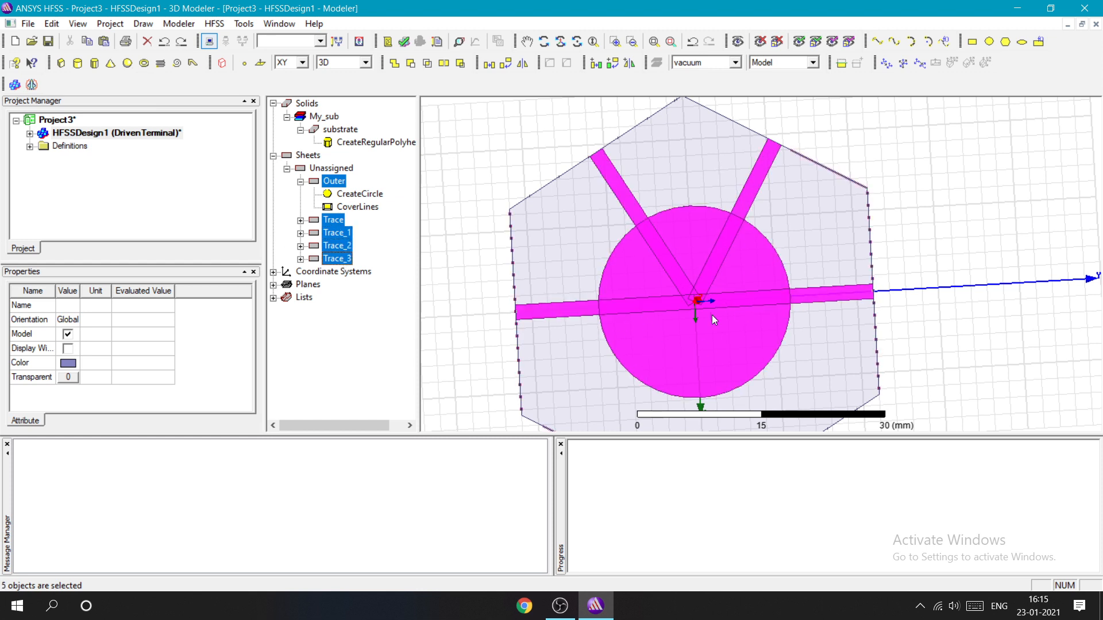
click(393, 63)
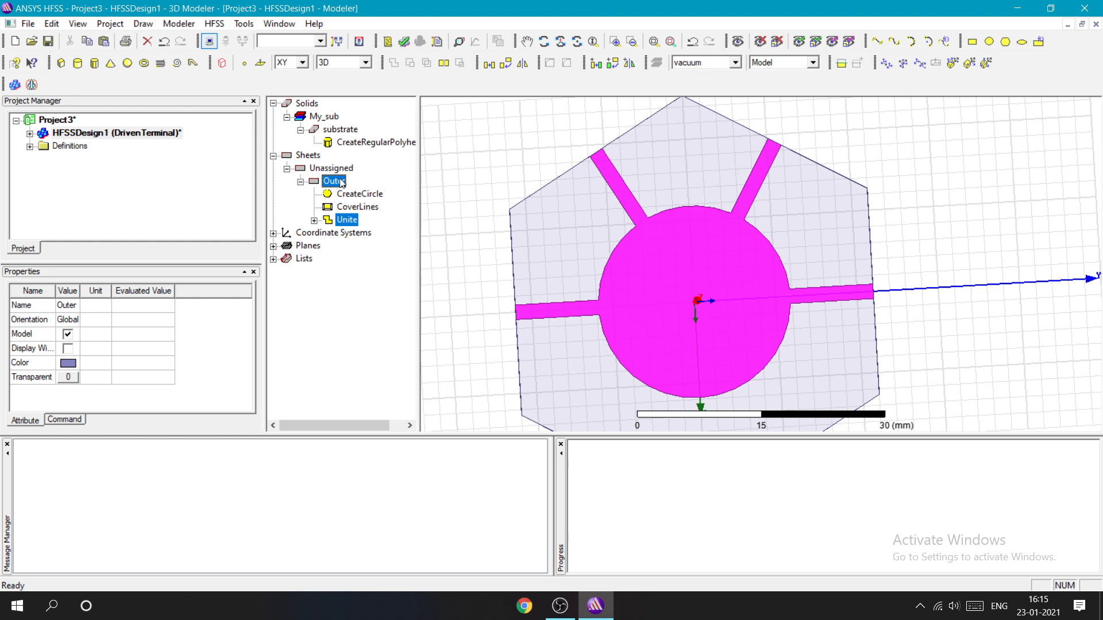
click(428, 197)
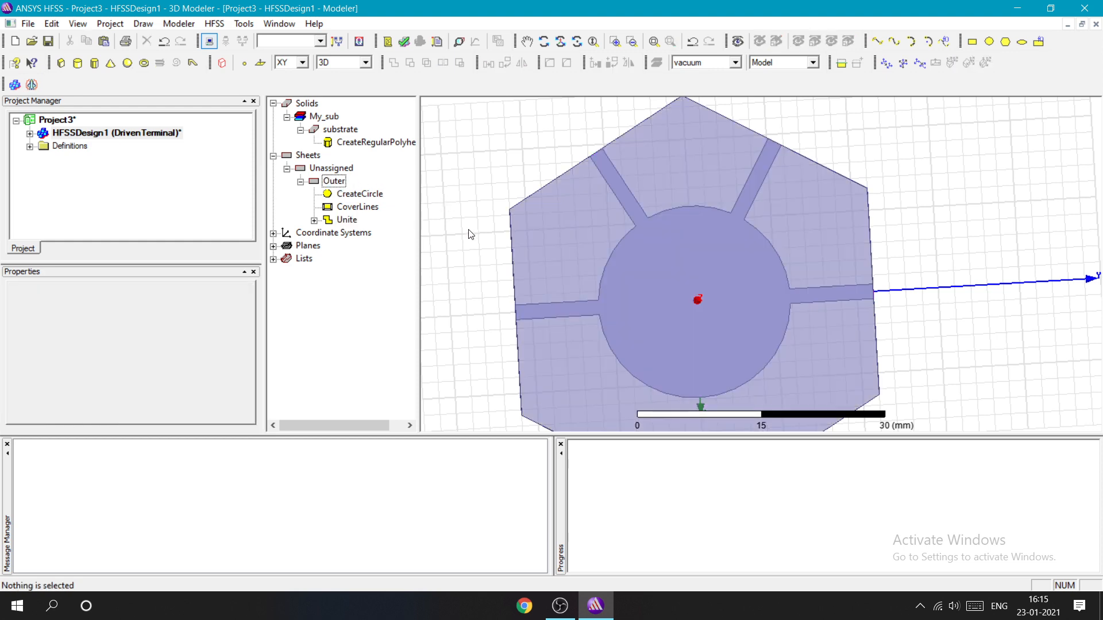
click(474, 273)
click(625, 304)
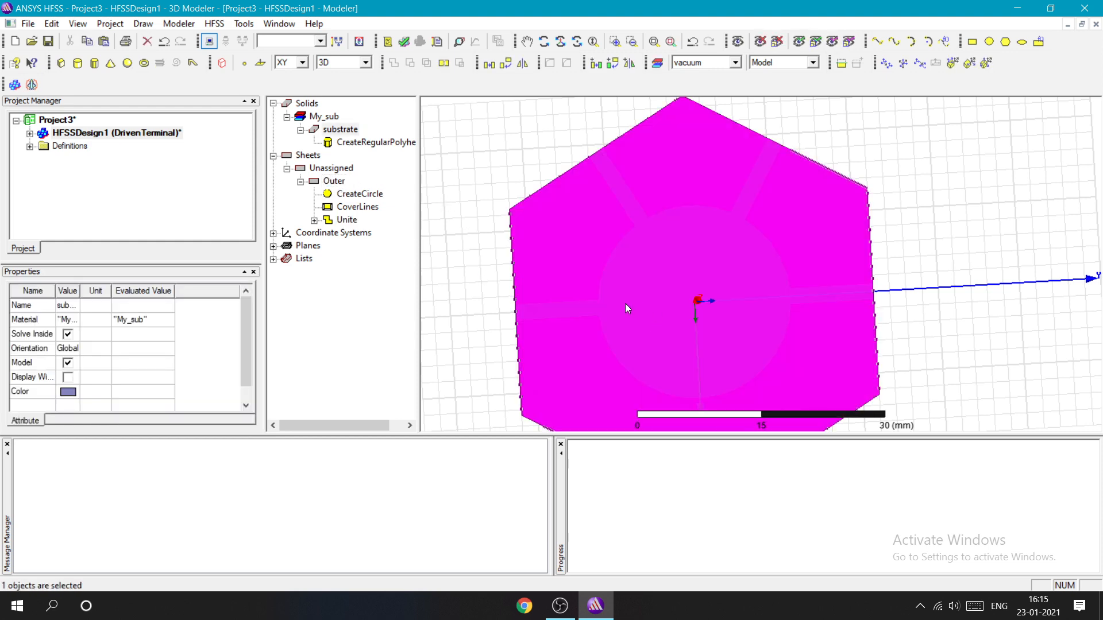
click(481, 284)
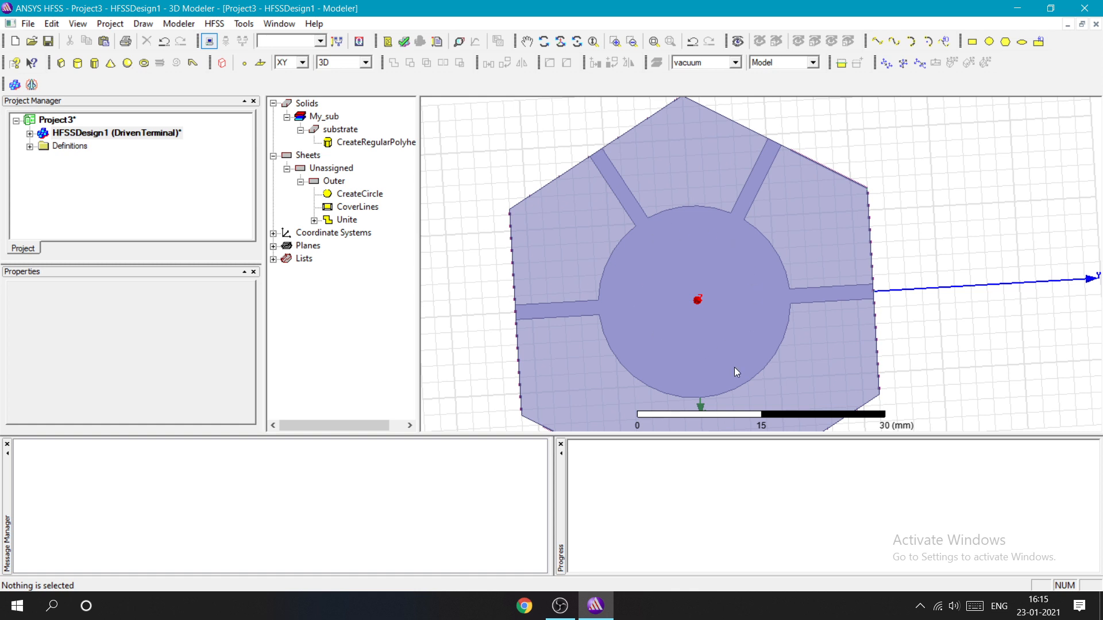
Step: Draw a smaller circle inside the united Outer sheet, centred at 0, 0, 1.2 mm with a radius of about 8.5 mm
click(989, 41)
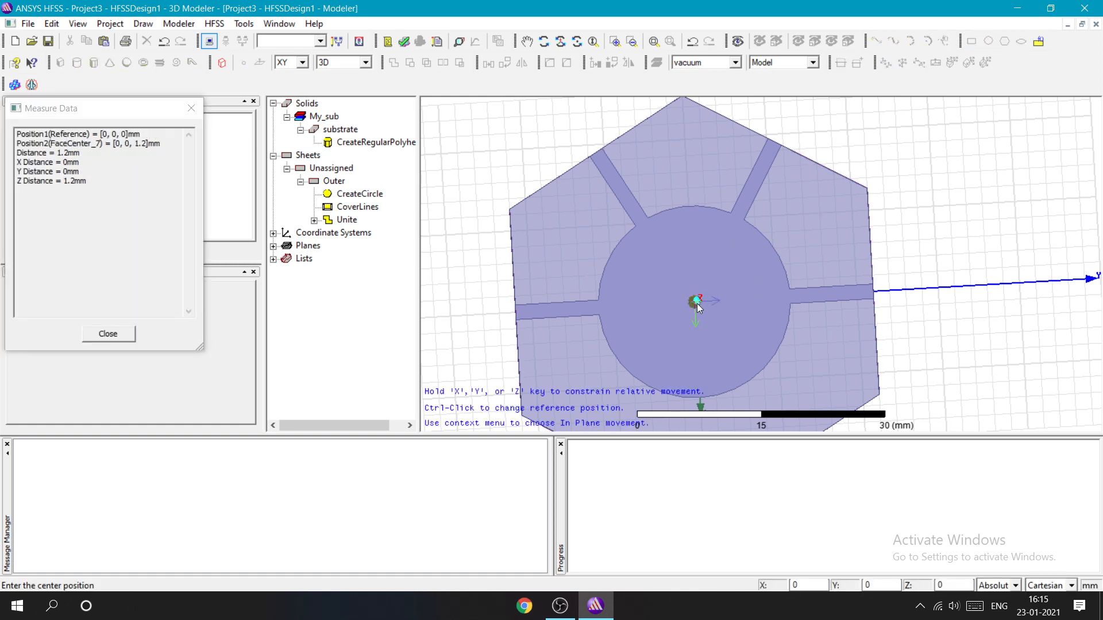
click(696, 302)
click(751, 343)
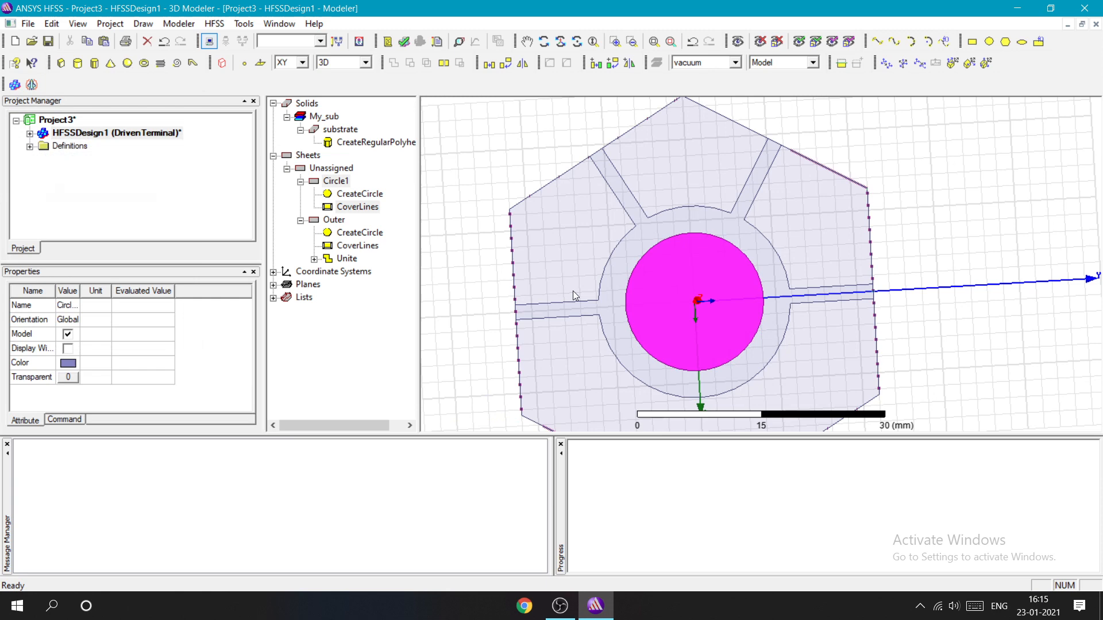
Step: Rename the newly drawn circle as Inner
double_click(333, 182)
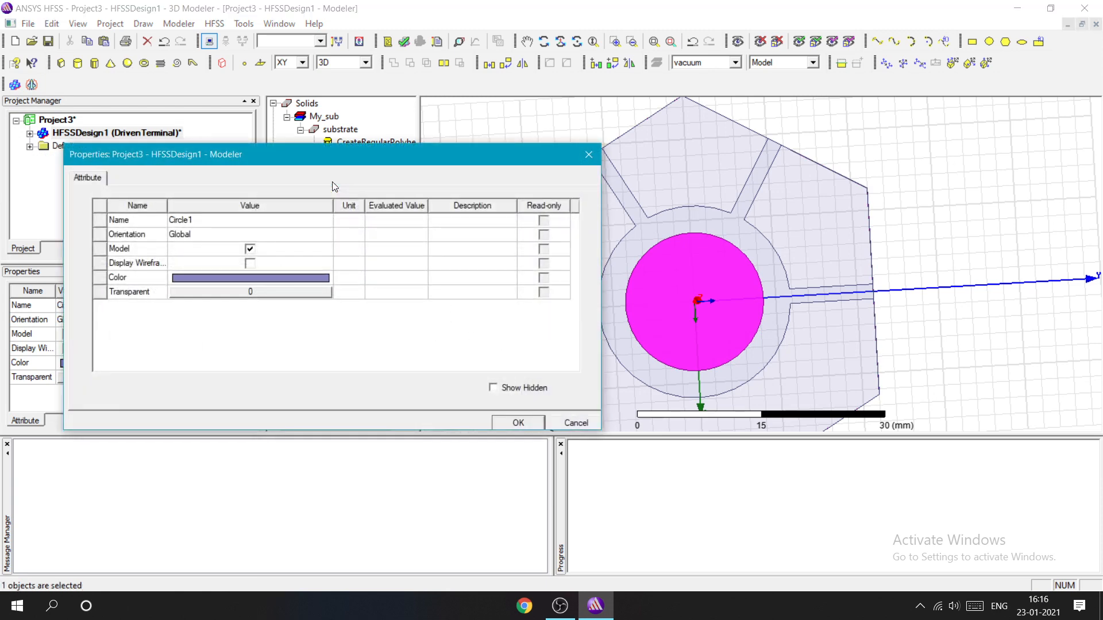
click(332, 219)
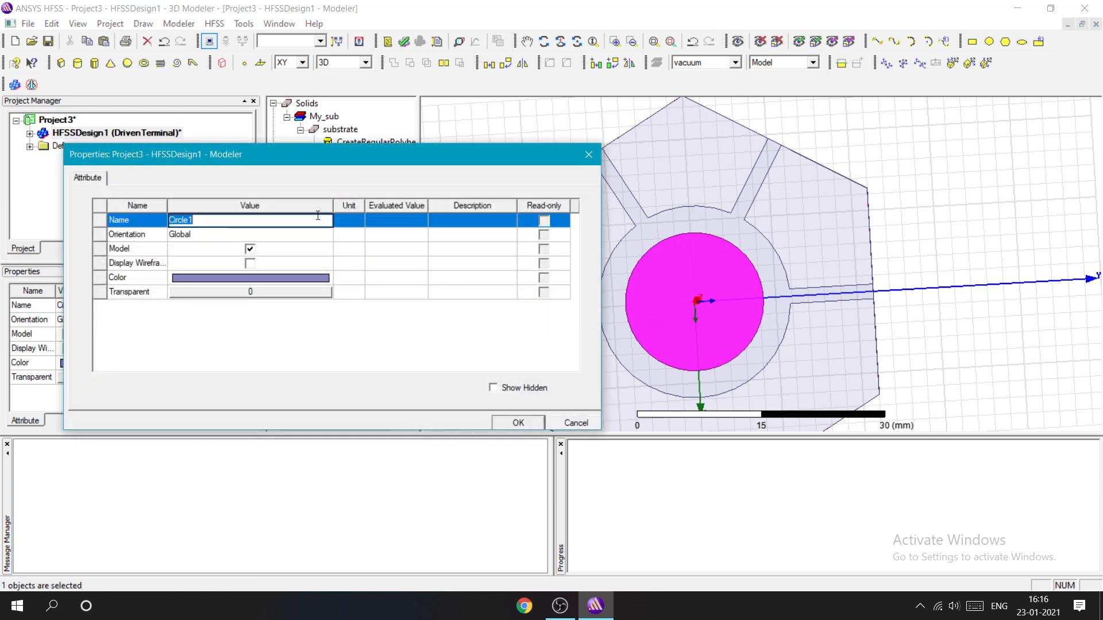
key(BackSpace)
key(Caps_Lock)
key(Caps_Lock)
text(Inner)
click(499, 425)
Step: Move the redrawn Inner circle's centre to 0, 0, 0 mm and give it a radius of 10.8 mm
click(299, 181)
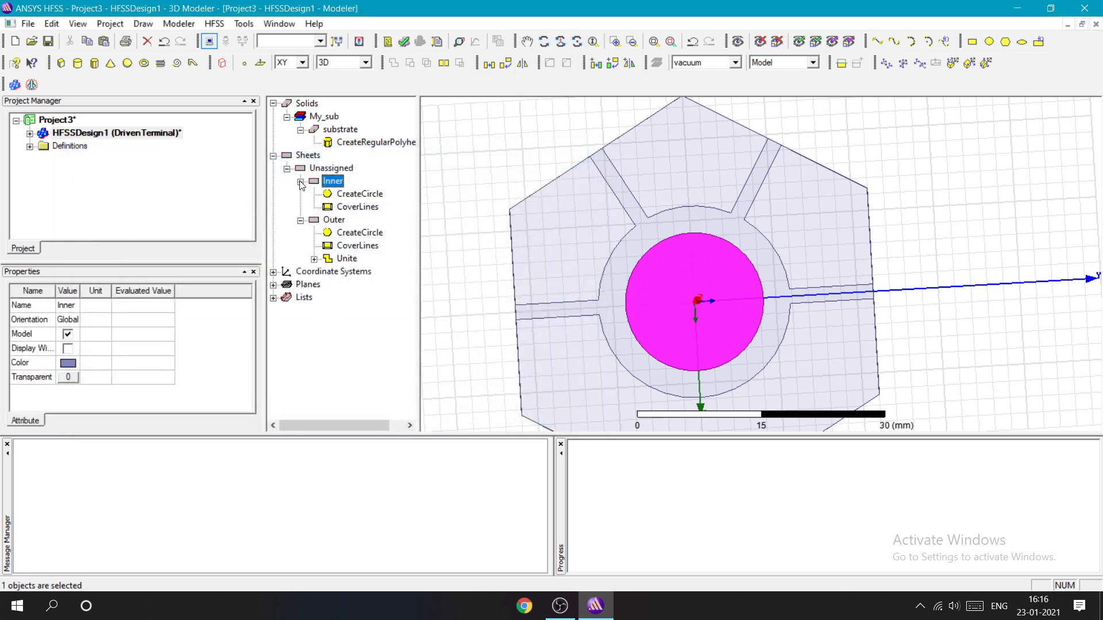
double_click(345, 195)
click(206, 247)
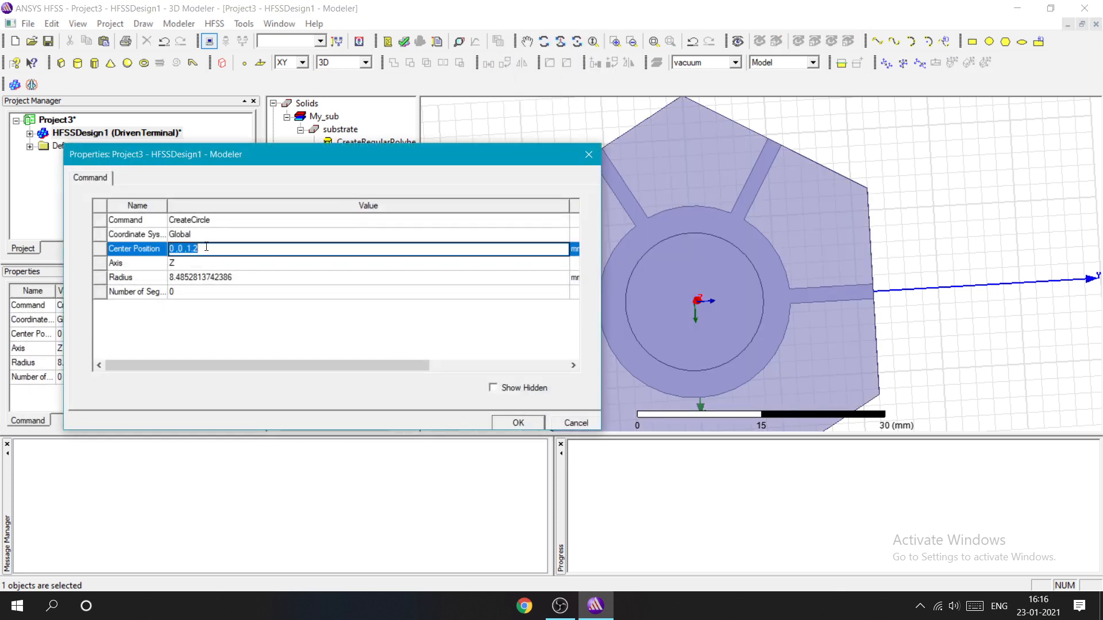
key(BackSpace)
text(0,0,0)
click(241, 276)
key(BackSpace)
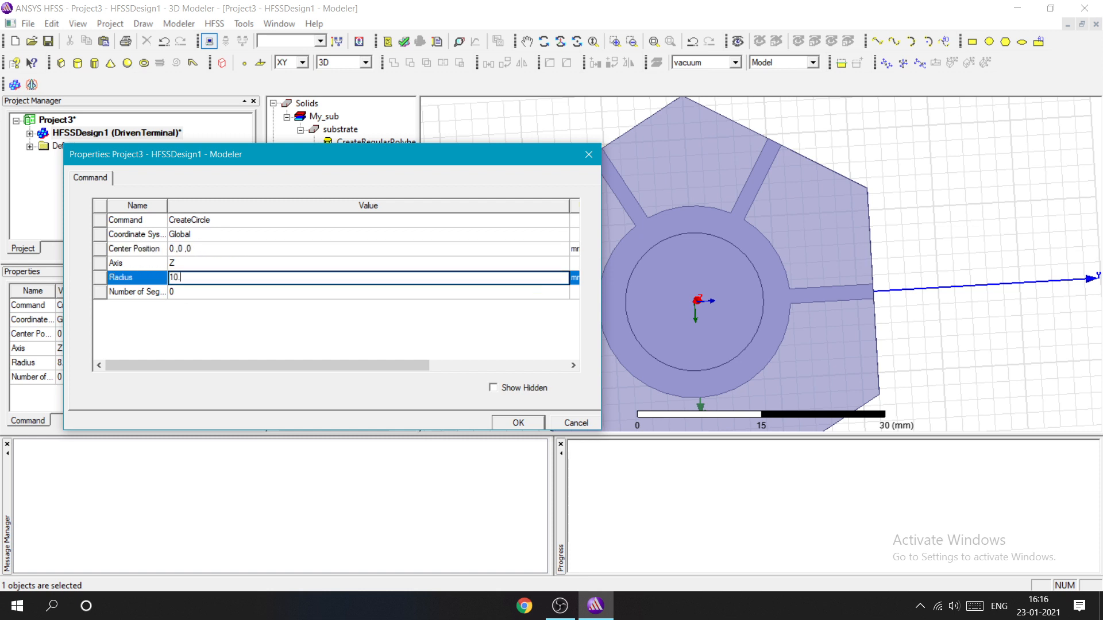
click(516, 425)
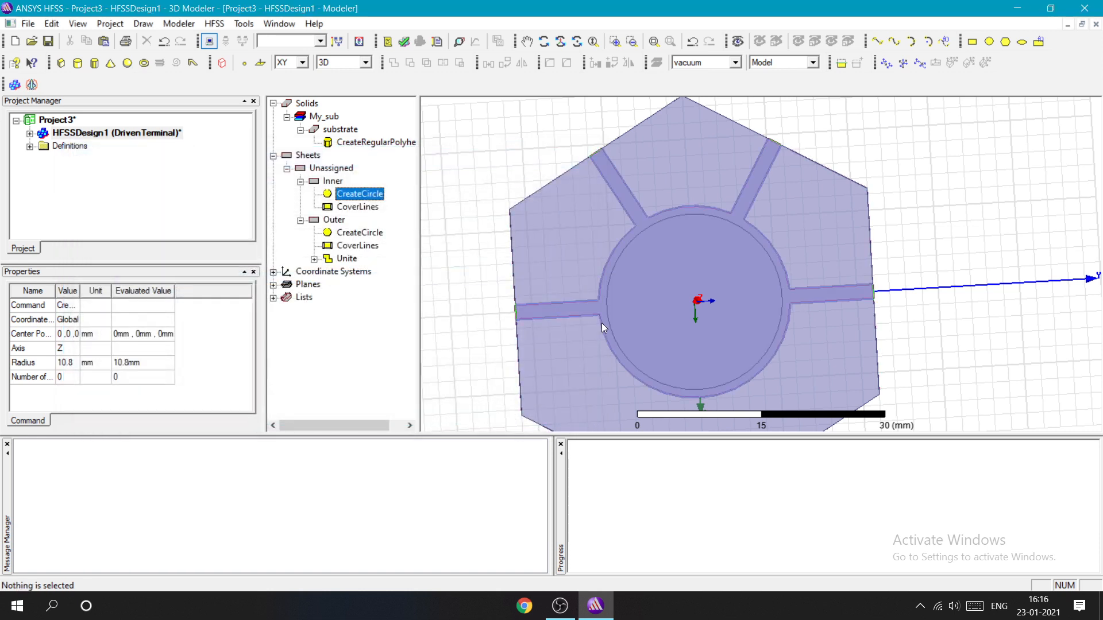
Step: Subtract the Inner circle from the united Outer sheet without cloning the tool object, leaving a ring with four strips
click(332, 221)
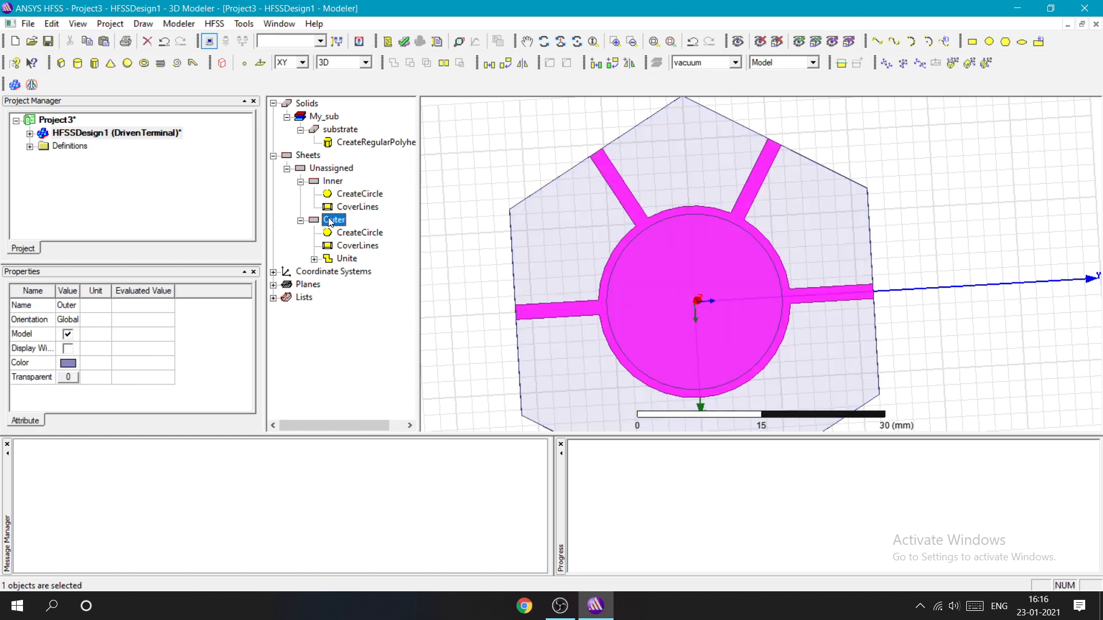
ctrl+click(339, 183)
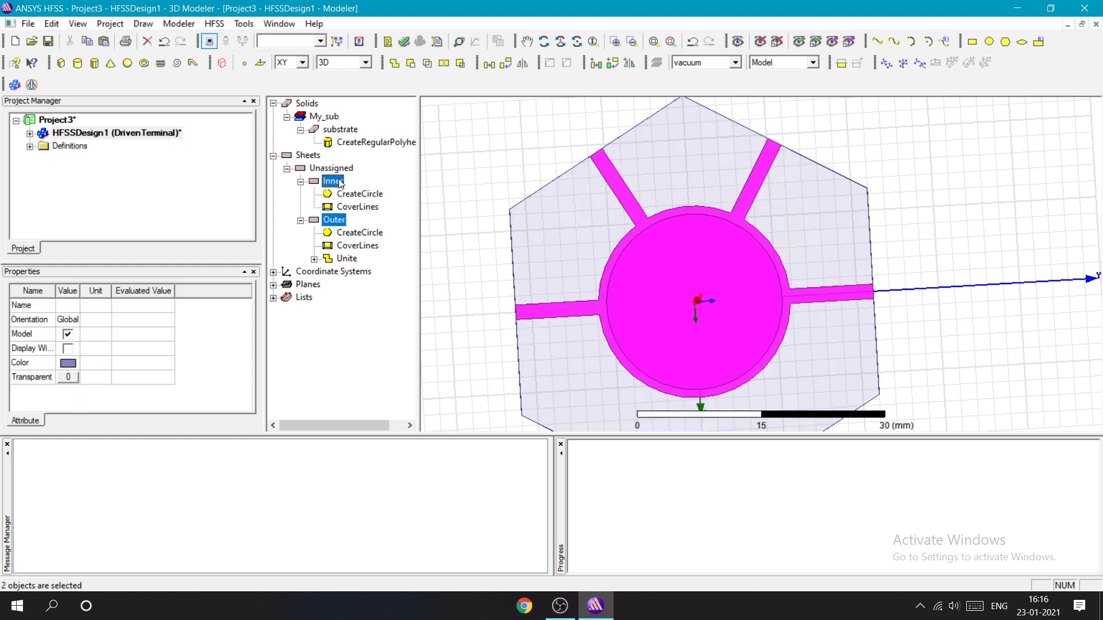
click(410, 63)
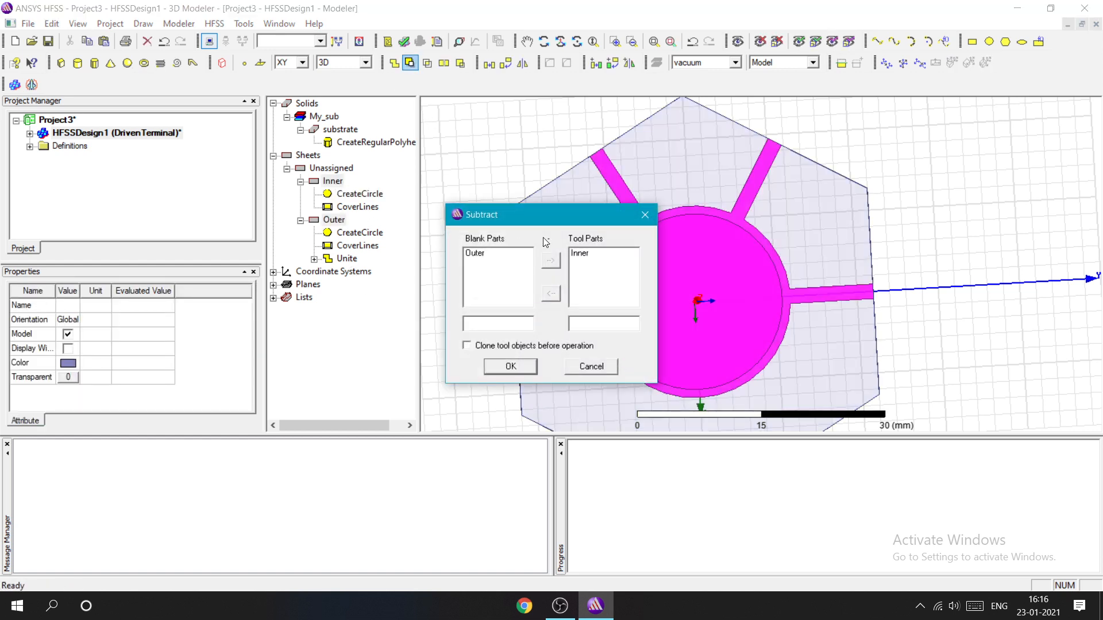
click(525, 365)
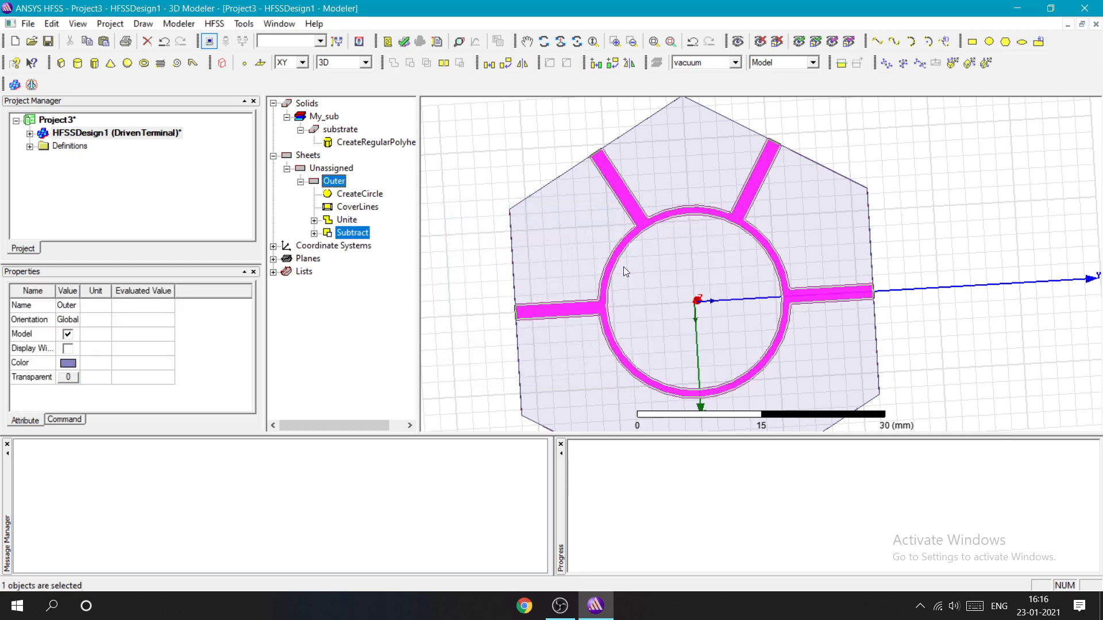
click(410, 306)
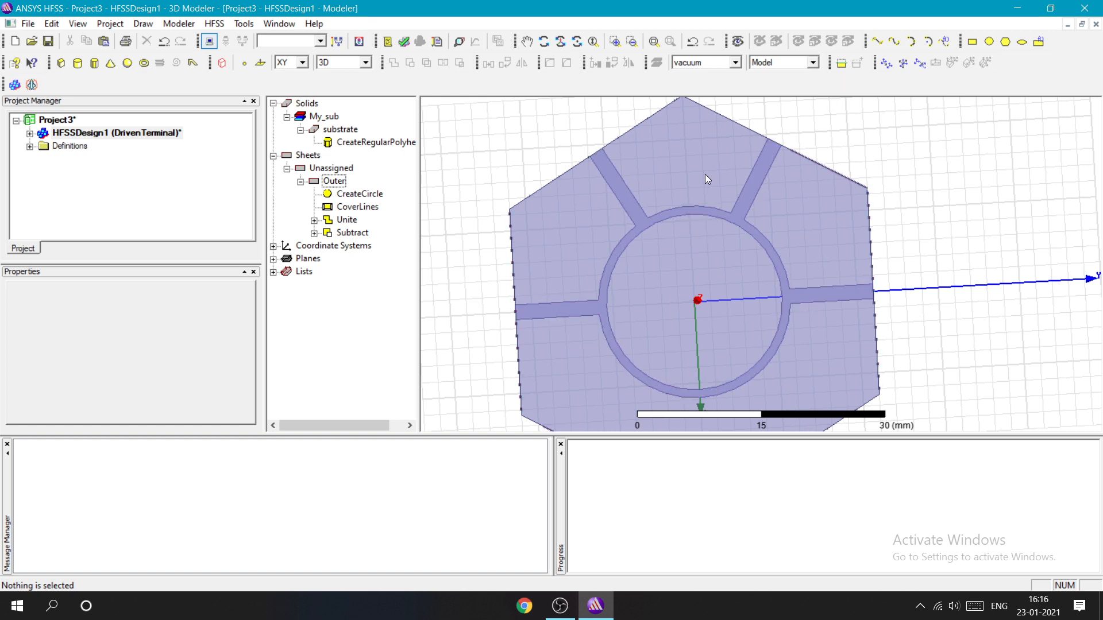
Step: Assign a Perfect E boundary to the Outer ring sheet and check its coverage on the model
click(300, 182)
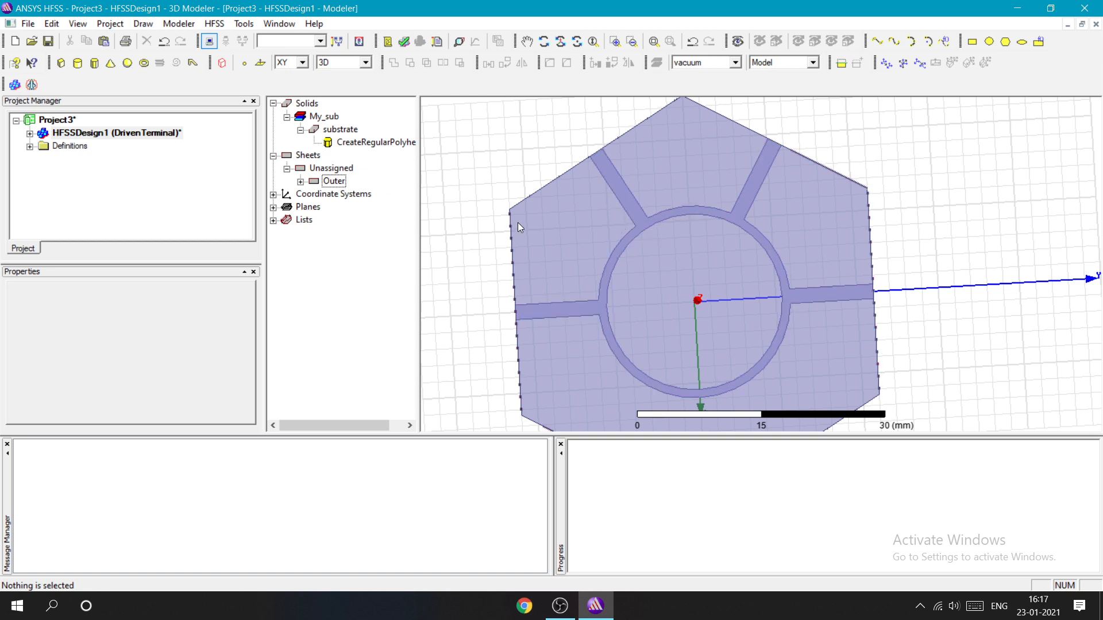
click(333, 182)
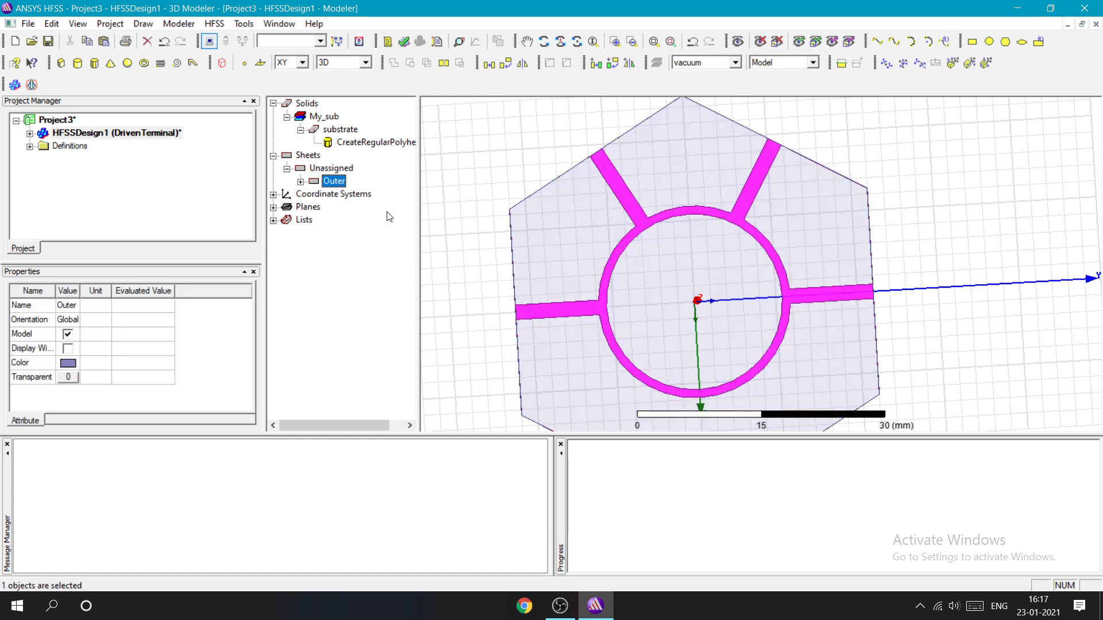
right_click(337, 186)
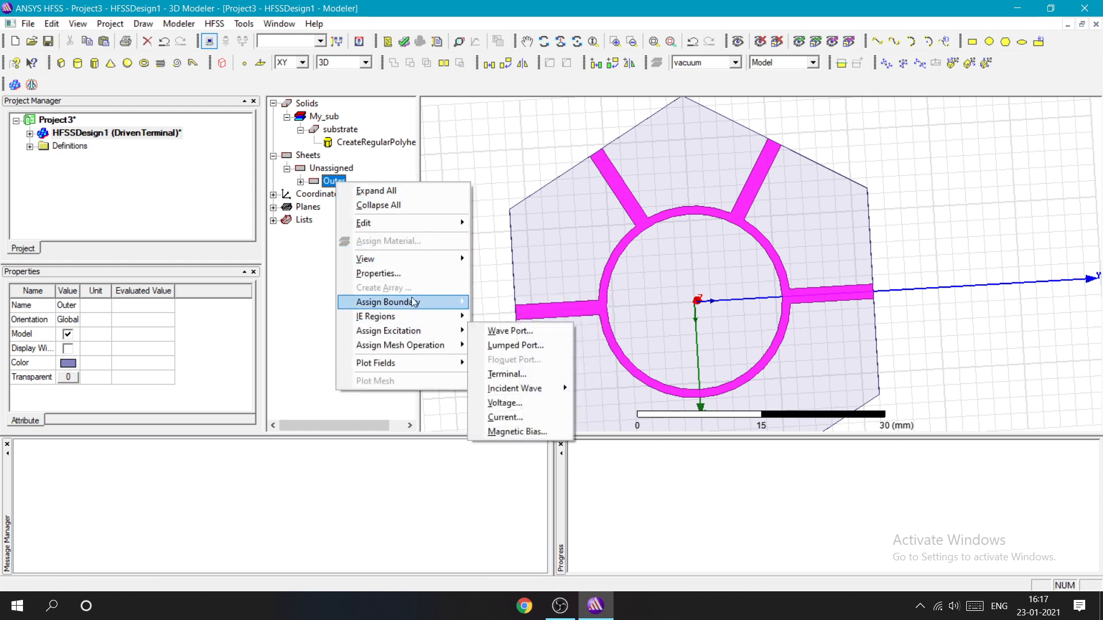
mouse_move(413, 302)
click(490, 301)
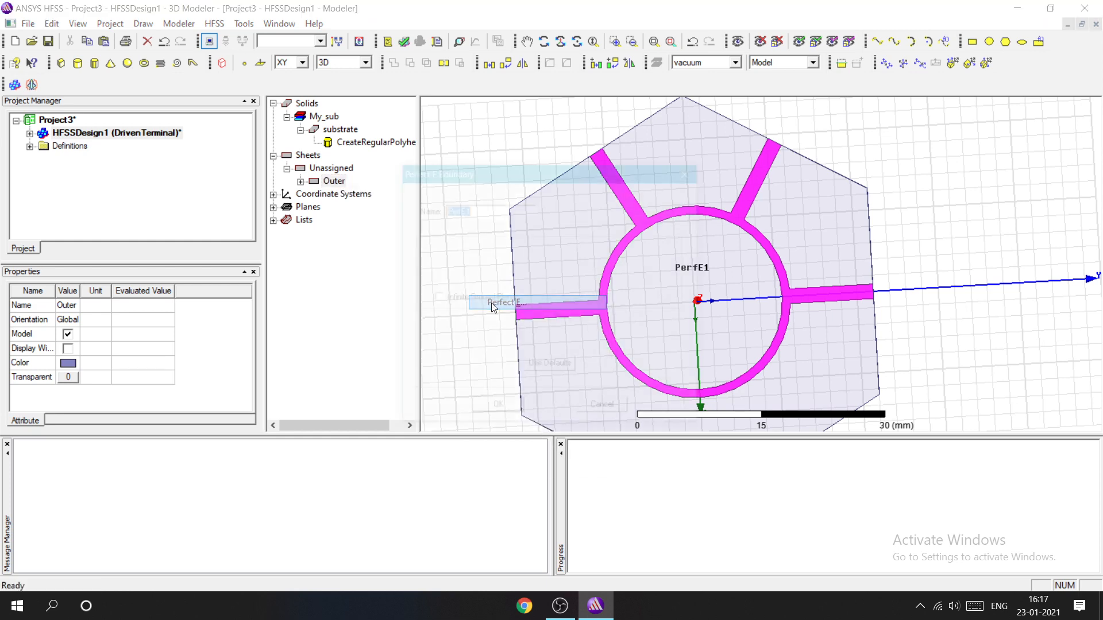
click(498, 411)
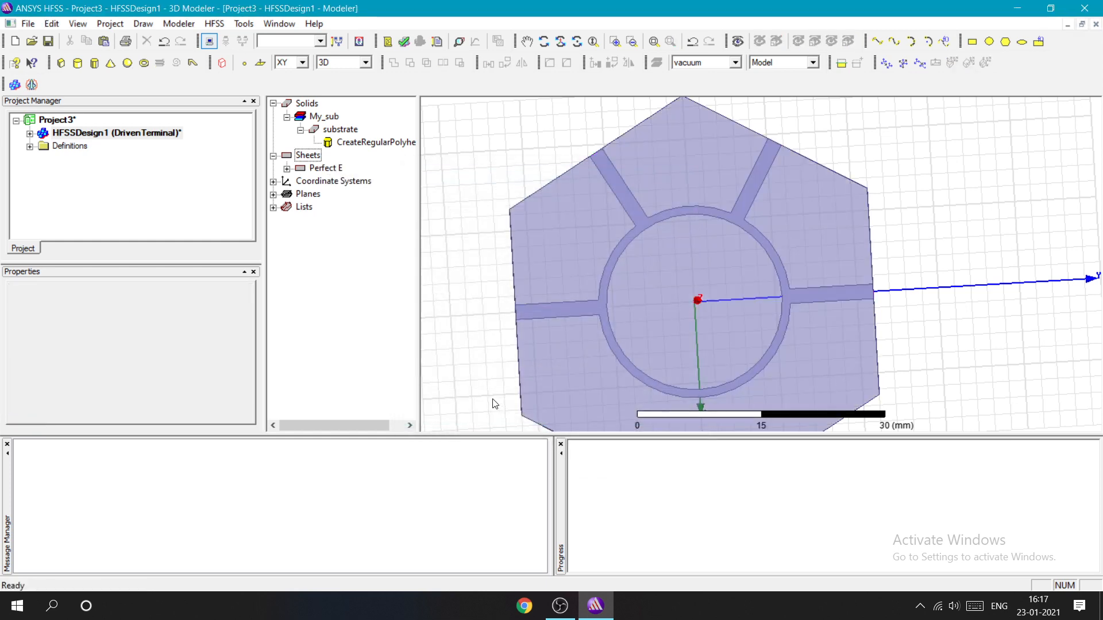
click(33, 133)
click(43, 147)
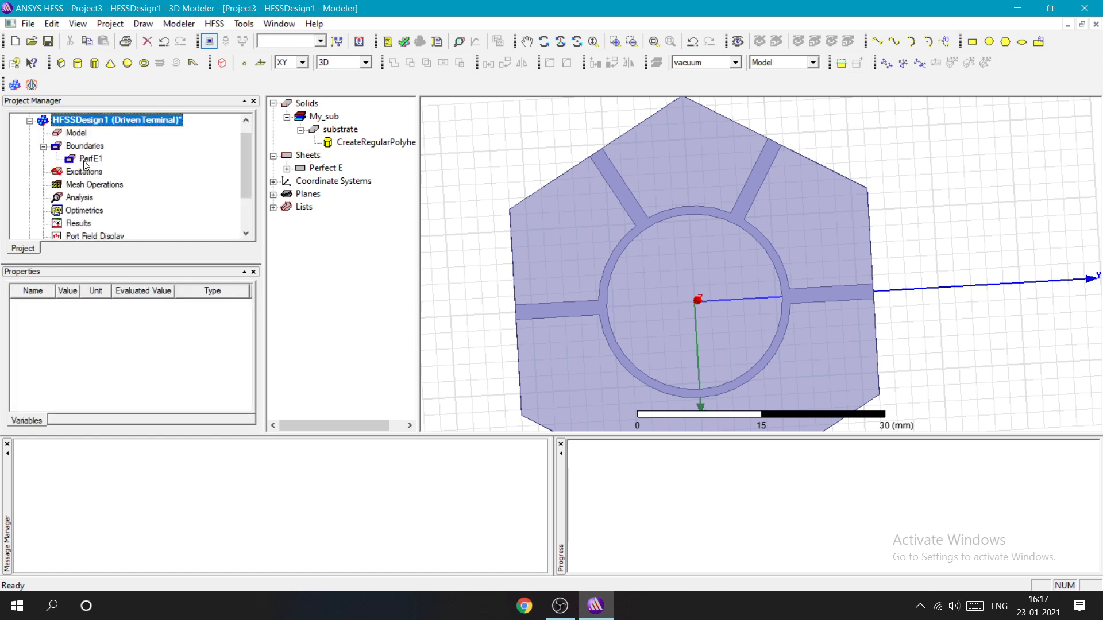
click(91, 158)
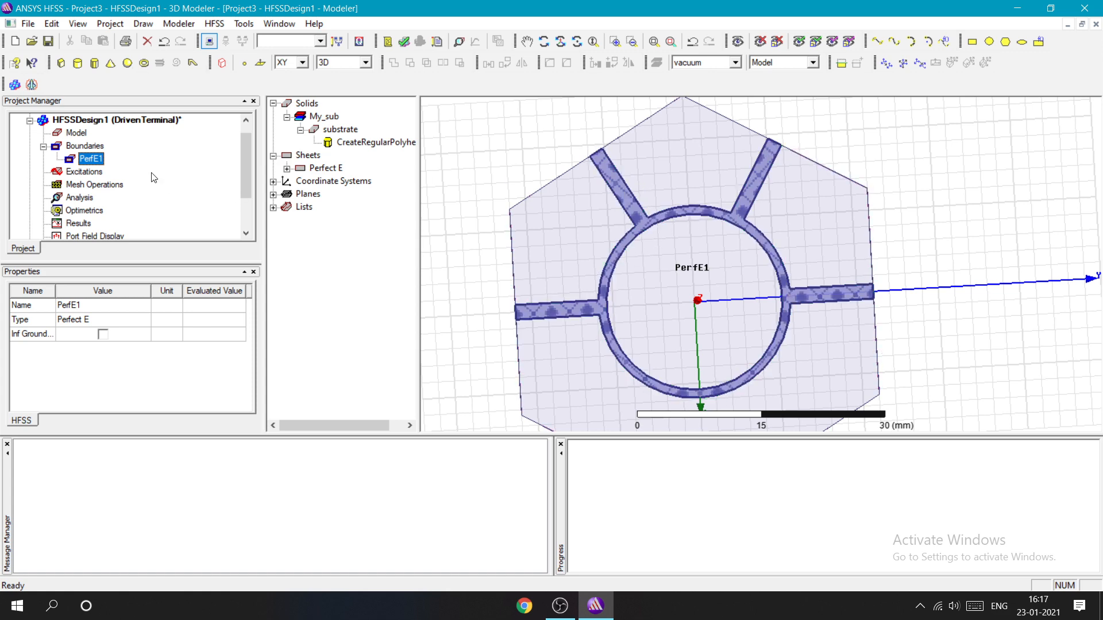
click(354, 208)
click(470, 208)
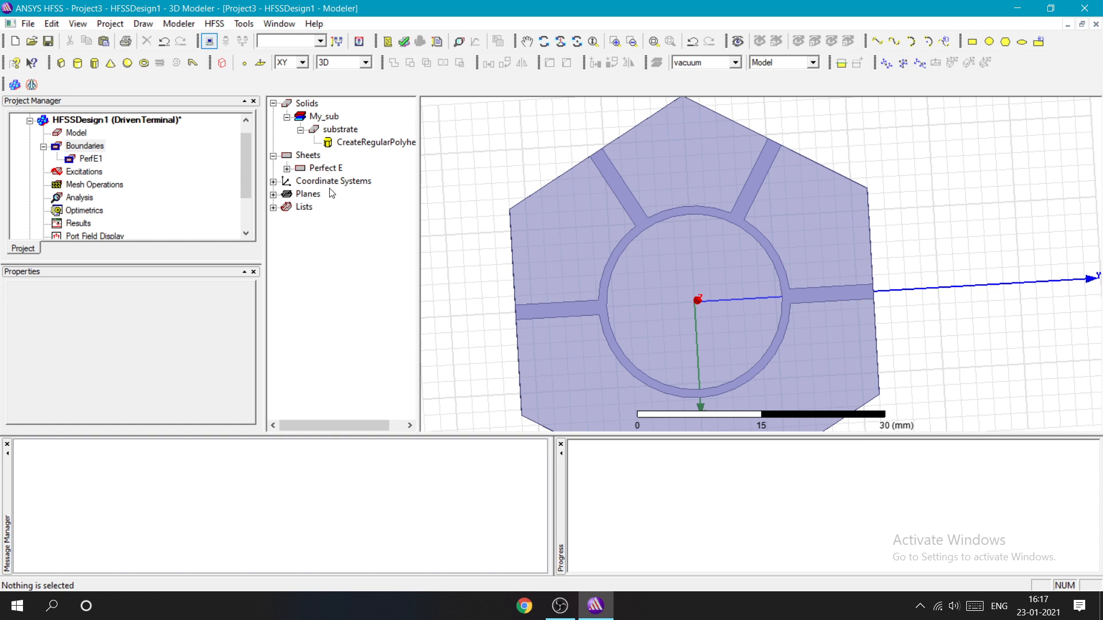
Step: Examine the hexagonal substrate's thickness and side faces from an oblique angle
scroll(508, 271, down, 2)
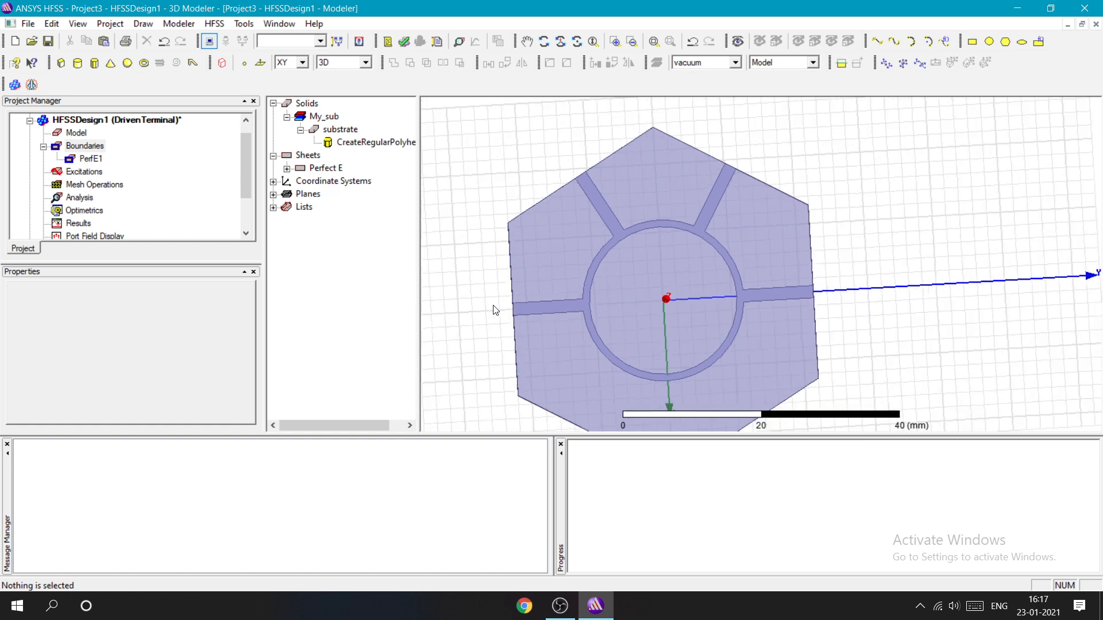
middle_drag(489, 354, 760, 276)
middle_drag(656, 318, 611, 299)
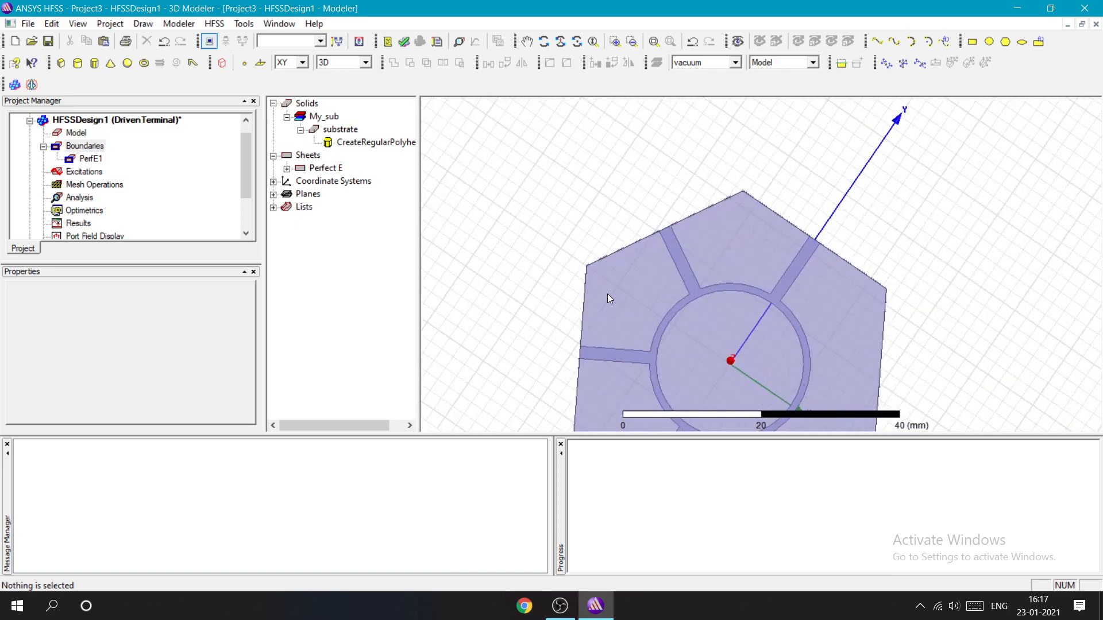
click(560, 41)
drag(535, 330, 648, 234)
click(579, 41)
drag(573, 180, 591, 205)
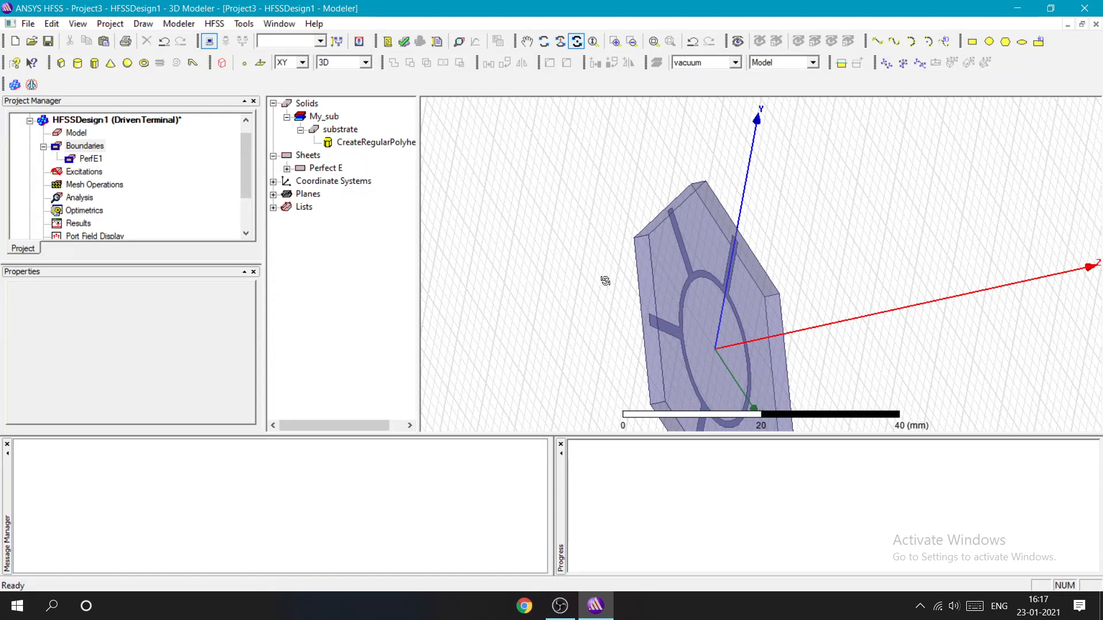
key(Escape)
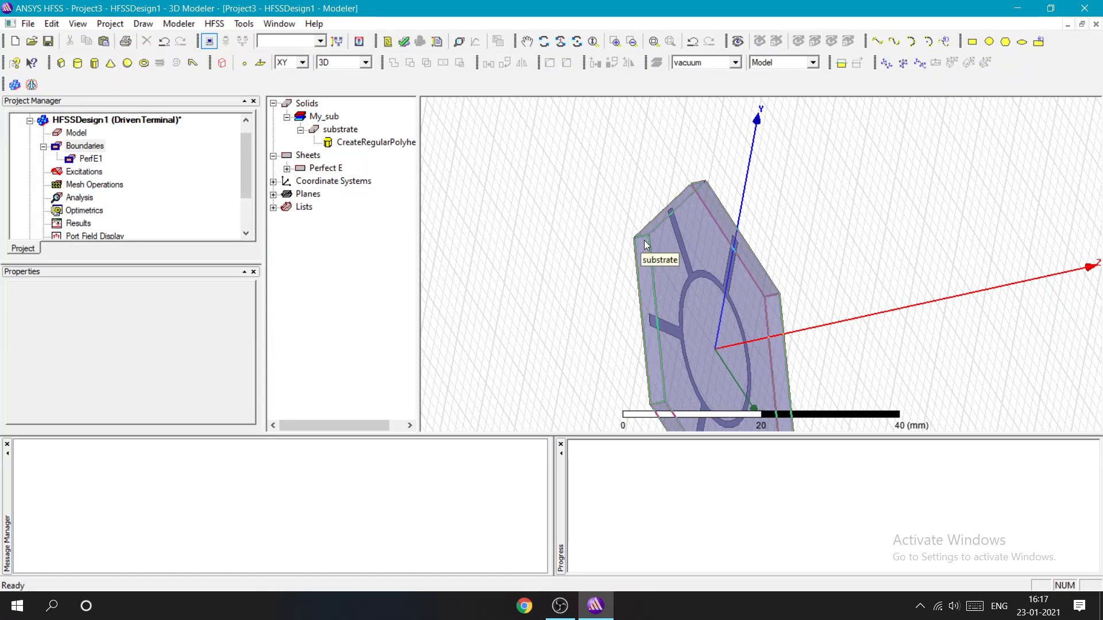
click(645, 248)
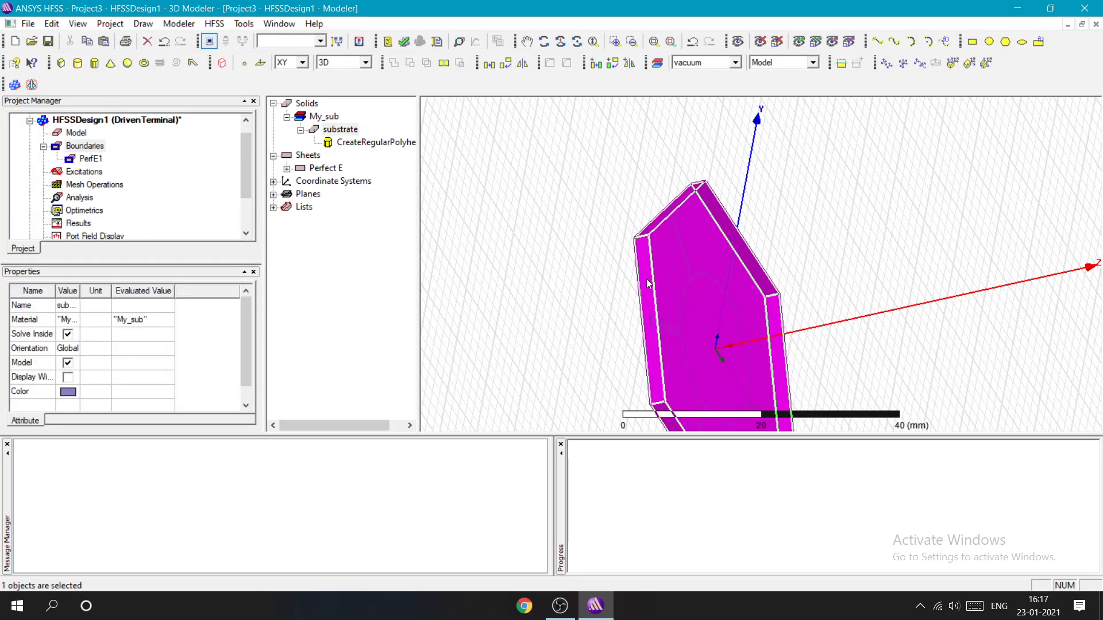
click(625, 233)
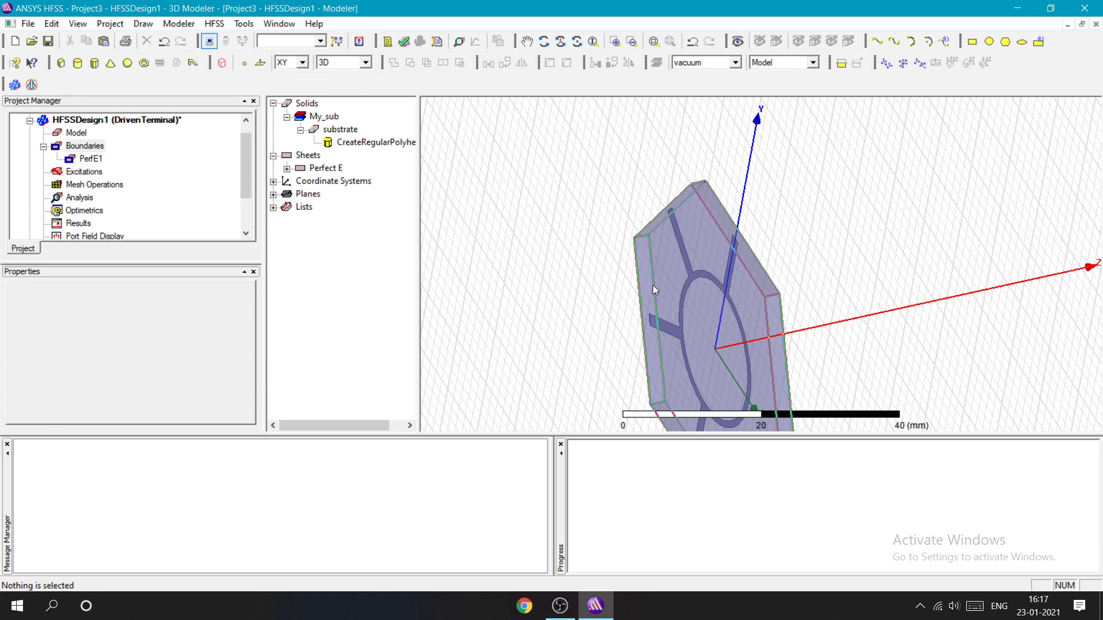
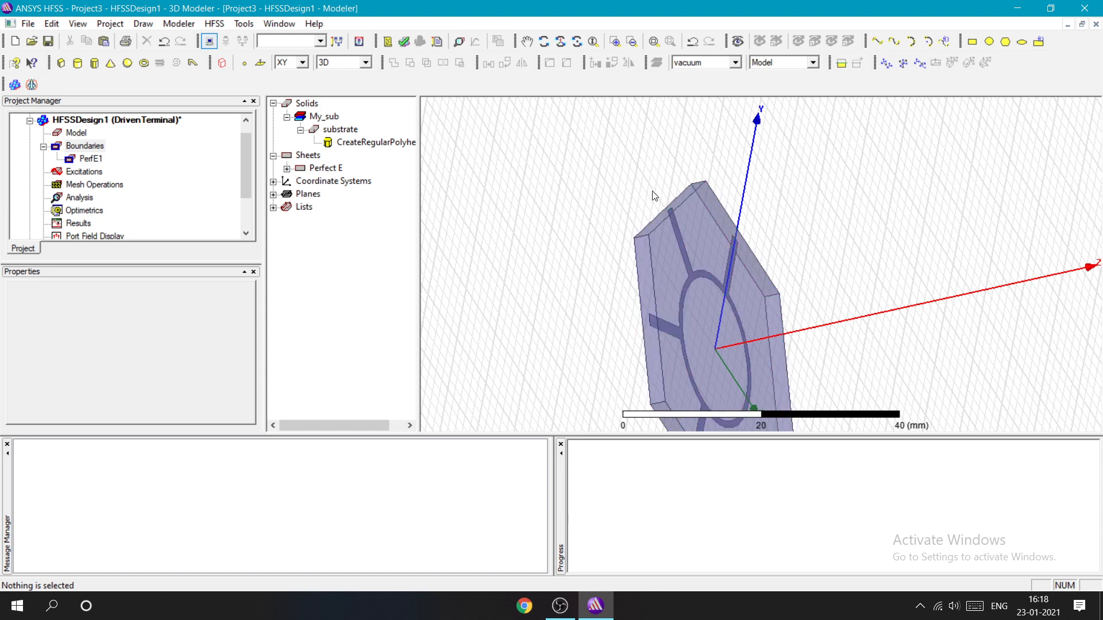
Step: Draw a closed polyline sheet over the substrate's side face between the corners at X -25.4, Y 0 and X -12.7, Y -22 mm
click(949, 57)
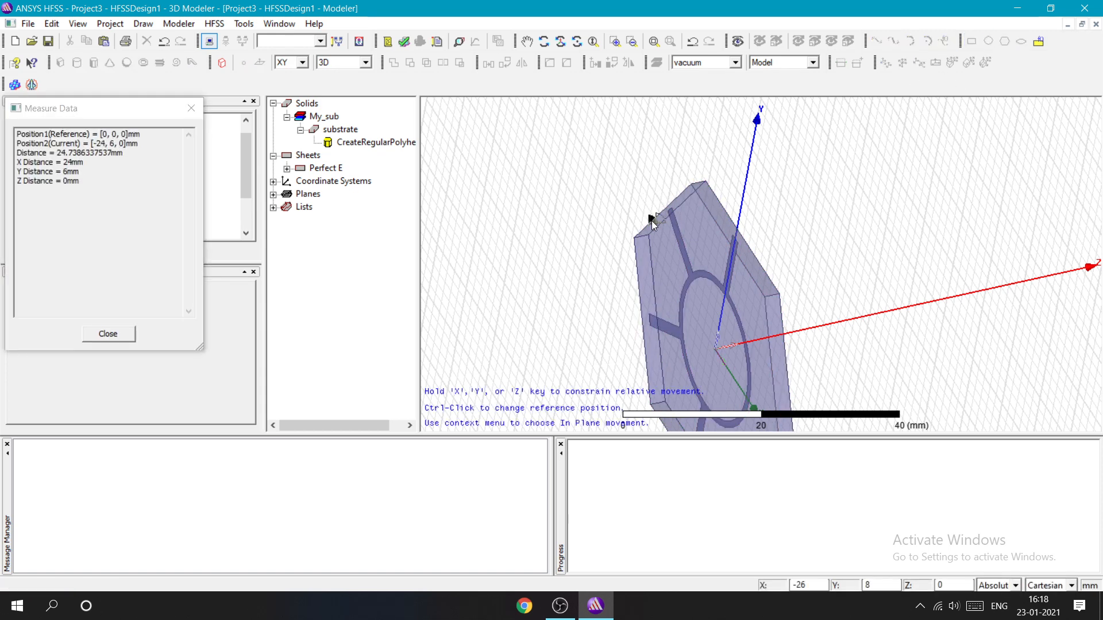
key(Escape)
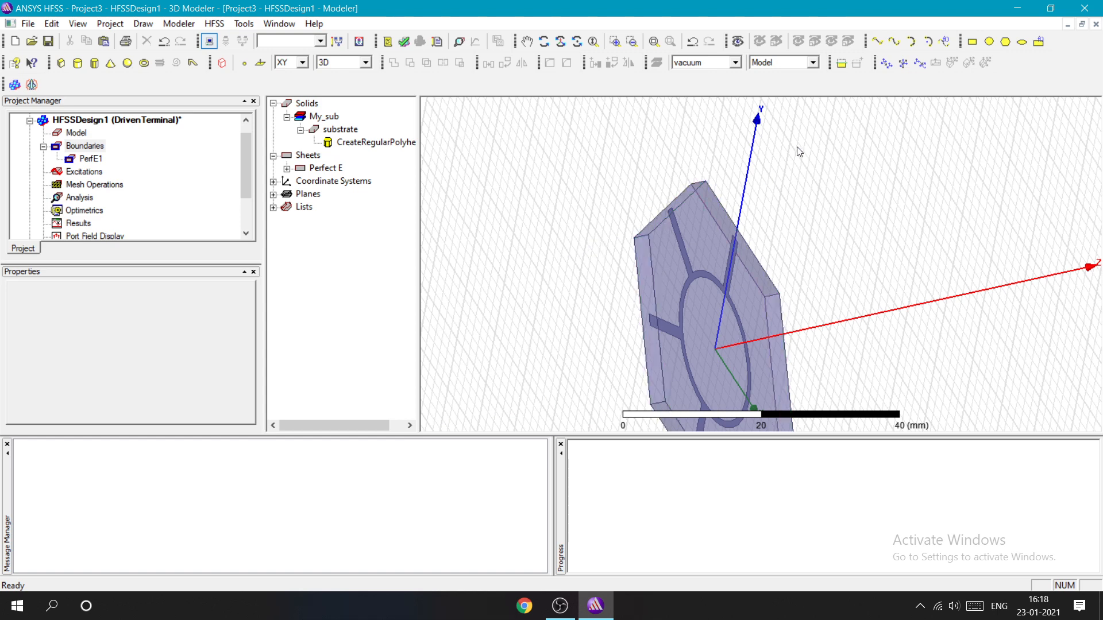
click(880, 43)
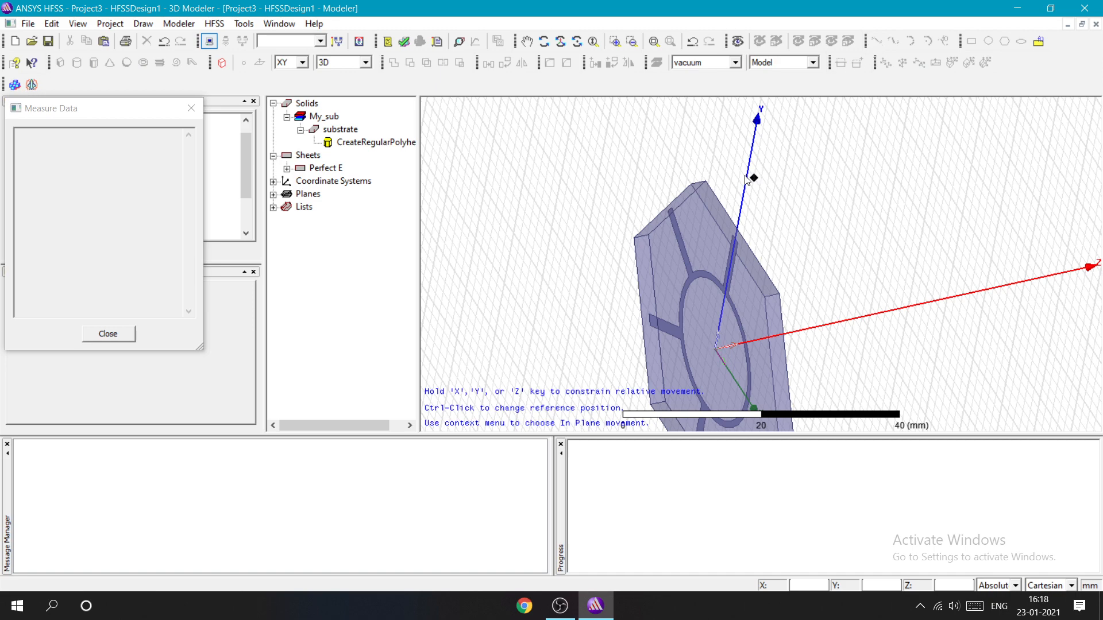
scroll(638, 241, up, 3)
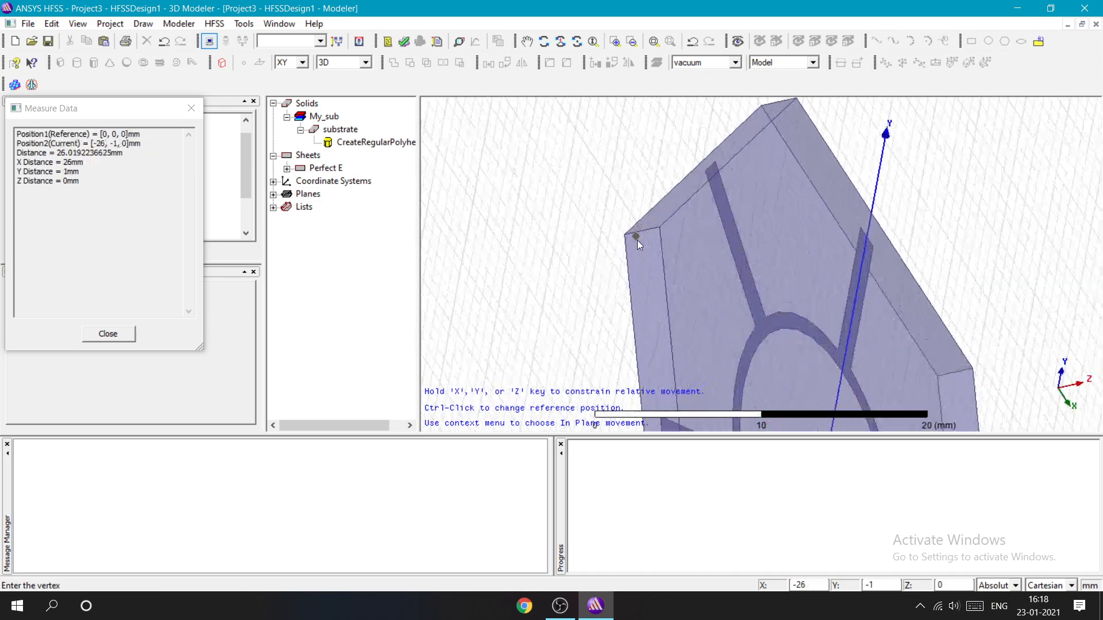
scroll(637, 241, down, 4)
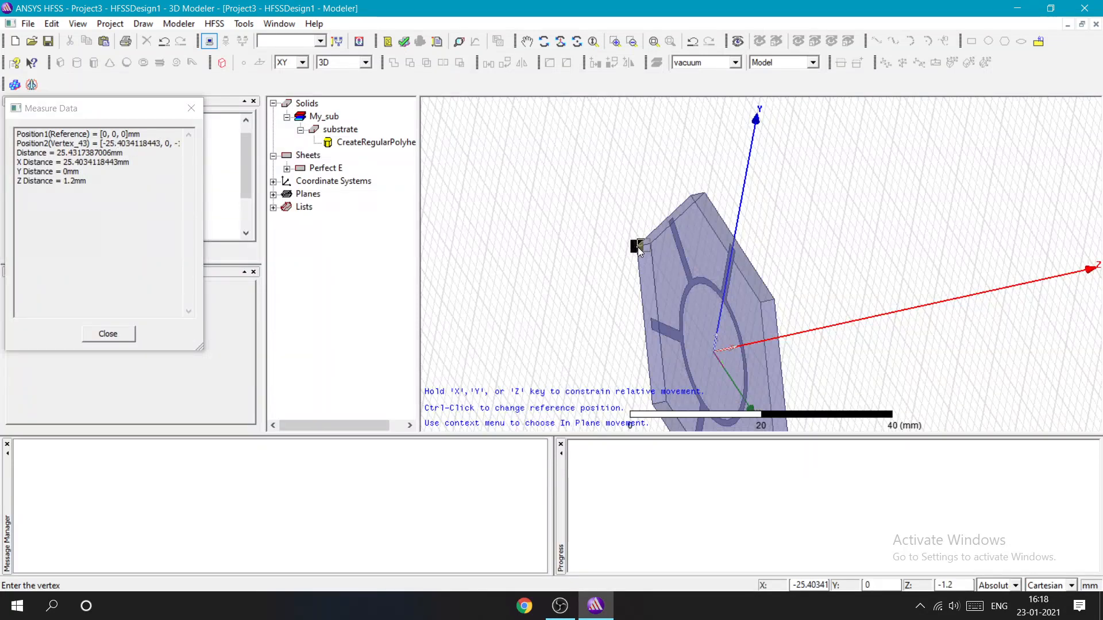
ctrl+click(639, 246)
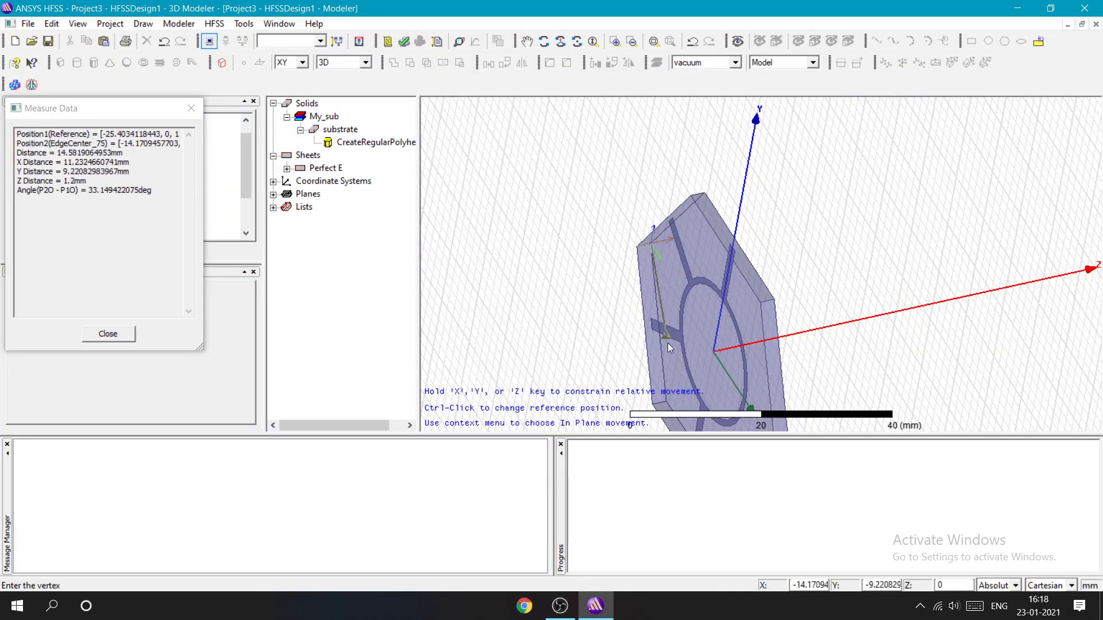
ctrl+click(656, 404)
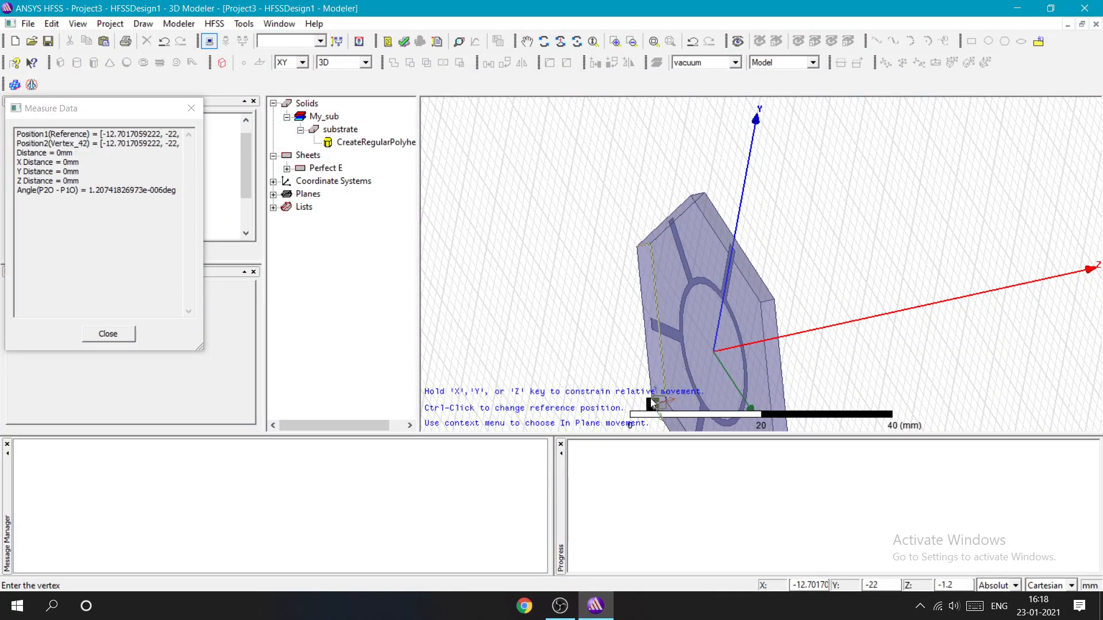
click(639, 245)
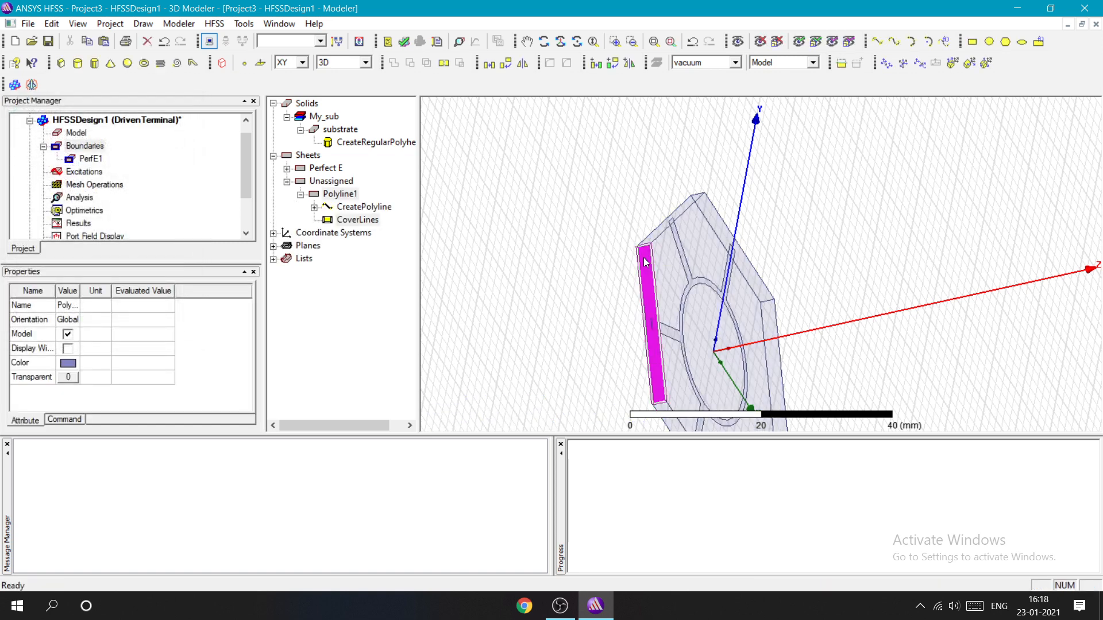
Step: Delete the polyline sheet just drawn on the substrate's side face
alt+drag(608, 291, 483, 230)
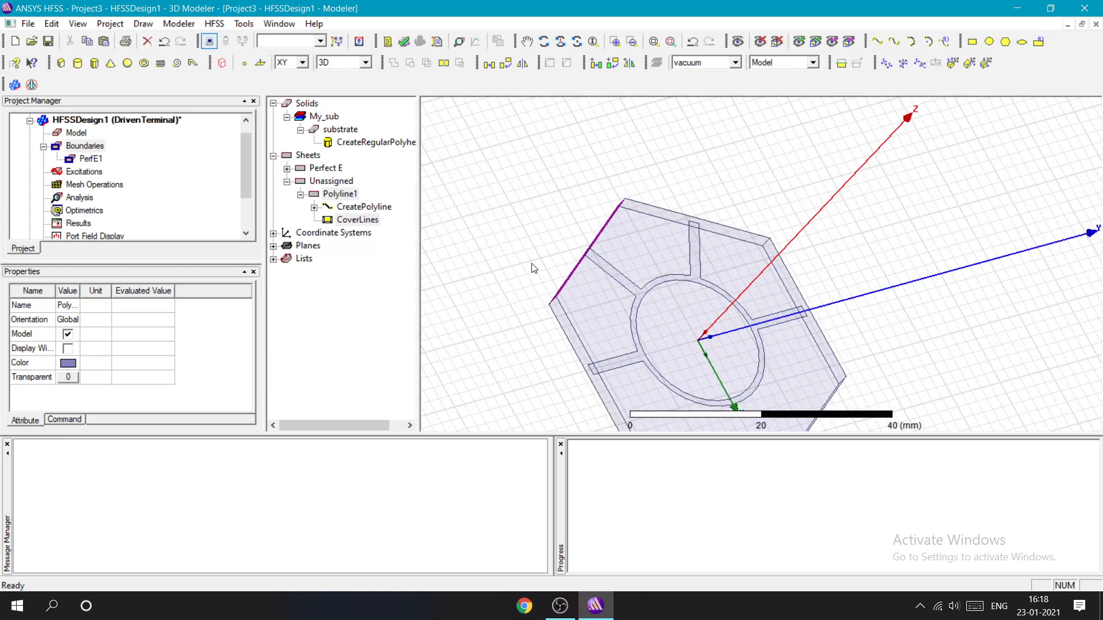
alt+drag(534, 265, 472, 297)
key(Delete)
click(578, 348)
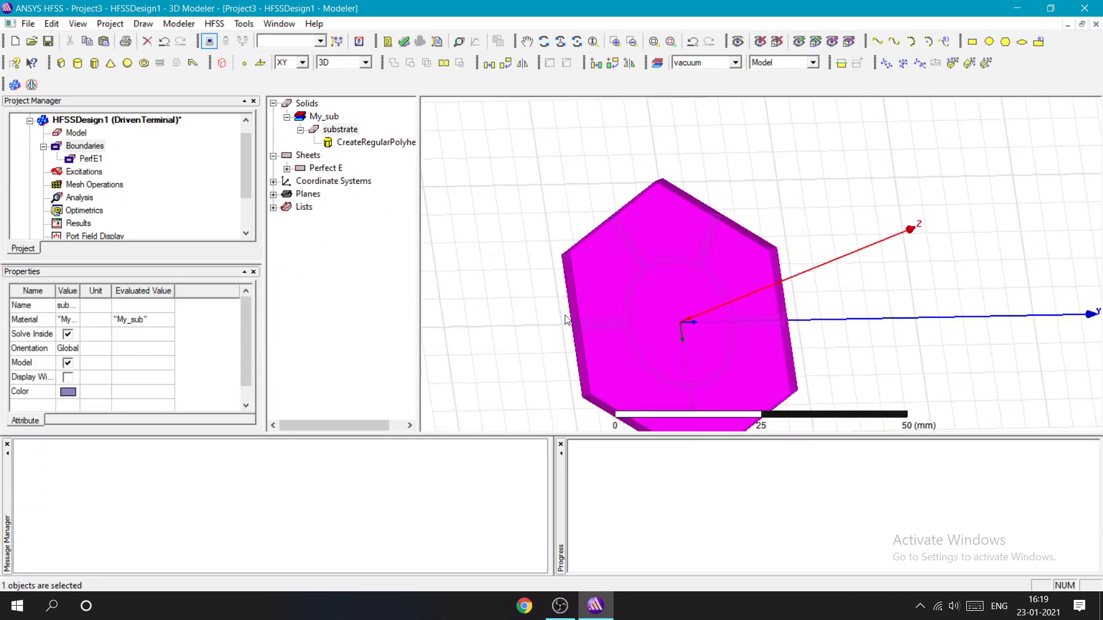
click(523, 278)
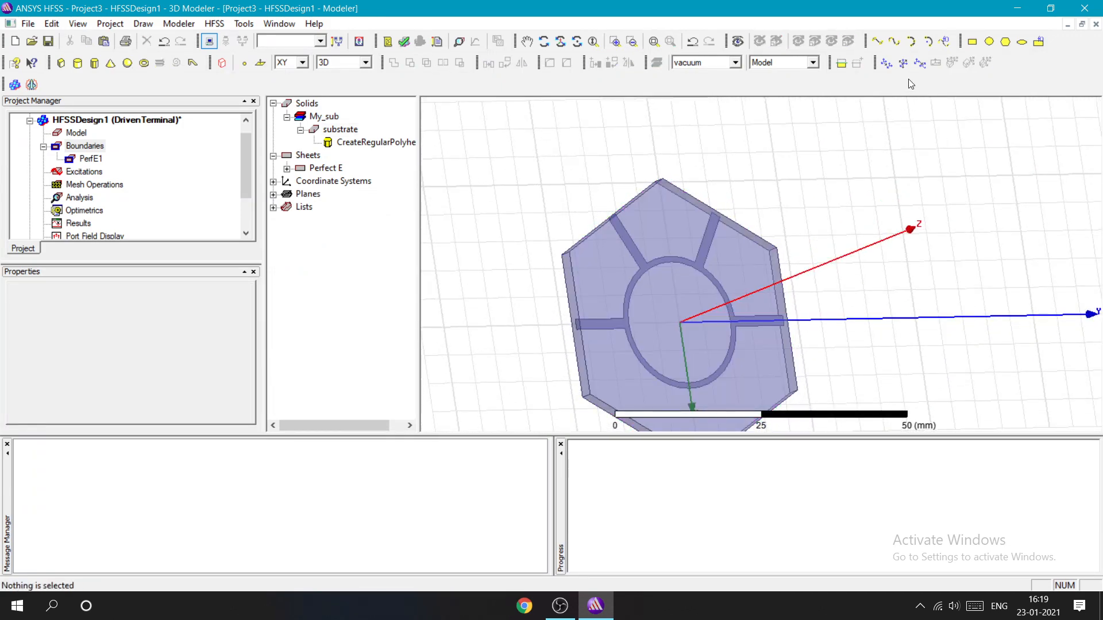
Step: Draw a closed polyline sheet over the substrate's side face at Y -22 mm, from X -12.7 to 12.7 and Z -1.2 to 1.2 mm
click(877, 41)
scroll(509, 296, up, 1)
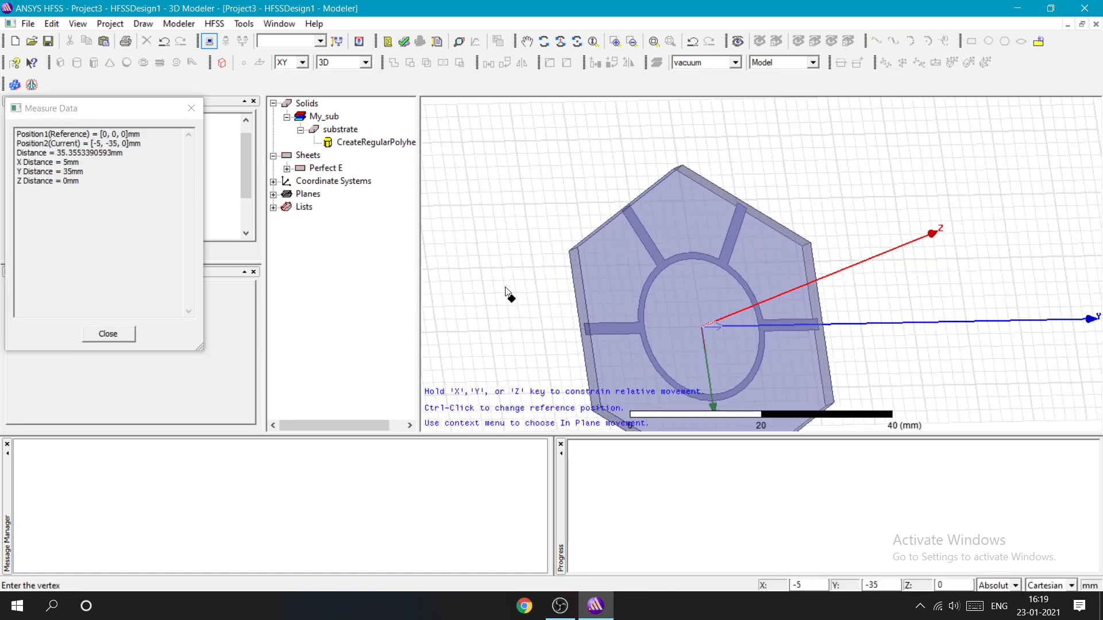
click(576, 251)
mouse_move(576, 250)
alt+mouse_down()
mouse_move(534, 283)
mouse_move(566, 267)
alt+mouse_up()
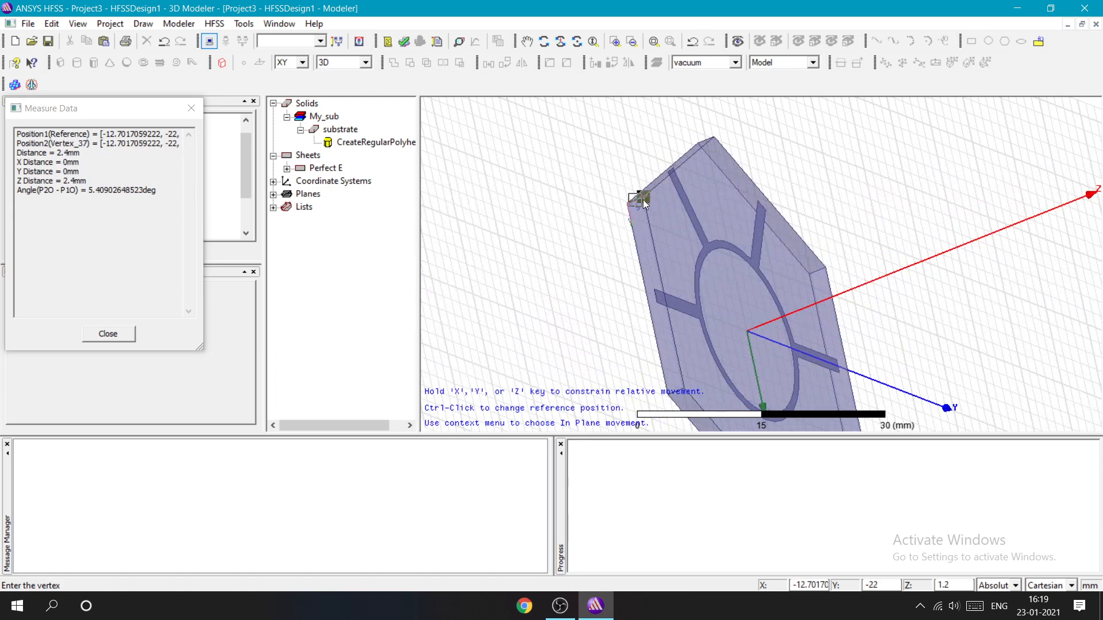
click(685, 389)
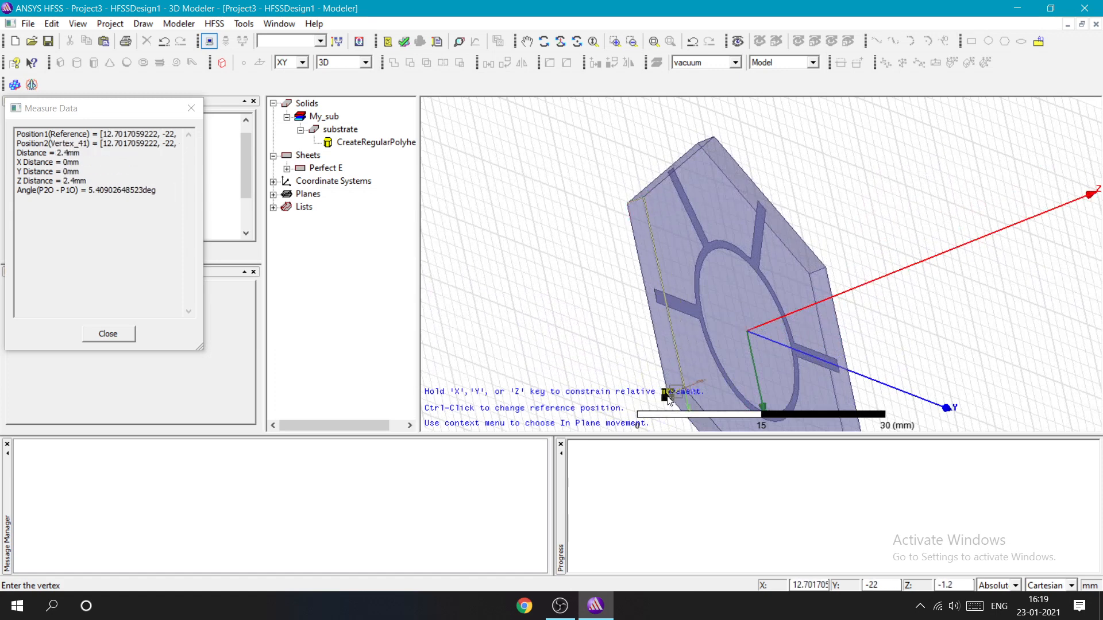
double_click(628, 204)
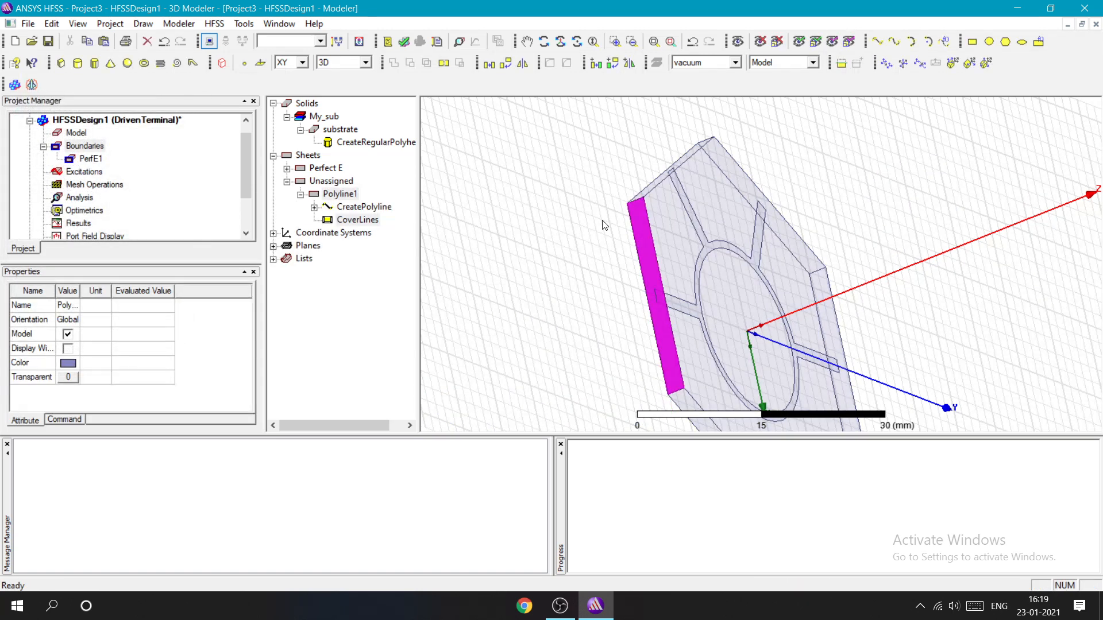
alt+drag(605, 225, 586, 299)
click(876, 42)
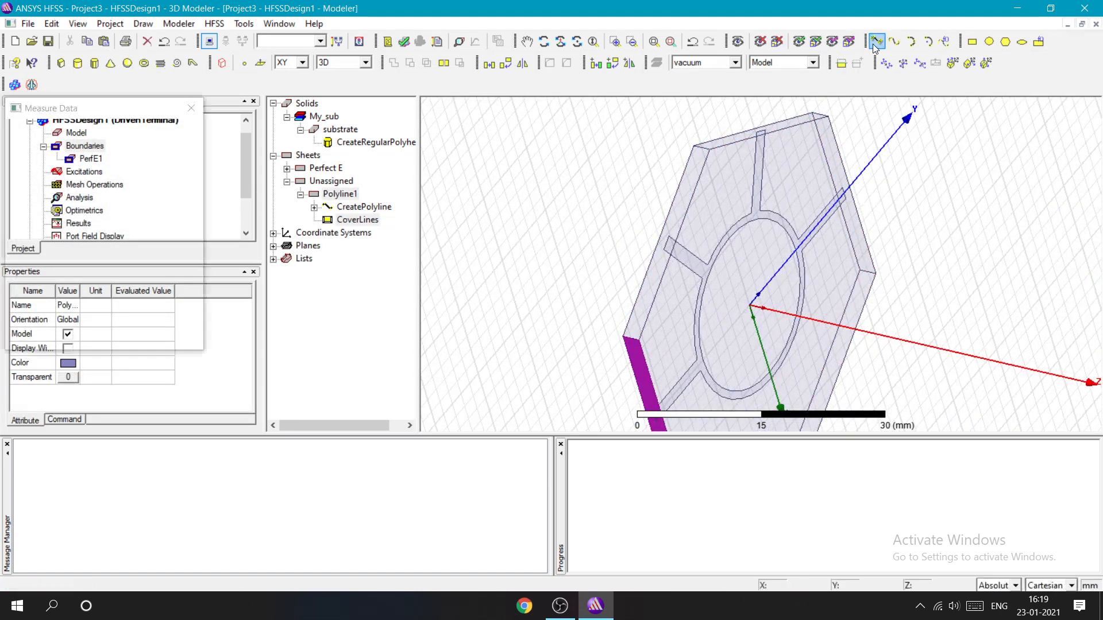
ctrl+click(696, 145)
click(706, 151)
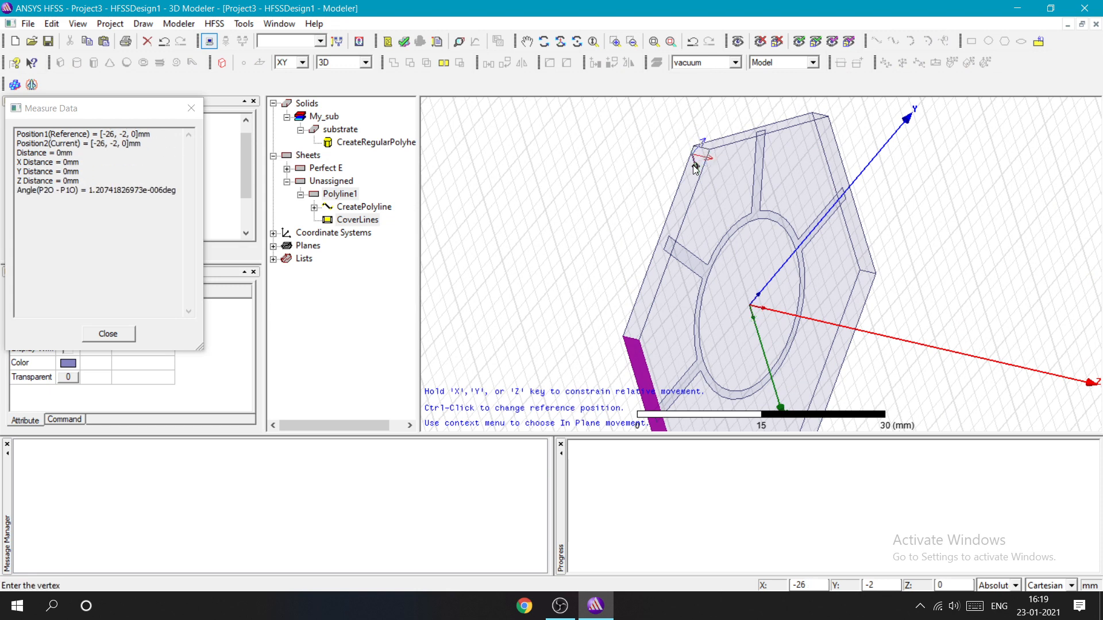
key(Escape)
scroll(710, 129, up, 3)
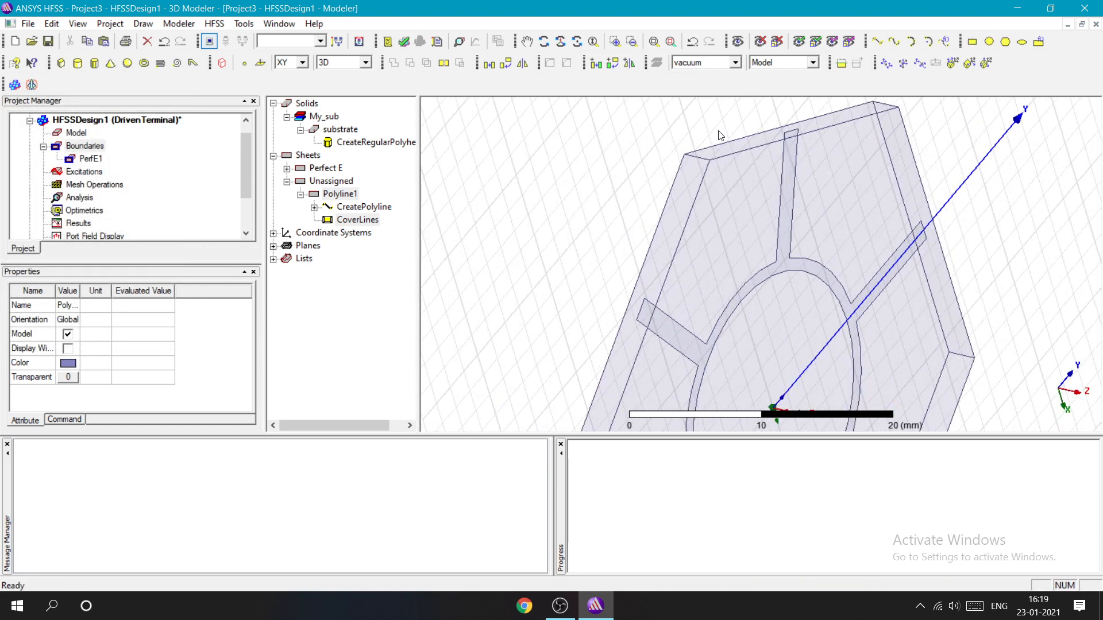
Step: Draw a closed polyline sheet over the substrate's side face between the corners at X -25.4, Y 0 and X -12.7, Y -22 mm
click(878, 41)
alt+drag(723, 188, 727, 123)
click(726, 112)
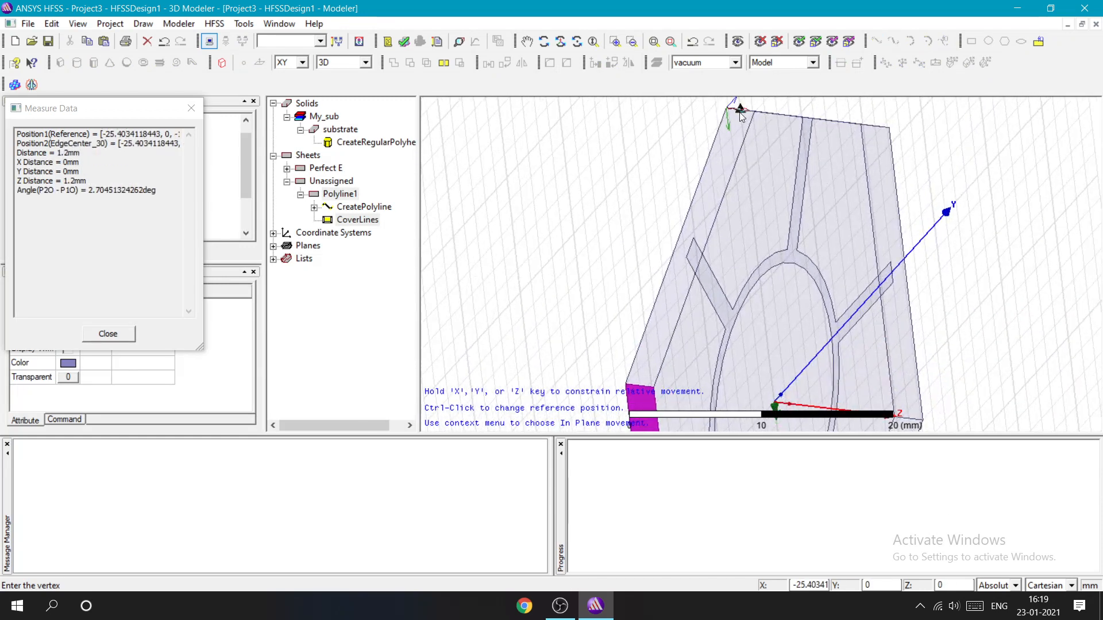
click(755, 114)
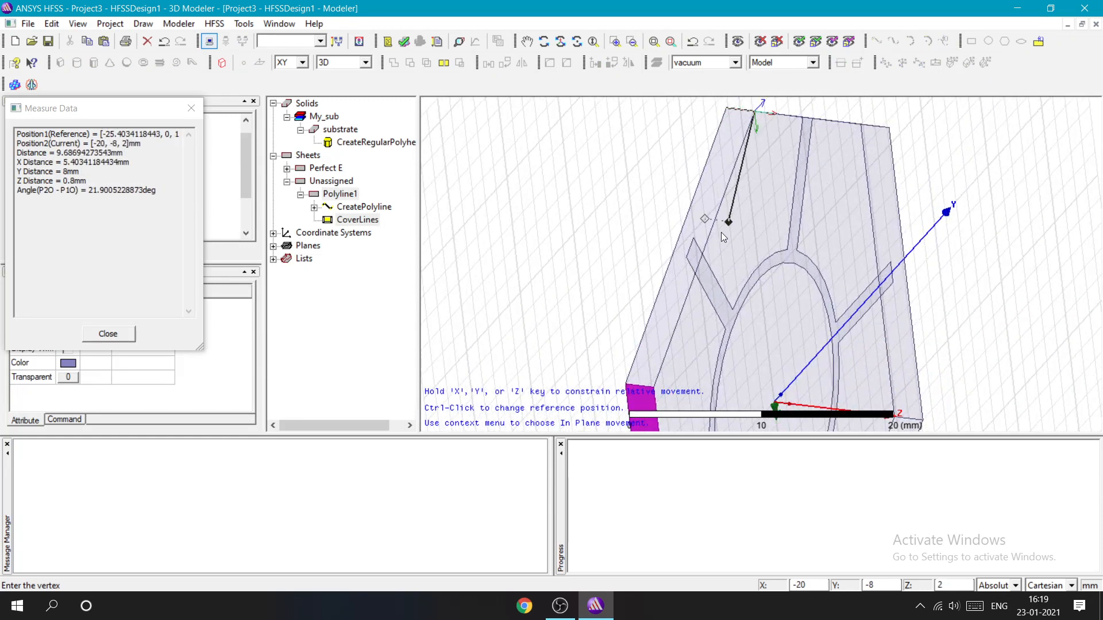
click(653, 390)
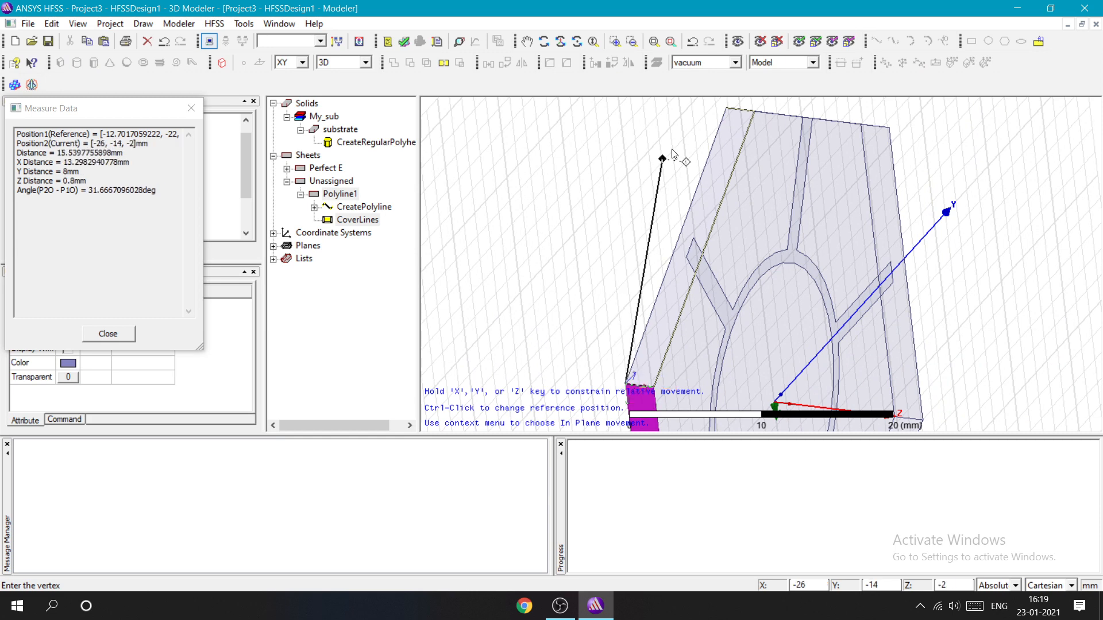
click(726, 112)
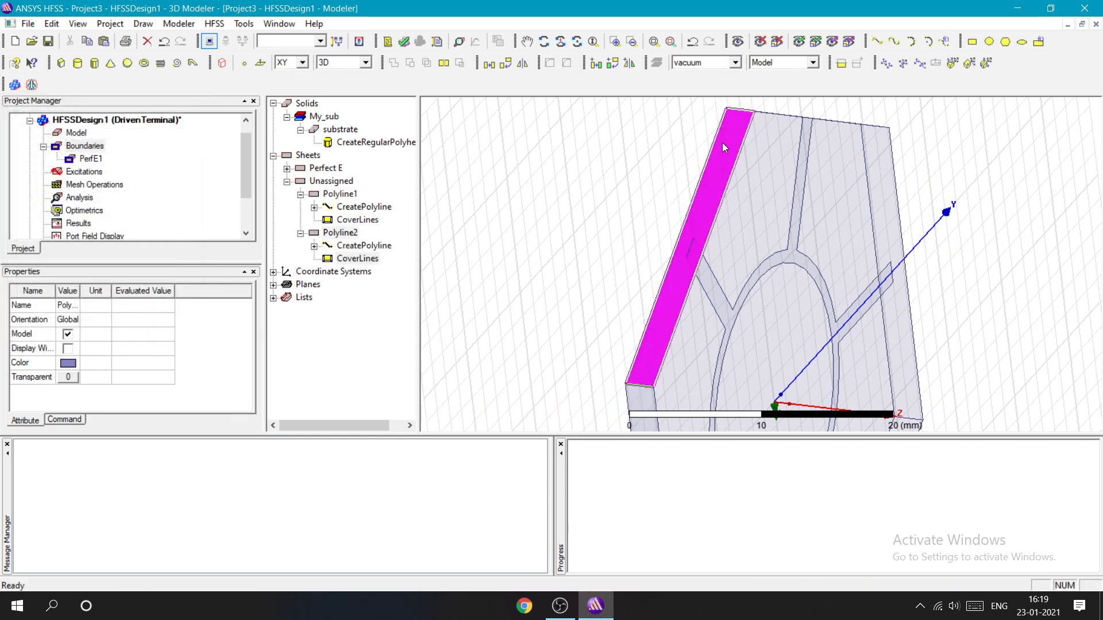
Step: Draw a closed polyline sheet over the substrate's side face between the corners at X -12.7, Y 22 and X -25.4, Y 0 mm
scroll(711, 169, down, 1)
middle_drag(710, 174, 611, 302)
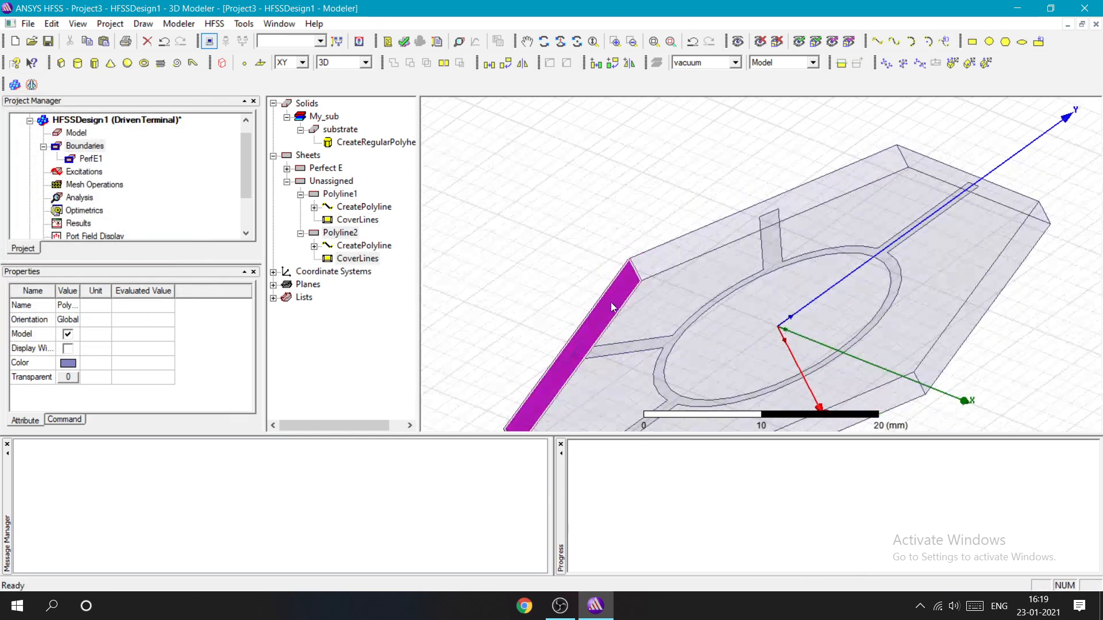
click(679, 179)
click(877, 41)
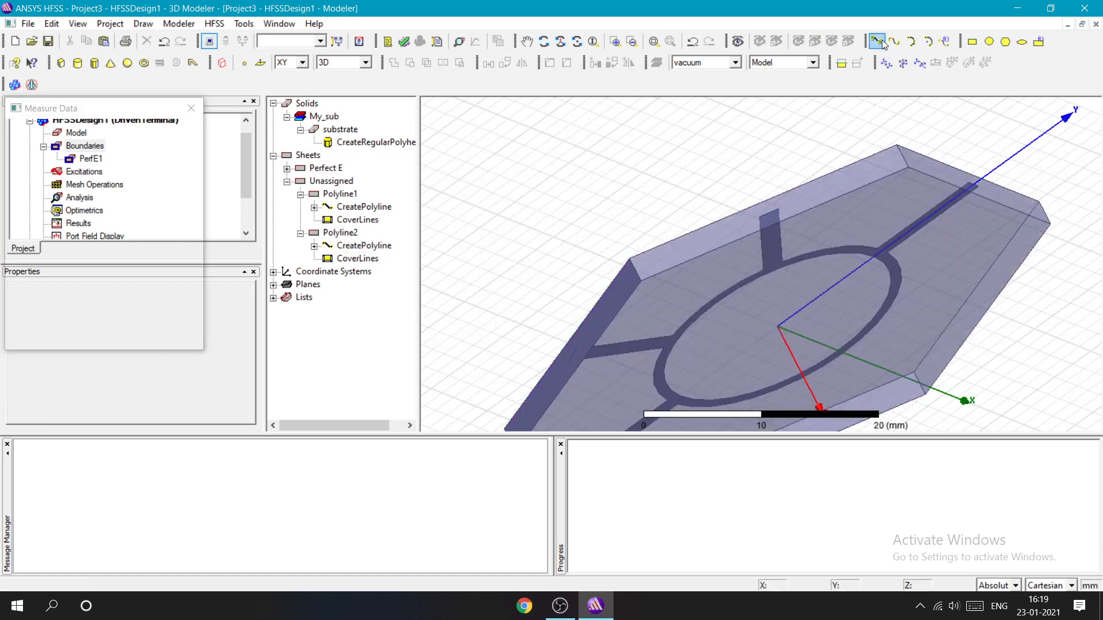
click(893, 146)
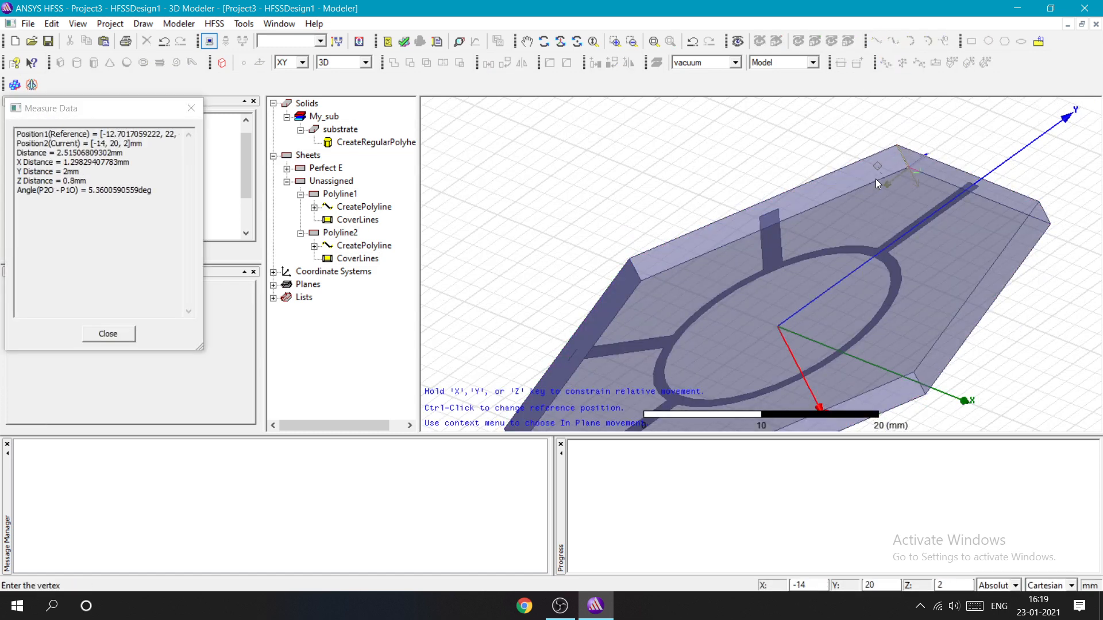
click(629, 259)
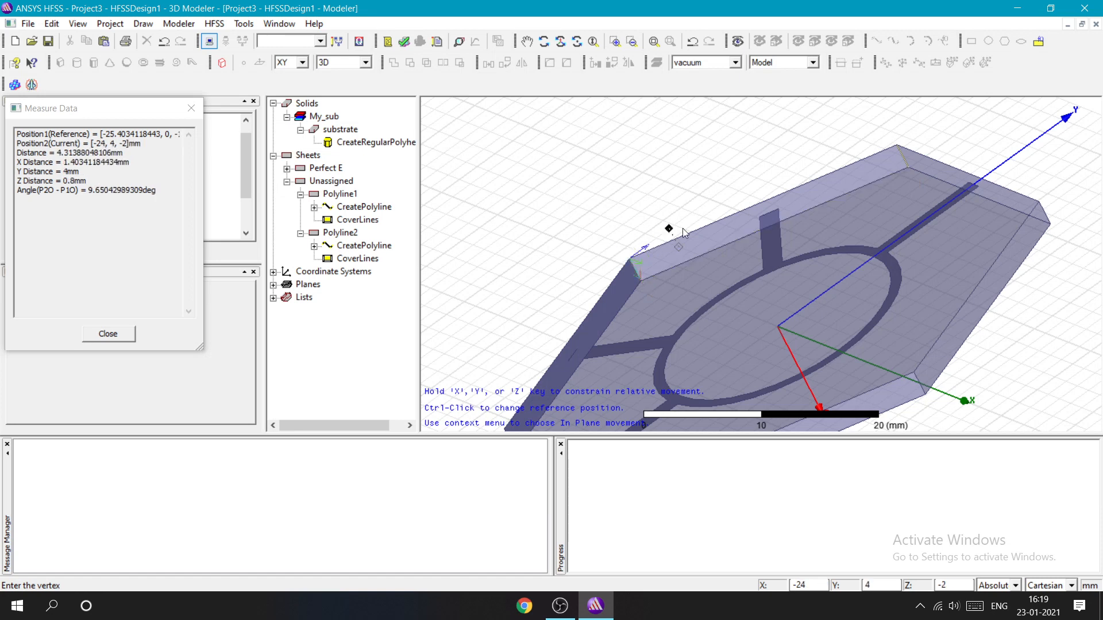
click(891, 149)
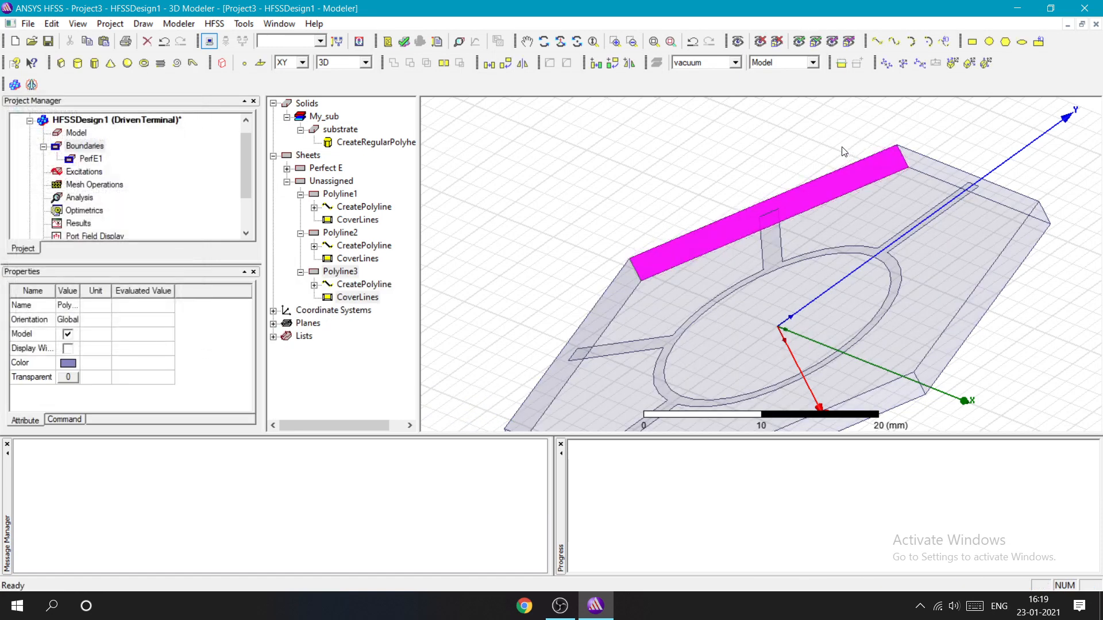
Step: Draw a closed polyline sheet over the substrate's side face at Y 22 mm, from X -12.7 to 12.7 mm
alt+drag(892, 150, 736, 179)
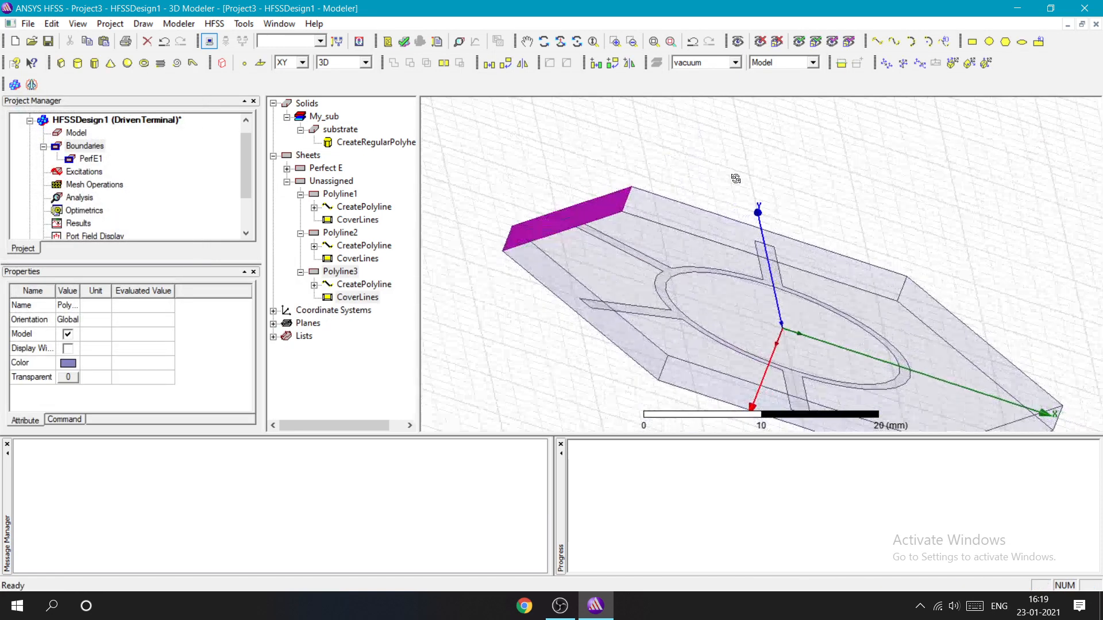
click(876, 42)
click(622, 207)
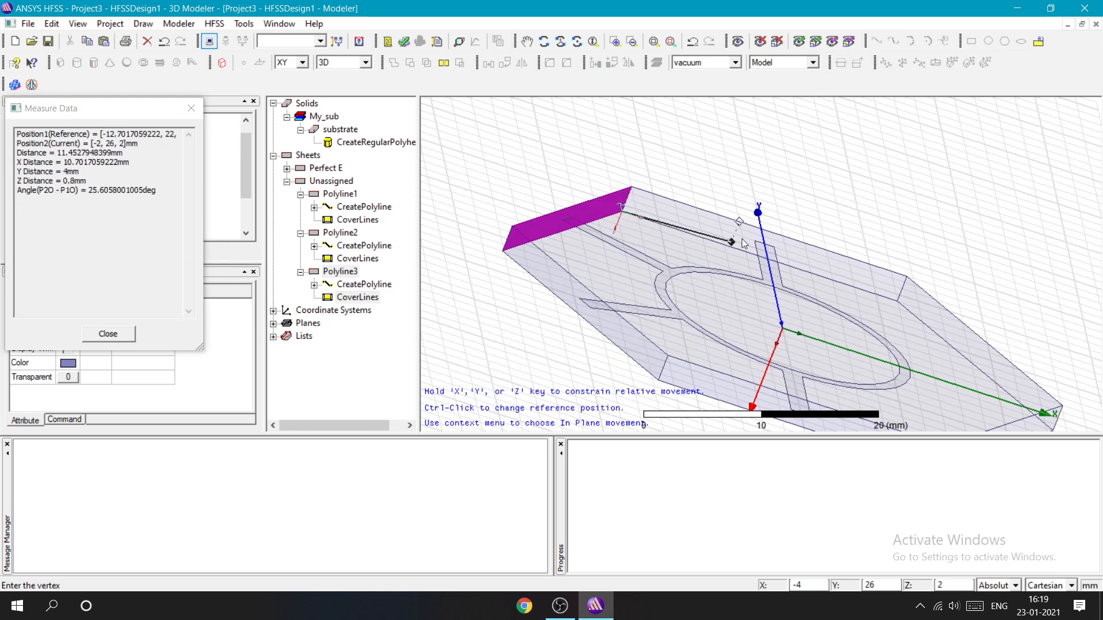
click(897, 297)
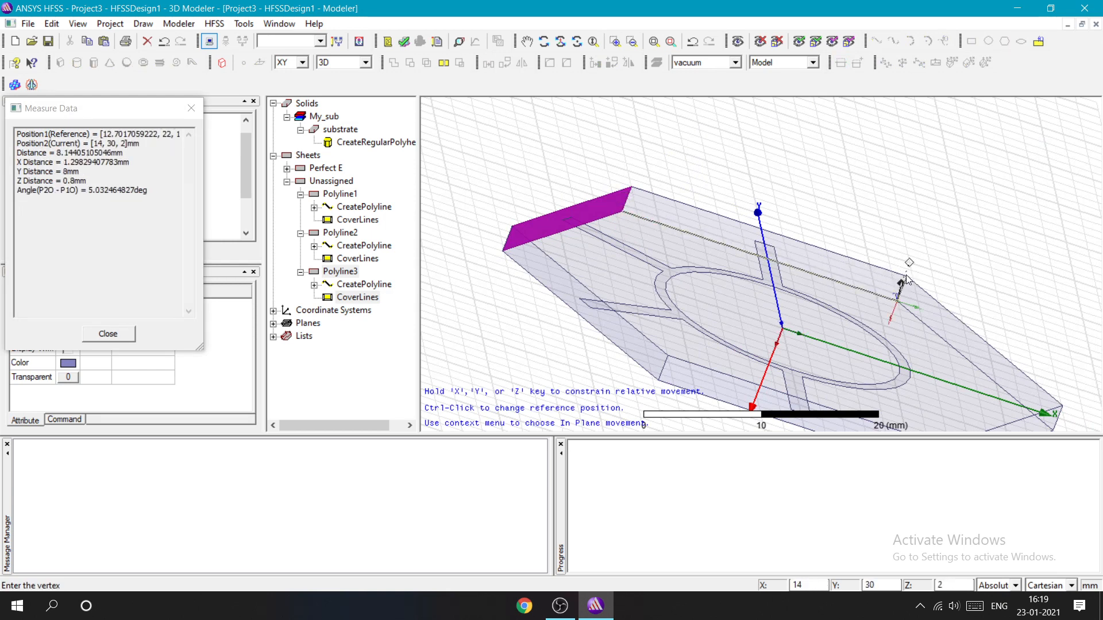
click(633, 192)
double_click(624, 209)
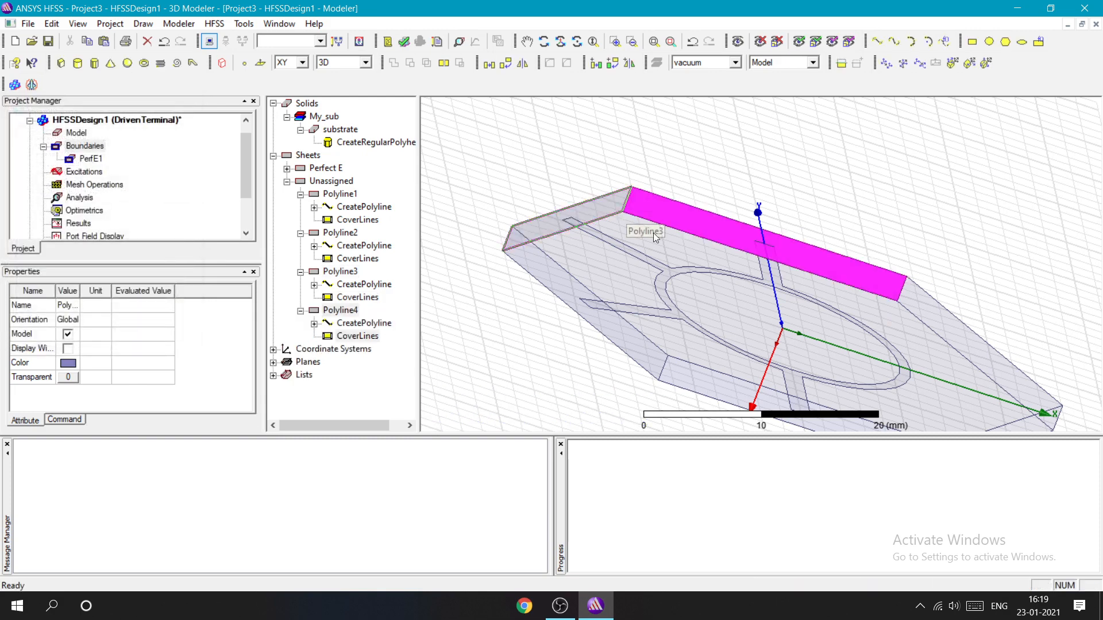
Step: Temporarily hide the substrate to inspect the four side-face sheets against the ring's strips, and restore its visibility
middle_drag(733, 306, 645, 386)
scroll(806, 208, down, 1)
scroll(806, 208, down, 2)
click(643, 333)
middle_drag(640, 315, 563, 335)
click(805, 377)
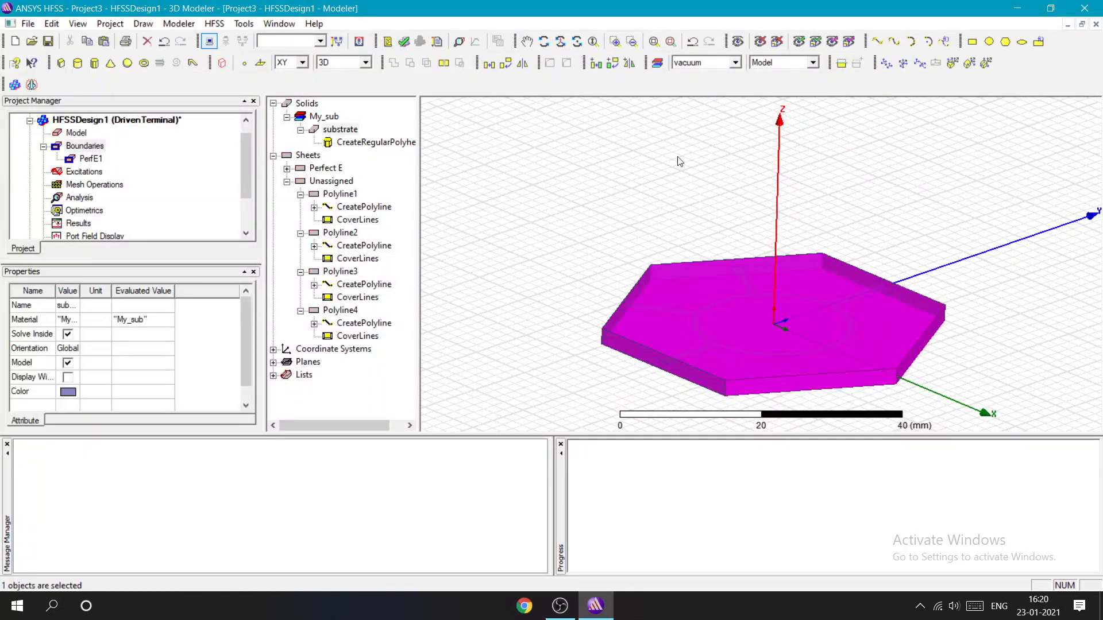
click(737, 41)
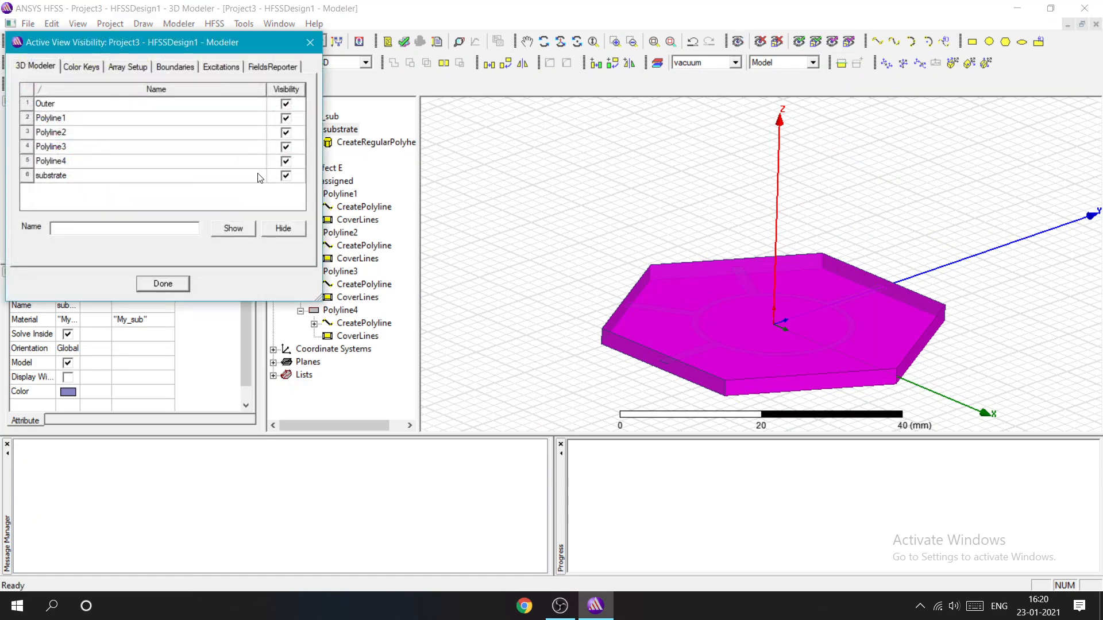
click(286, 176)
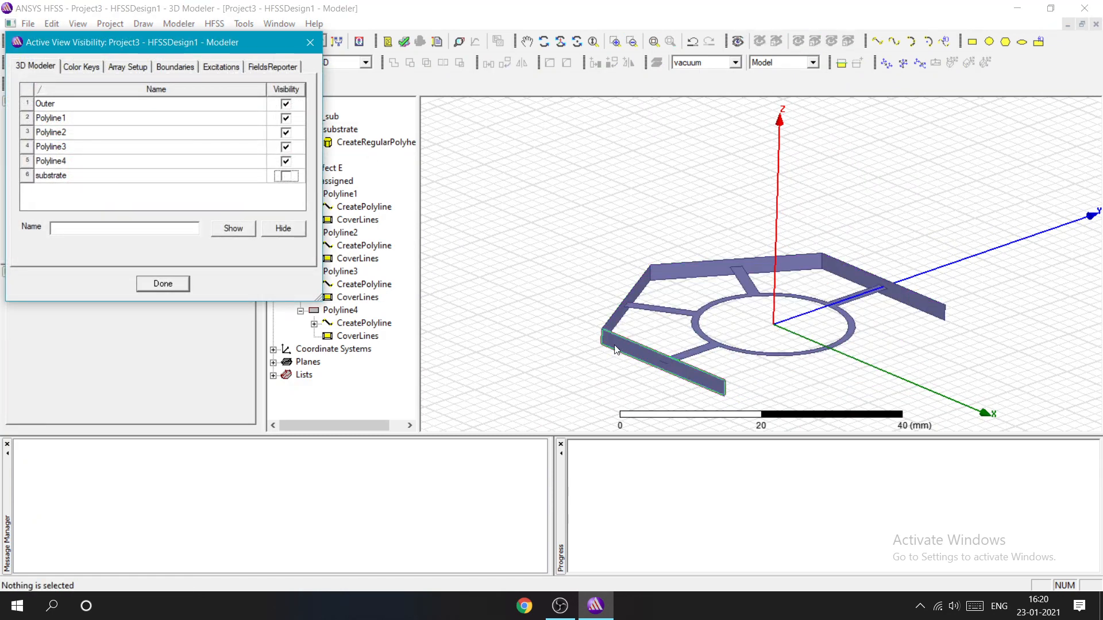
click(286, 176)
click(168, 287)
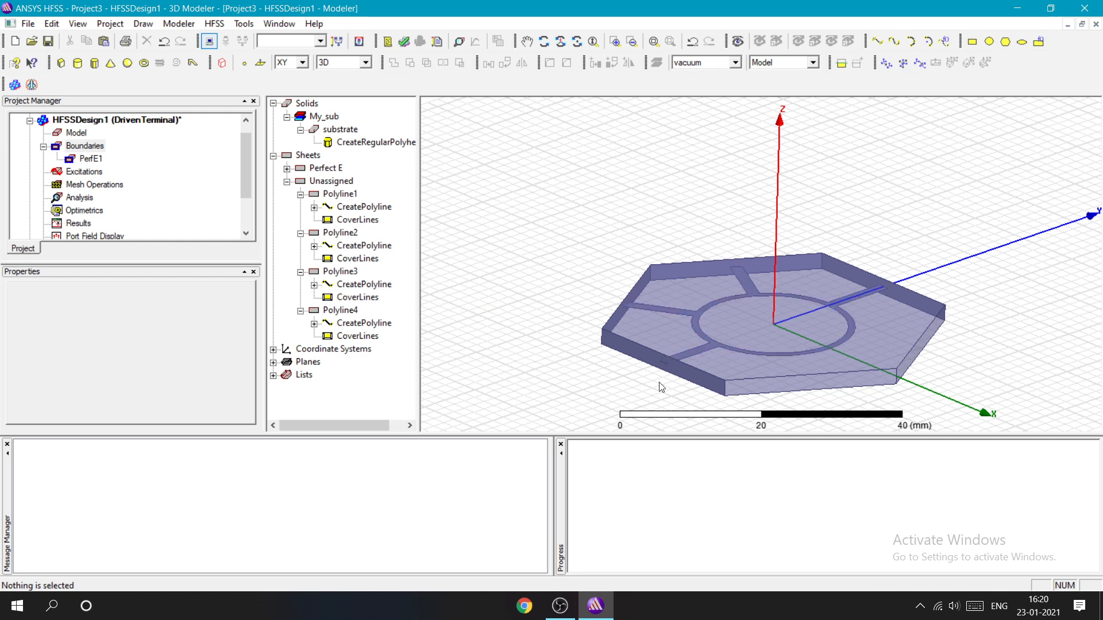
Step: Rename the Polyline1 sheet on the side face at Y -22 mm as Port_1
alt+drag(574, 381, 572, 342)
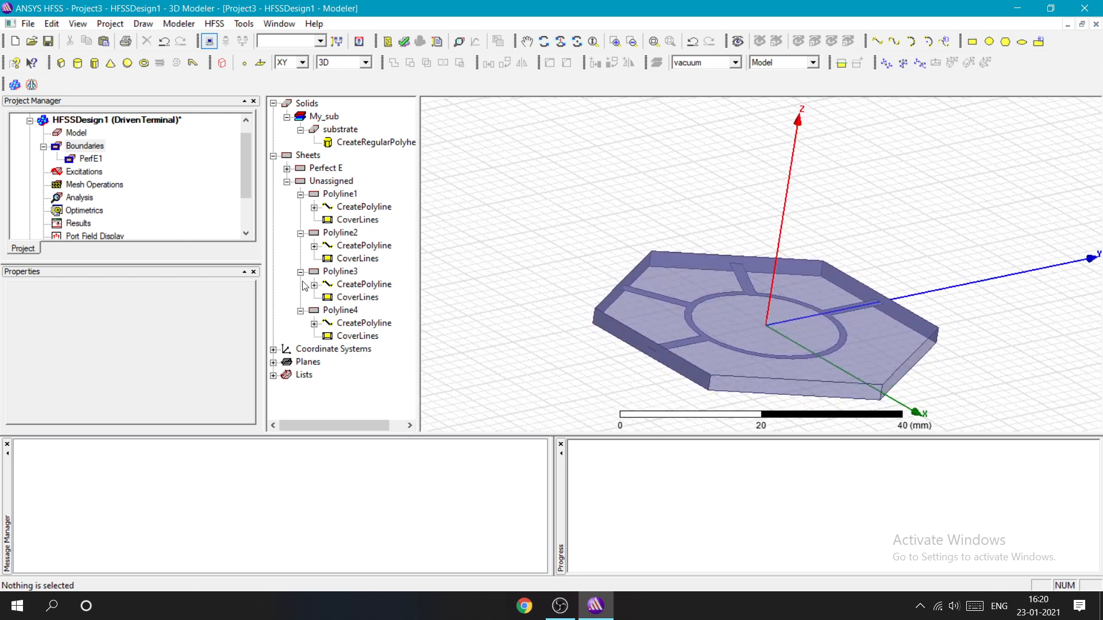
click(339, 194)
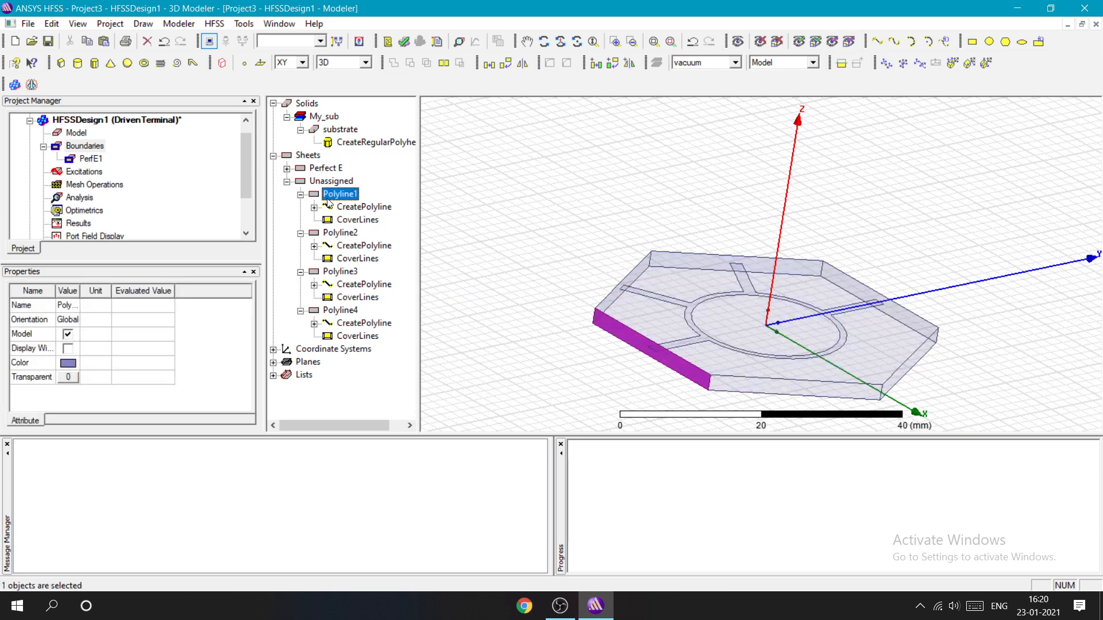
right_click(329, 203)
click(369, 356)
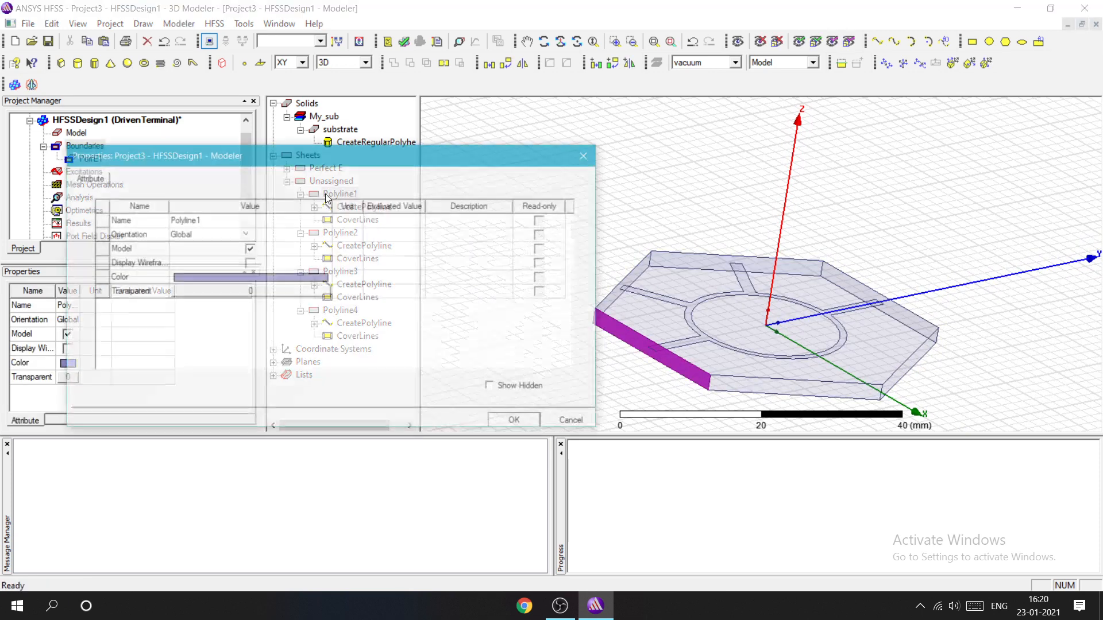
click(251, 220)
key(BackSpace)
key(Caps_Lock)
text(P)
key(Caps_Lock)
text(o)
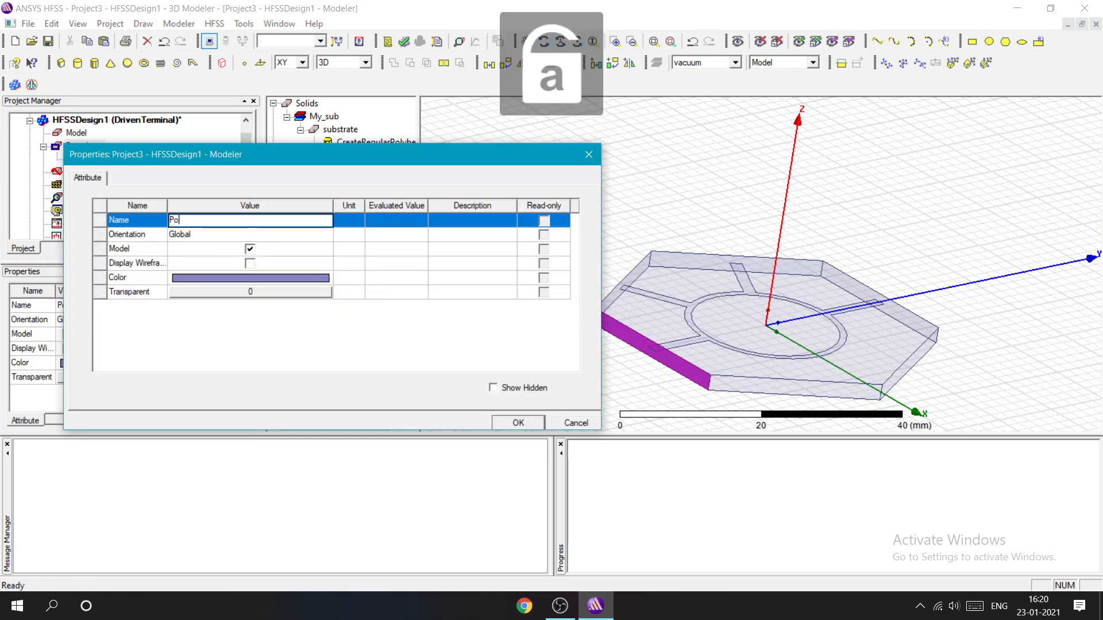
text(rt_1)
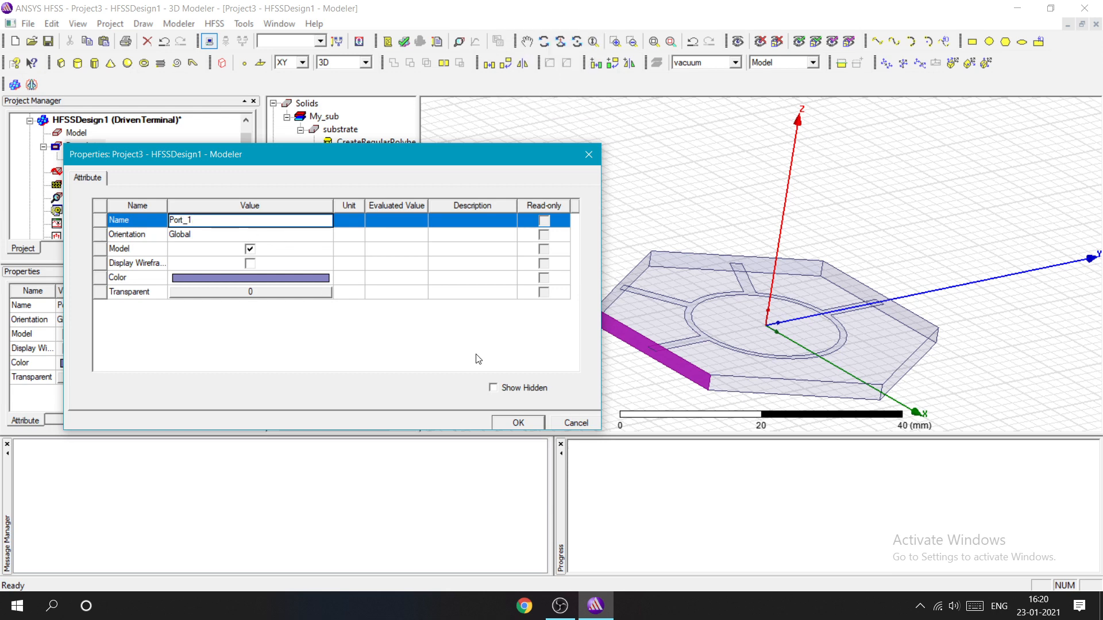
click(513, 423)
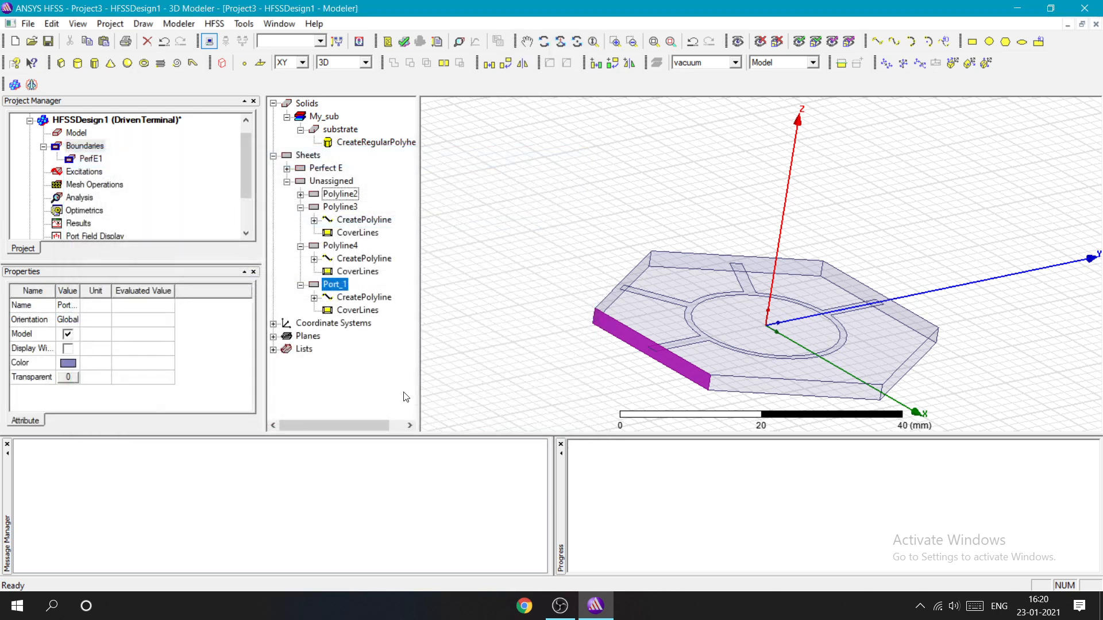
Step: Rename the Polyline2 side-face sheet as Port_2
double_click(340, 194)
click(228, 222)
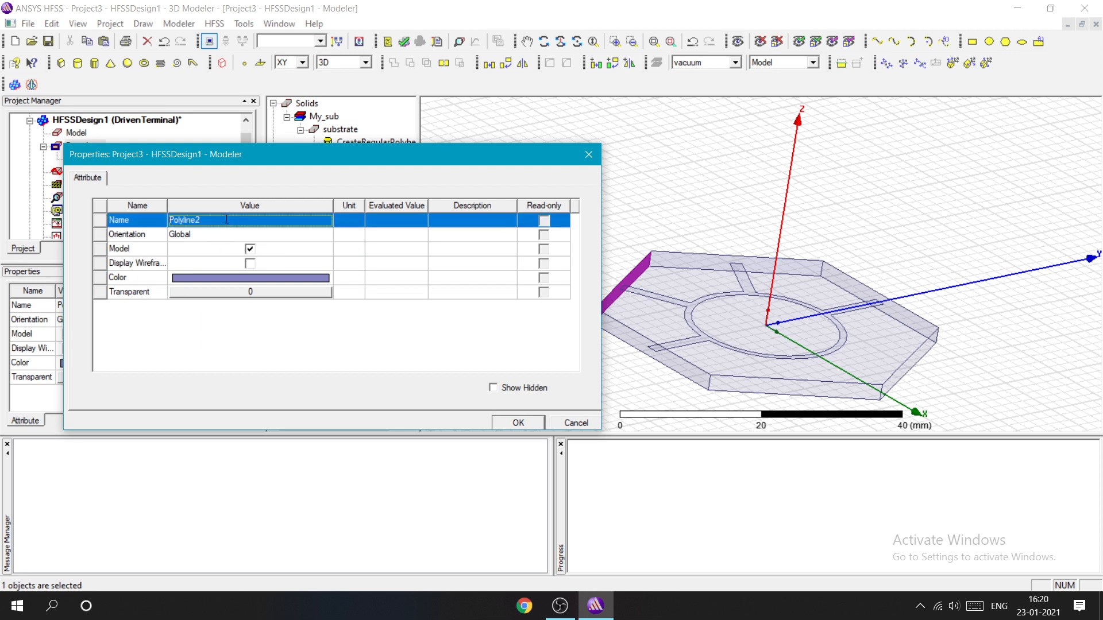
key(Delete)
key(Caps_Lock)
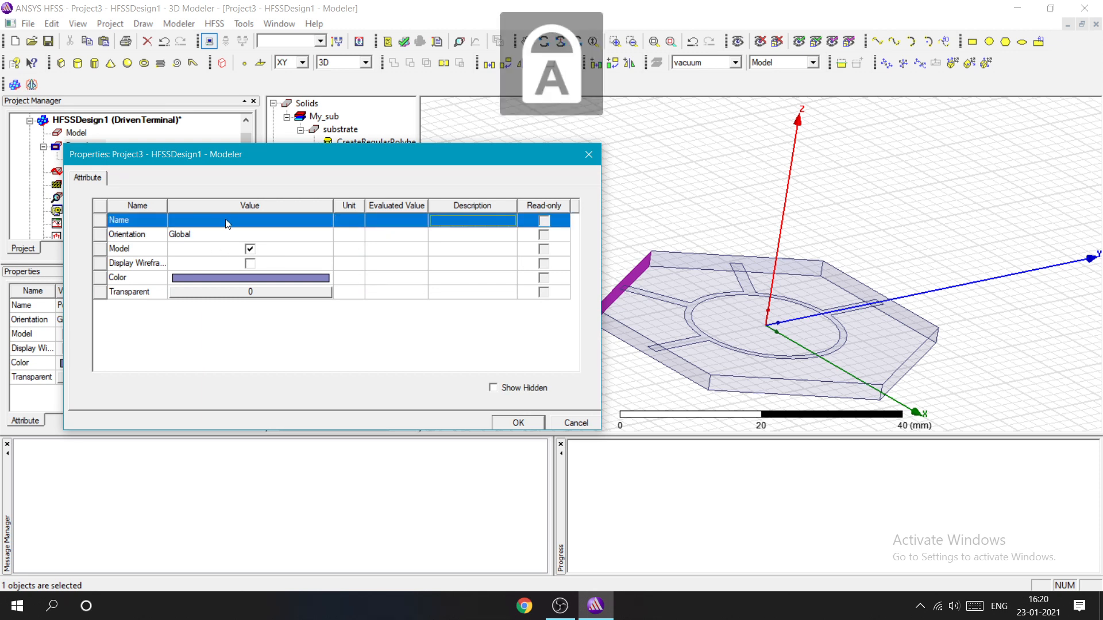
key(Caps_Lock)
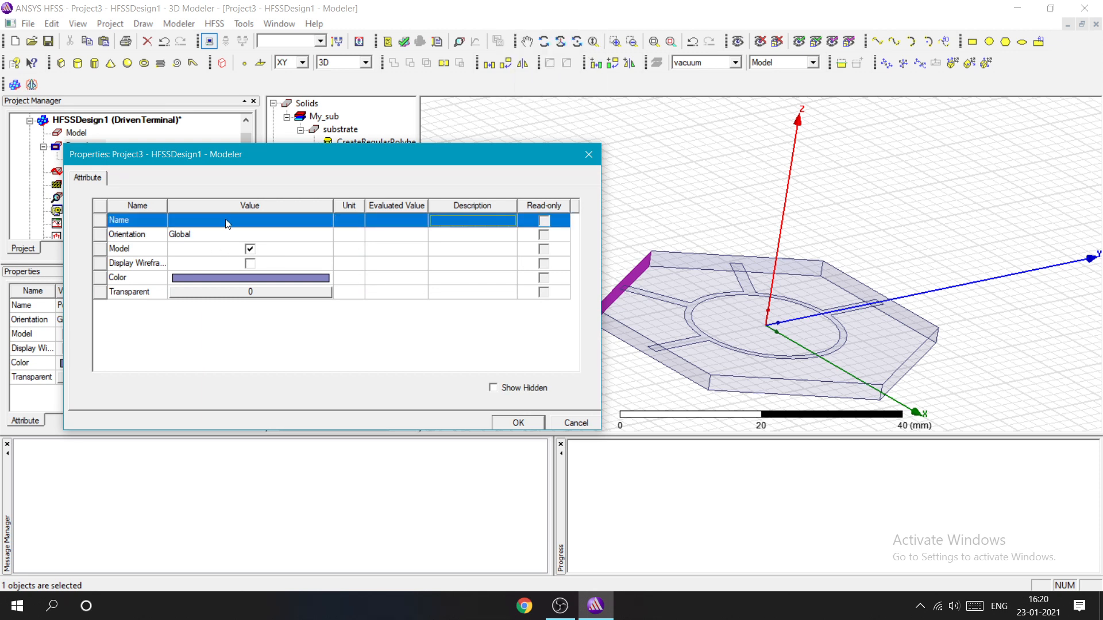
click(211, 220)
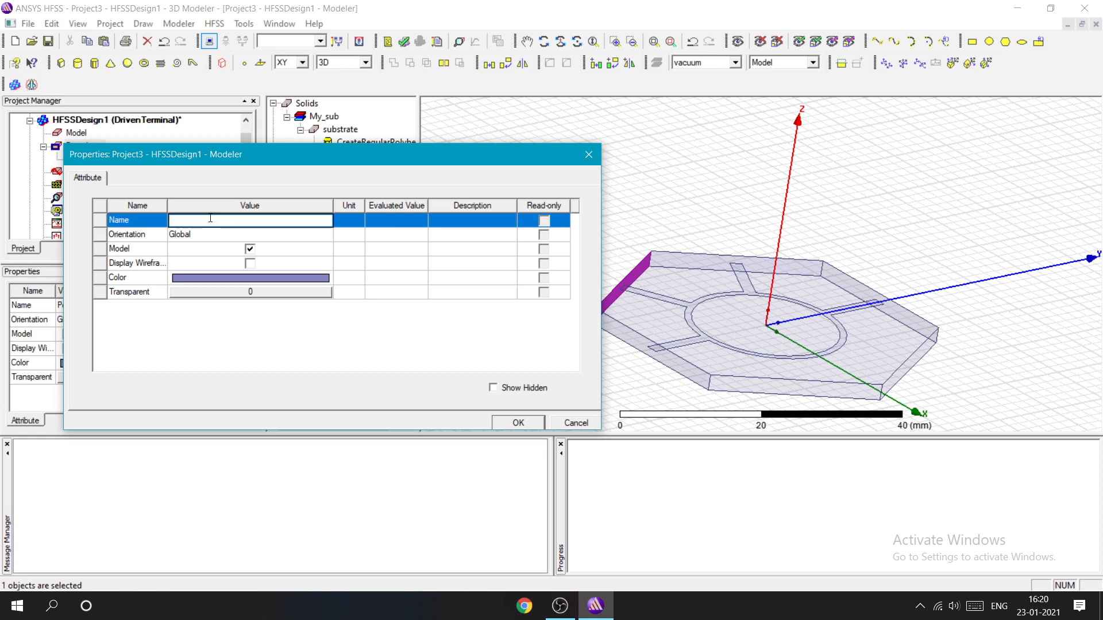
key(Caps_Lock)
text(P)
key(Caps_Lock)
text(oe)
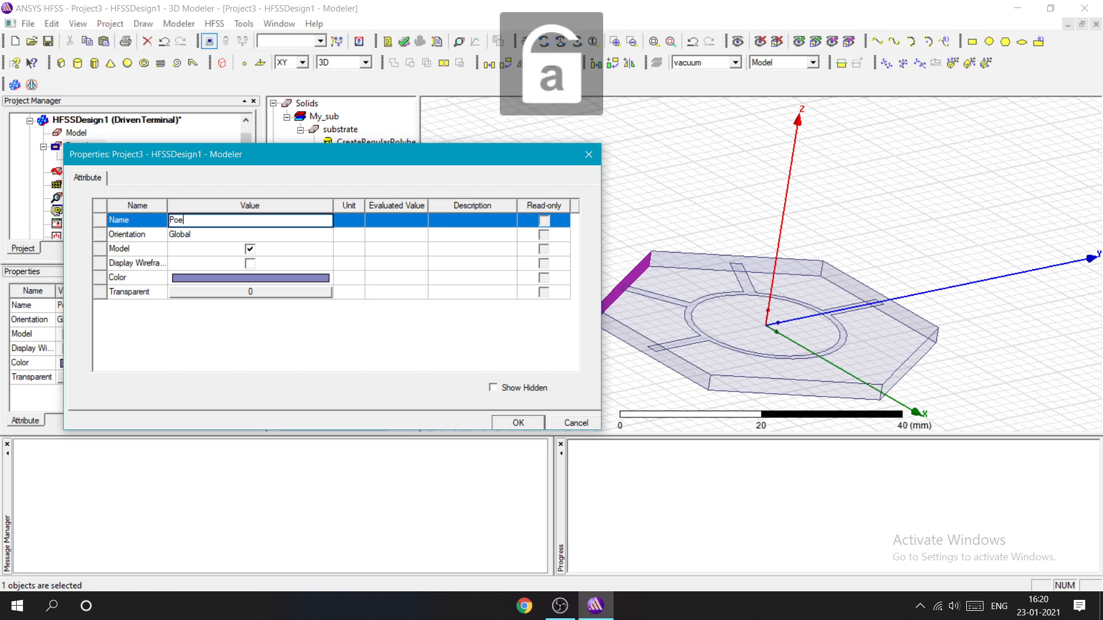
key(BackSpace)
text(rt_2)
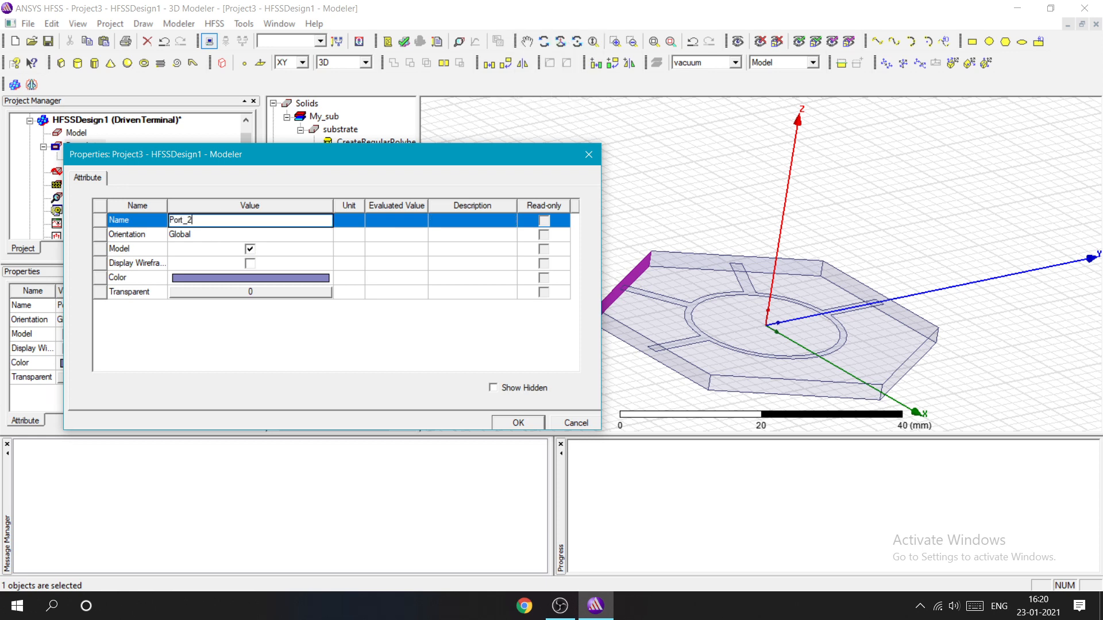
click(517, 423)
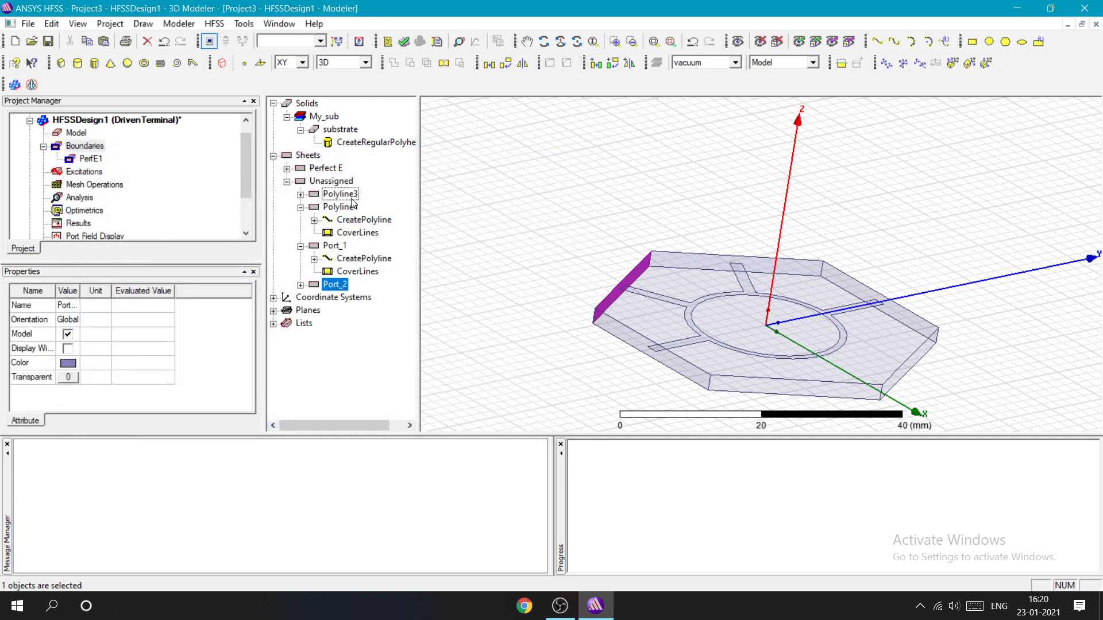
Step: Rename the Polyline3 side-face sheet as Port_3
double_click(350, 197)
click(306, 222)
key(BackSpace)
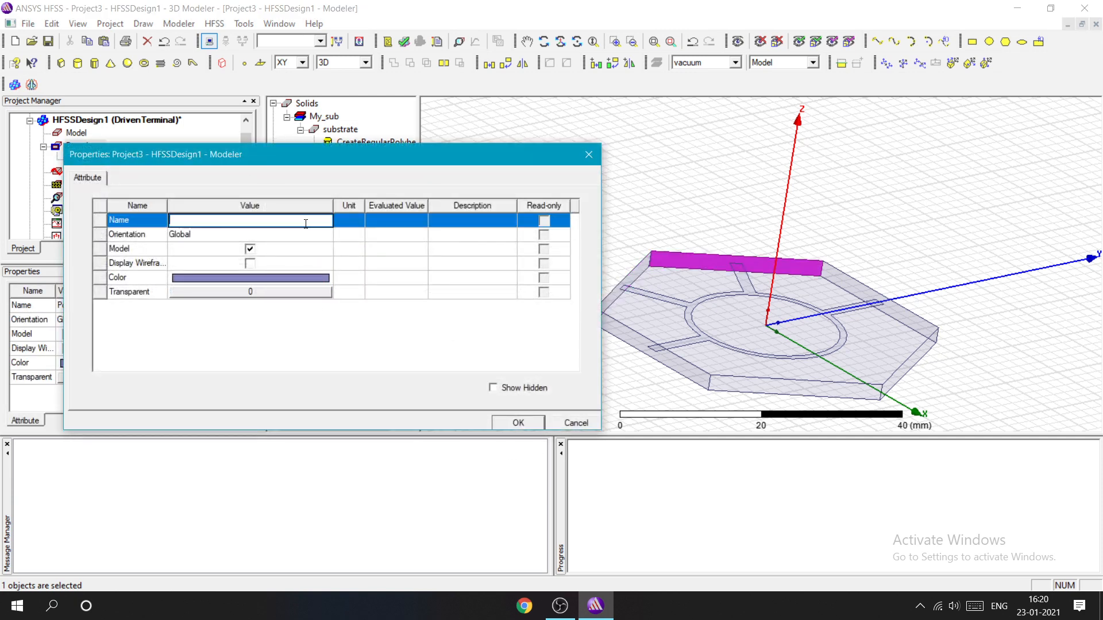
text(P)
key(Caps_Lock)
text(ort_3)
click(542, 423)
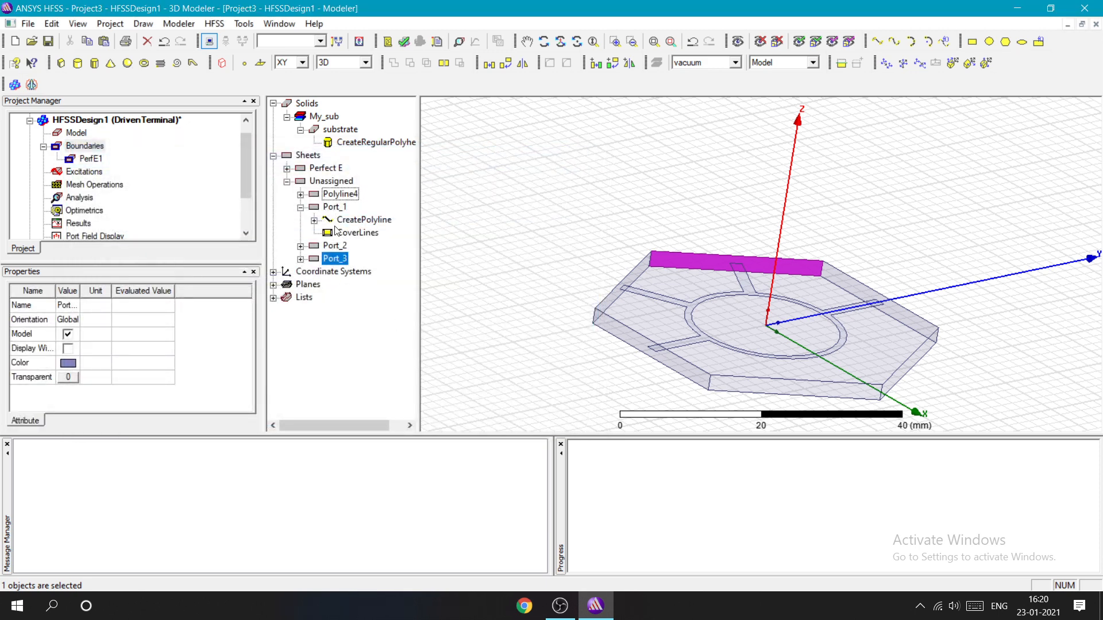
Step: Rename the remaining Polyline4 side-face sheet as Port_4
double_click(335, 208)
click(580, 155)
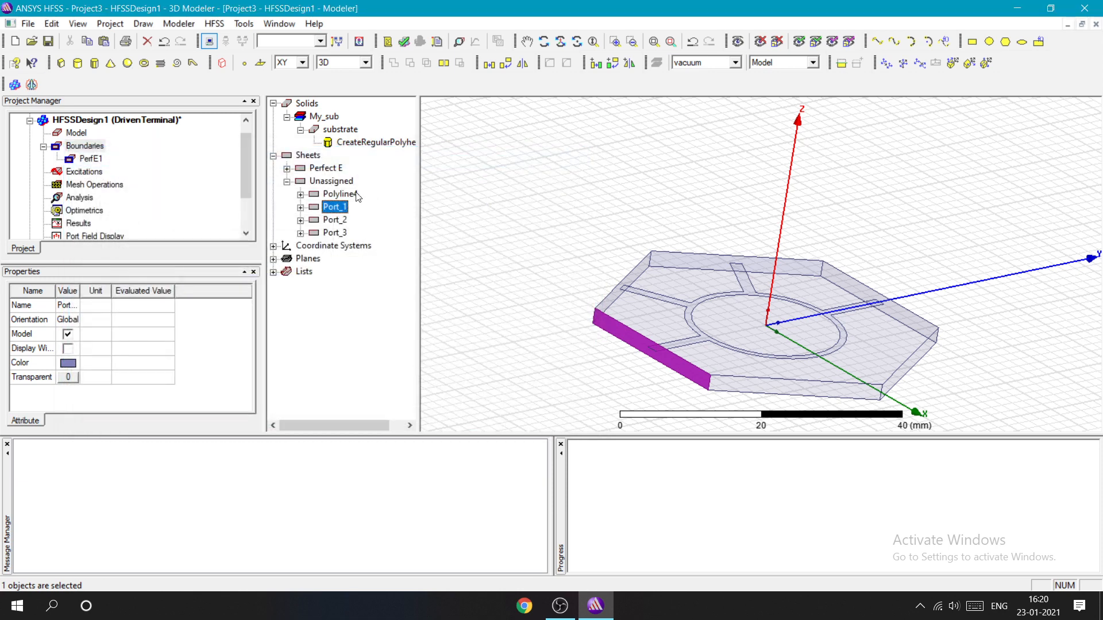
double_click(354, 191)
click(274, 221)
click(274, 221)
text(P)
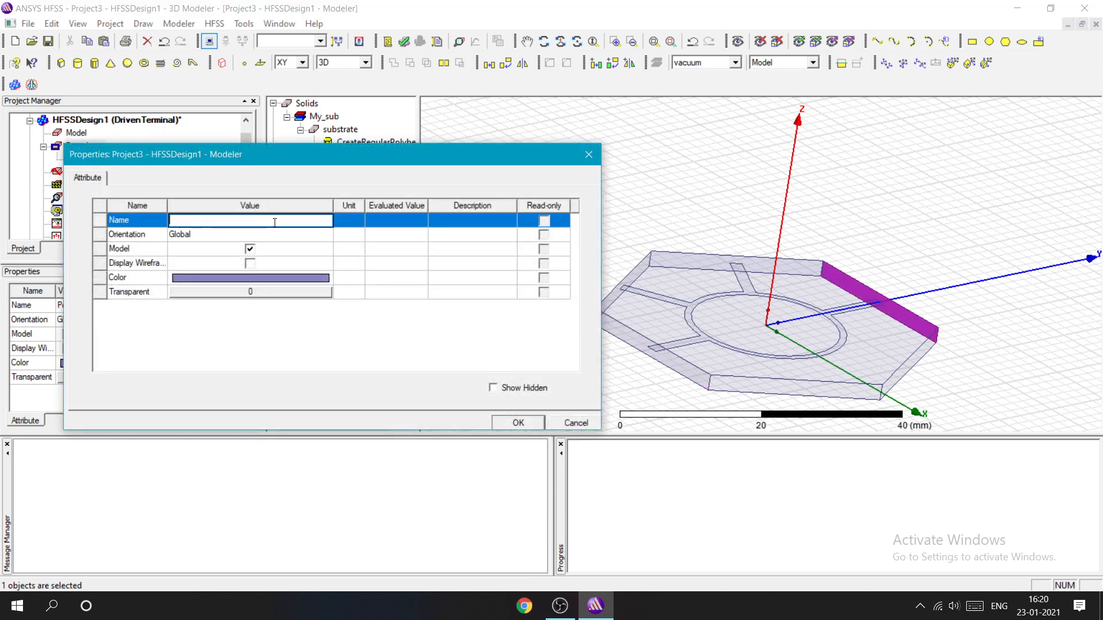
key(Caps_Lock)
text(ort_4)
click(515, 423)
click(498, 363)
alt+drag(497, 364, 495, 361)
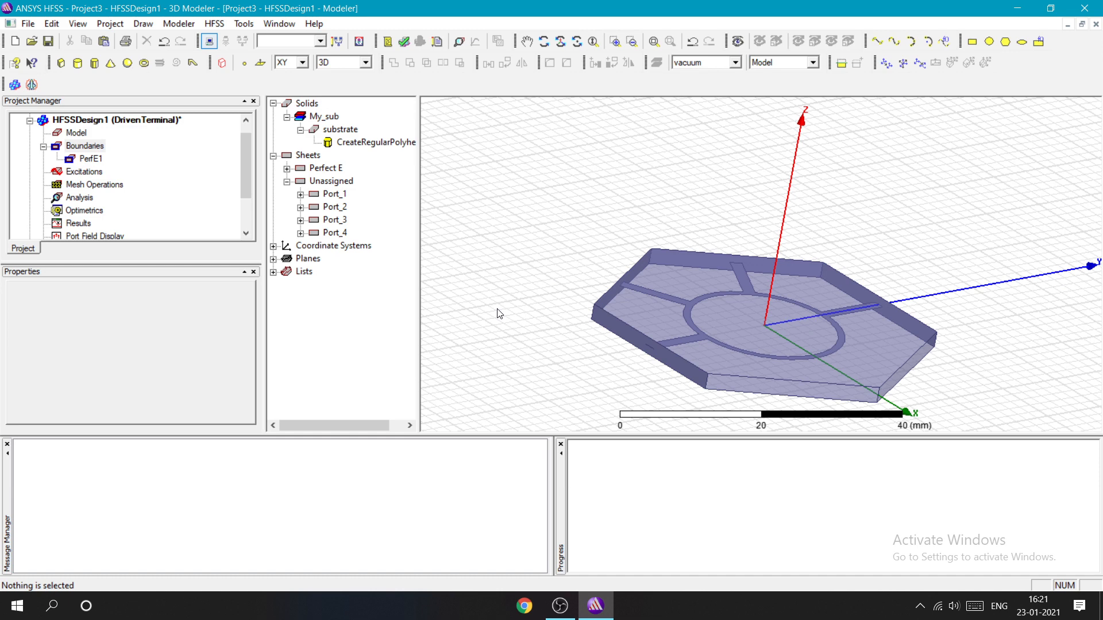
Step: Assign a wave port excitation to the Port_1 sheet without a reference conductor, and list the sheets grouped as wave ports
click(331, 195)
right_click(341, 200)
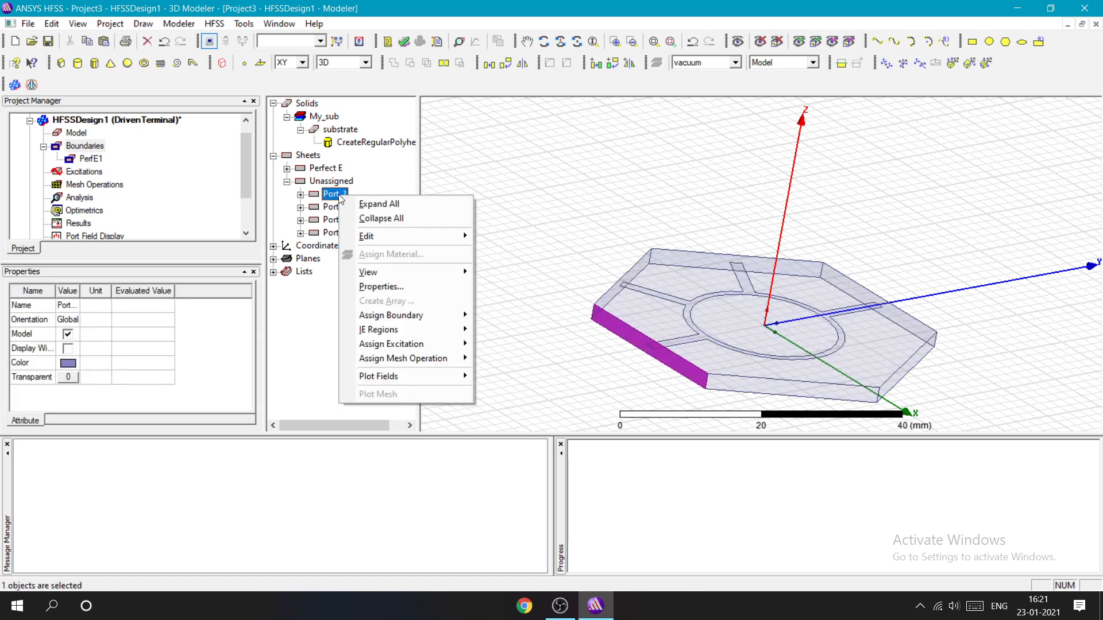
mouse_move(424, 345)
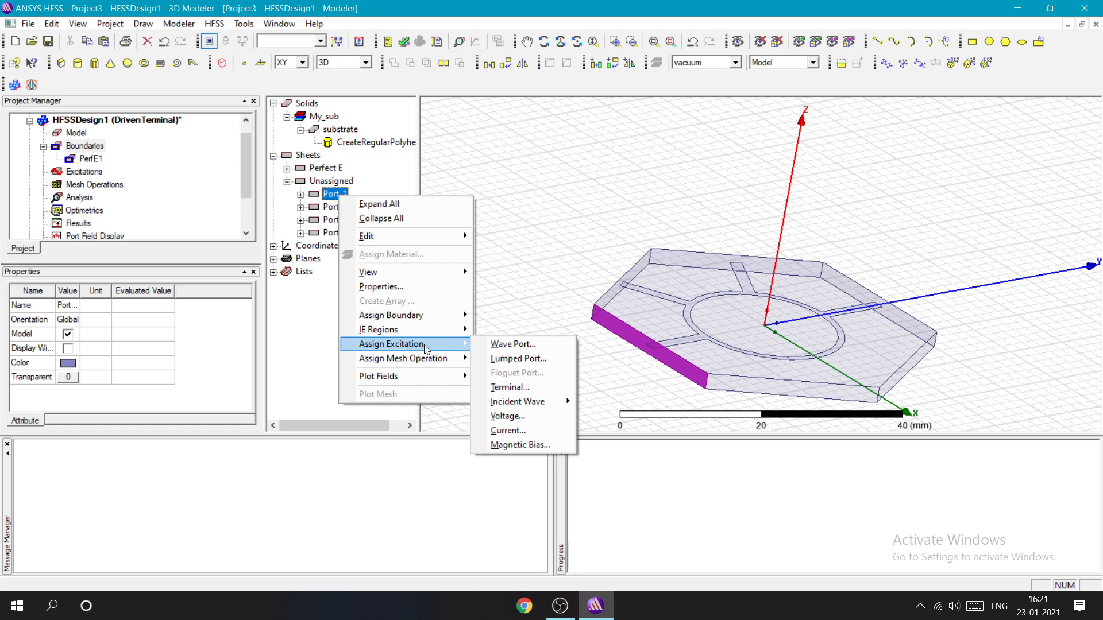
click(494, 344)
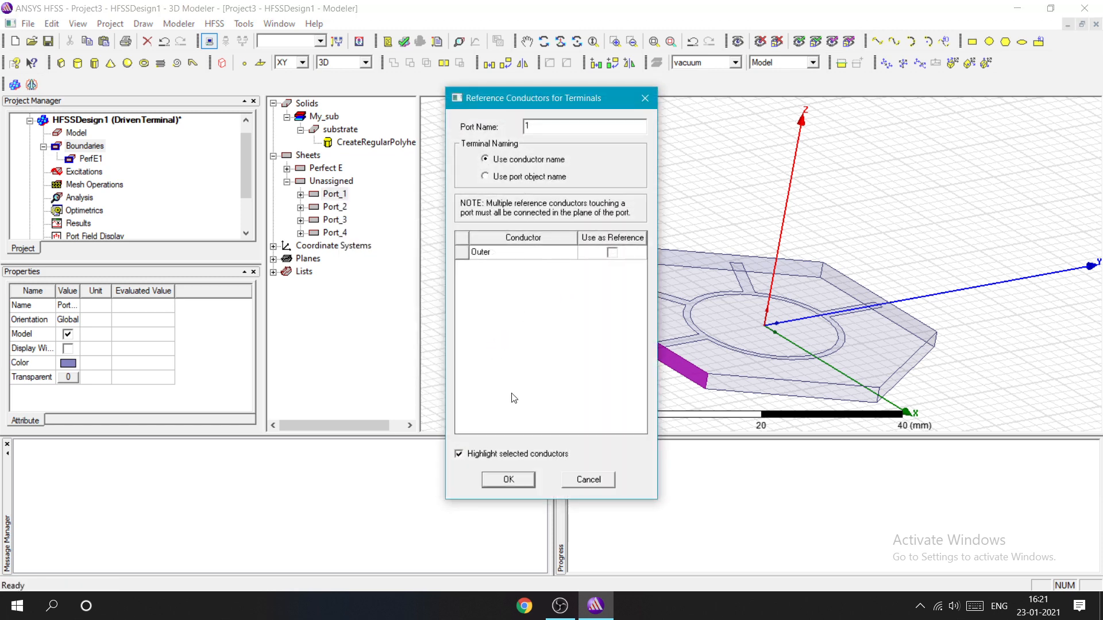
click(508, 479)
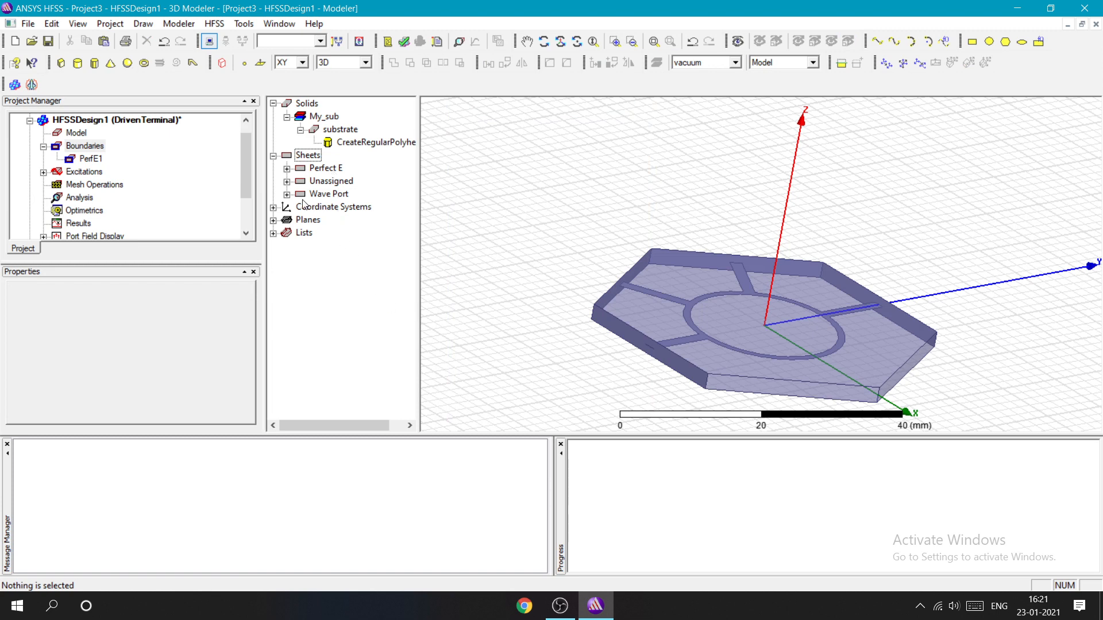
click(287, 194)
click(287, 195)
click(287, 194)
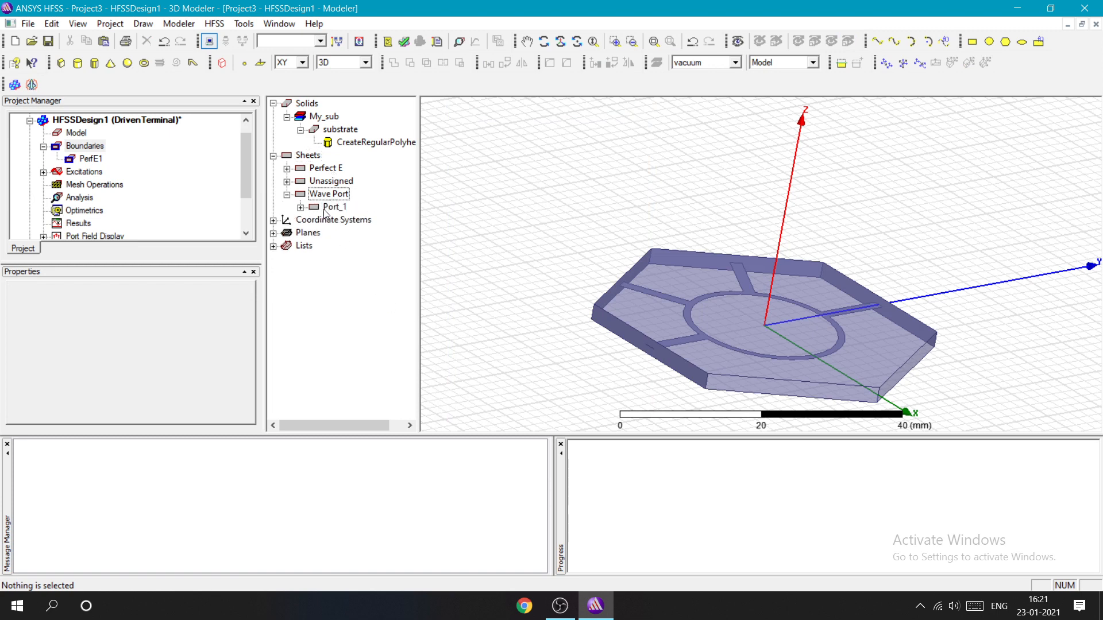
Step: Assign a wave port excitation to the unassigned Port_2 sheet, leaving Outer unmarked as reference
click(287, 181)
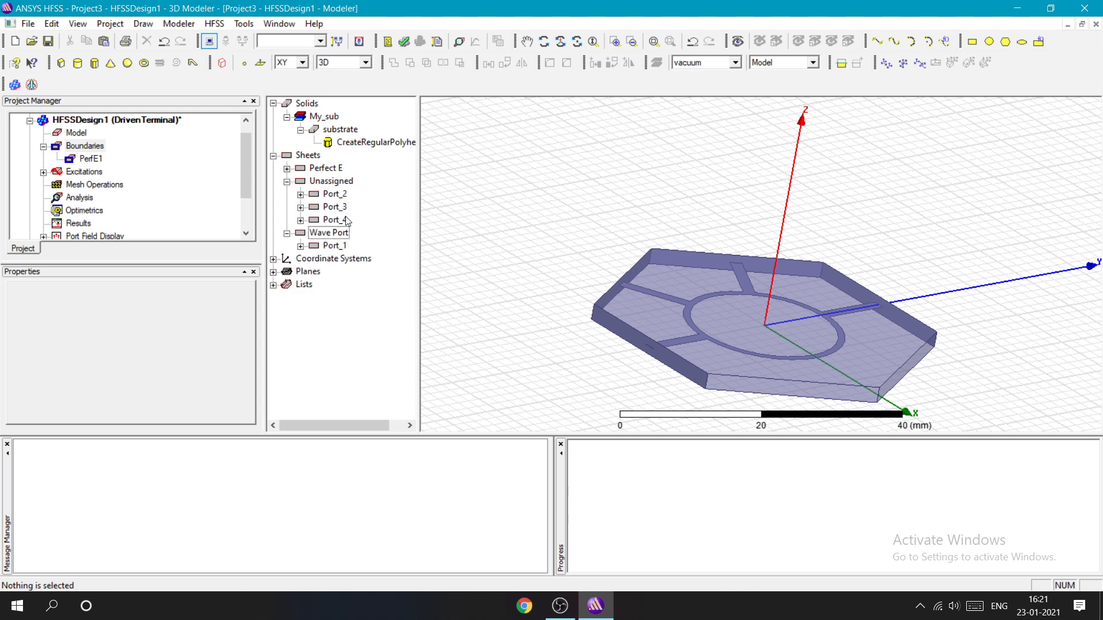
click(338, 194)
right_click(336, 194)
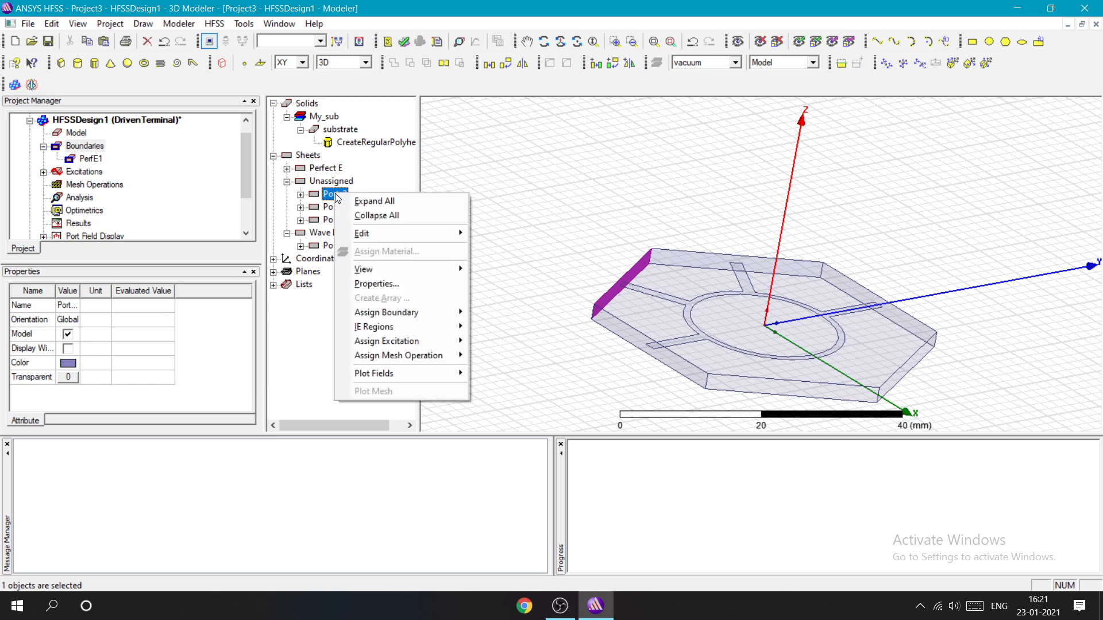
mouse_move(415, 341)
click(645, 342)
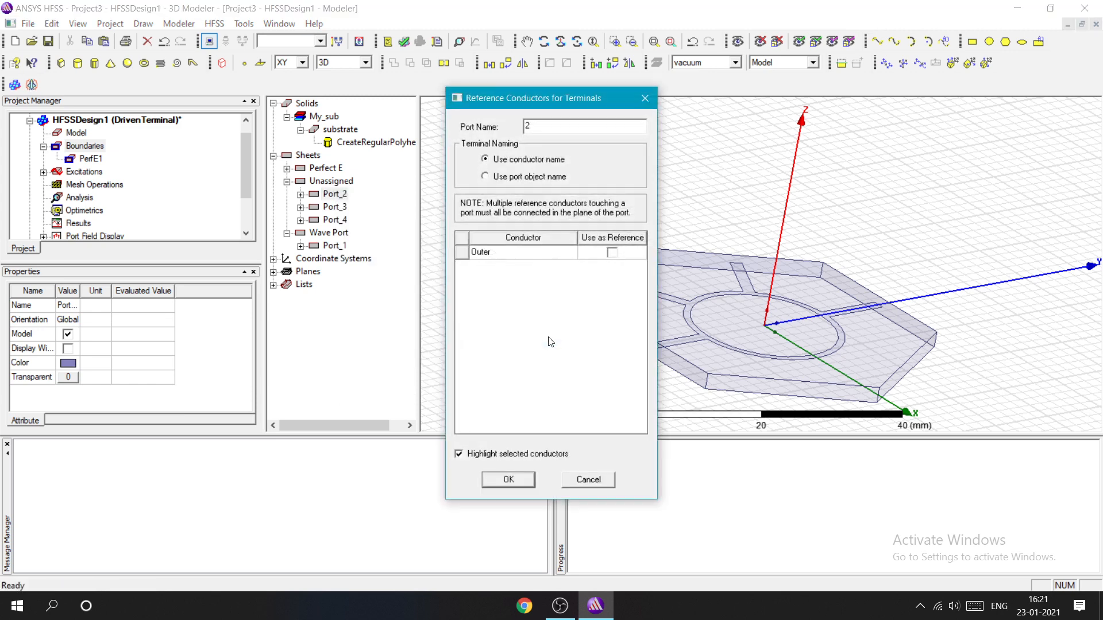
click(506, 480)
Step: Assign a wave port excitation to the Port_3 sheet, leaving Outer unmarked as reference
click(287, 169)
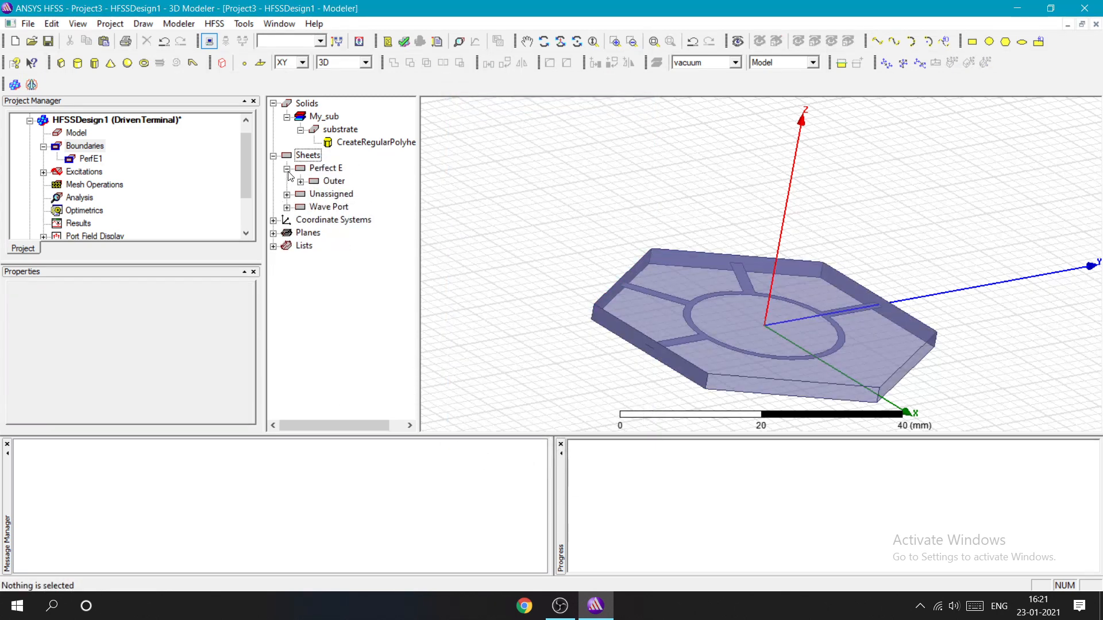
click(287, 168)
click(286, 180)
click(335, 193)
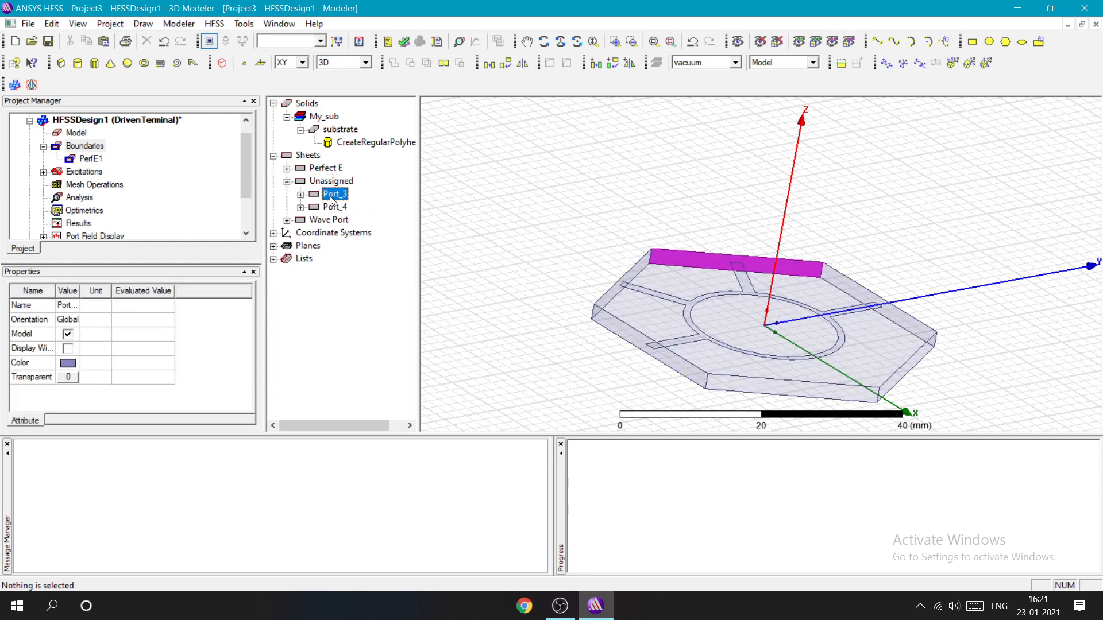
right_click(335, 194)
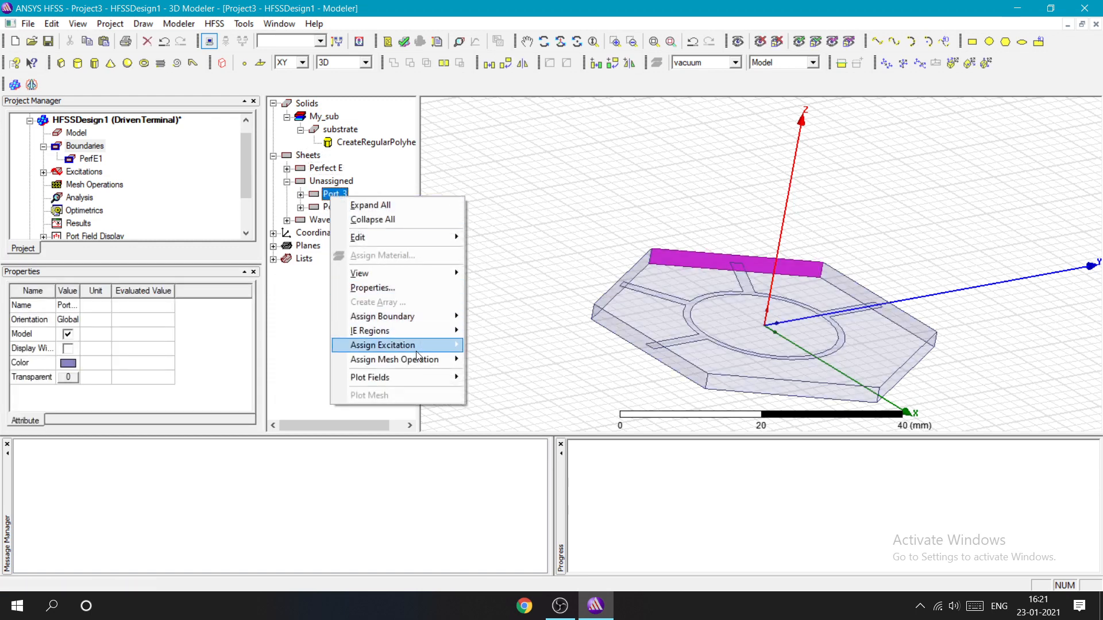
mouse_move(418, 347)
click(500, 345)
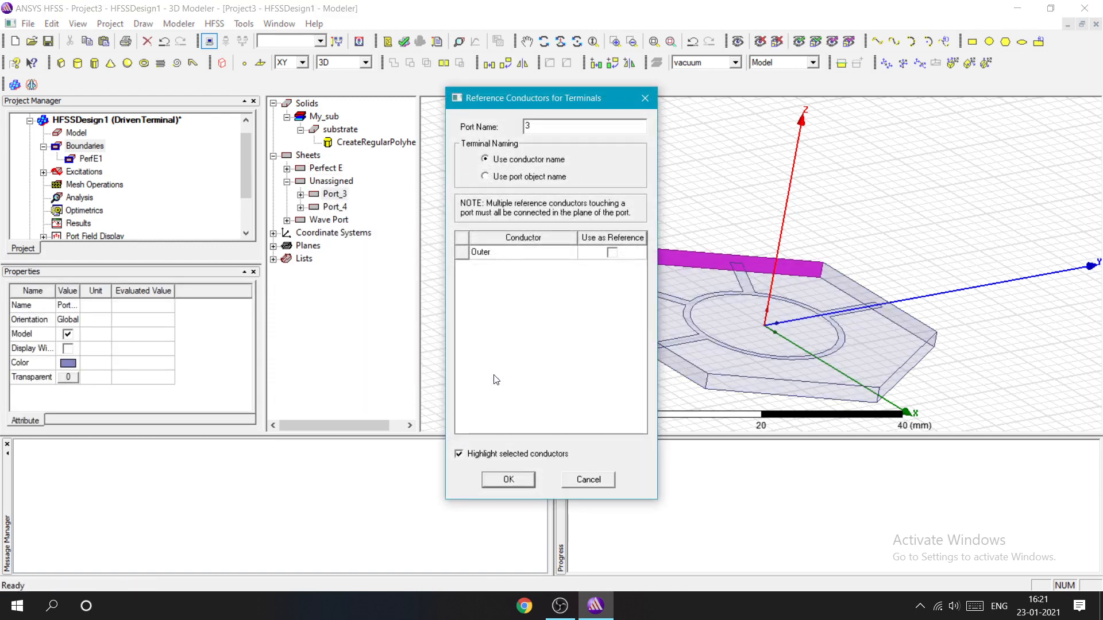
click(495, 482)
Step: Assign a wave port excitation to the last unassigned sheet, Port_4, leaving Outer unmarked as reference
click(287, 181)
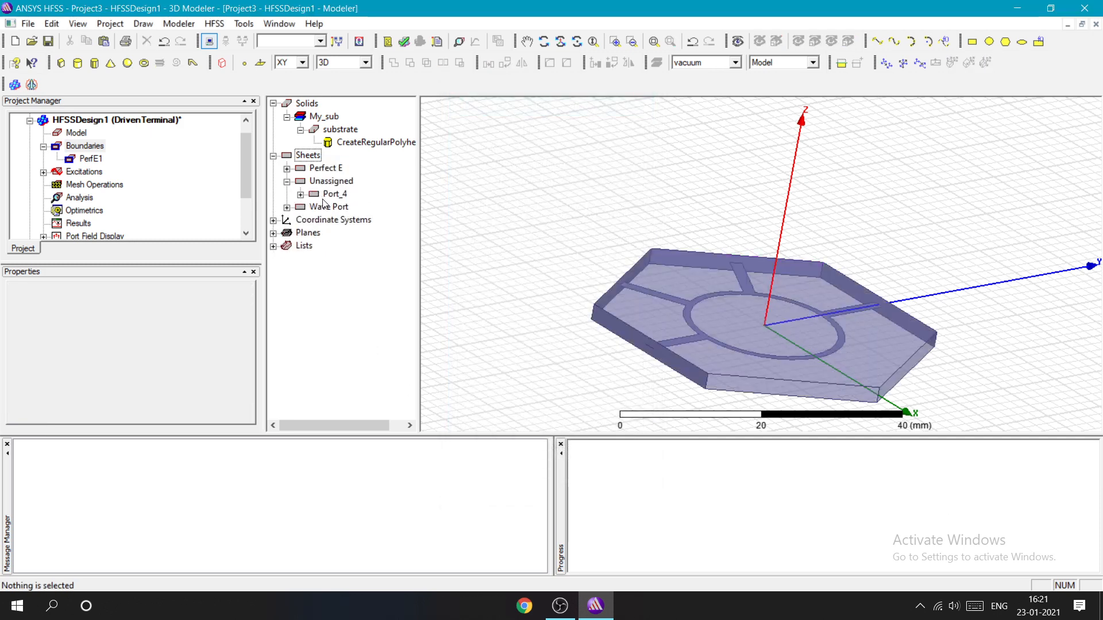
click(330, 193)
right_click(331, 193)
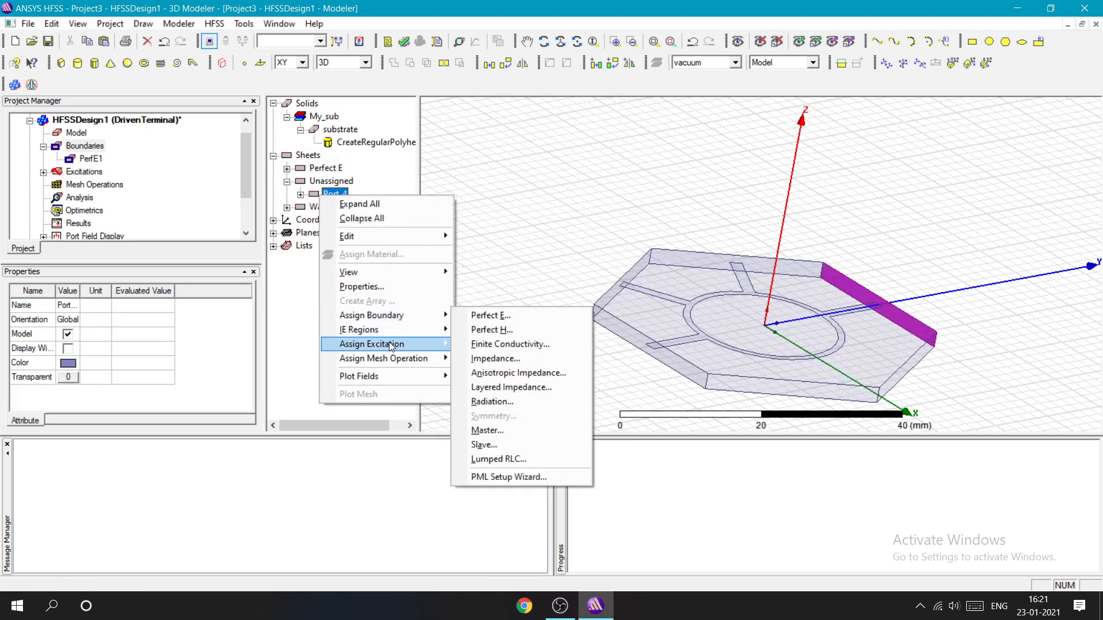
mouse_move(389, 345)
click(495, 346)
click(486, 479)
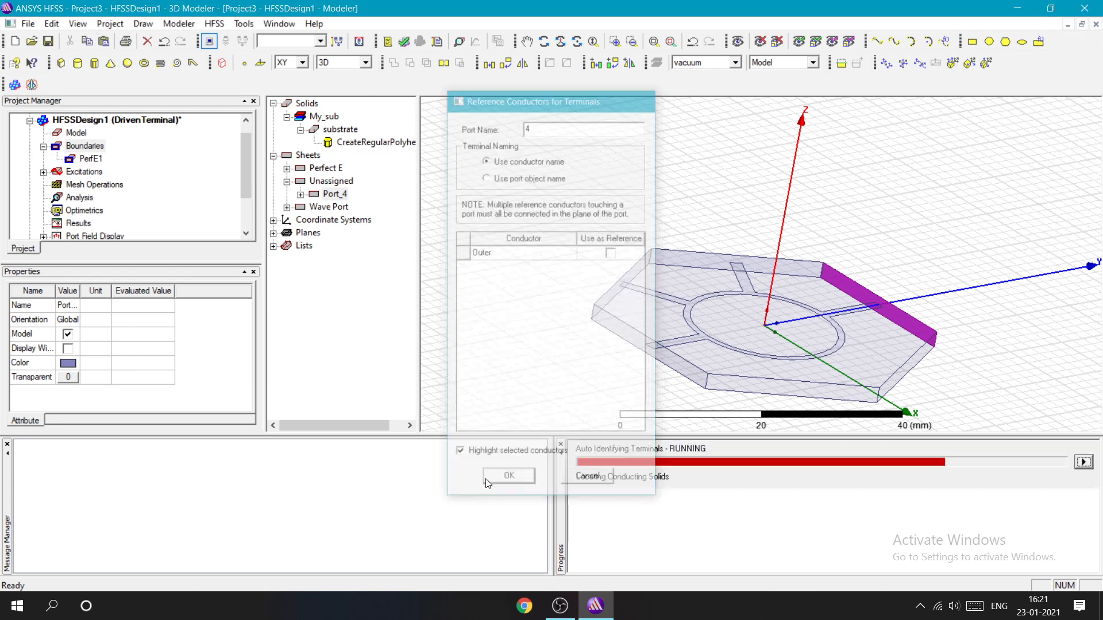
Step: Examine excitations 1 to 4 in turn to check which substrate side face each wave port covers
click(43, 172)
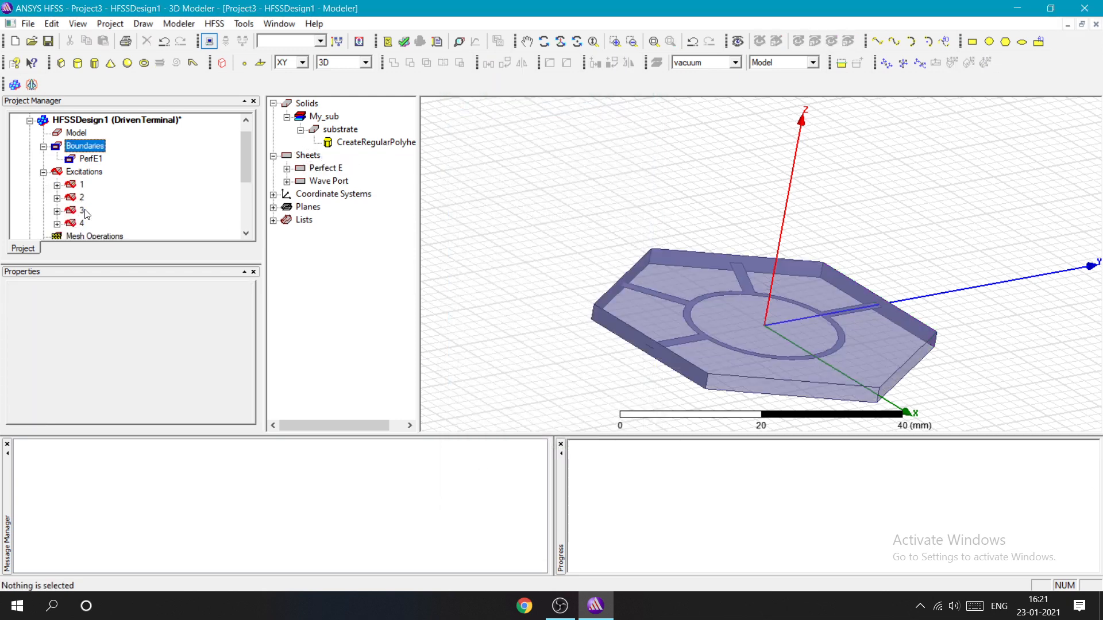
click(80, 185)
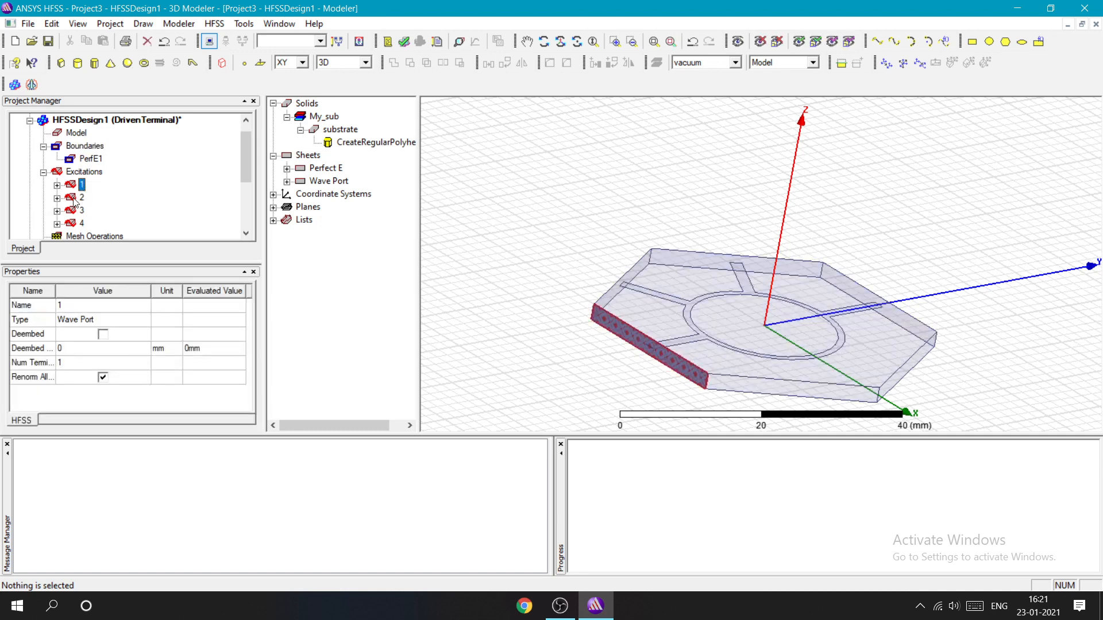
click(82, 197)
click(82, 211)
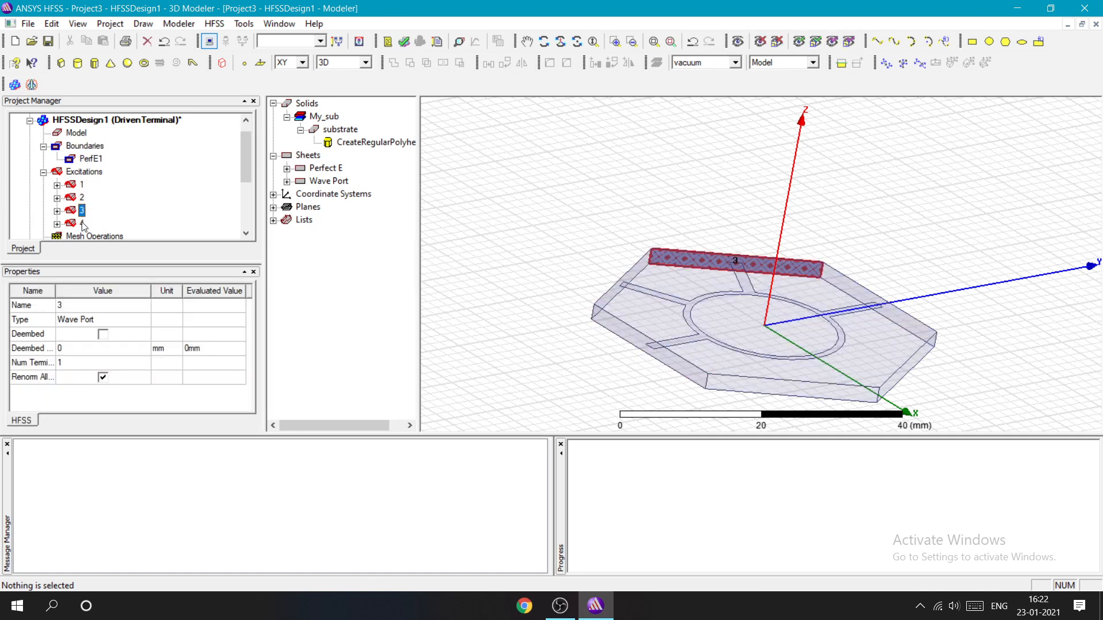
click(82, 223)
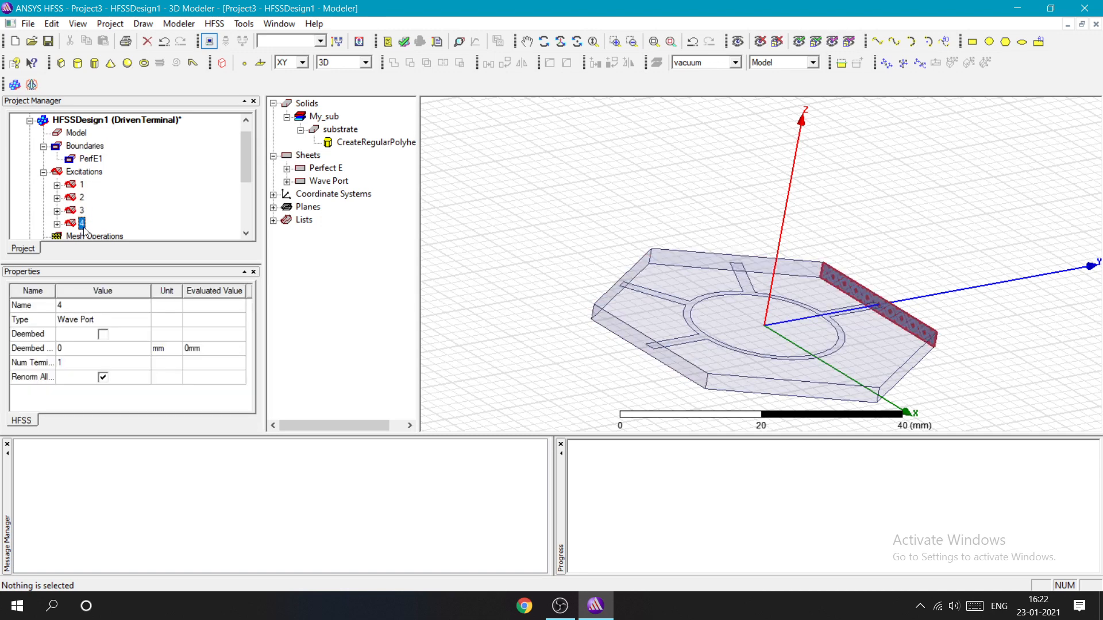
click(524, 276)
alt+drag(936, 239, 894, 322)
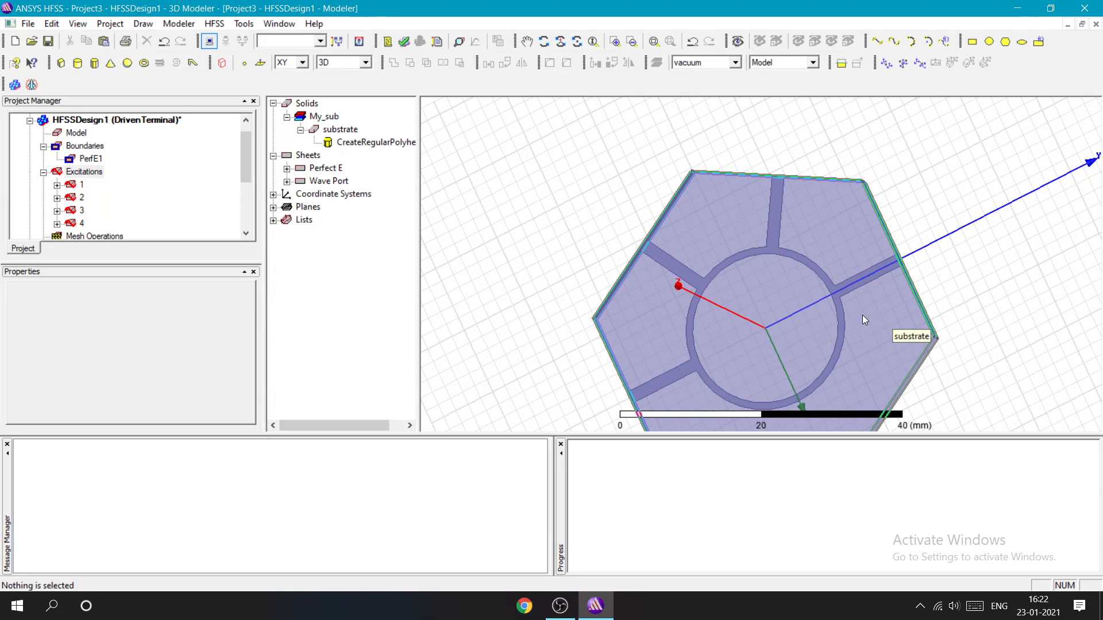
alt+drag(859, 308, 641, 325)
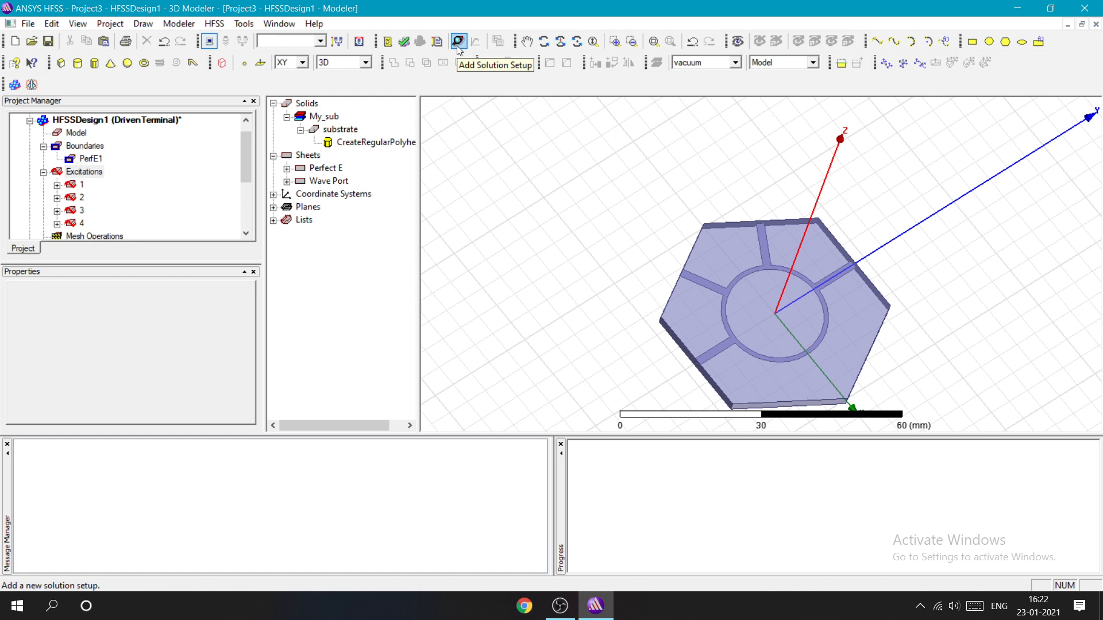
click(217, 26)
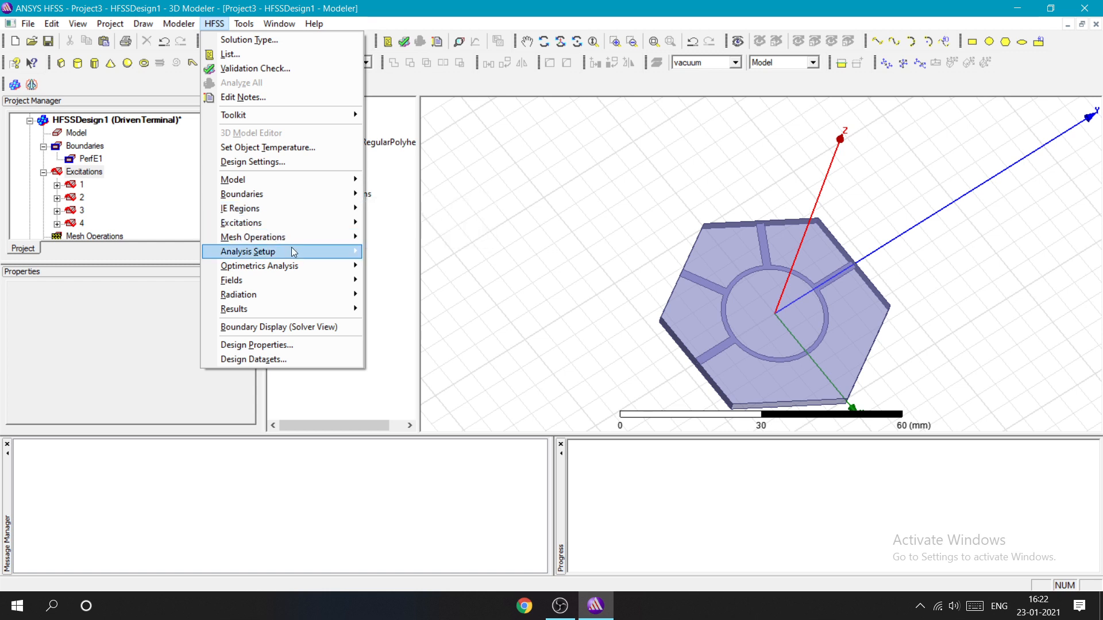
mouse_move(281, 254)
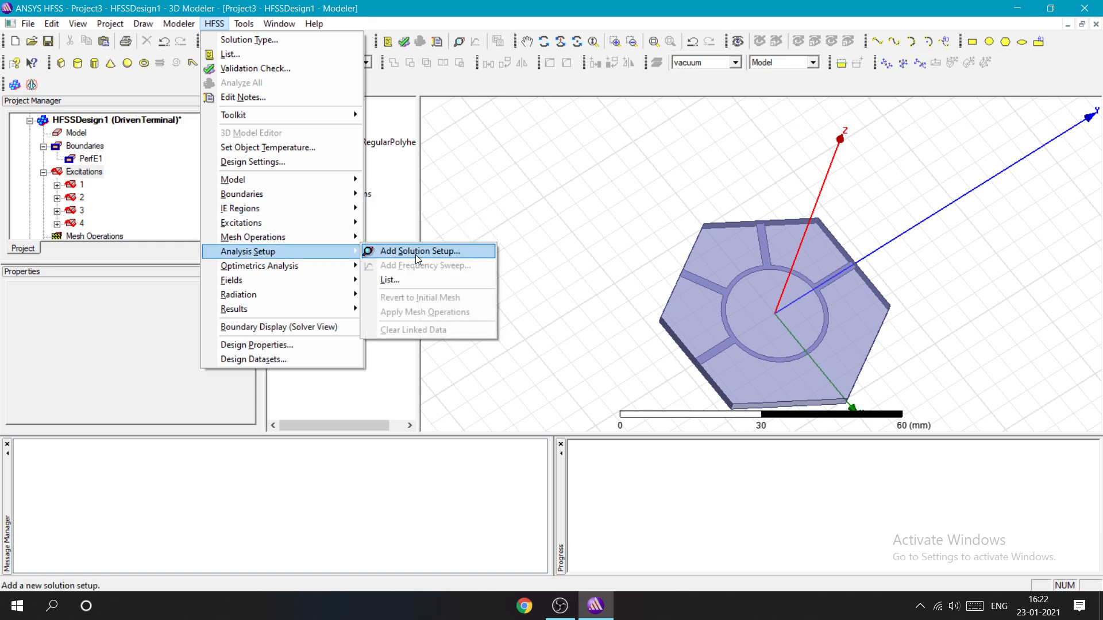
click(474, 124)
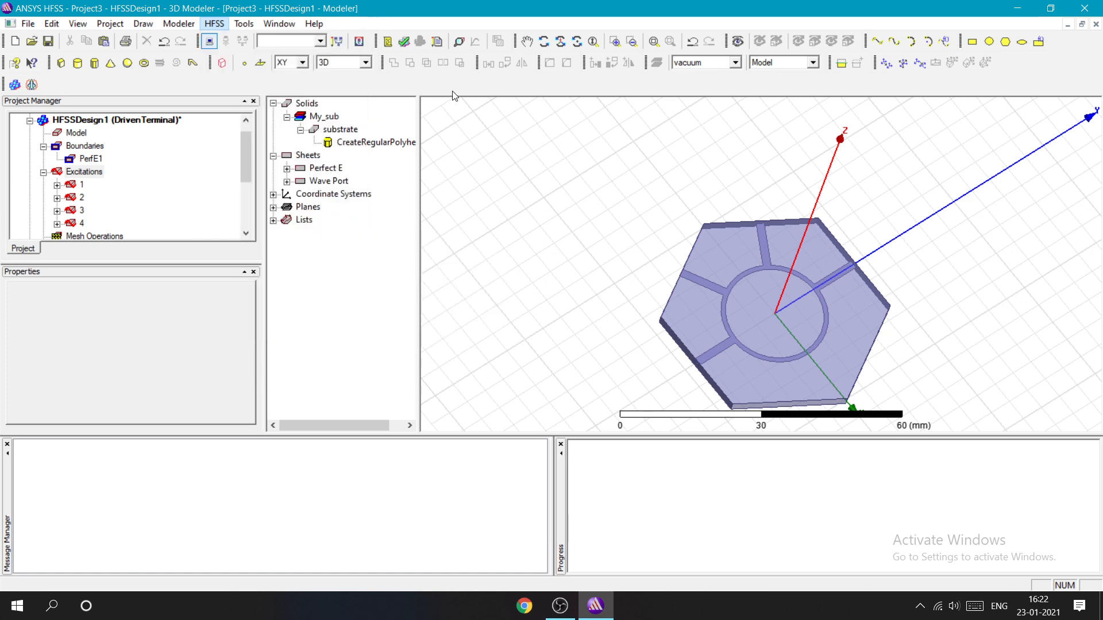
Step: Add a driven solution setup named Setup1 with a solution frequency of 4 GHz and a maximum of 20 passes
click(460, 46)
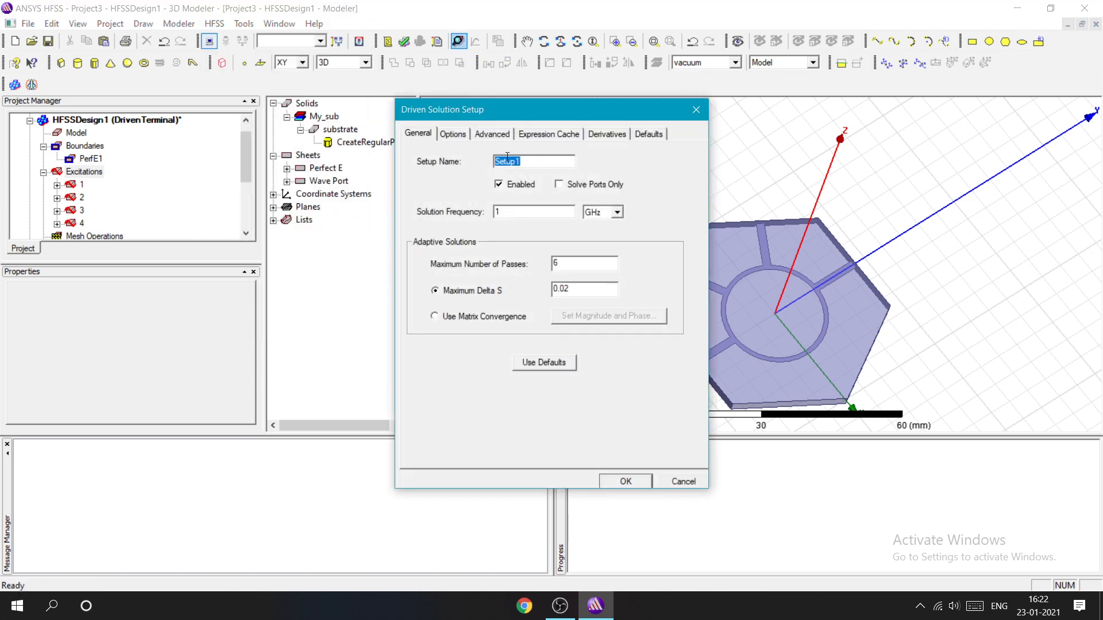
click(511, 214)
key(BackSpace)
text(4)
key(BackSpace)
text(20)
click(646, 483)
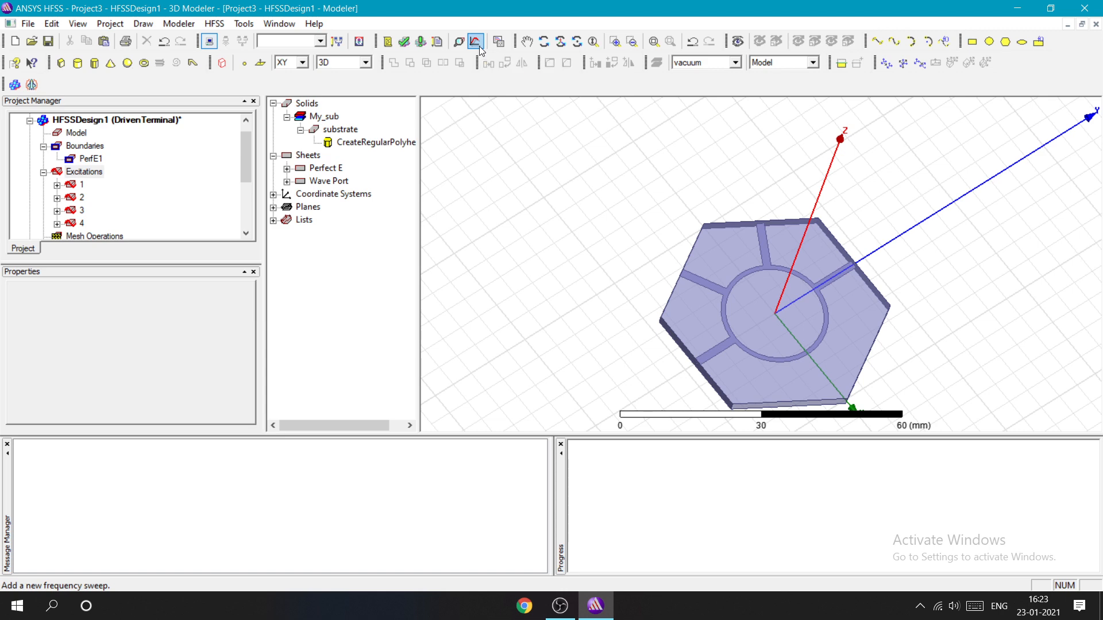
Step: Add a frequency sweep to Setup1 that starts at 2 GHz and stops at 7 GHz
click(475, 42)
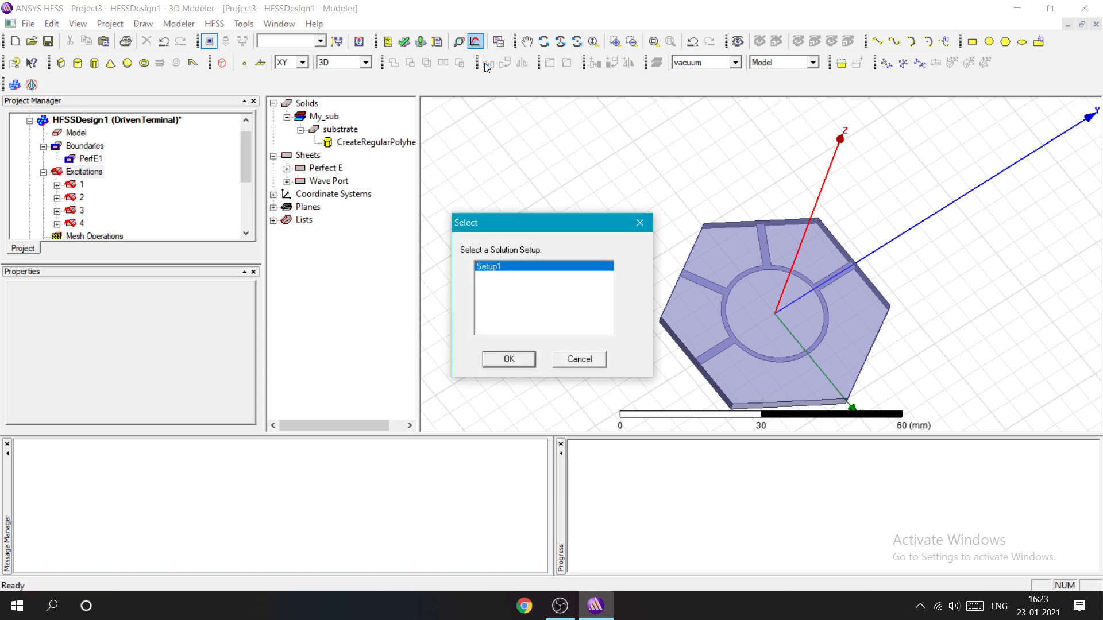
click(509, 360)
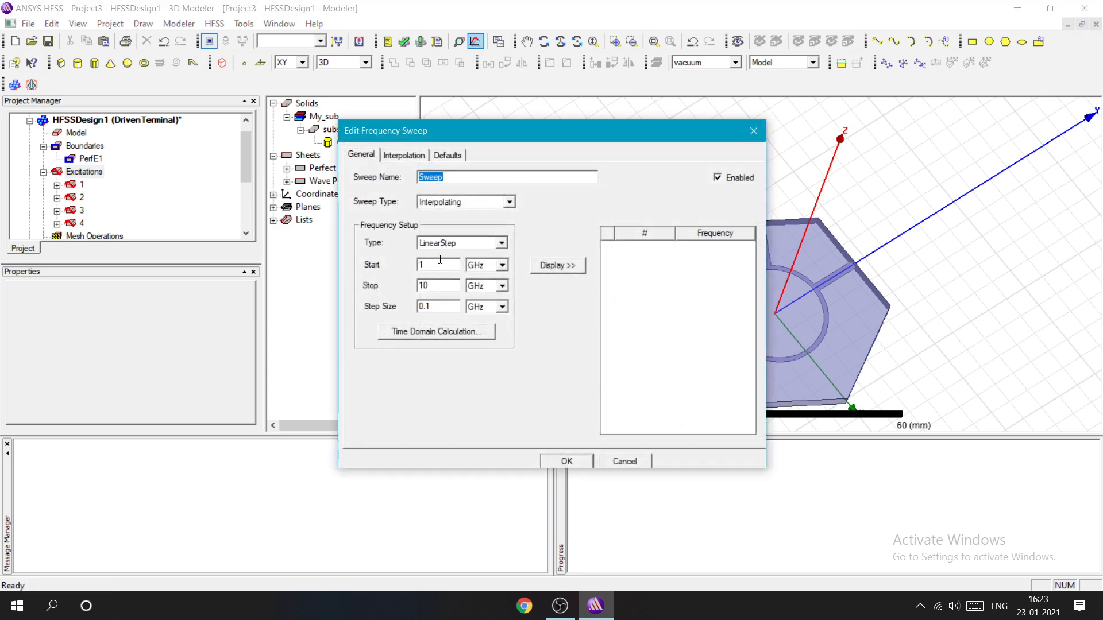
click(440, 262)
text(3)
key(BackSpace)
text(2)
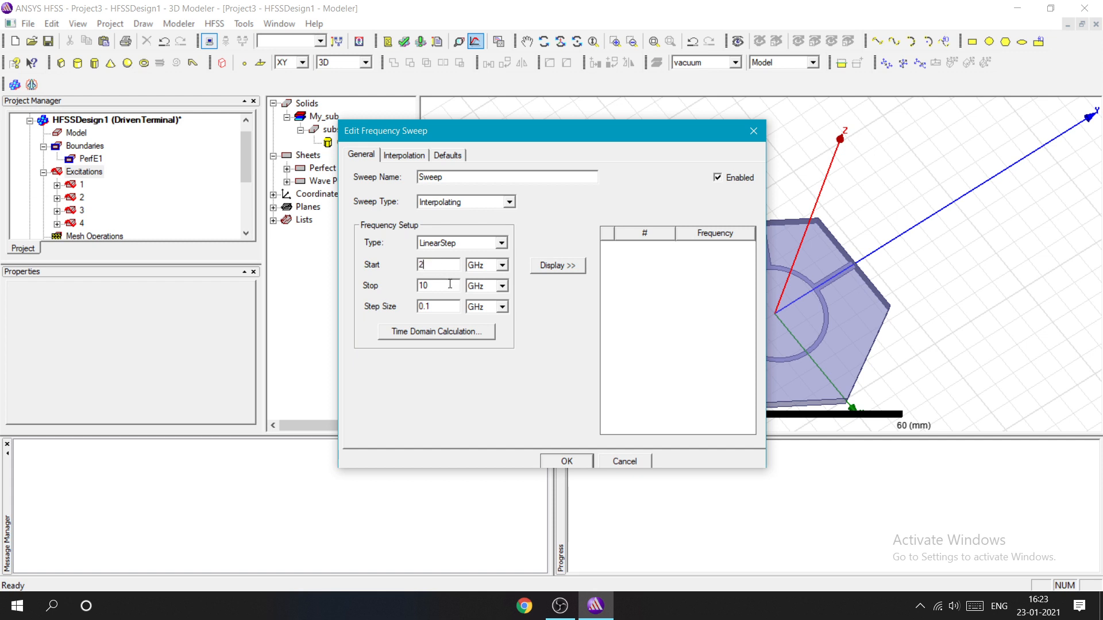
key(BackSpace)
key(BackSpace)
text(7)
Step: Set the sweep's step size to 0.05 GHz and accept the sweep settings
click(454, 302)
key(BackSpace)
key(BackSpace)
key(BackSpace)
text(0.05)
click(569, 461)
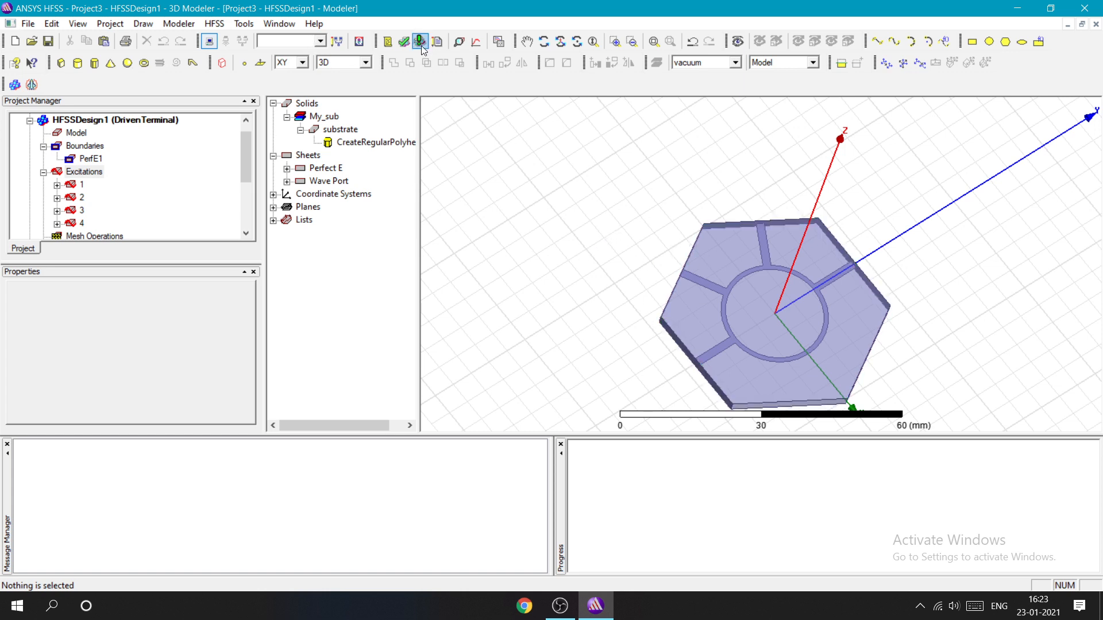
Step: Run a validation check on HFSSDesign1 and close its report
click(405, 43)
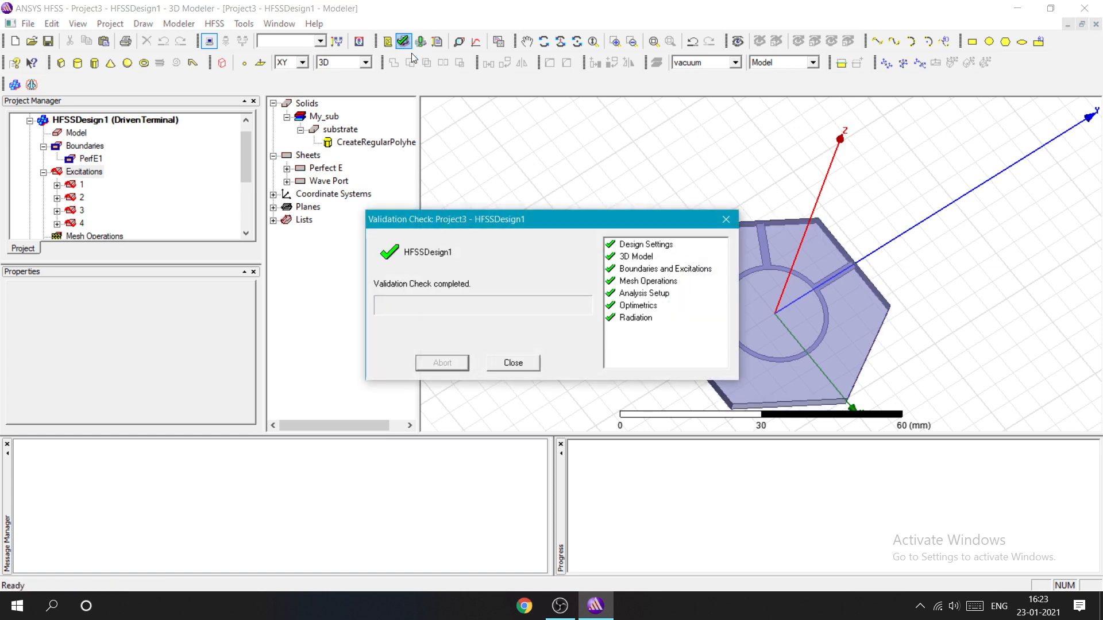
click(520, 366)
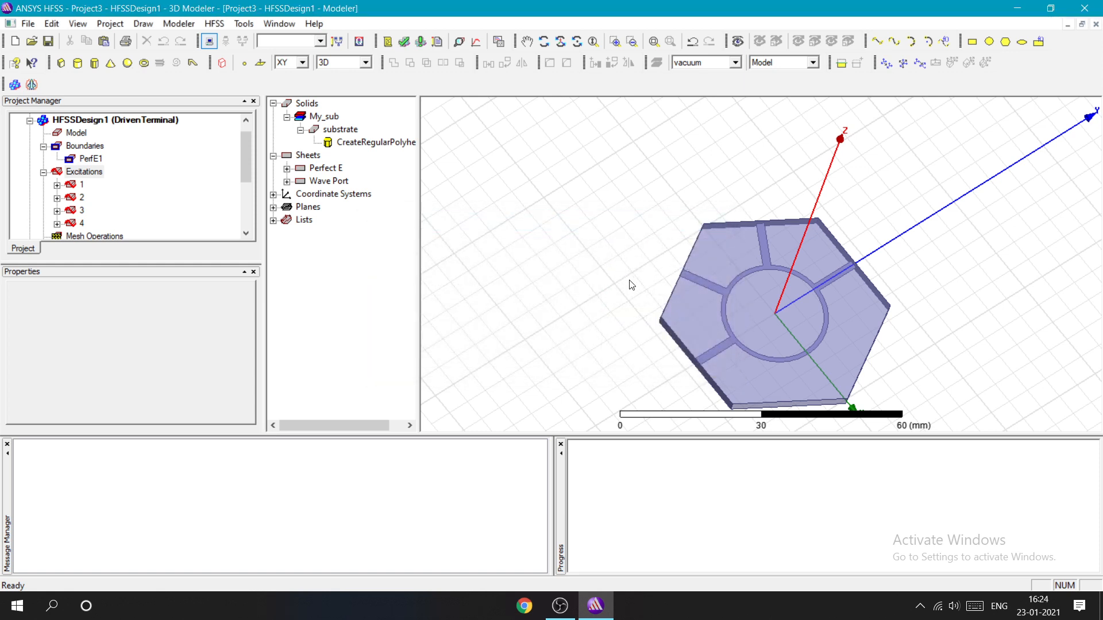
Step: Run the analysis of all setups in HFSSDesign1
click(420, 42)
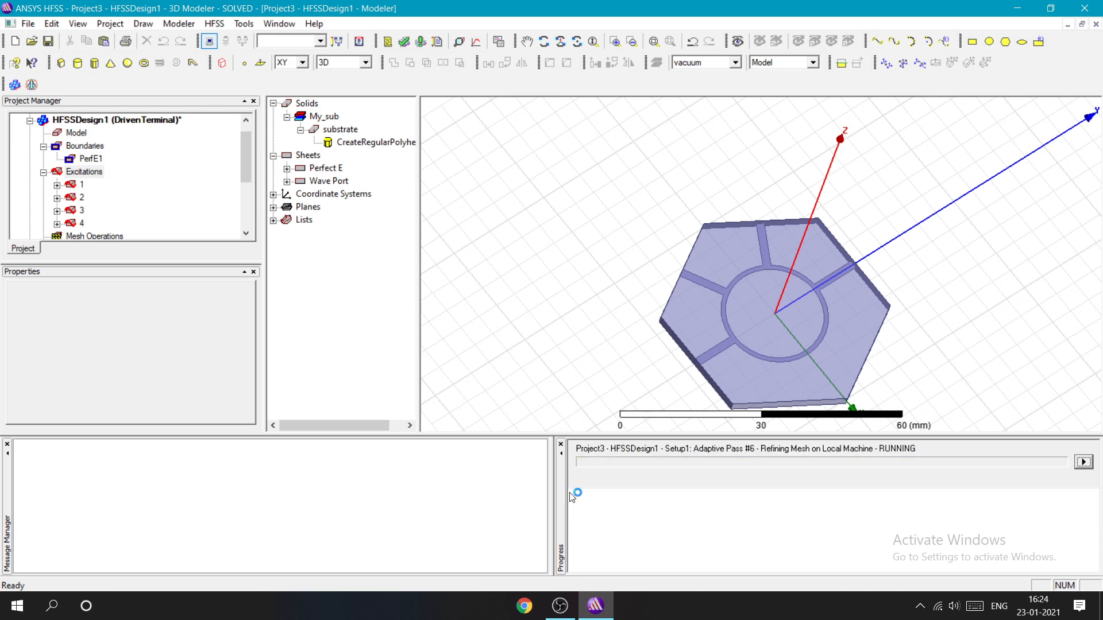
click(560, 606)
click(1091, 483)
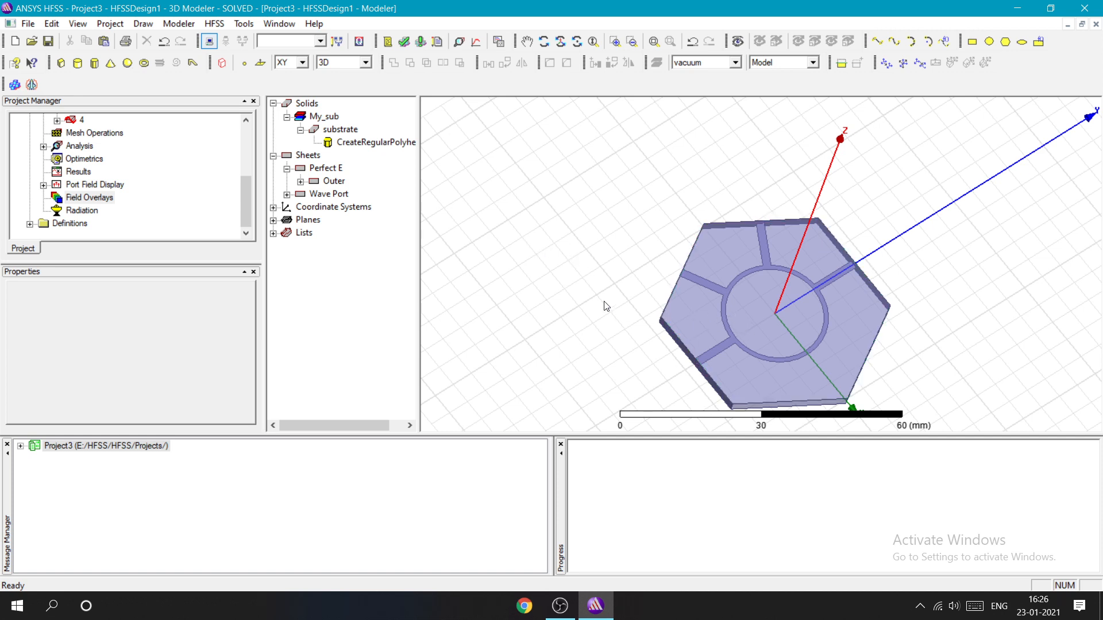
Step: Plot the Mag_E field on the hexagonal substrate's large face, using Setup1 : LastAdaptive at 4GHz and 0deg phase
right_click(546, 254)
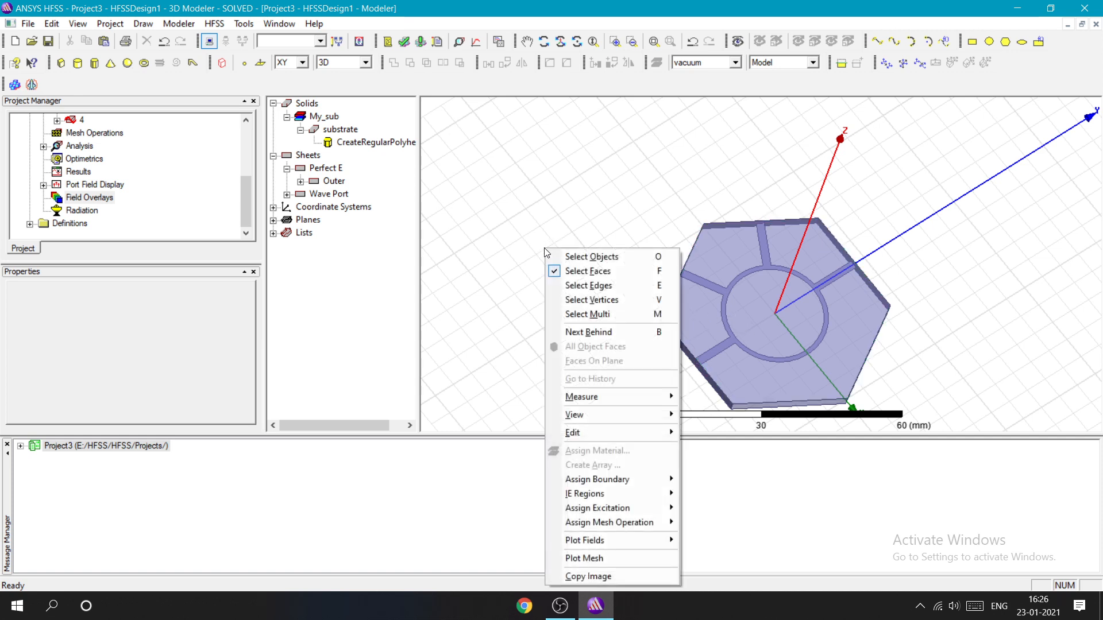
right_click(527, 222)
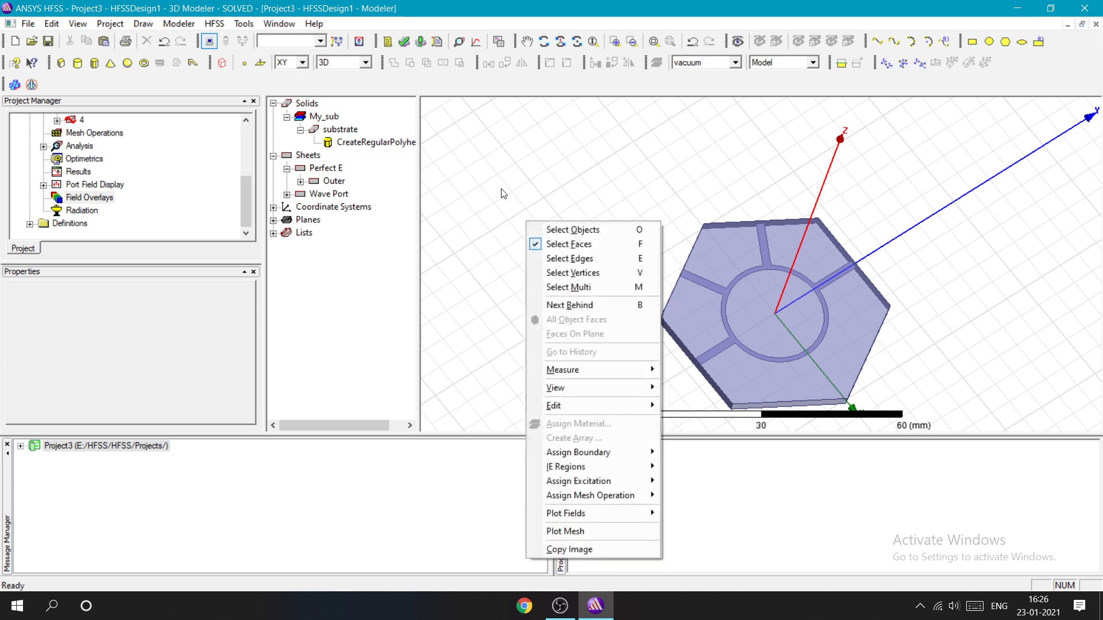
click(568, 247)
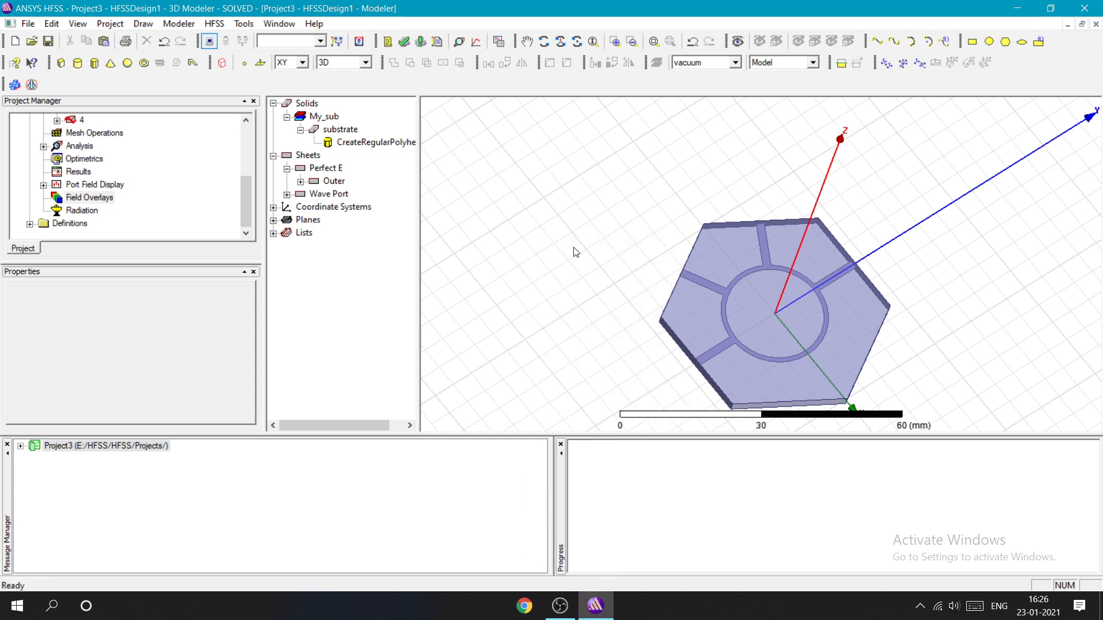
click(703, 305)
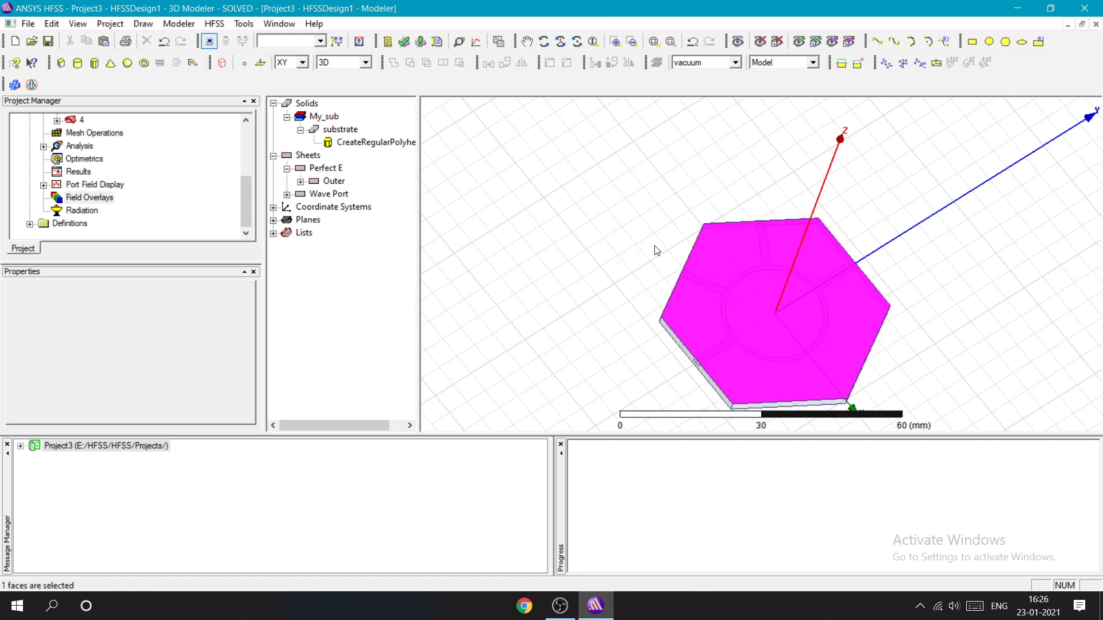
right_click(521, 174)
mouse_move(589, 466)
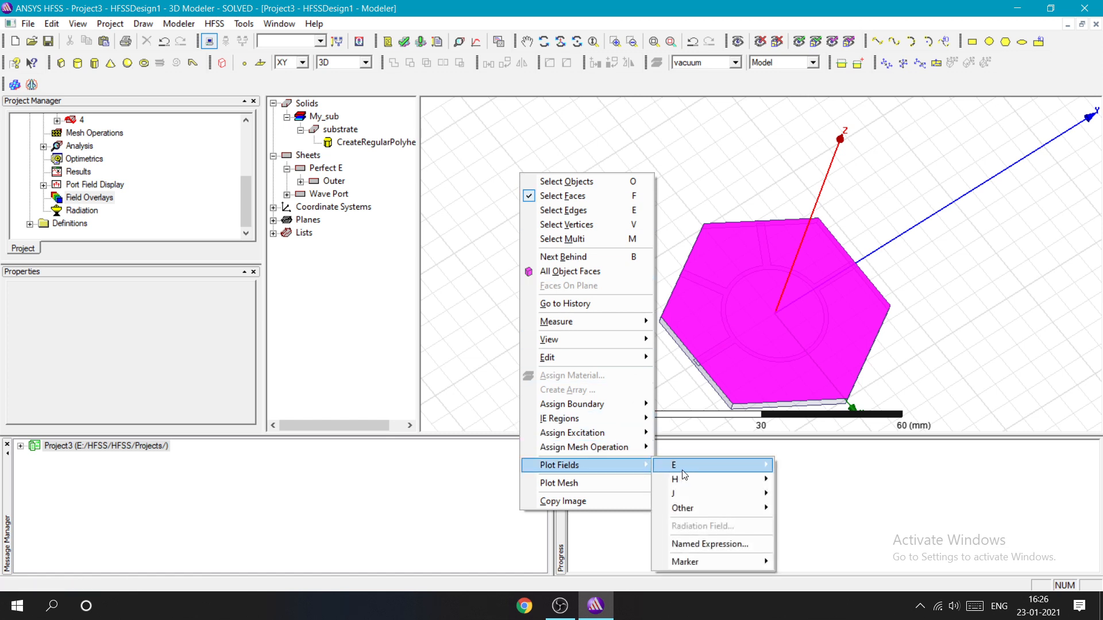
mouse_move(693, 471)
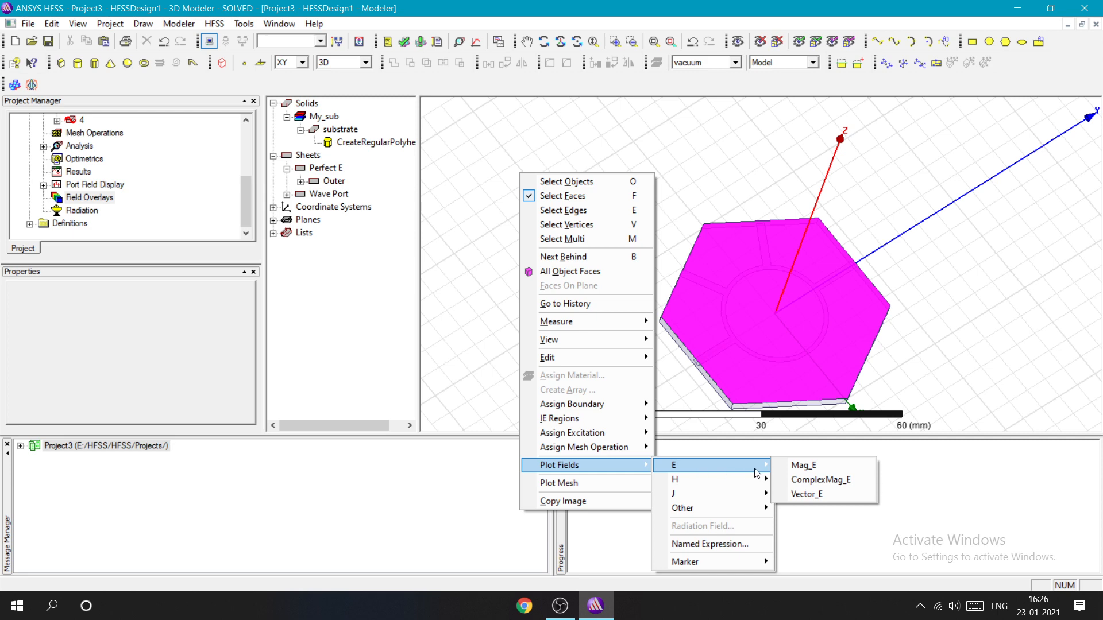
click(802, 466)
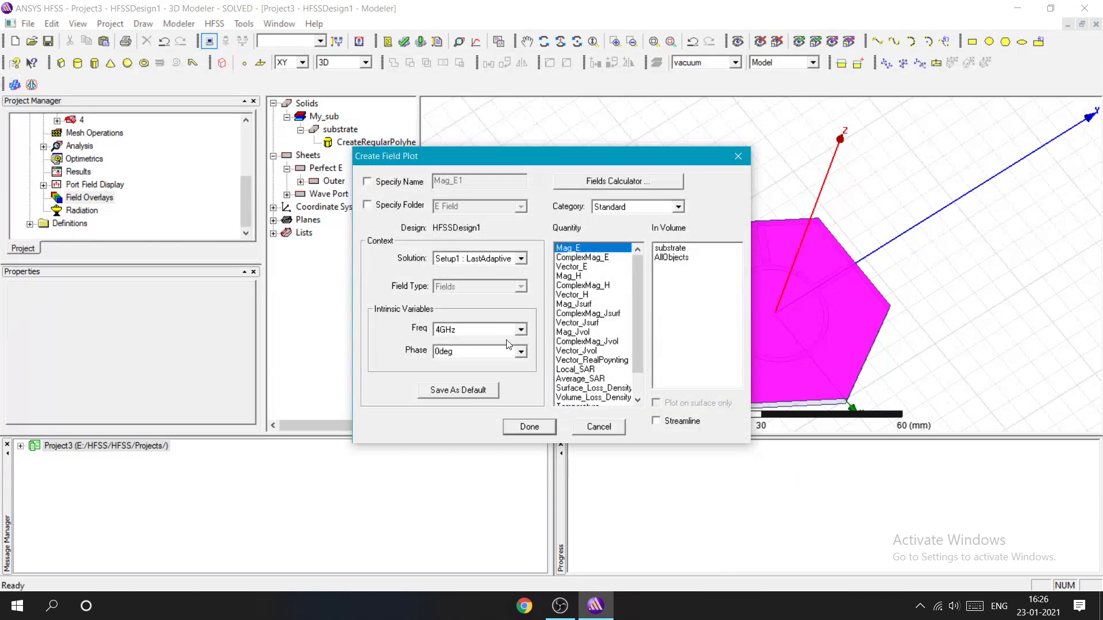
click(538, 430)
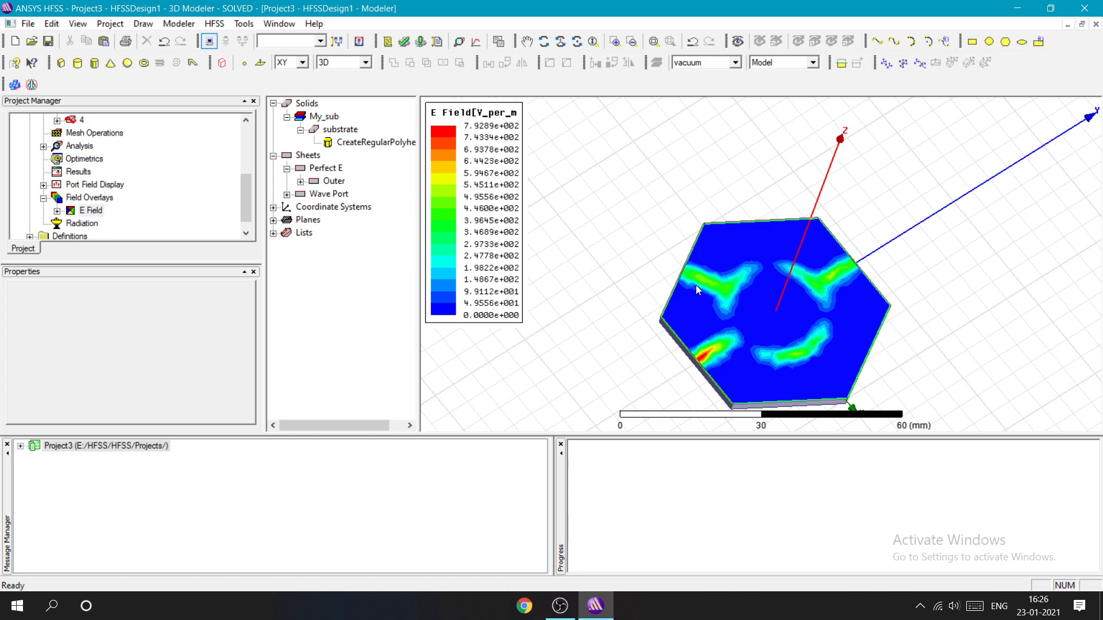
scroll(718, 320, up, 4)
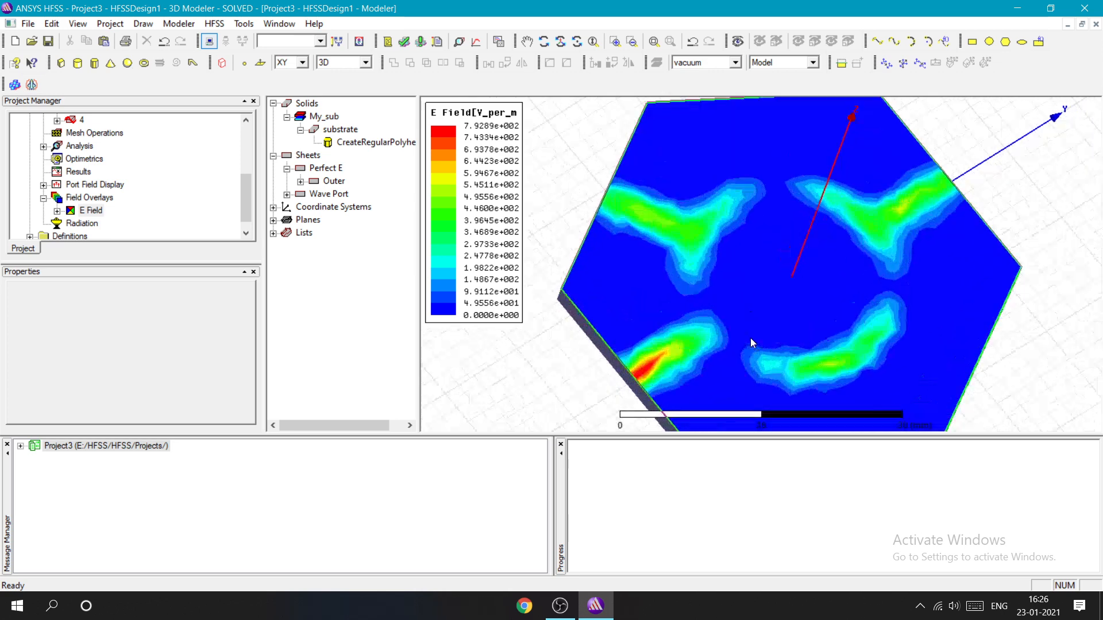
scroll(750, 338, down, 2)
alt+drag(732, 330, 643, 311)
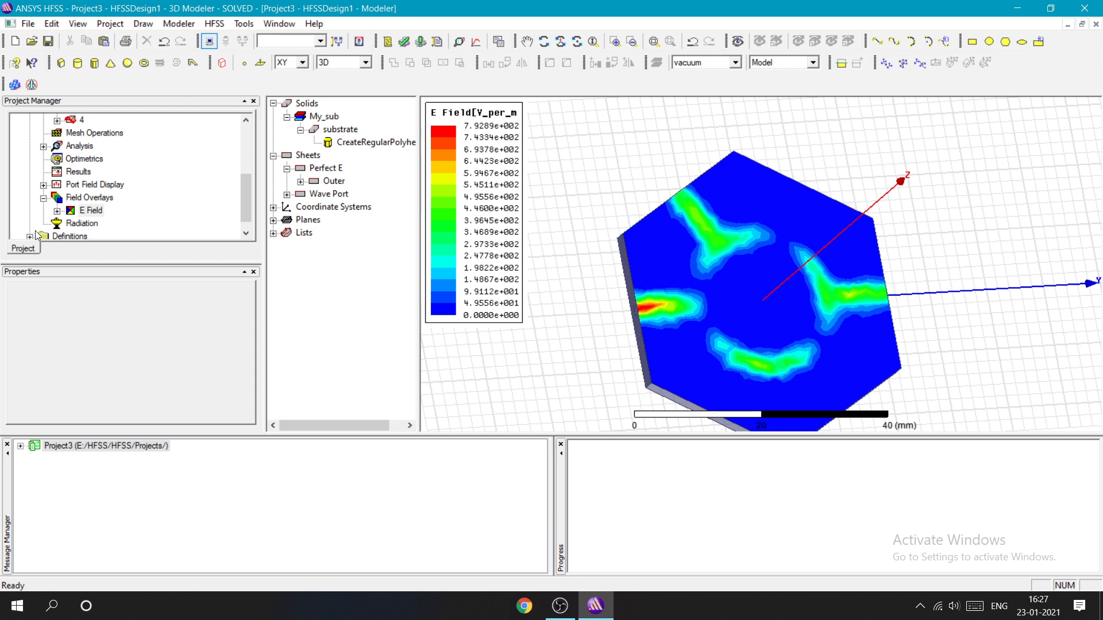
Step: Open the animation selection for the Mag_E1 field plot and delete the existing Animation1
scroll(105, 189, down, 1)
click(58, 199)
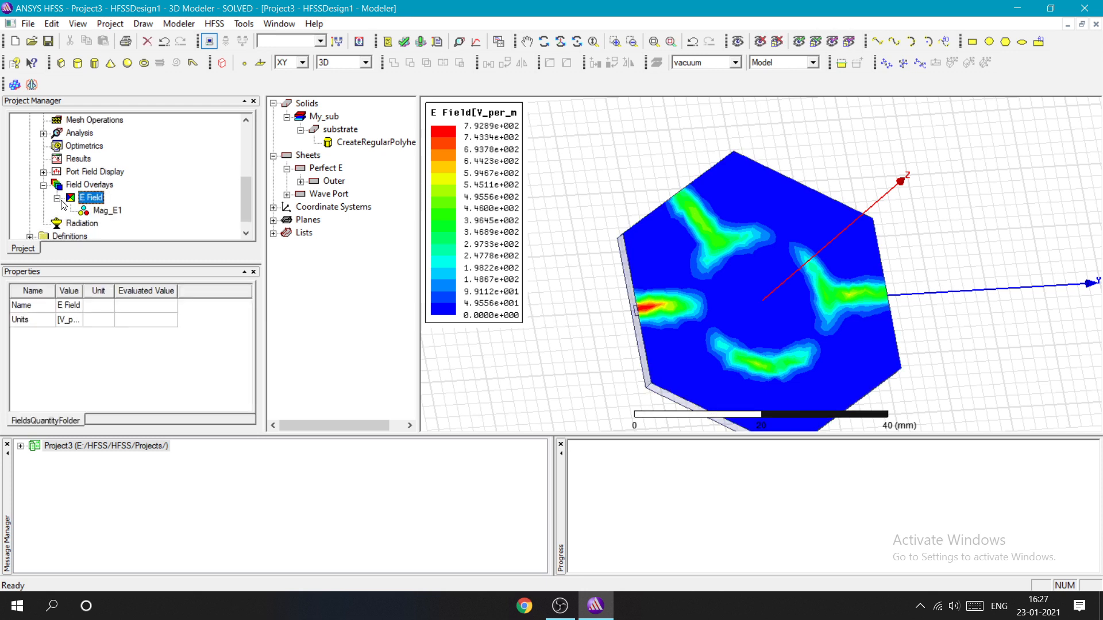
click(58, 198)
scroll(86, 173, up, 4)
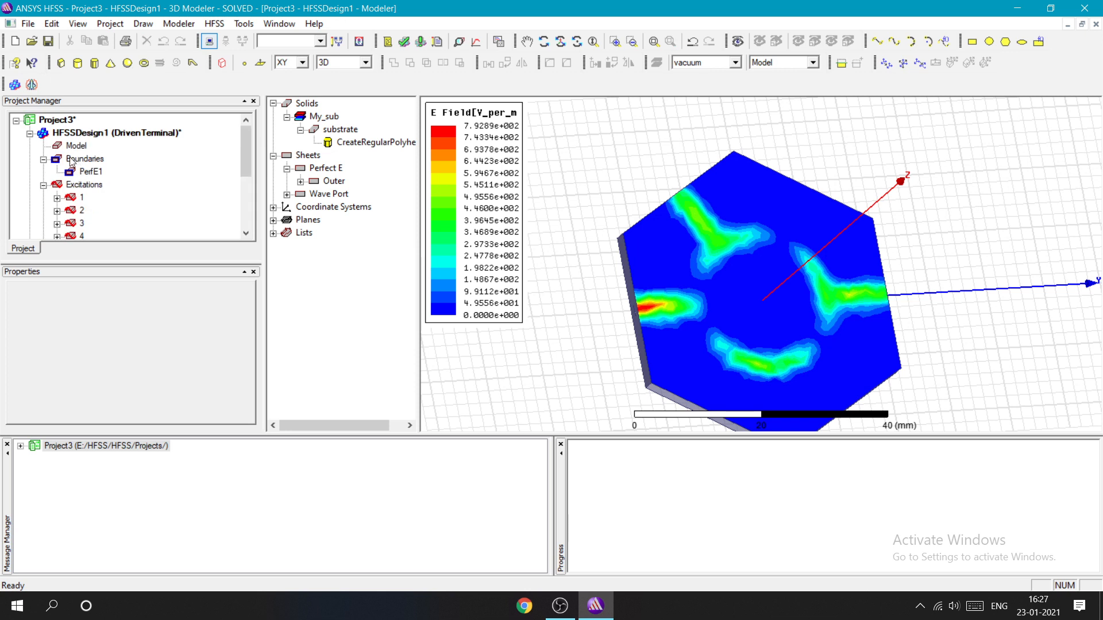
scroll(75, 173, down, 3)
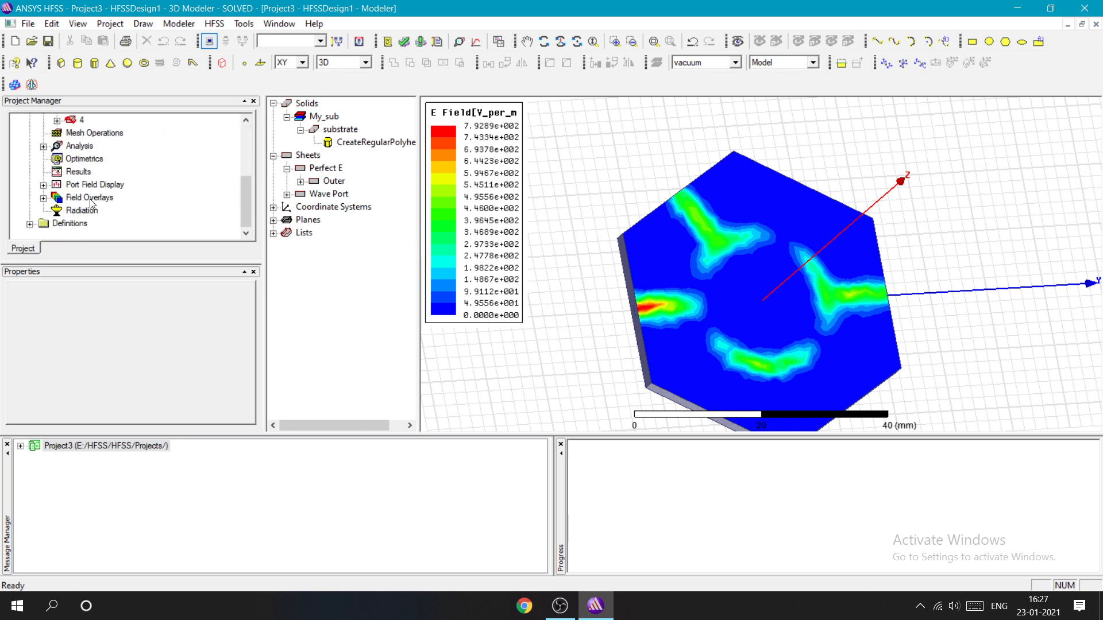
click(44, 199)
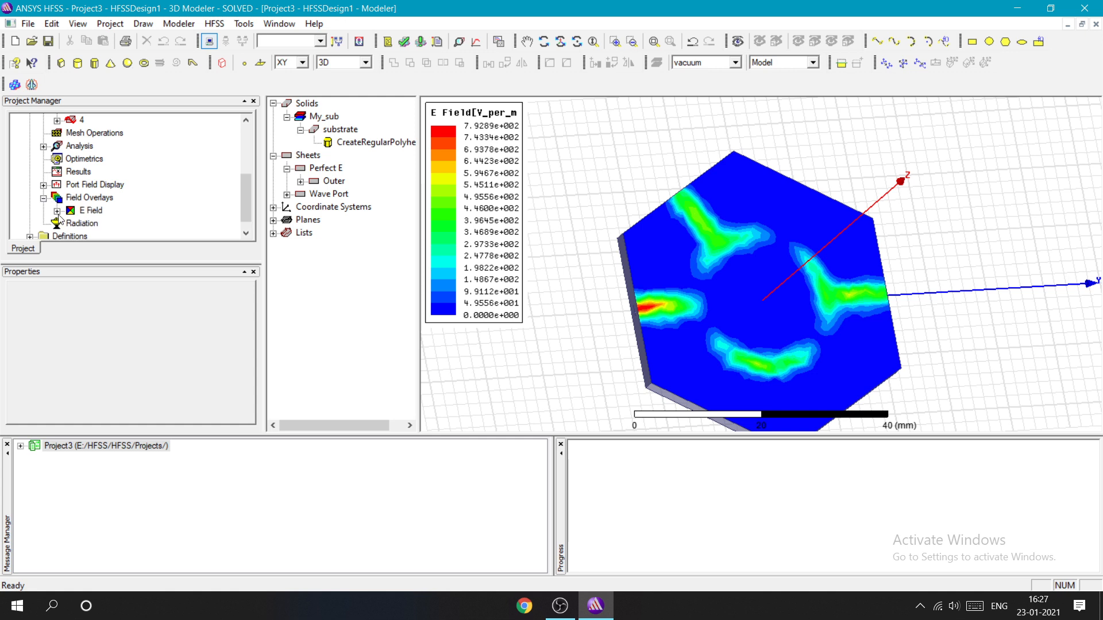
click(57, 211)
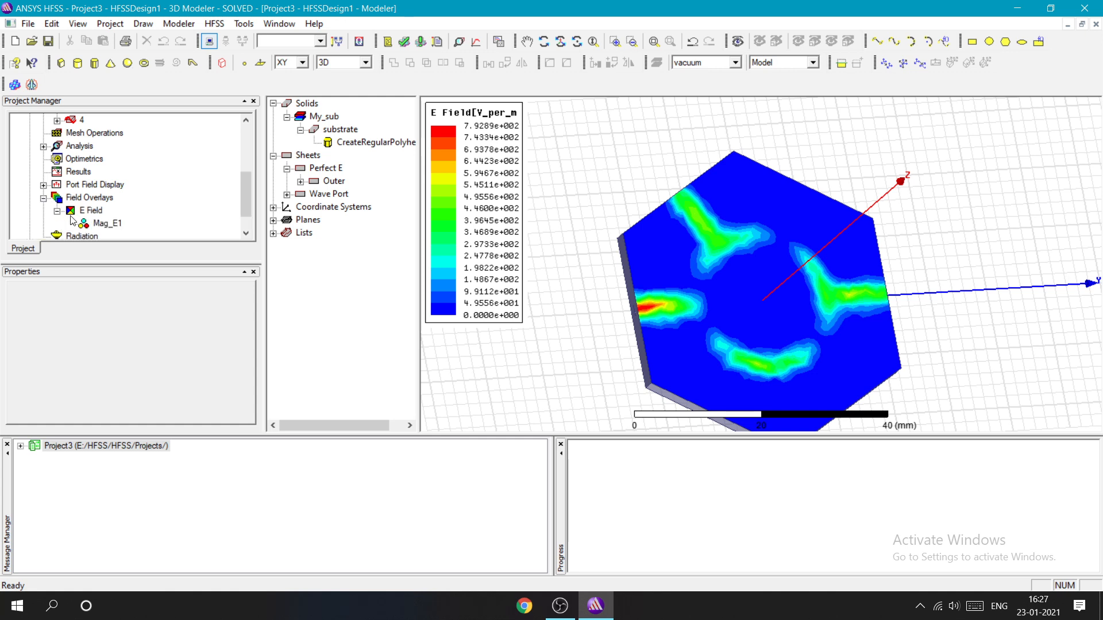
click(106, 225)
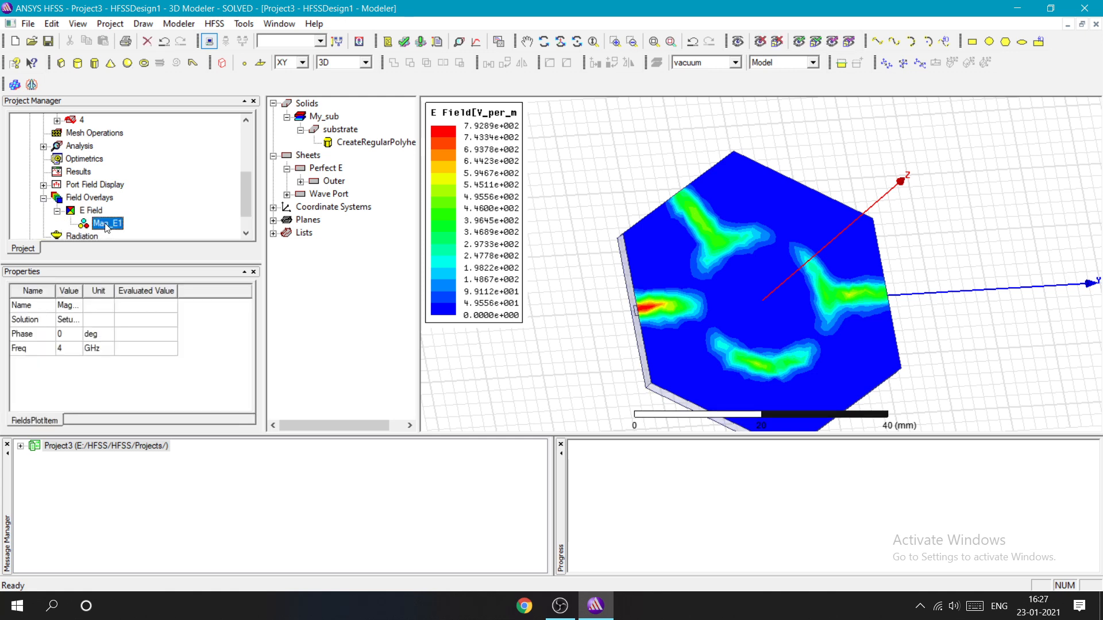
right_click(106, 225)
click(156, 314)
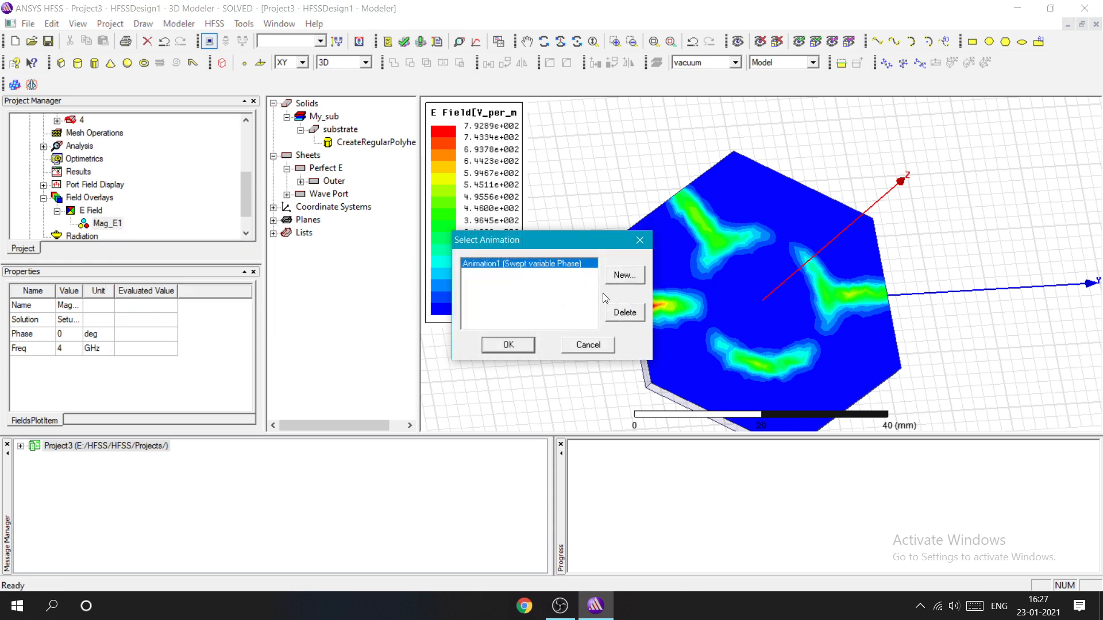
click(625, 315)
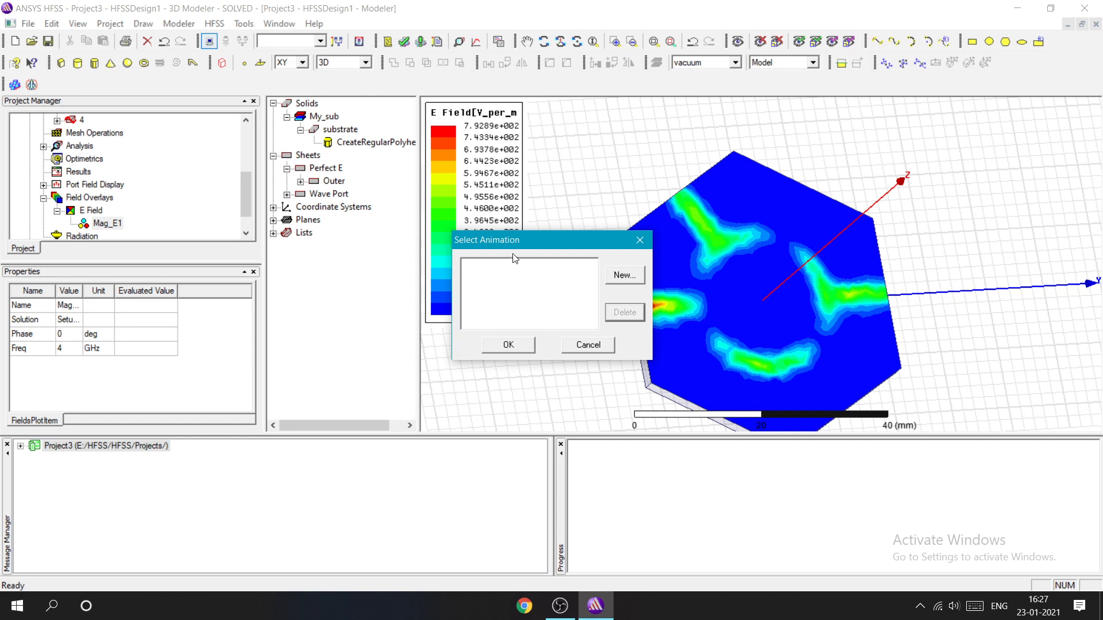
Step: Create a new animation named Animation1 that sweeps Phase from 0deg to 170deg in 17 steps
click(623, 276)
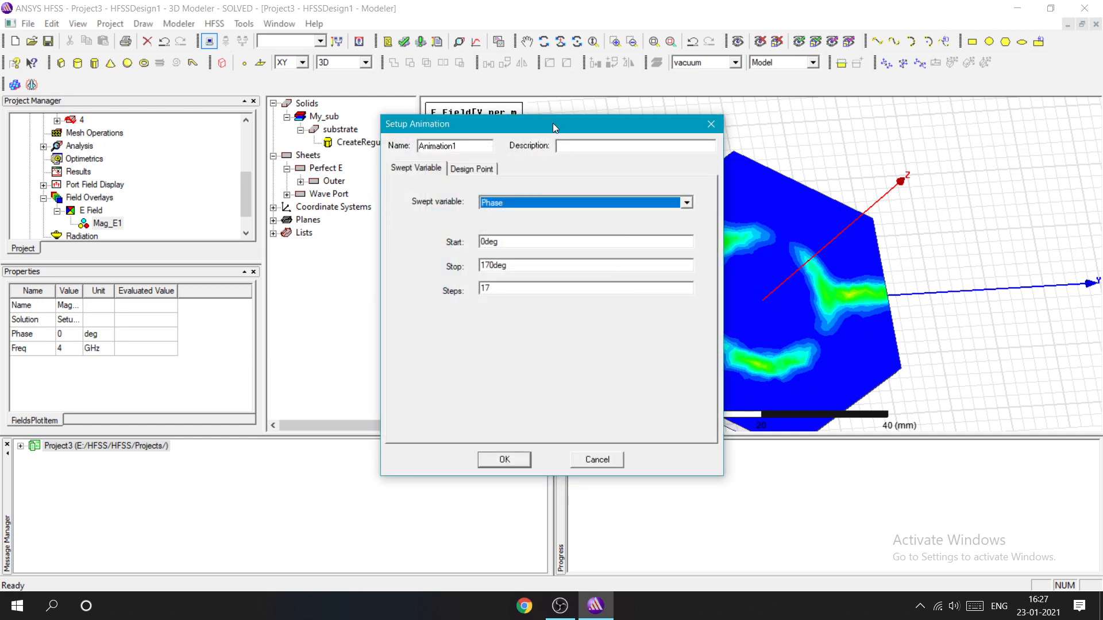
drag(553, 123, 543, 107)
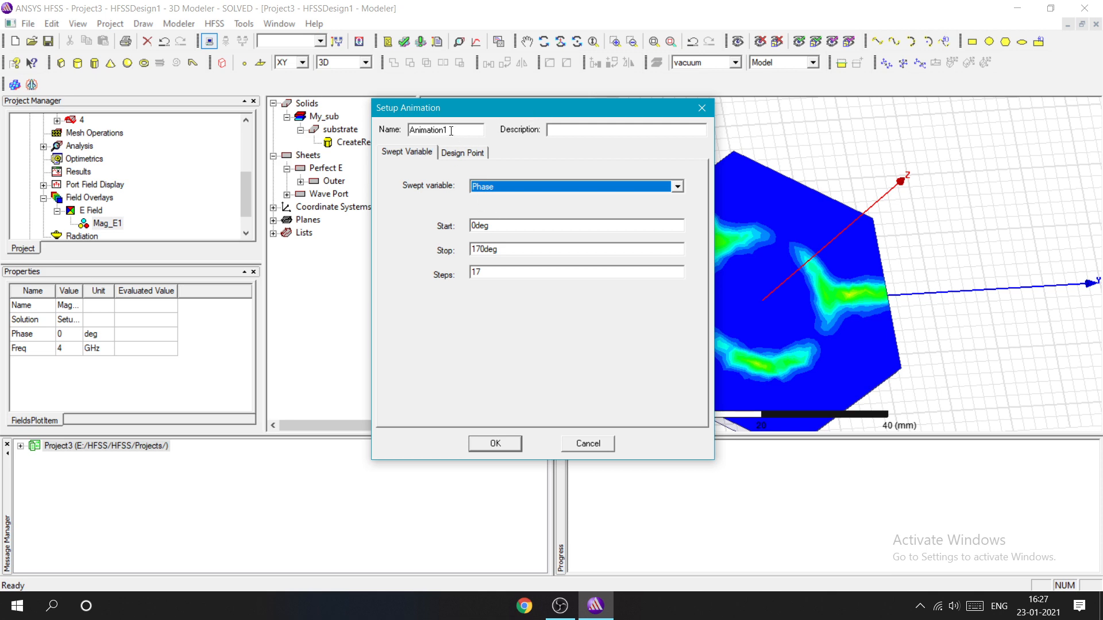
double_click(451, 130)
click(461, 131)
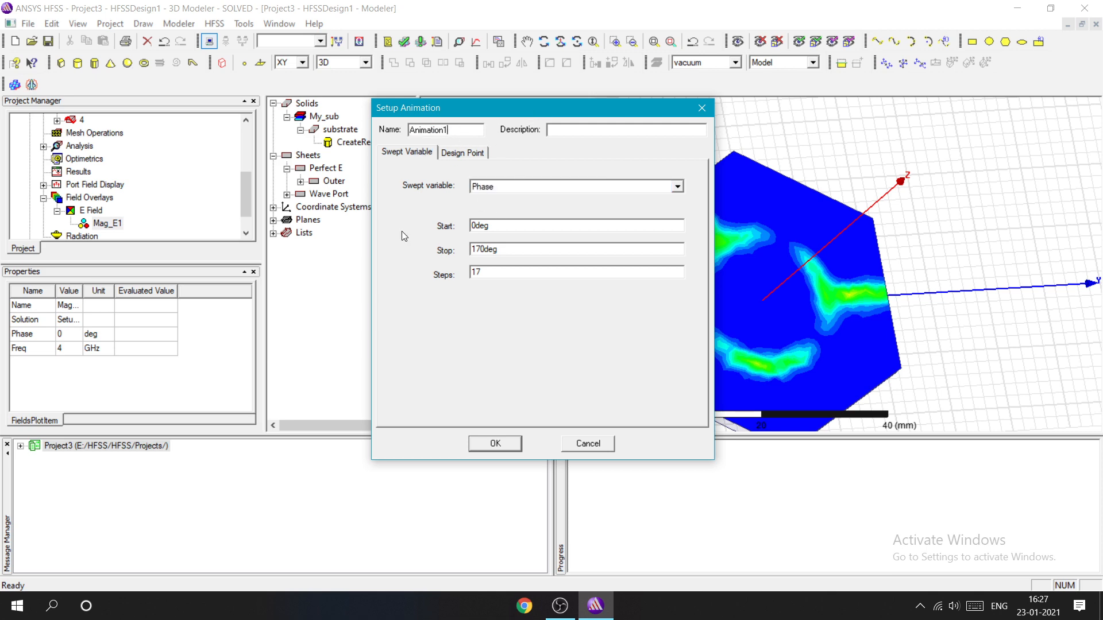
click(496, 444)
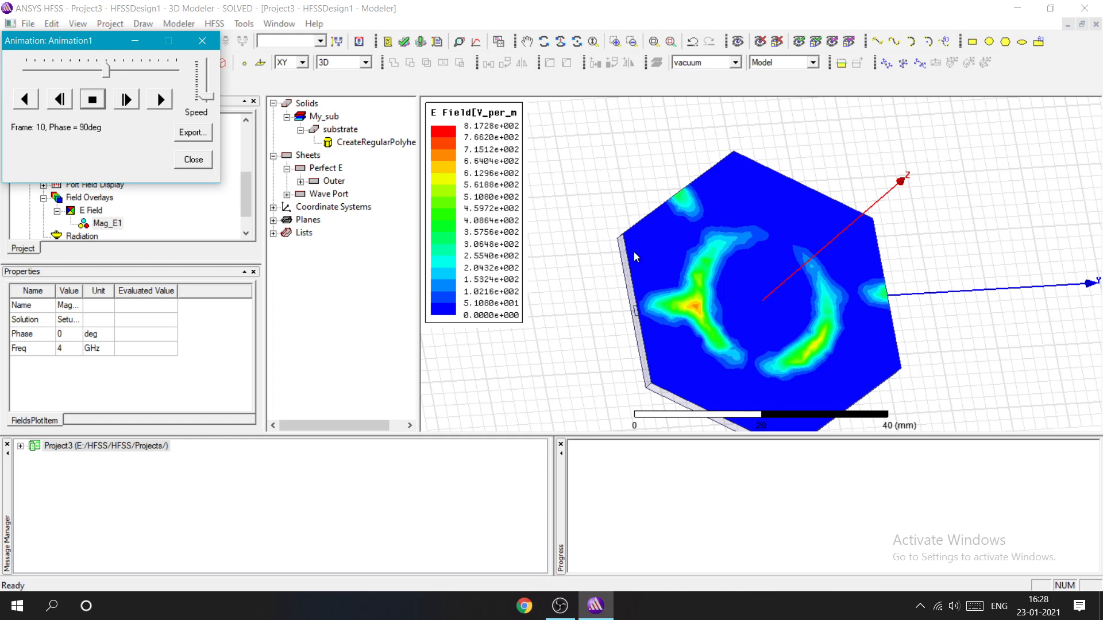
Step: Watch the E-field animation at slower and faster speeds, stop and replay it, and close the animation player
drag(97, 35, 274, 91)
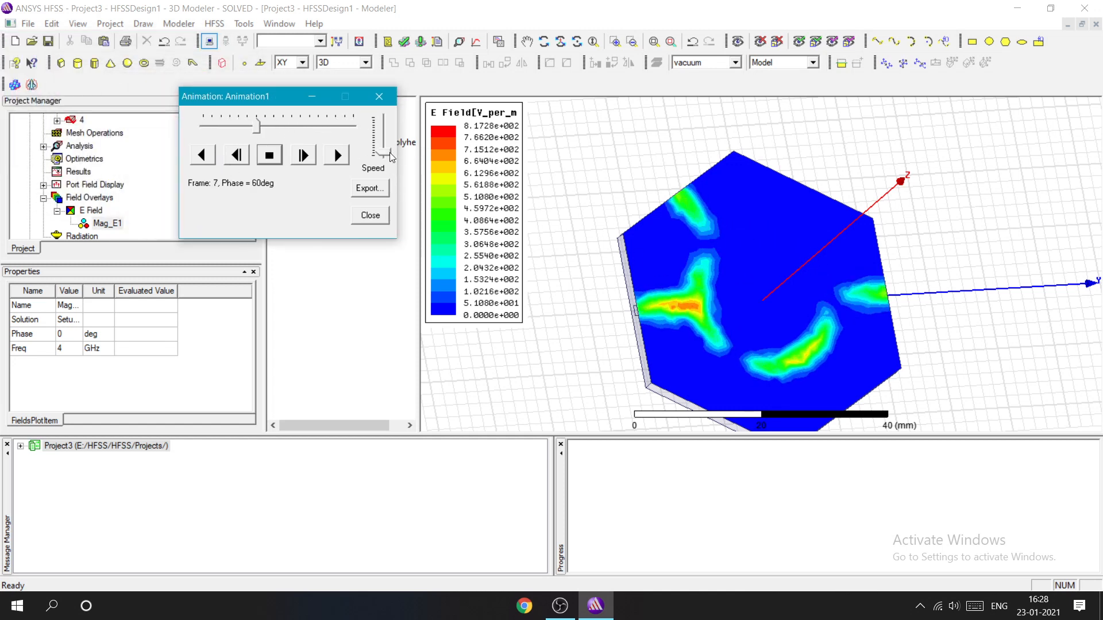
drag(385, 152, 384, 118)
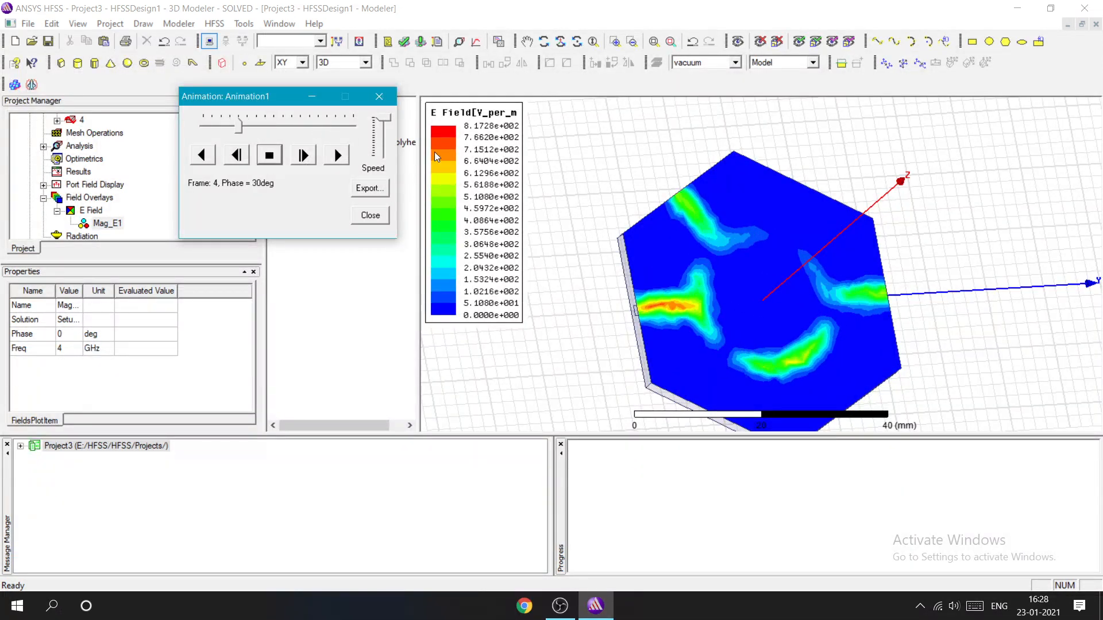
drag(385, 118, 387, 160)
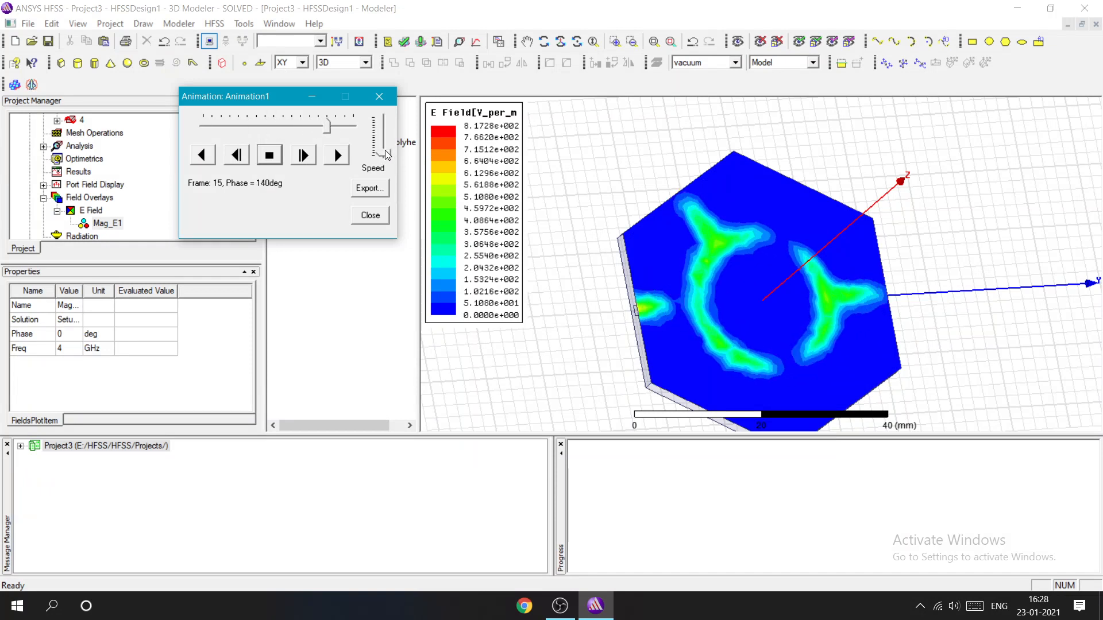
drag(385, 145, 382, 118)
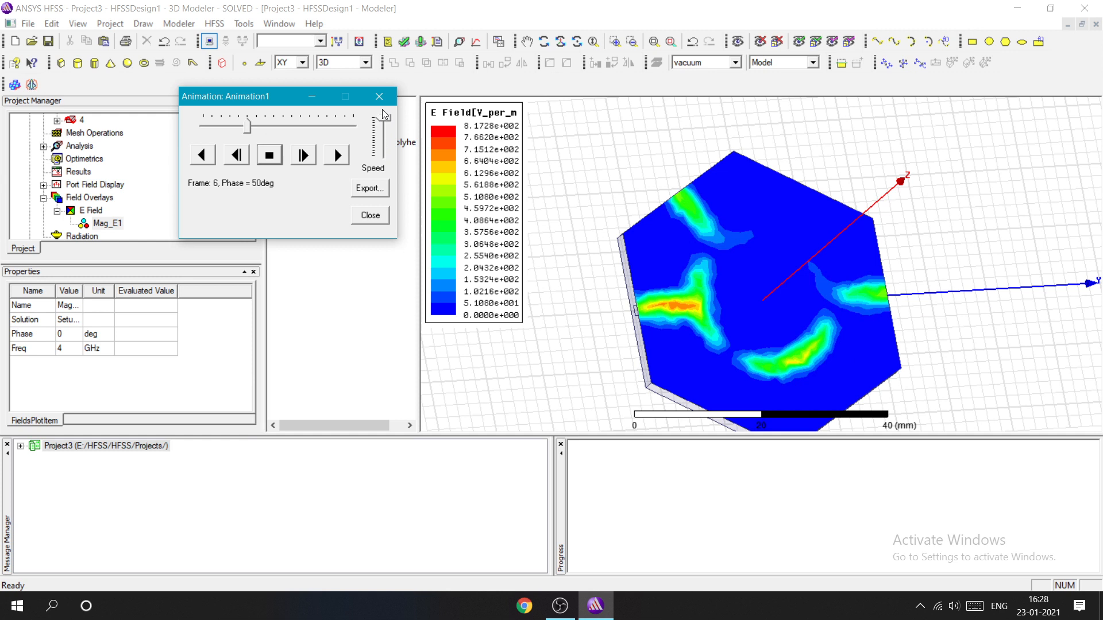
click(268, 155)
click(336, 160)
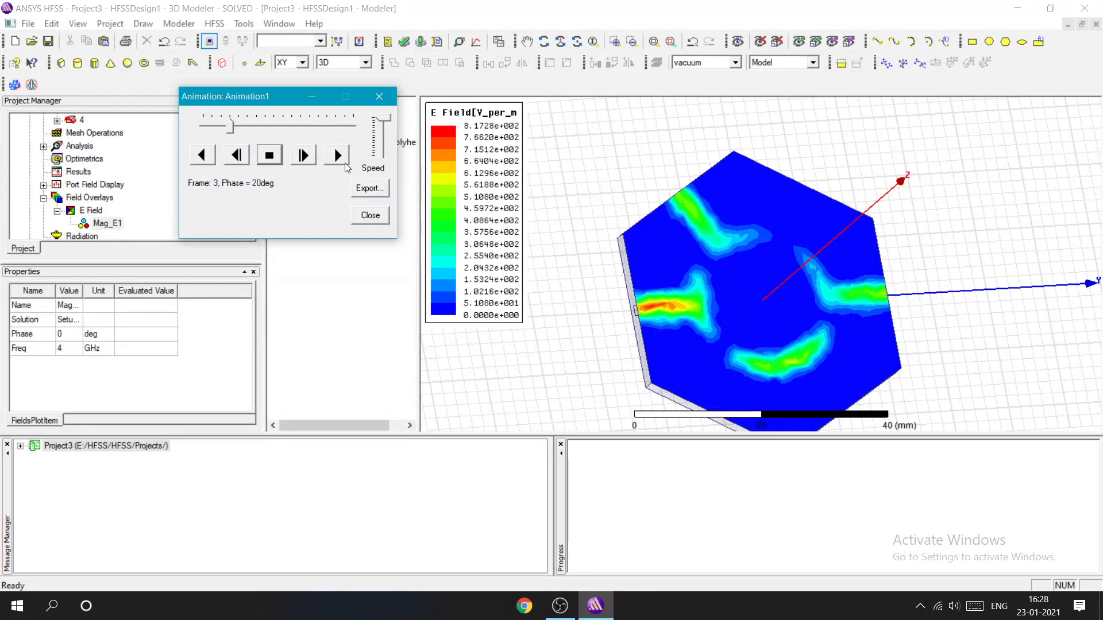
click(270, 157)
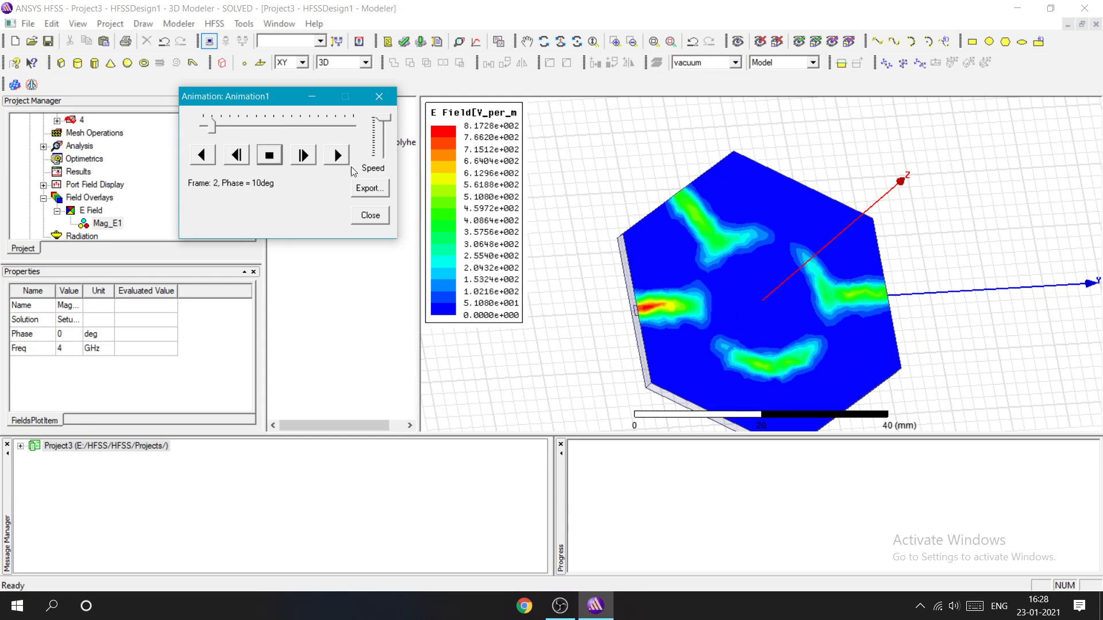
click(376, 101)
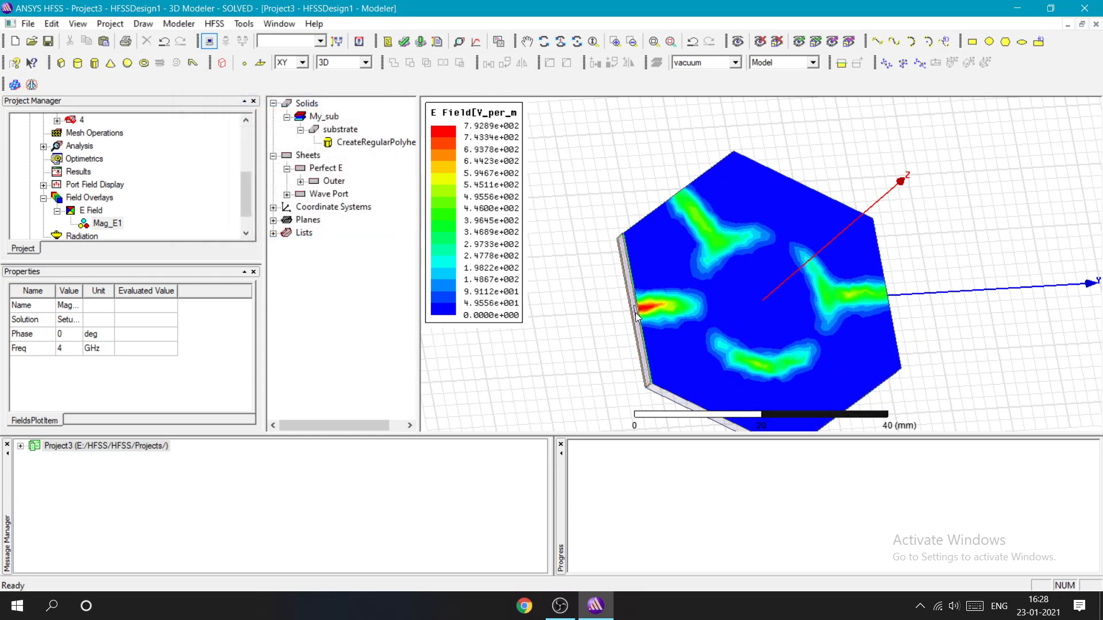
Step: Start a terminal solution data report as a rectangular plot and widen the report dialog to show the full quantity names
alt+drag(590, 333, 567, 359)
scroll(573, 320, down, 5)
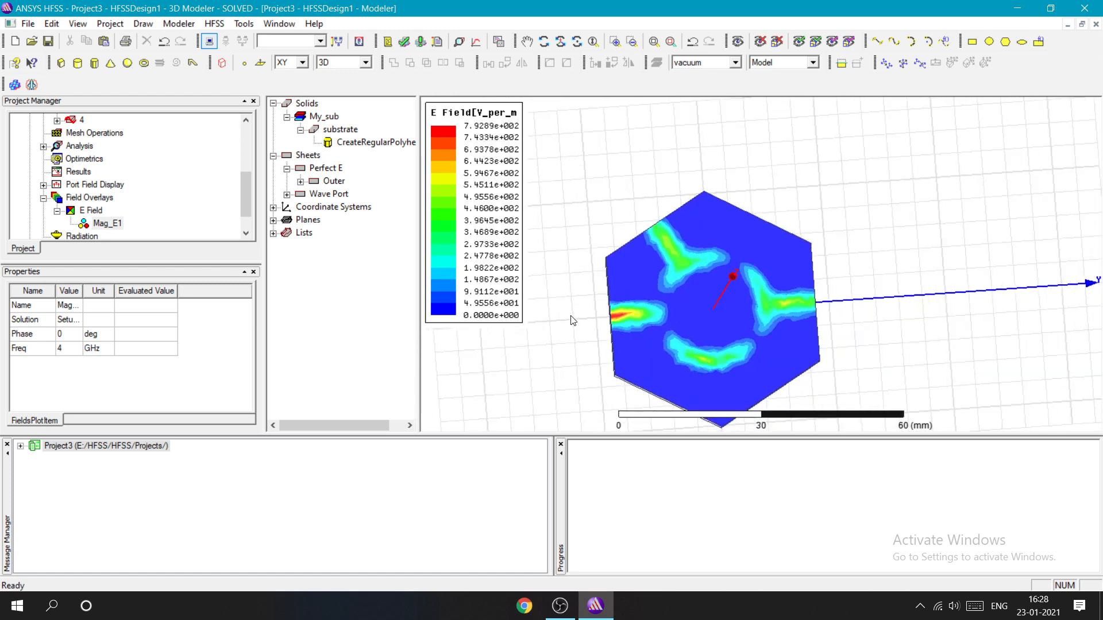
scroll(571, 313, up, 1)
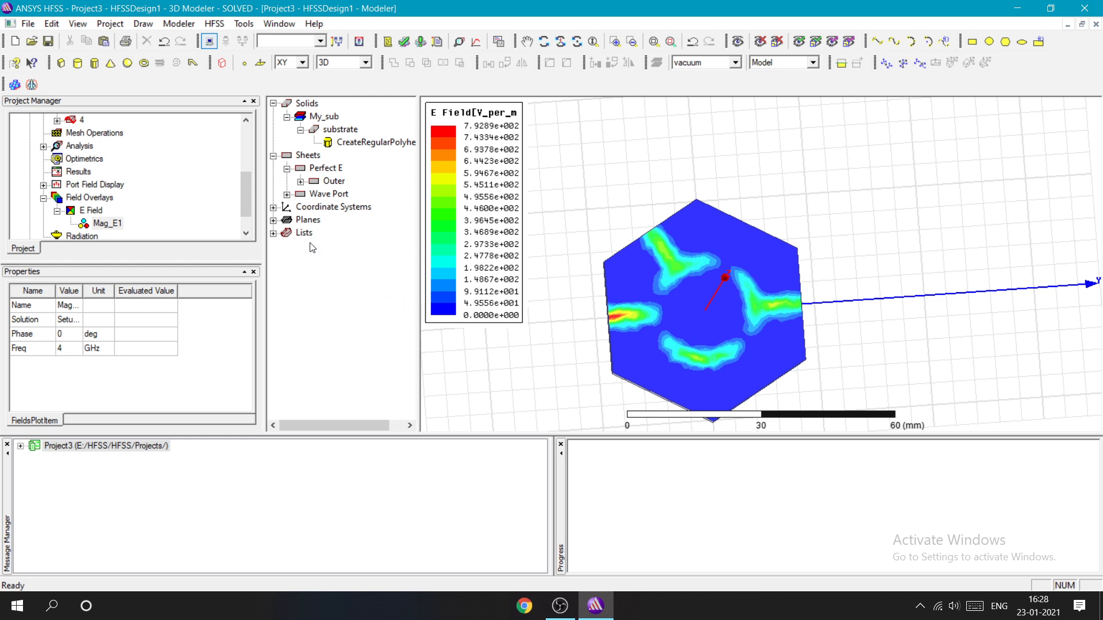
click(217, 25)
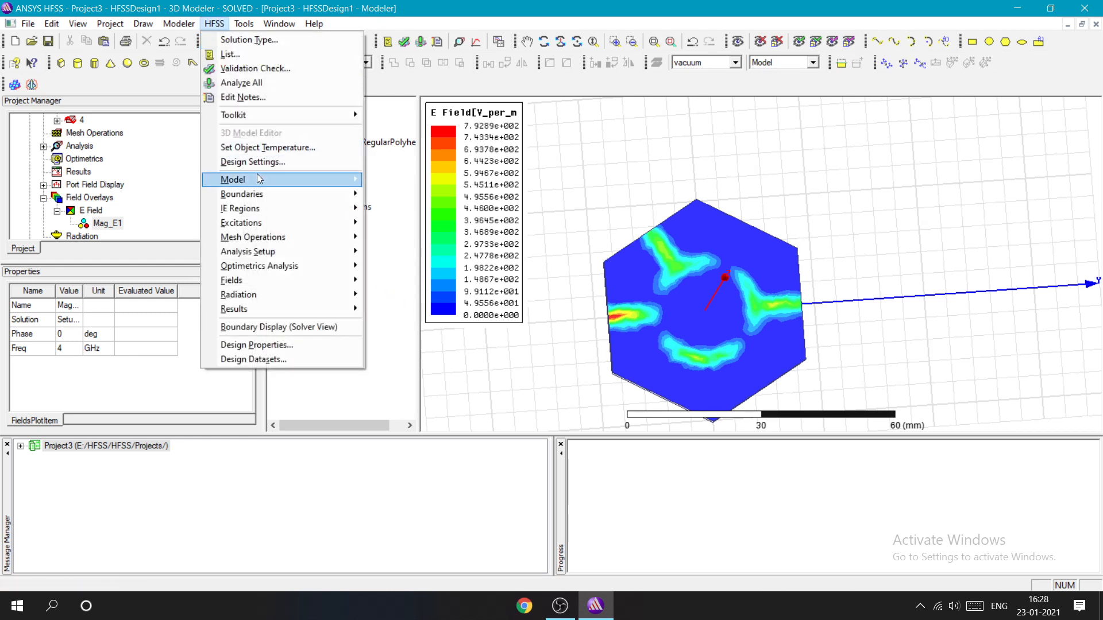
mouse_move(270, 309)
mouse_move(424, 287)
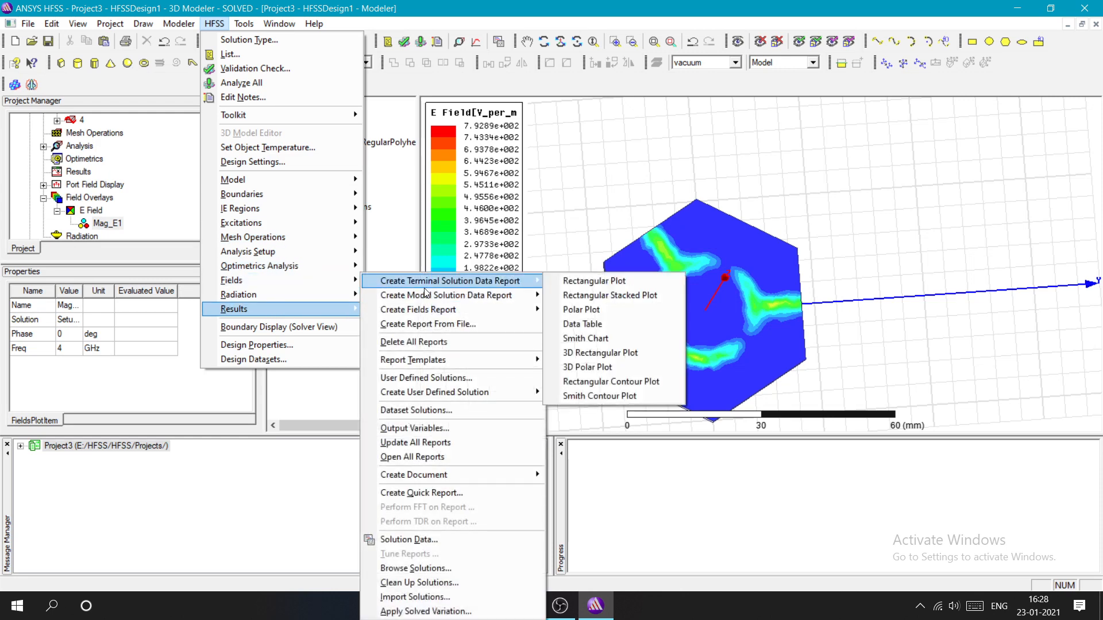
mouse_move(506, 283)
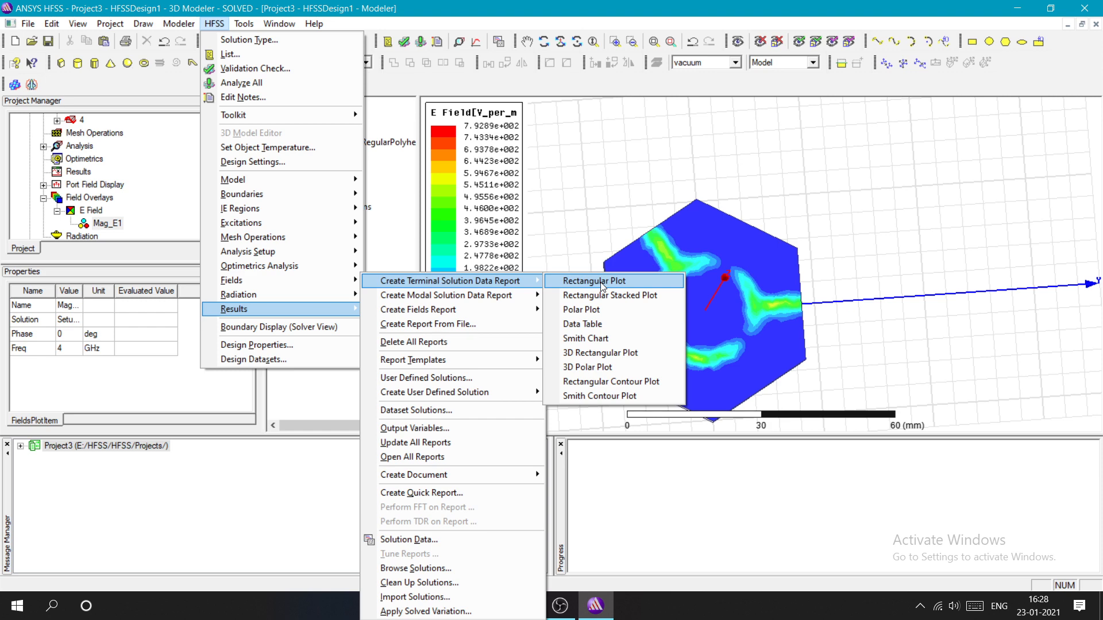
click(602, 284)
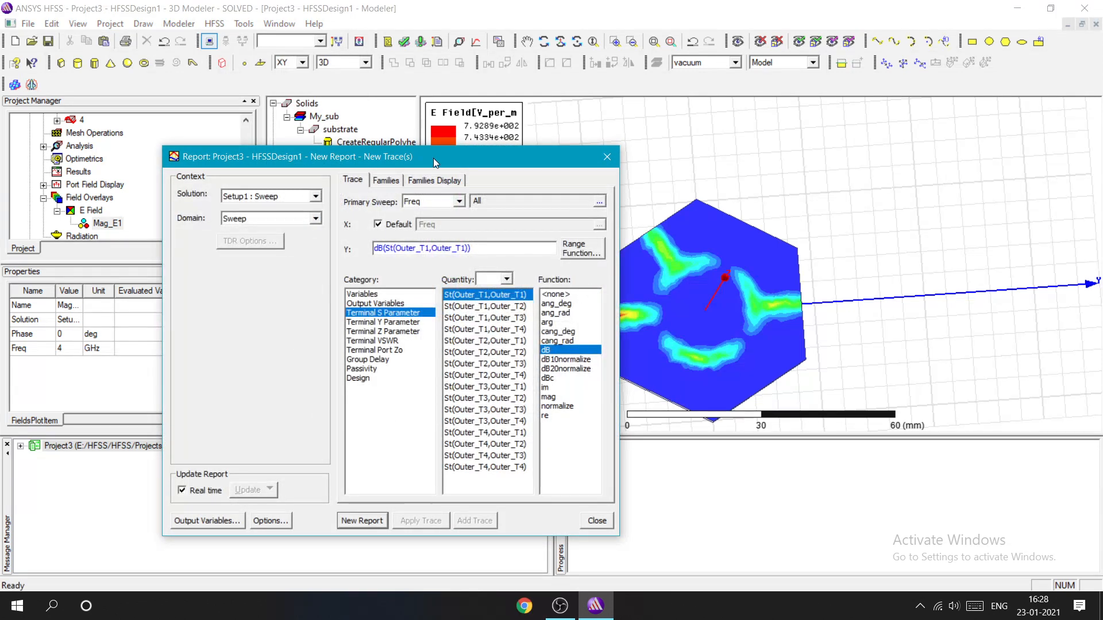
drag(437, 160, 457, 90)
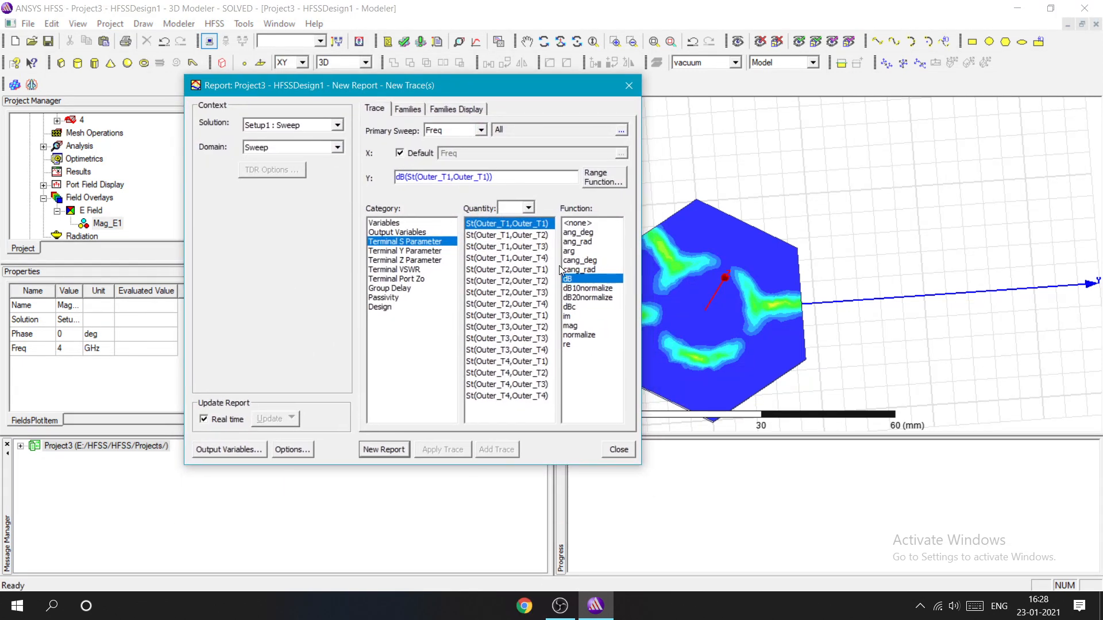
drag(641, 267, 798, 267)
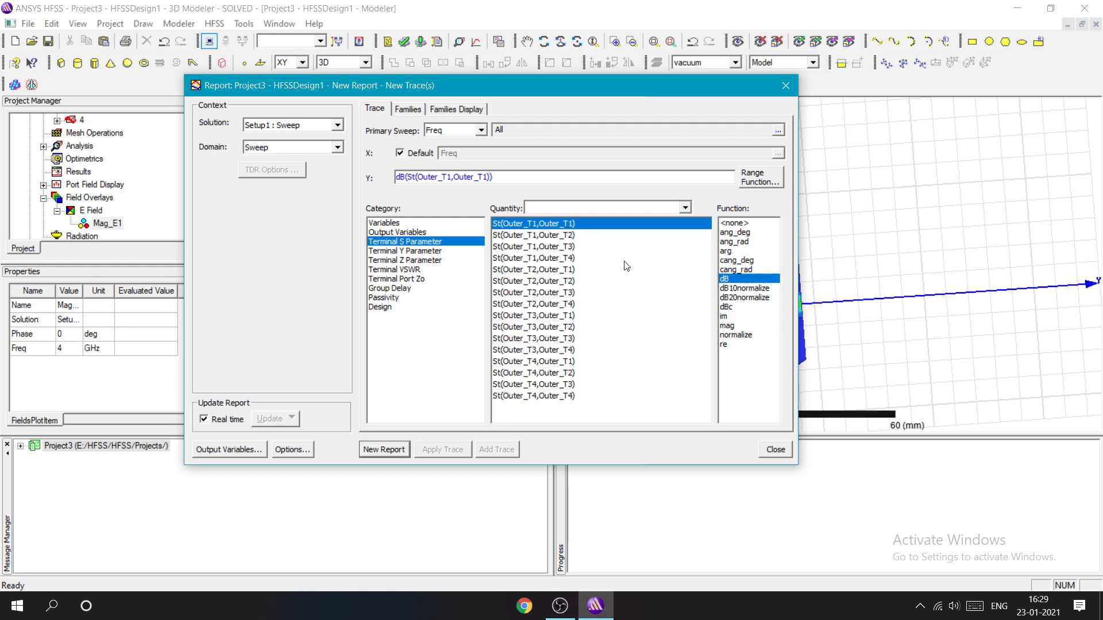
Step: Create a new report plotting the terminal S-parameters St(Outer_T1,Outer_T1) through St(Outer_T1,Outer_T4) in dB over Freq
click(581, 246)
click(546, 226)
ctrl+click(568, 235)
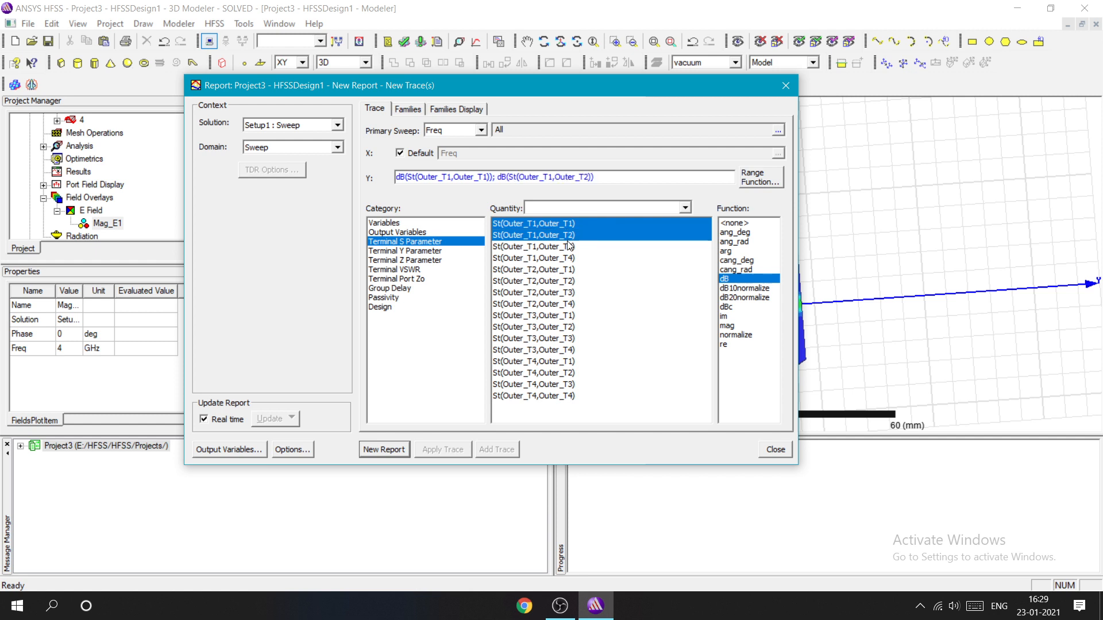
ctrl+click(583, 230)
click(581, 231)
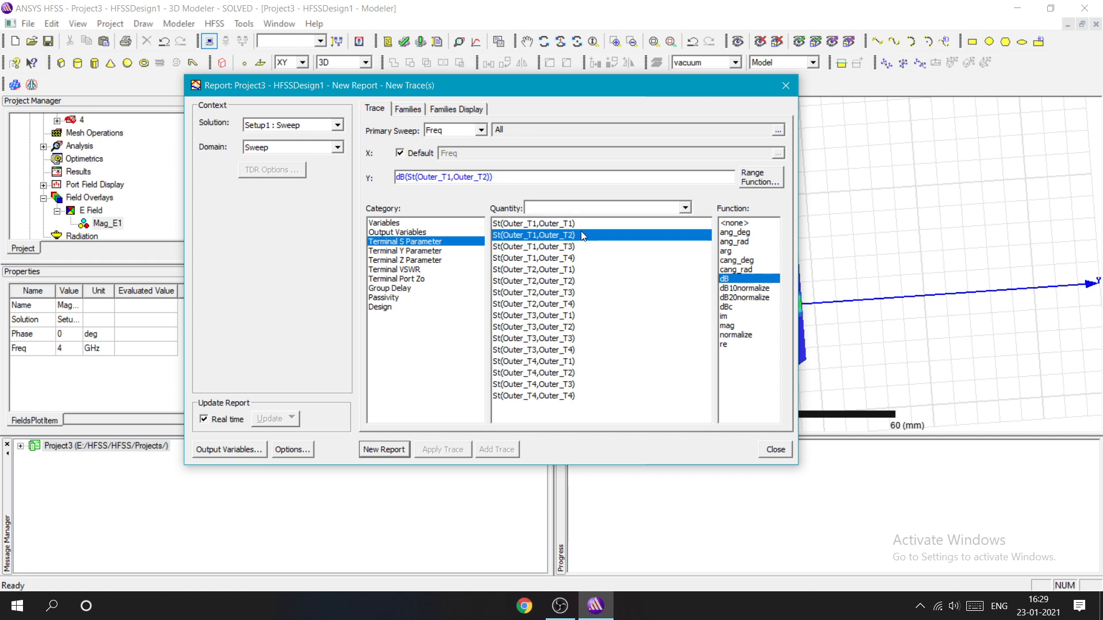
click(577, 227)
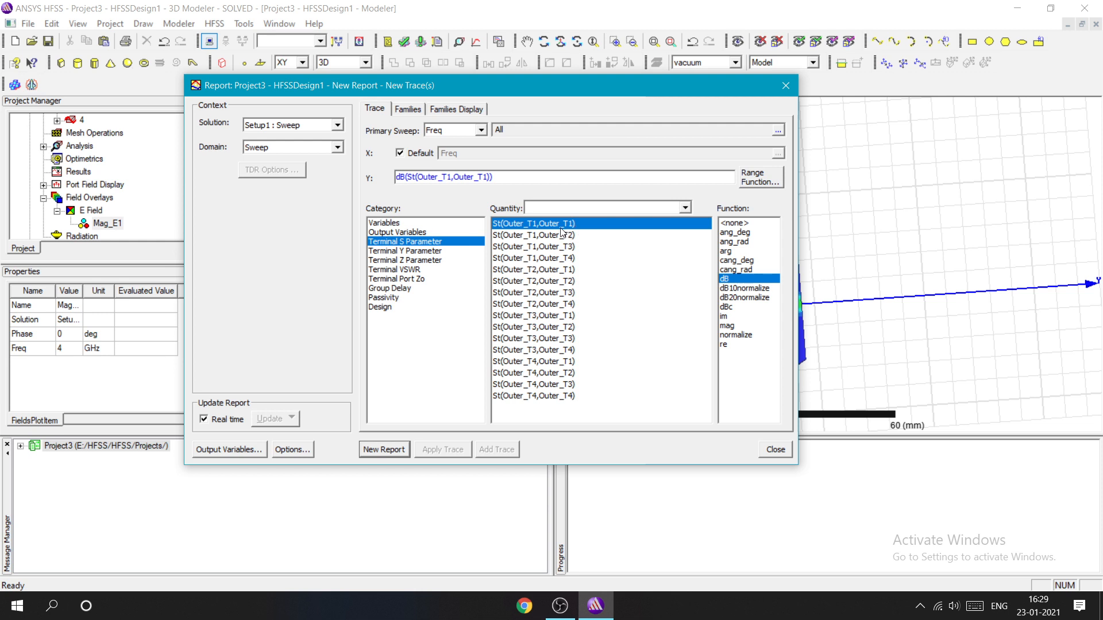
ctrl+click(562, 236)
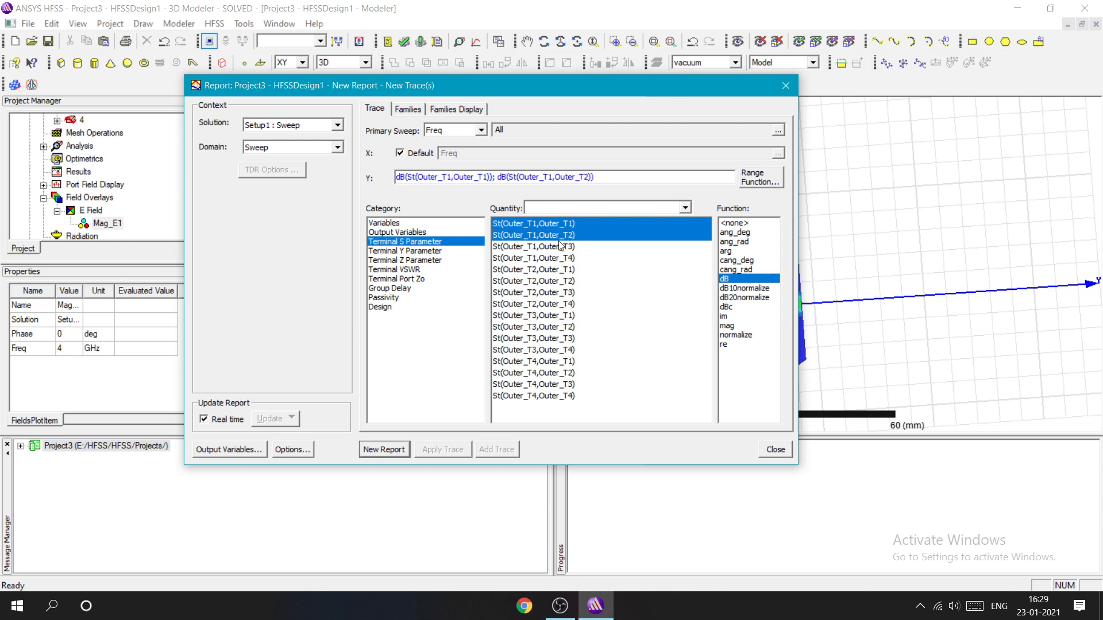
ctrl+click(558, 248)
ctrl+click(559, 259)
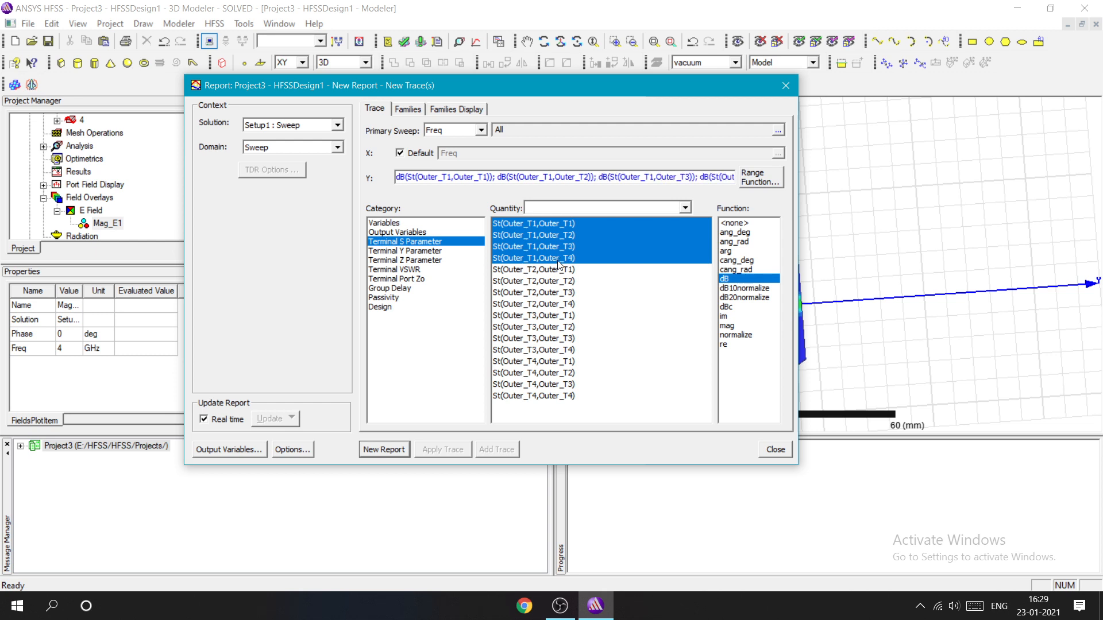
click(388, 450)
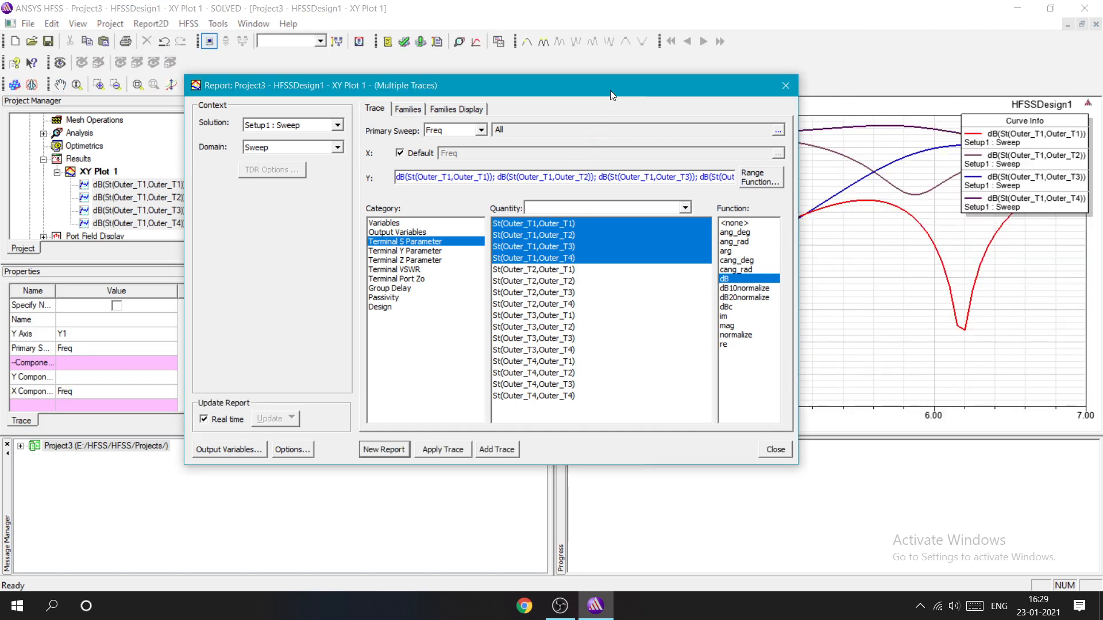
Step: Create a second report plotting St(Outer_T2,Outer_T1) through St(Outer_T2,Outer_T4) in dB
drag(610, 91, 340, 68)
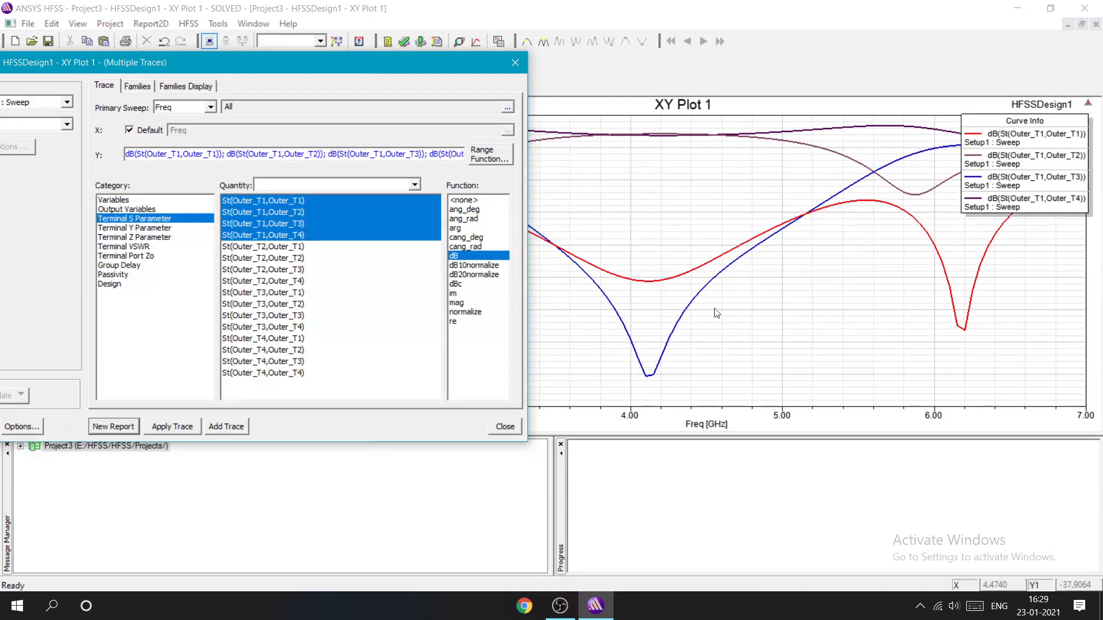
drag(444, 64, 626, 58)
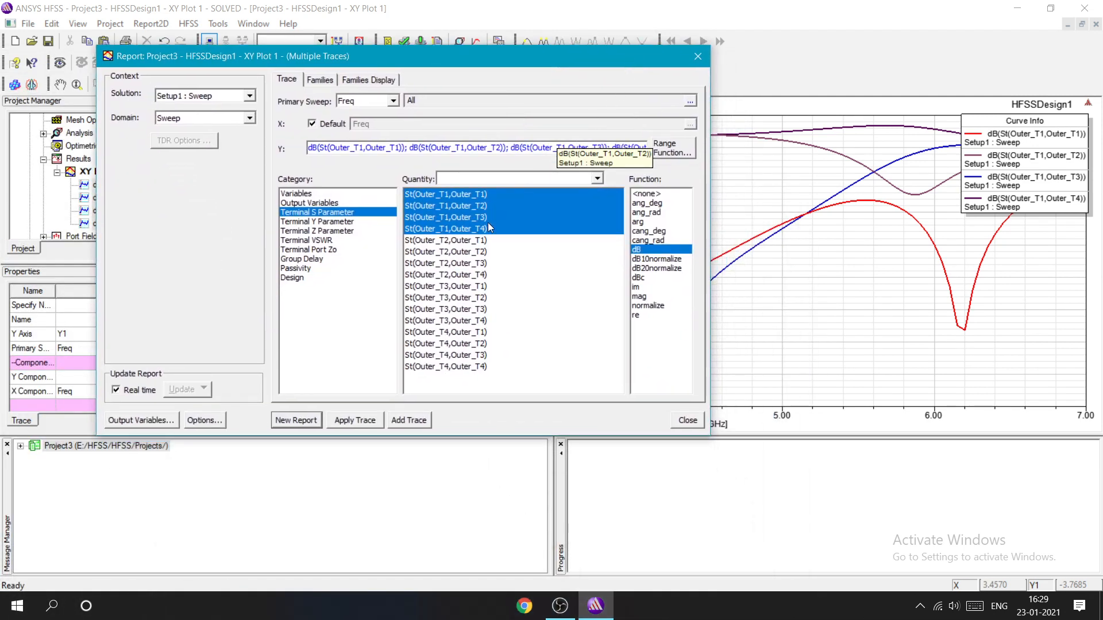
click(481, 241)
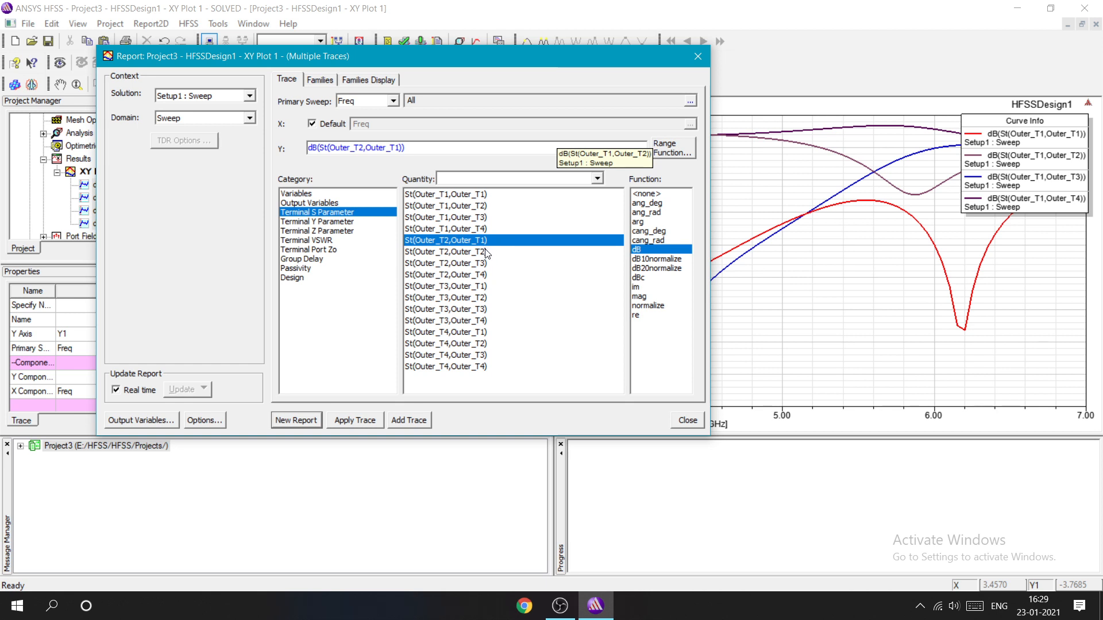
ctrl+click(486, 253)
ctrl+click(485, 264)
ctrl+click(488, 276)
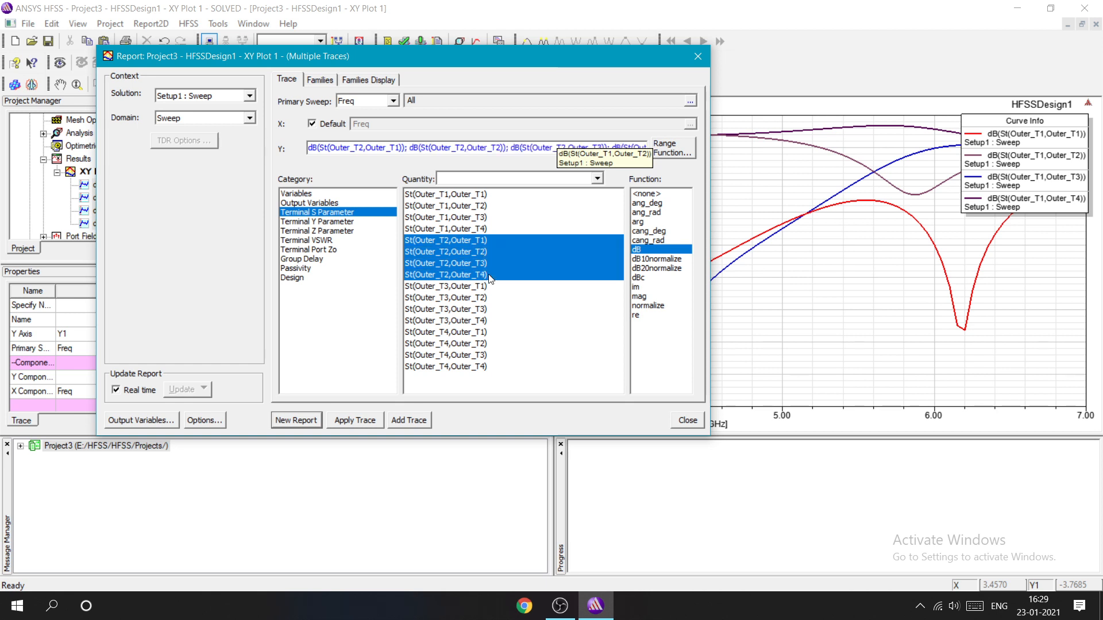
click(300, 424)
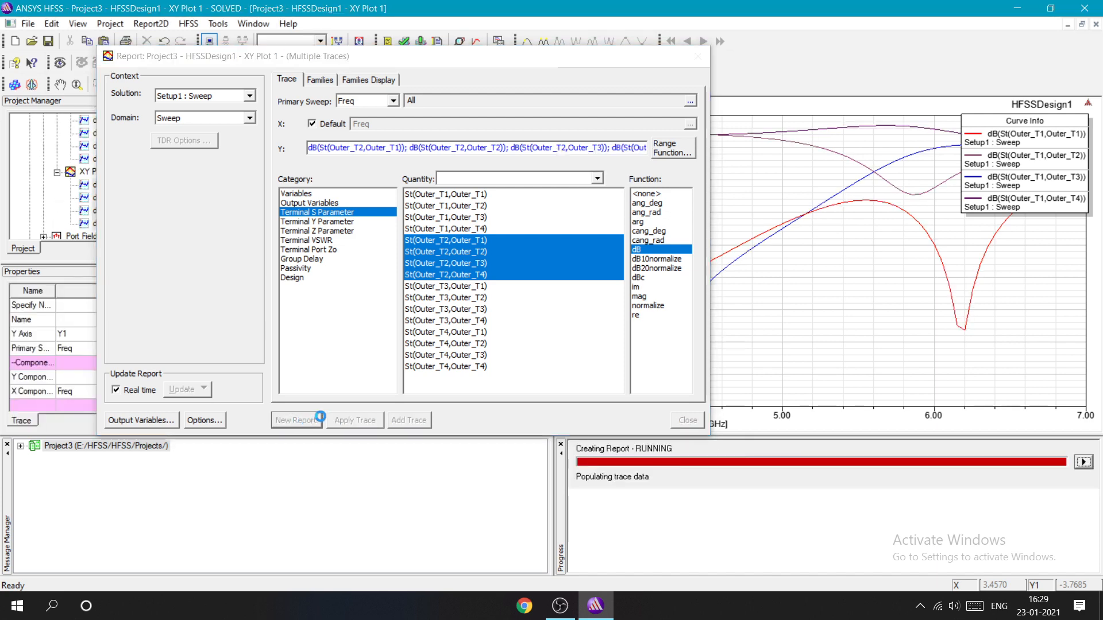
Step: Create a third report plotting St(Outer_T3,Outer_T1) through St(Outer_T3,Outer_T4) in dB
drag(514, 68, 444, 34)
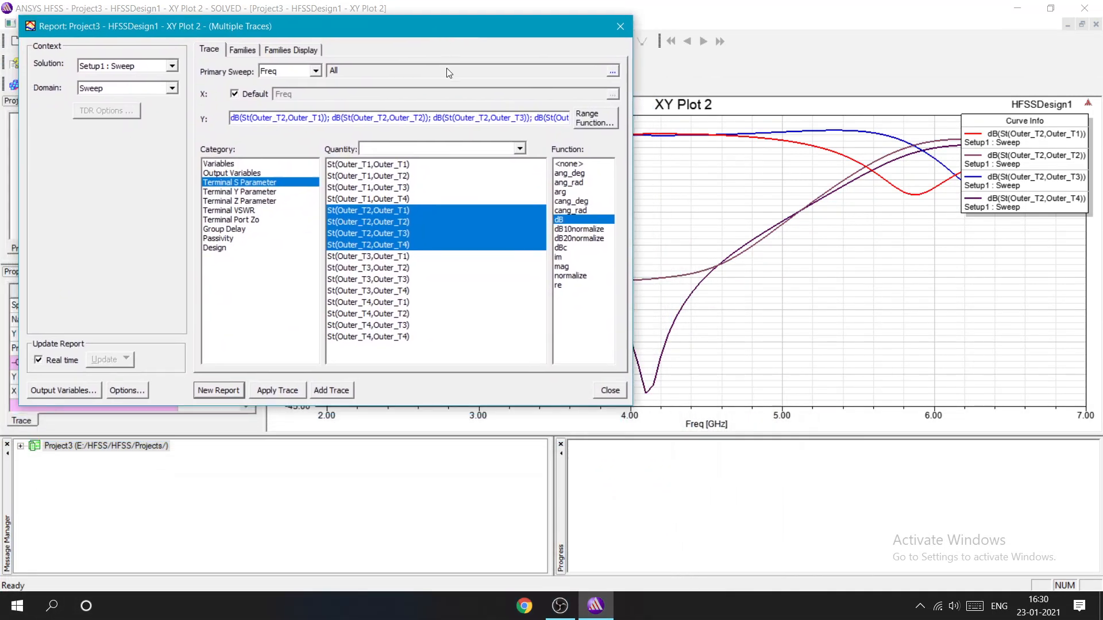
click(387, 257)
ctrl+click(392, 268)
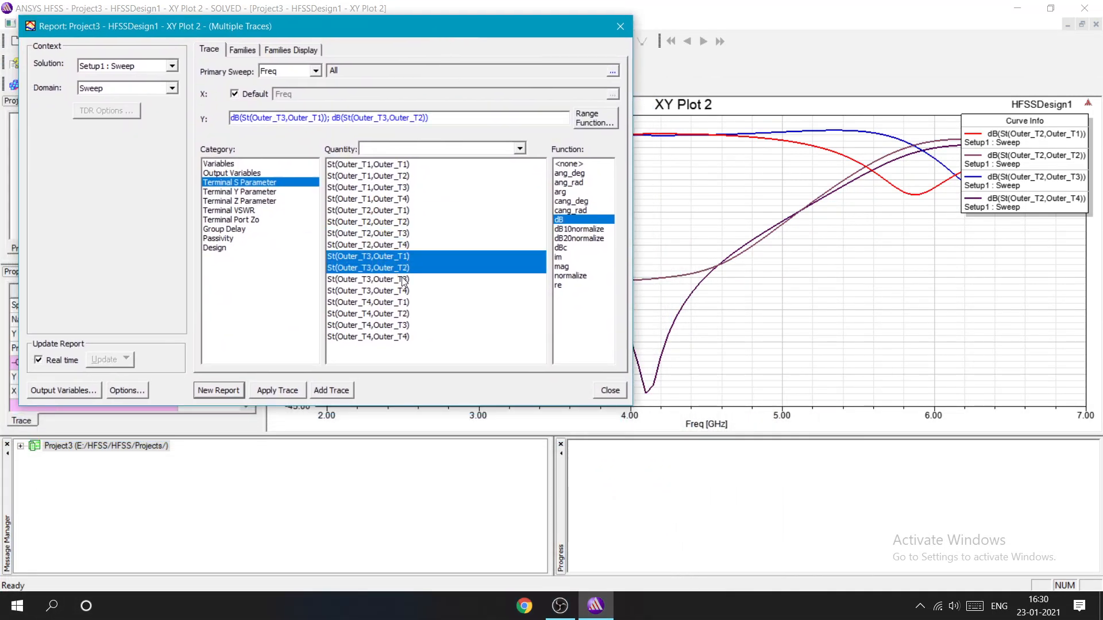
ctrl+click(404, 280)
ctrl+click(409, 292)
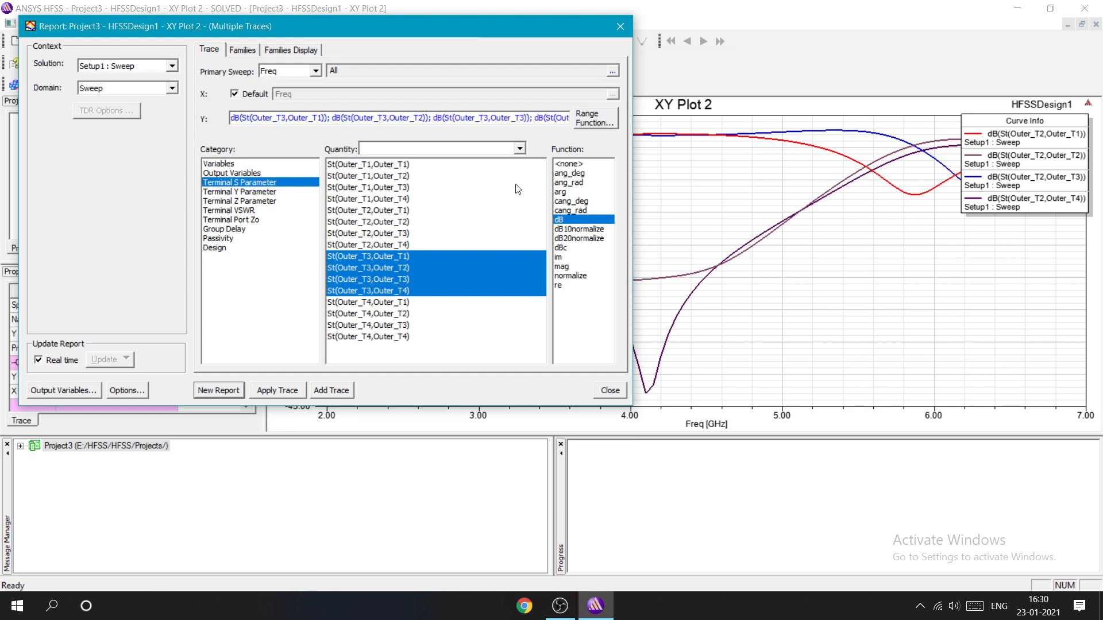
click(232, 393)
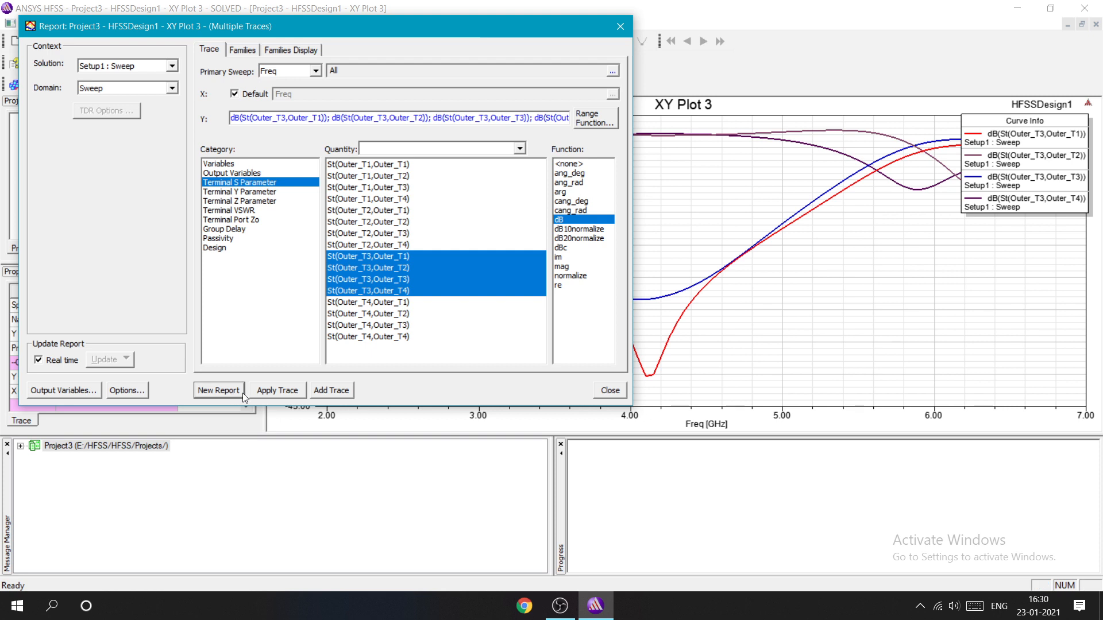
Step: Create a fourth report plotting St(Outer_T4,Outer_T1) through St(Outer_T4,Outer_T4) in dB, and close the report dialog
click(396, 303)
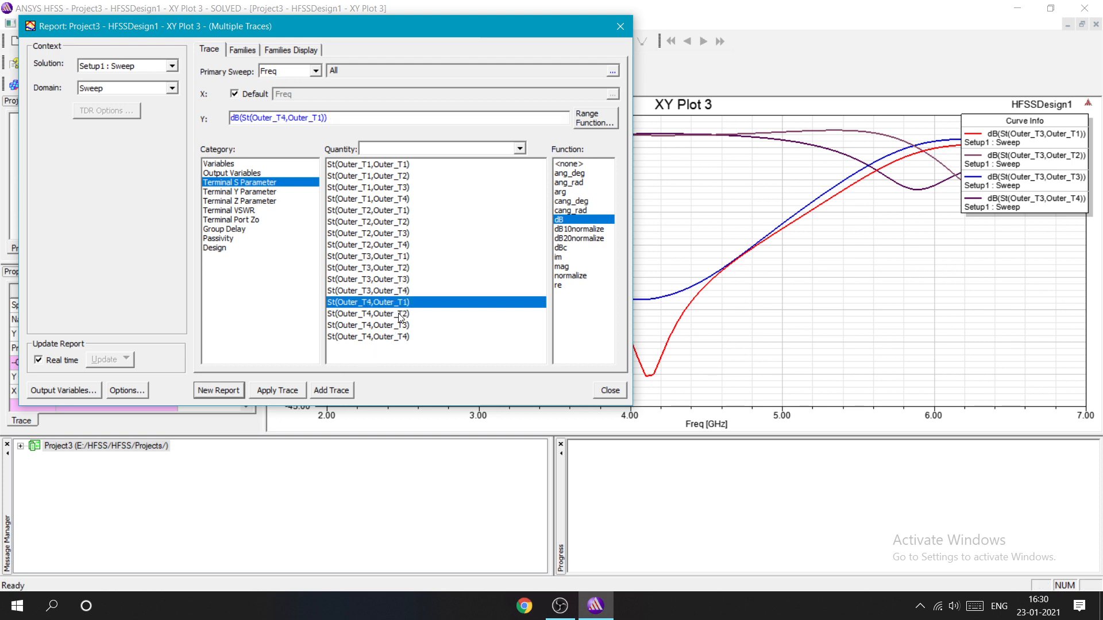
ctrl+click(400, 315)
ctrl+click(399, 326)
ctrl+click(401, 337)
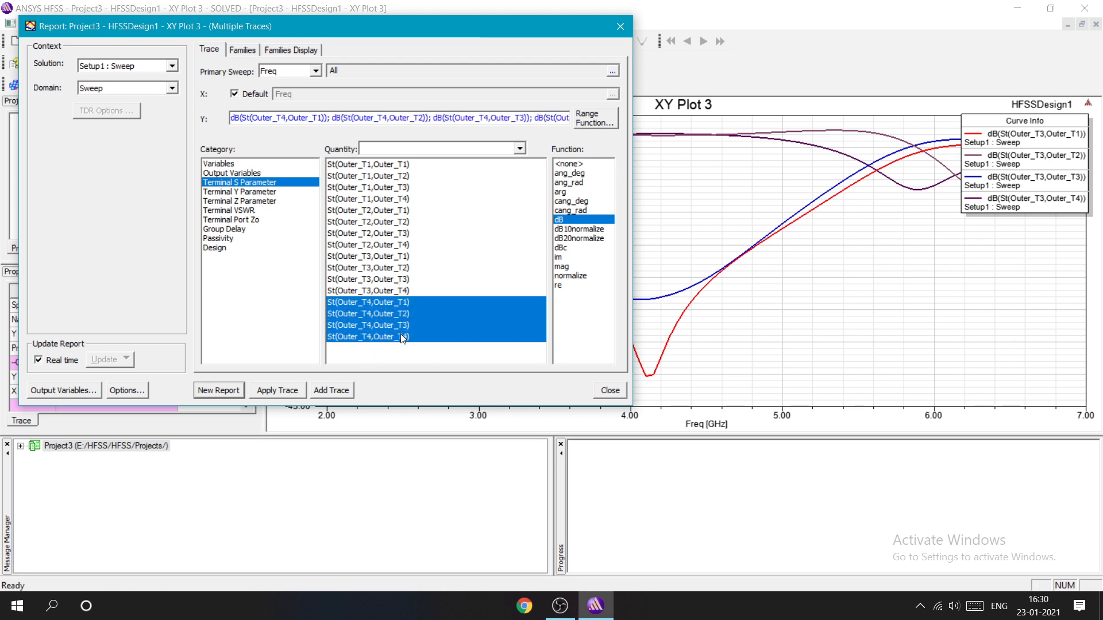
click(210, 390)
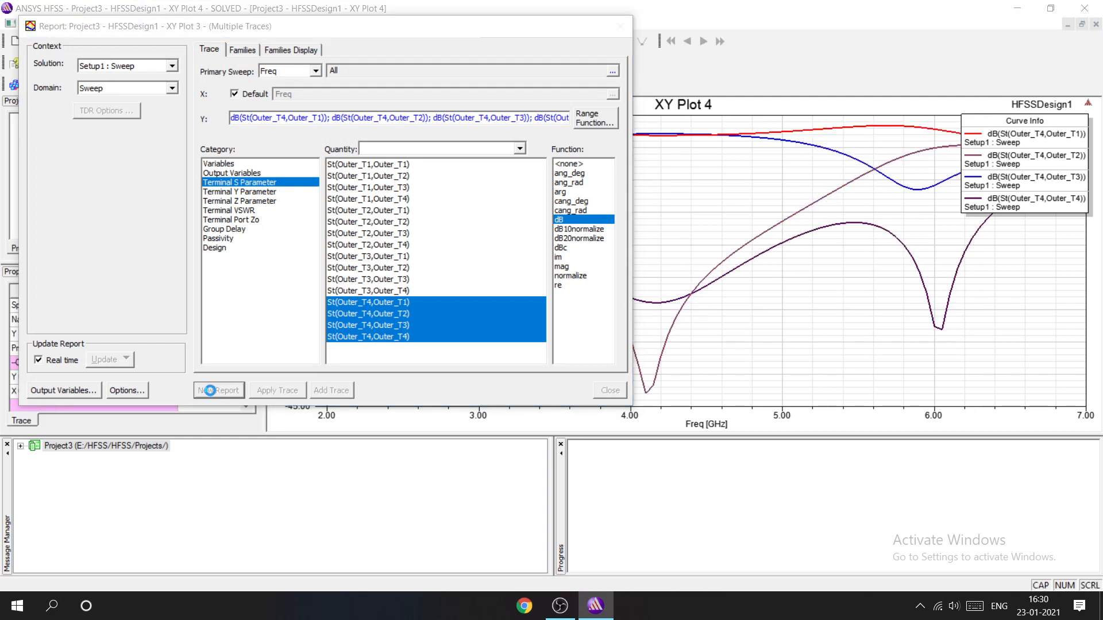
click(620, 27)
Step: Collapse the trace lists of XY Plots 1 to 4 in the project tree and examine the curves of XY Plot 4
scroll(153, 188, up, 3)
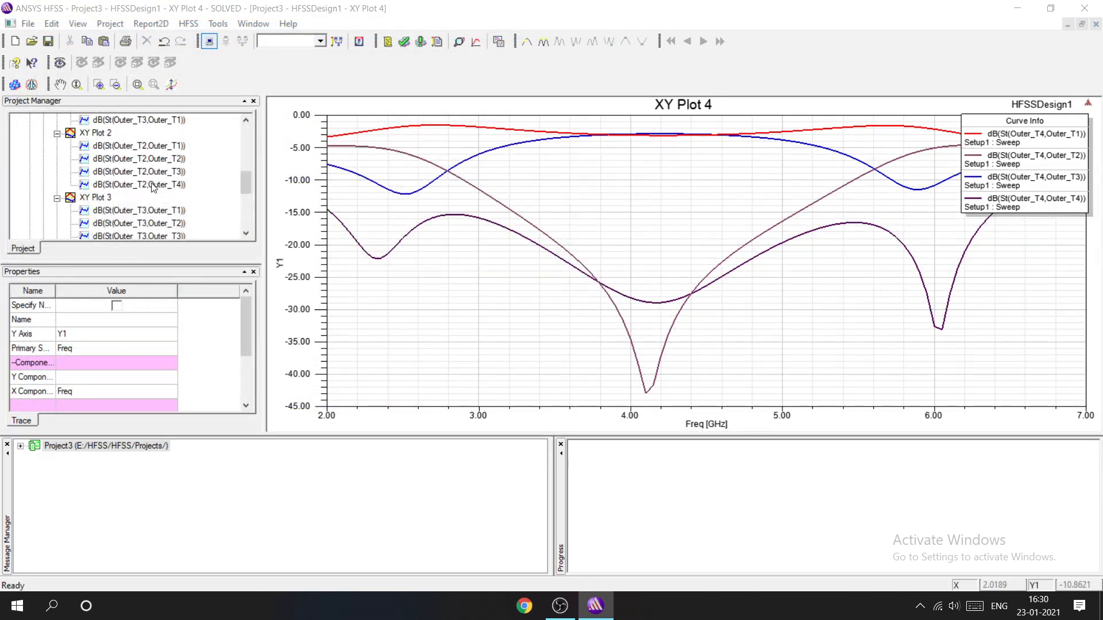
scroll(153, 189, up, 2)
scroll(77, 155, down, 2)
click(57, 132)
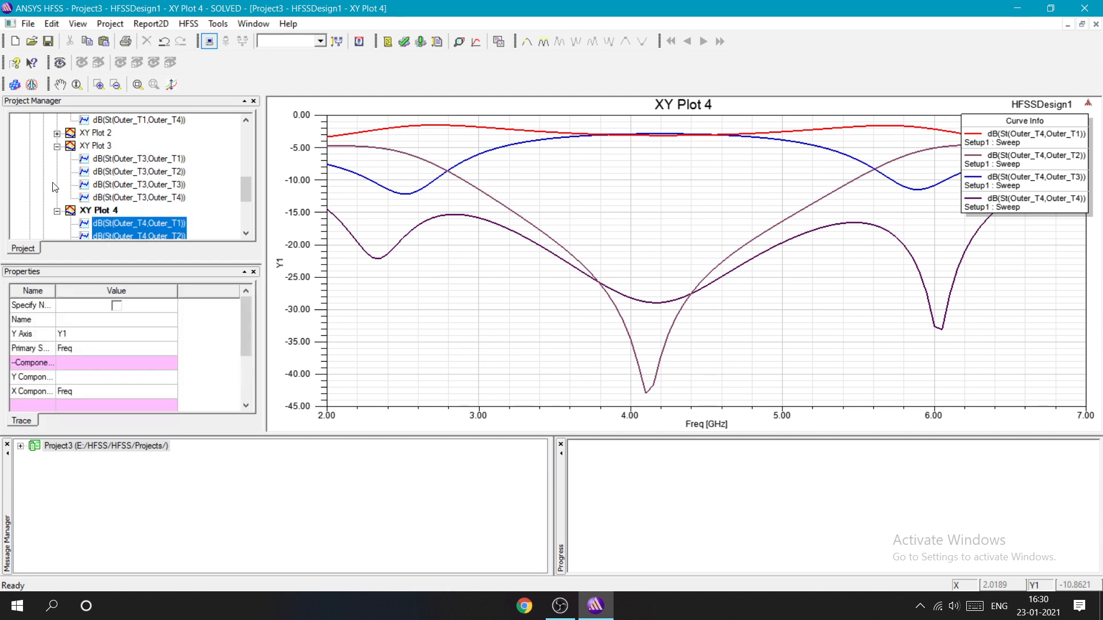
click(57, 146)
click(57, 159)
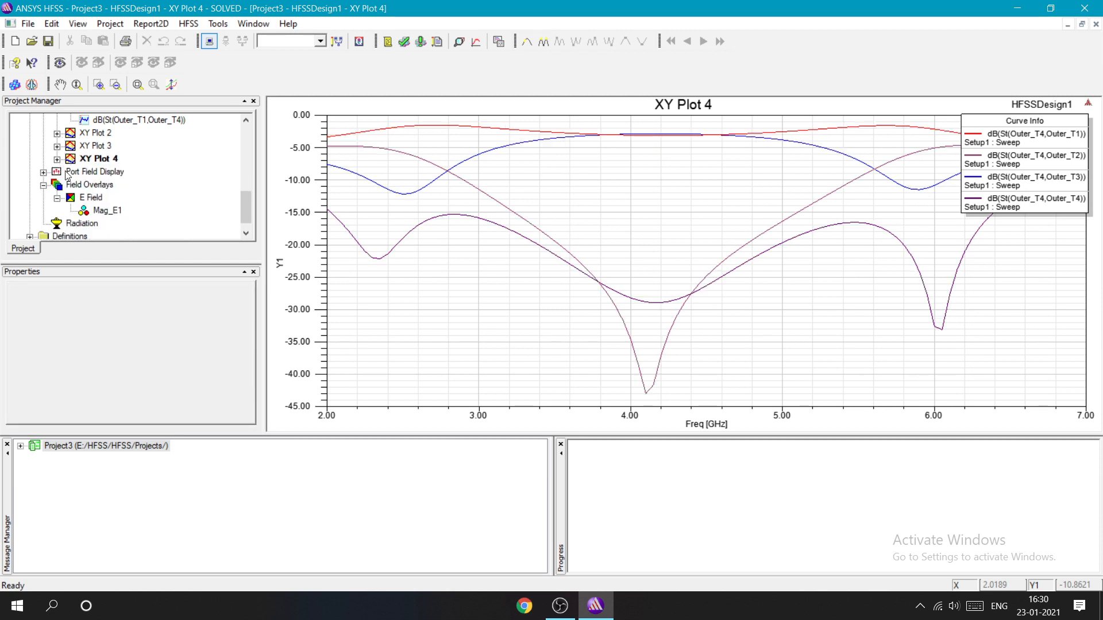
scroll(69, 166, up, 2)
click(57, 159)
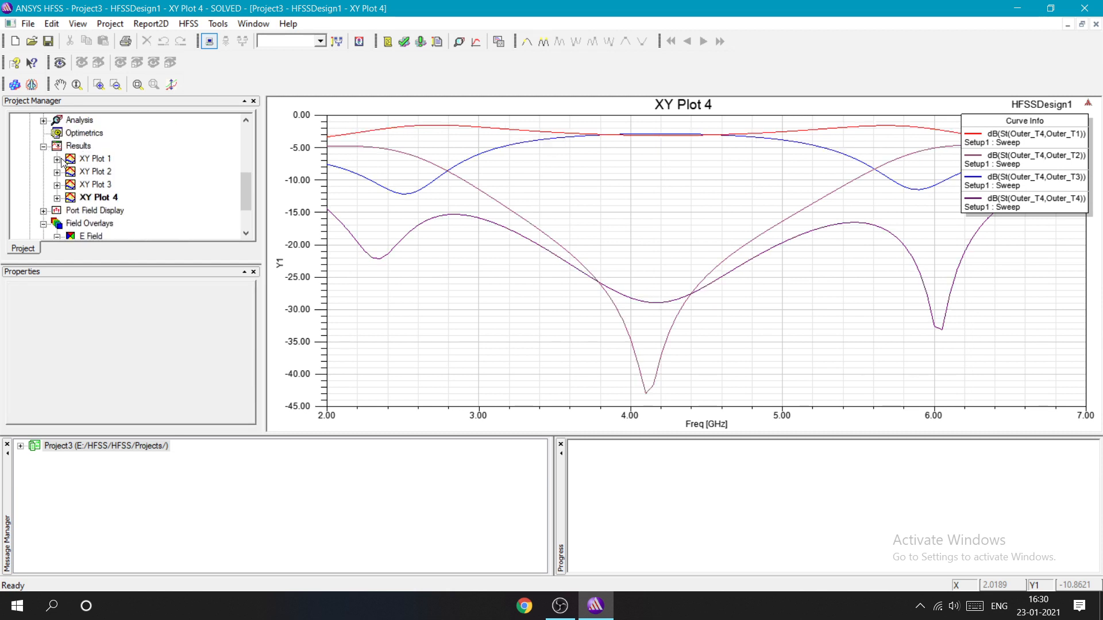
click(109, 197)
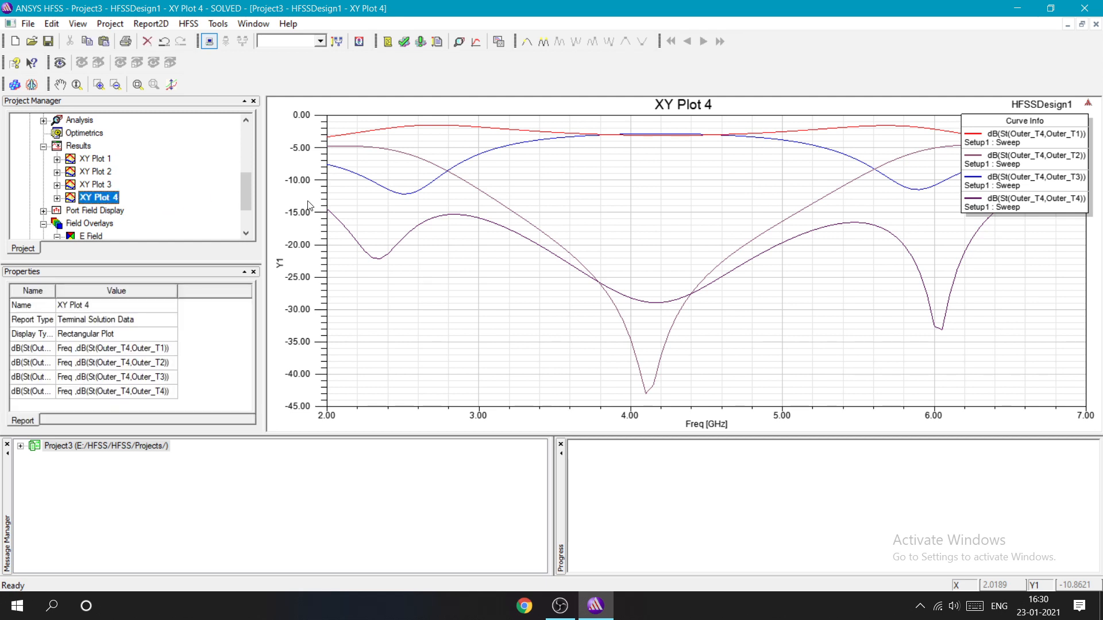
click(354, 267)
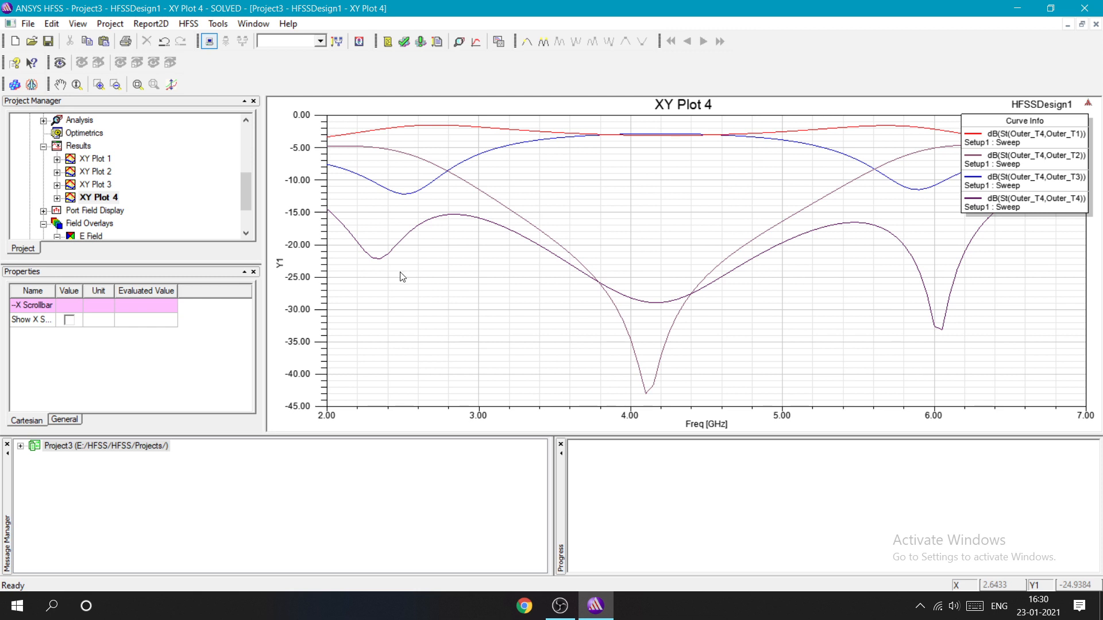
Step: Show the 3D model, open the post-process sources for editing, and set the Outer_T1 magnitude to 0 V
scroll(102, 156, up, 5)
double_click(102, 144)
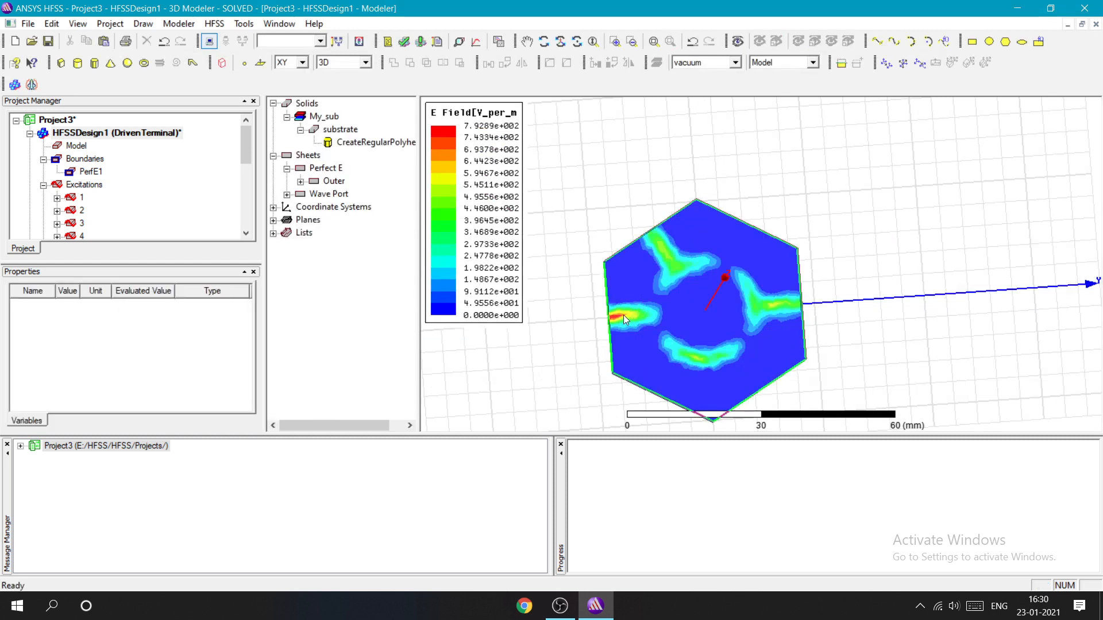
click(593, 320)
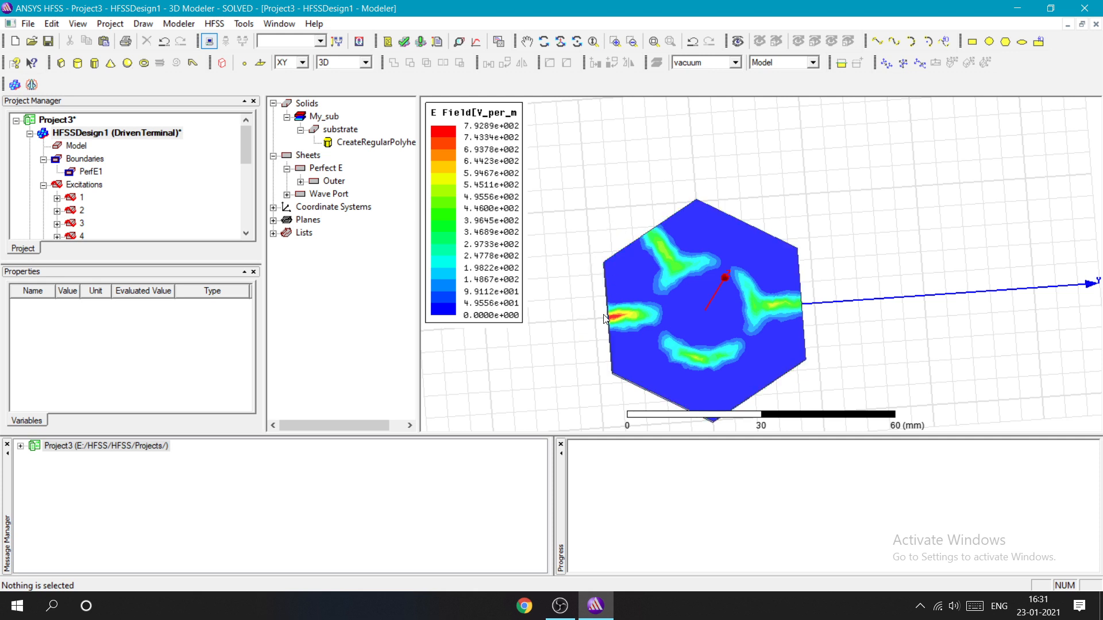
click(215, 24)
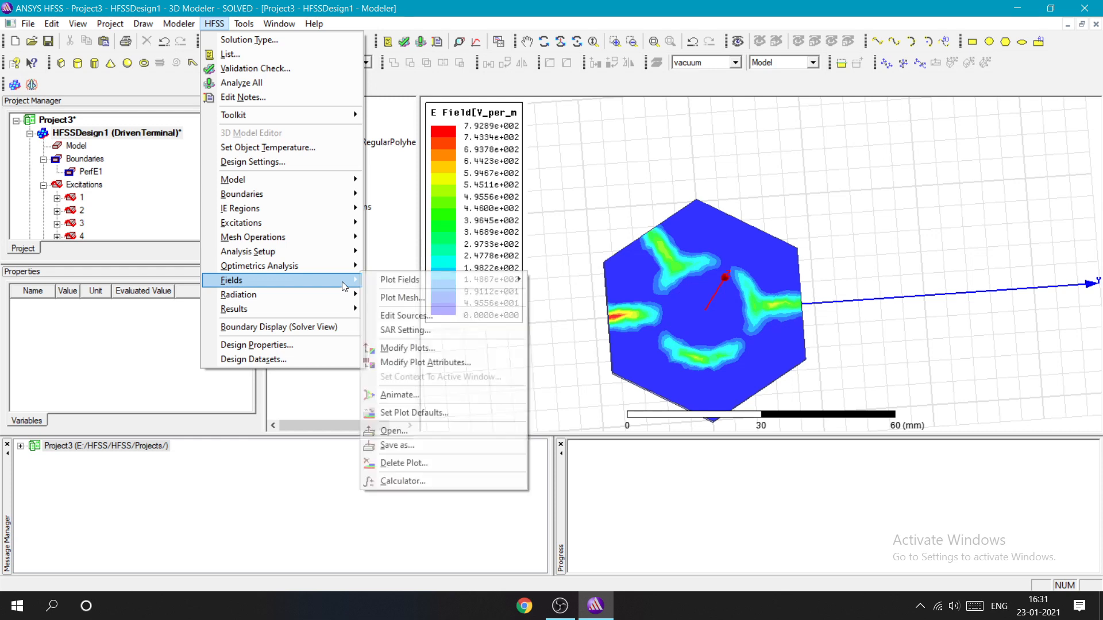
mouse_move(358, 290)
click(406, 318)
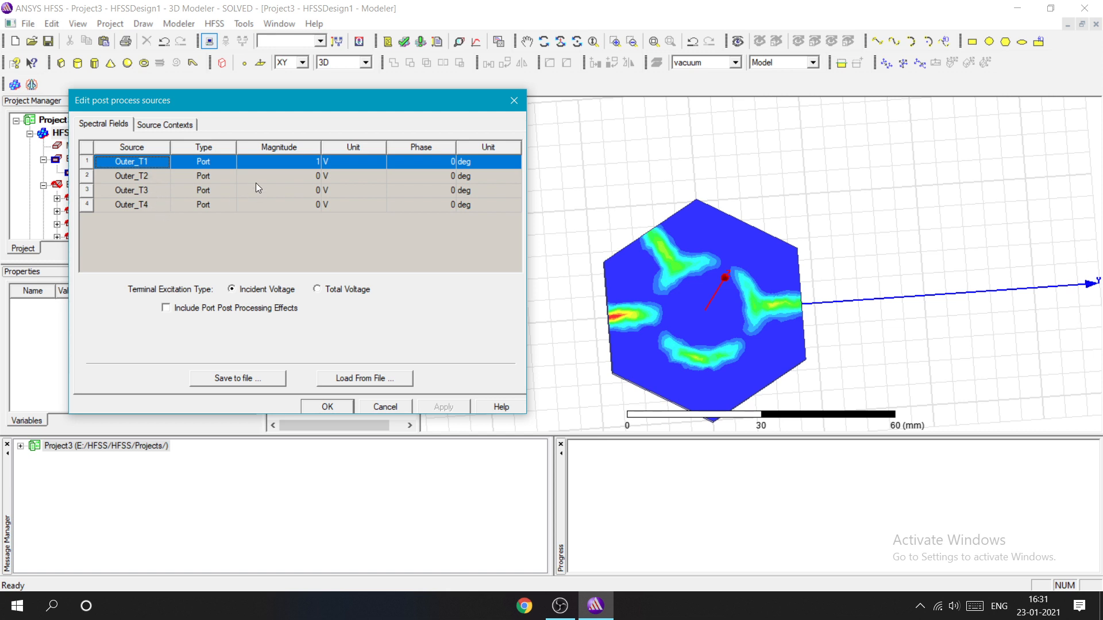
drag(350, 99, 367, 119)
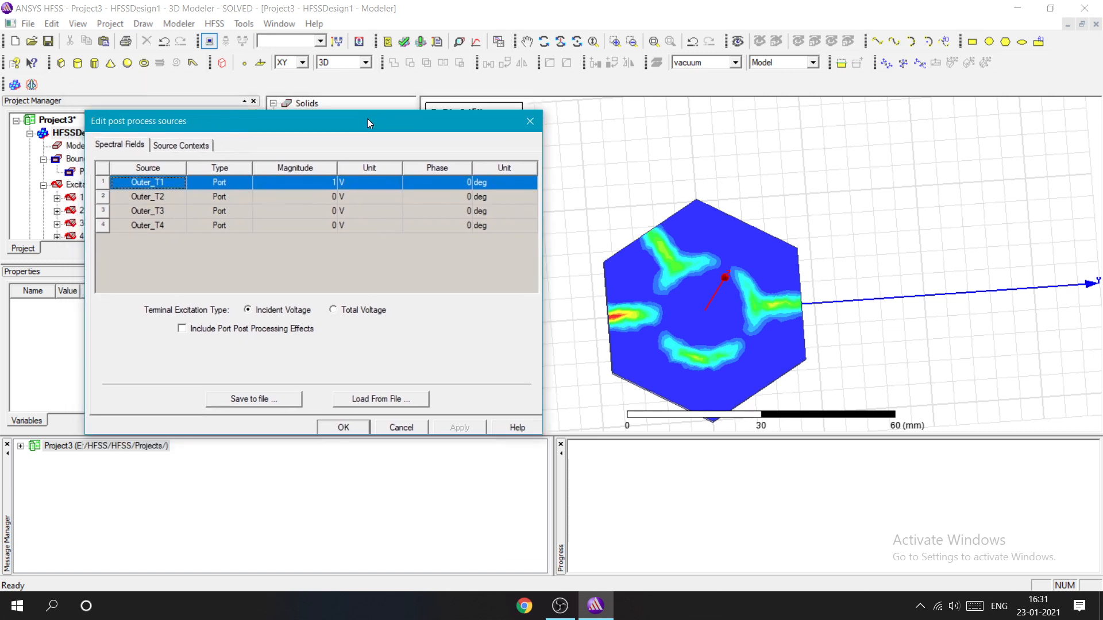
double_click(331, 182)
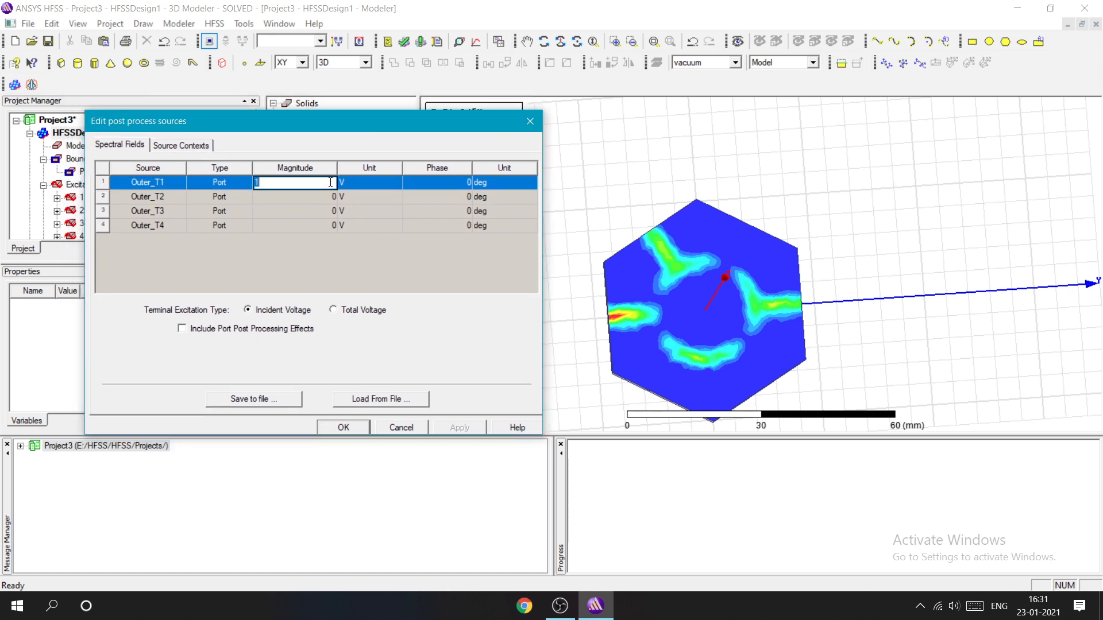
text(0)
click(320, 257)
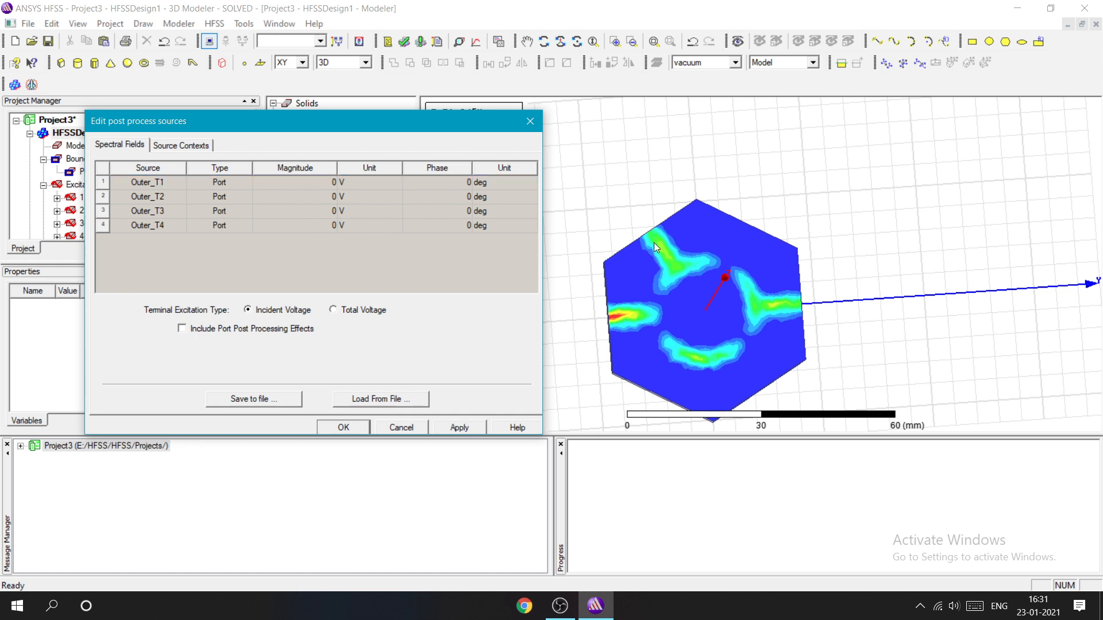
Step: Set the Outer_T2 source magnitude to 1 V, leaving its phase at 0 deg and Outer_T3 at 0 V
click(320, 196)
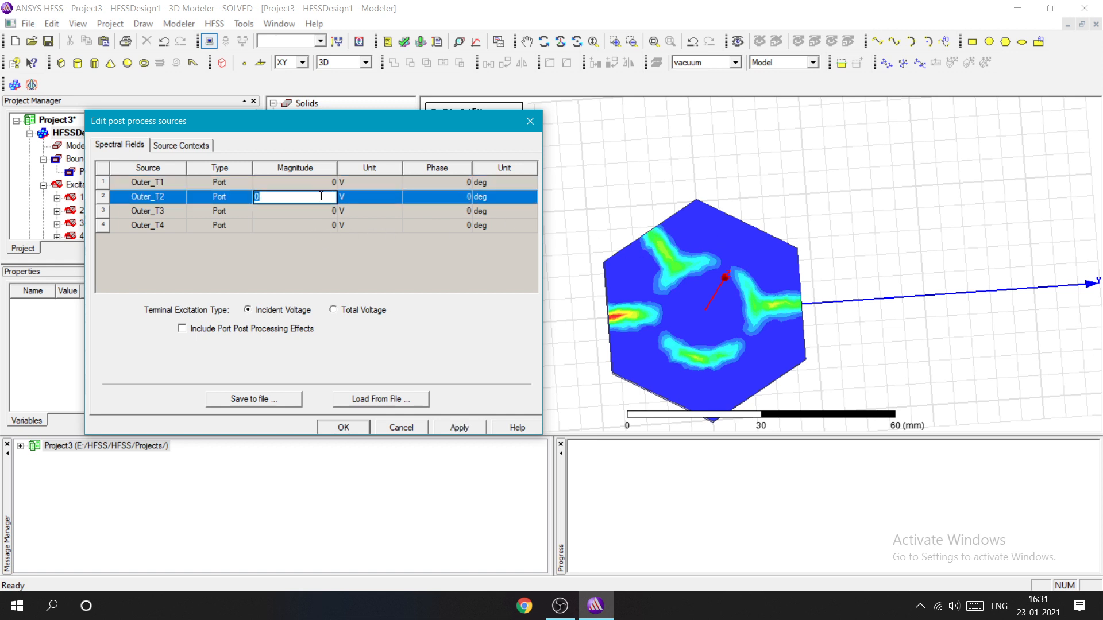
key(BackSpace)
click(460, 196)
click(429, 198)
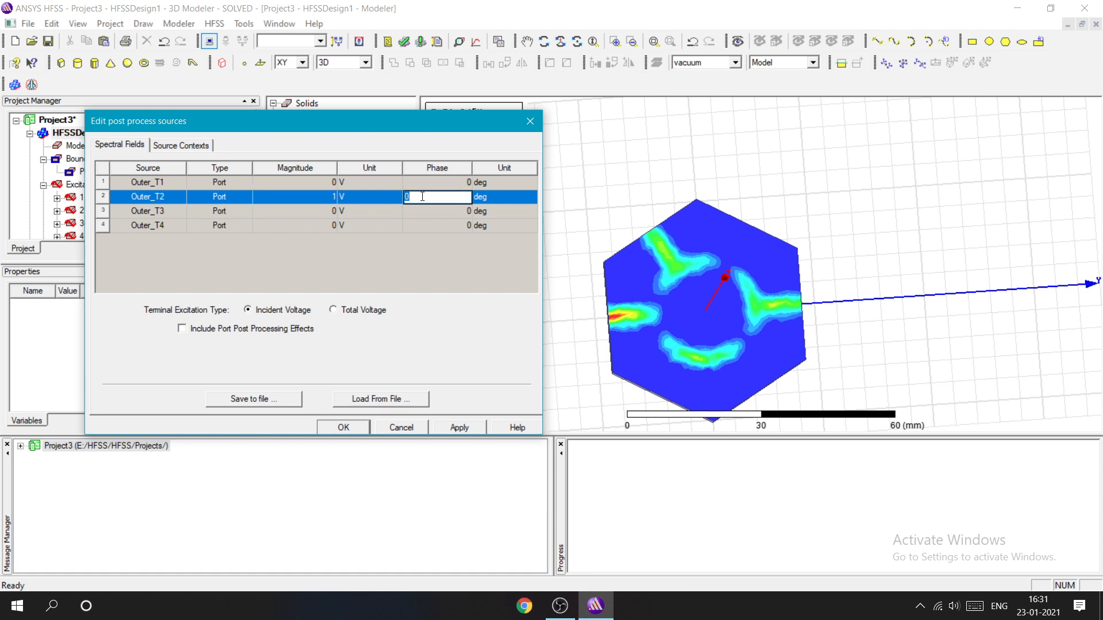
click(316, 210)
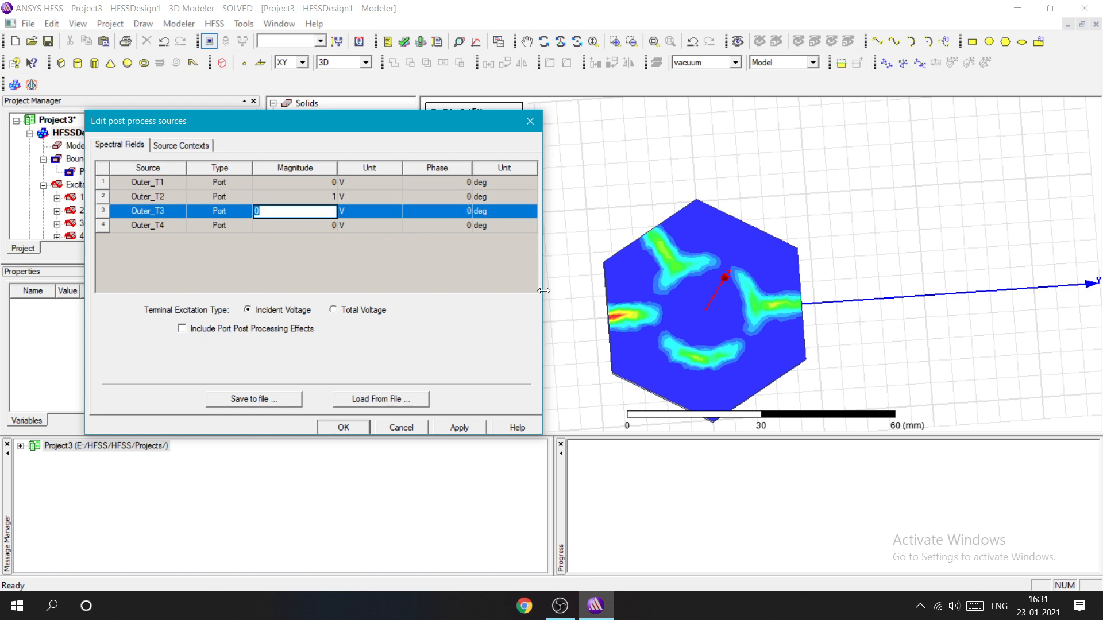
Step: Set the Outer_T4 source to magnitude 1 V and phase 180 deg, and apply the source settings to the field plot
click(305, 225)
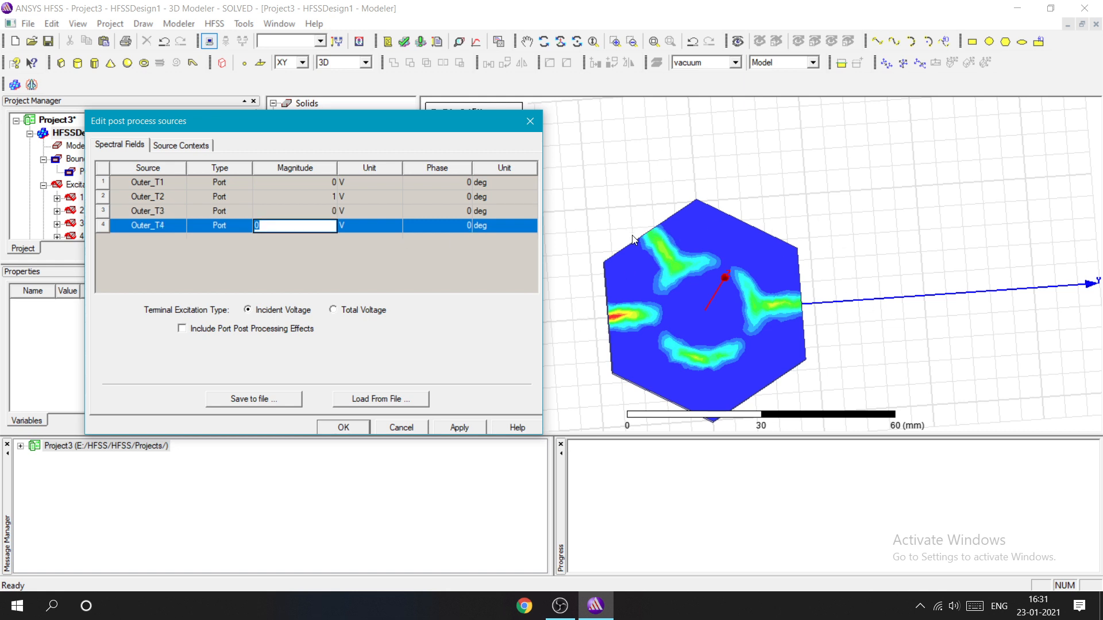
key(BackSpace)
text(1)
click(436, 224)
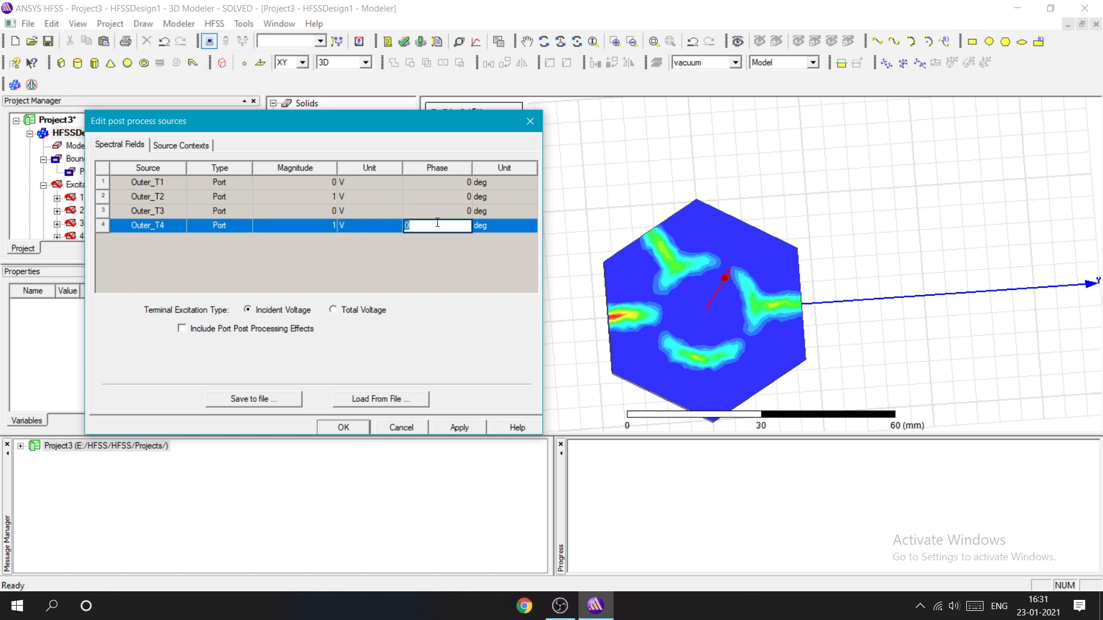
text(180)
click(426, 289)
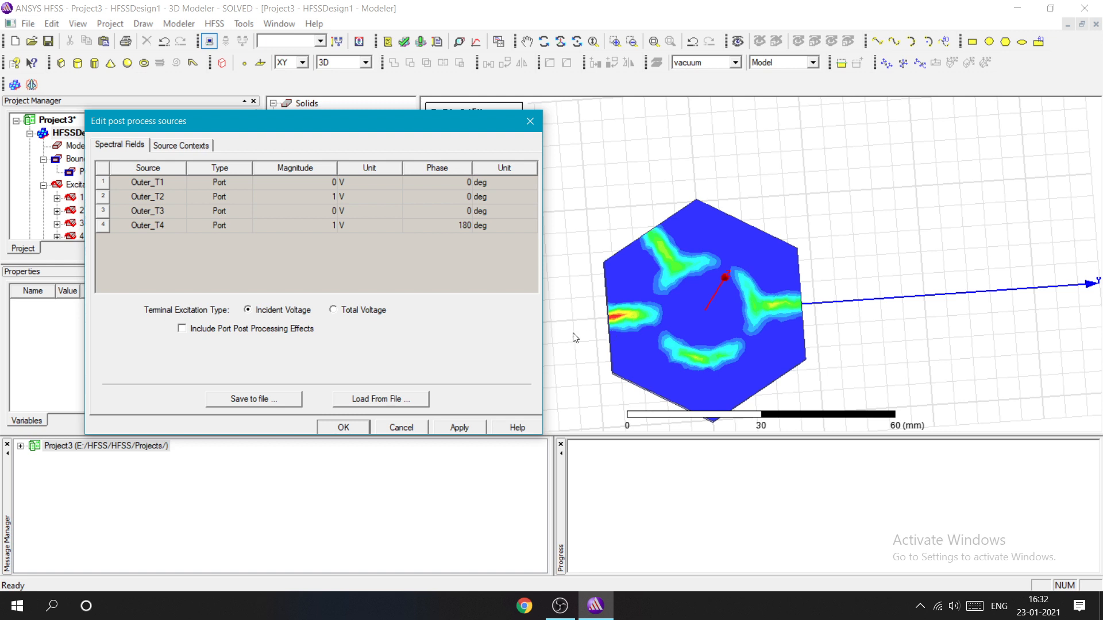
click(447, 428)
click(362, 431)
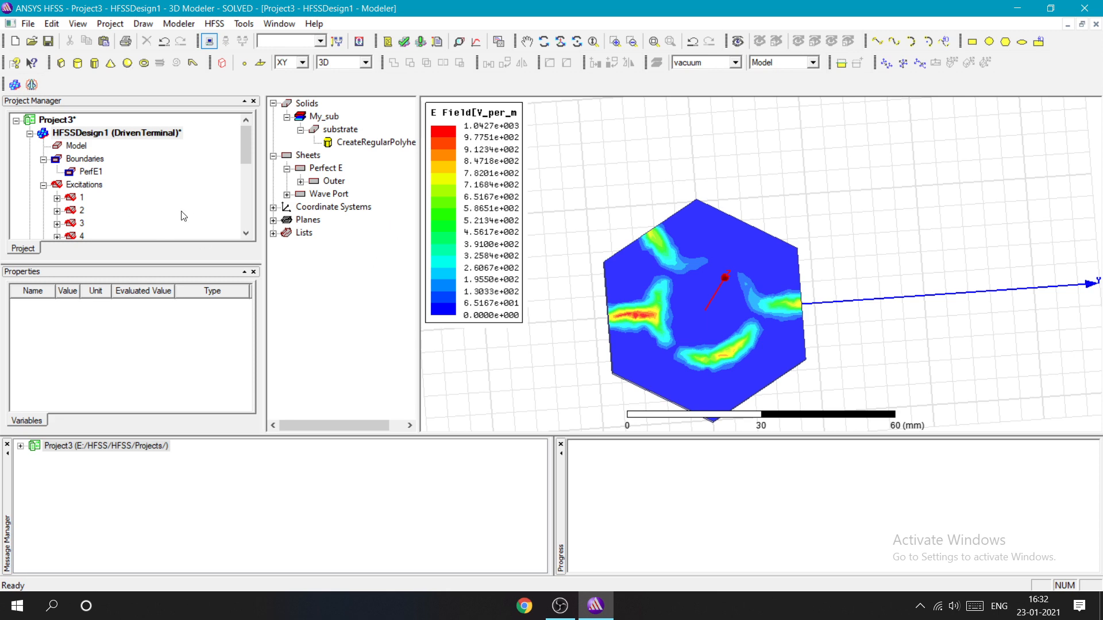
Step: Create and play a Mag_E1 animation sweeping phase from 0deg to 170deg in 17 steps, adjust its speed, and close it
scroll(179, 195, down, 5)
right_click(105, 198)
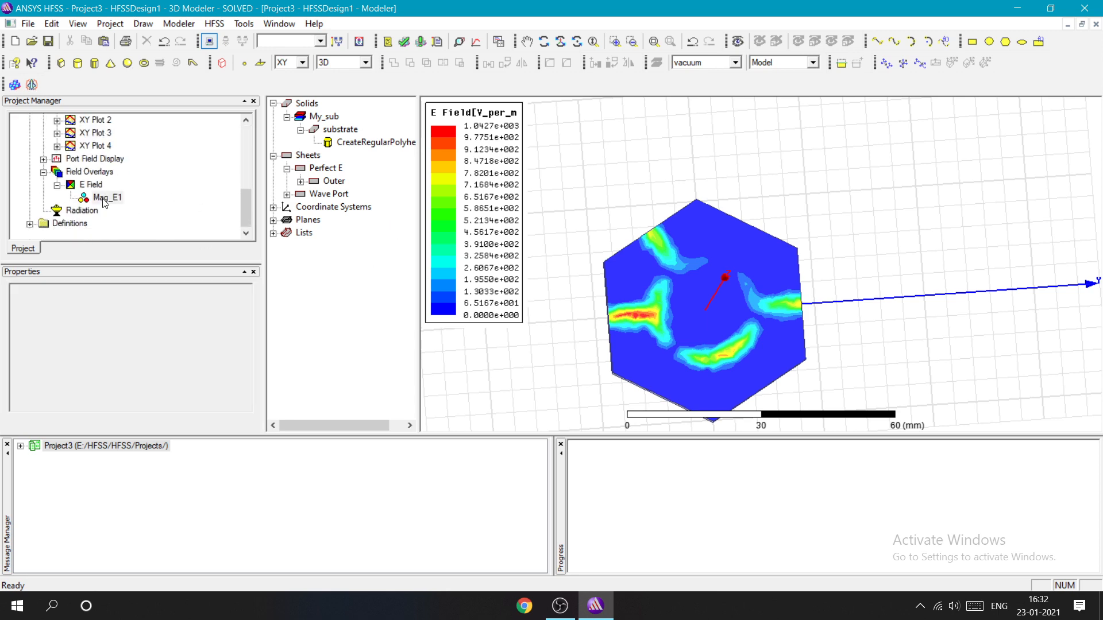
click(135, 292)
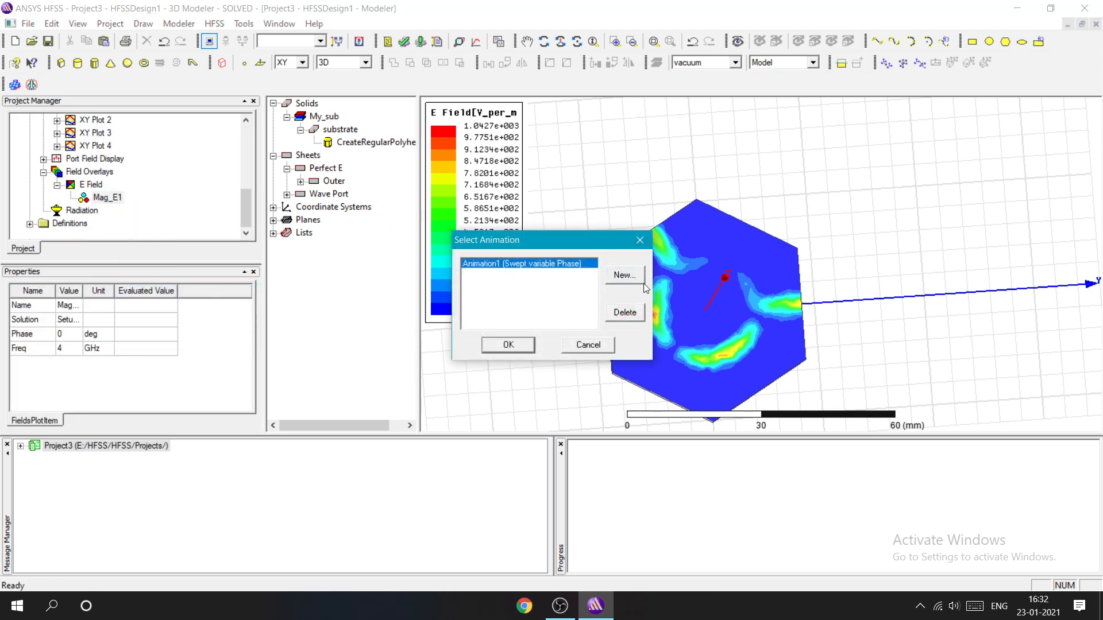
click(626, 277)
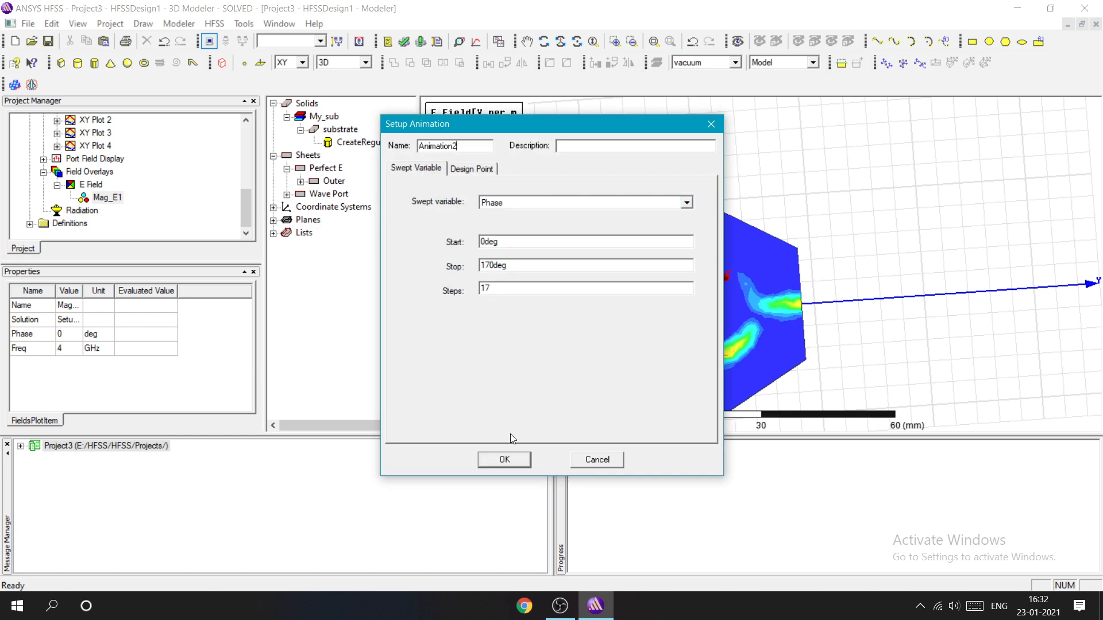
key(Return)
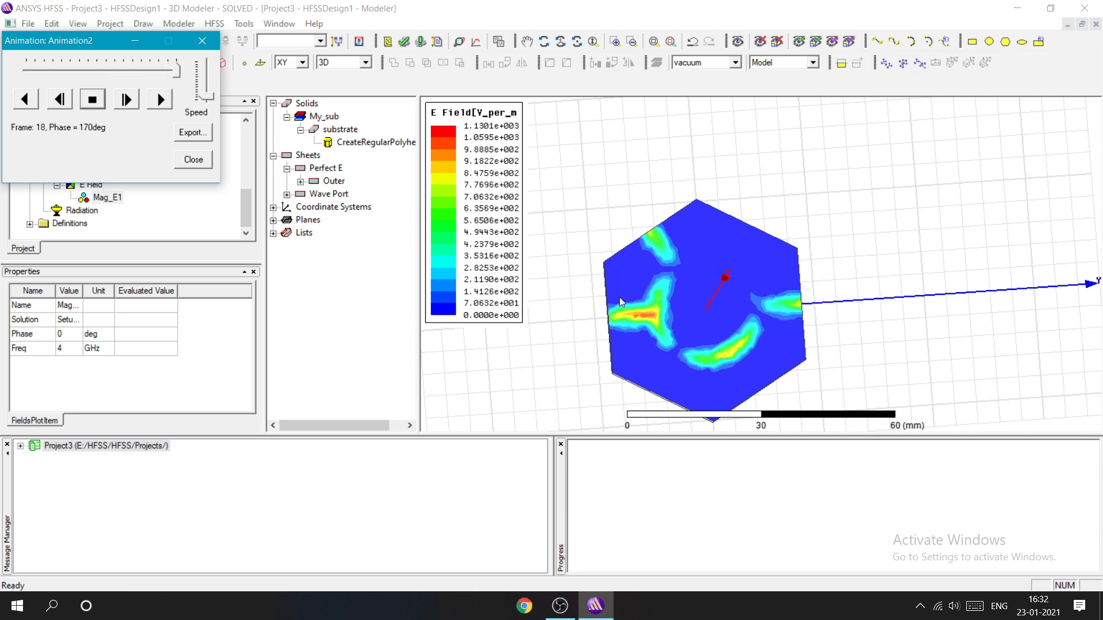
drag(206, 95, 205, 63)
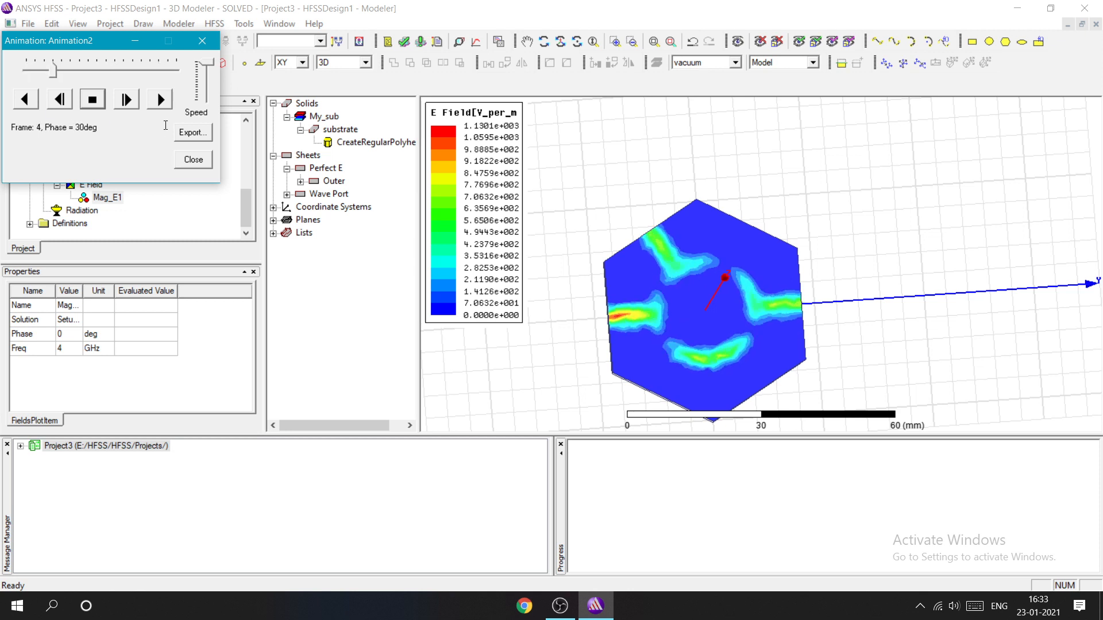
click(202, 41)
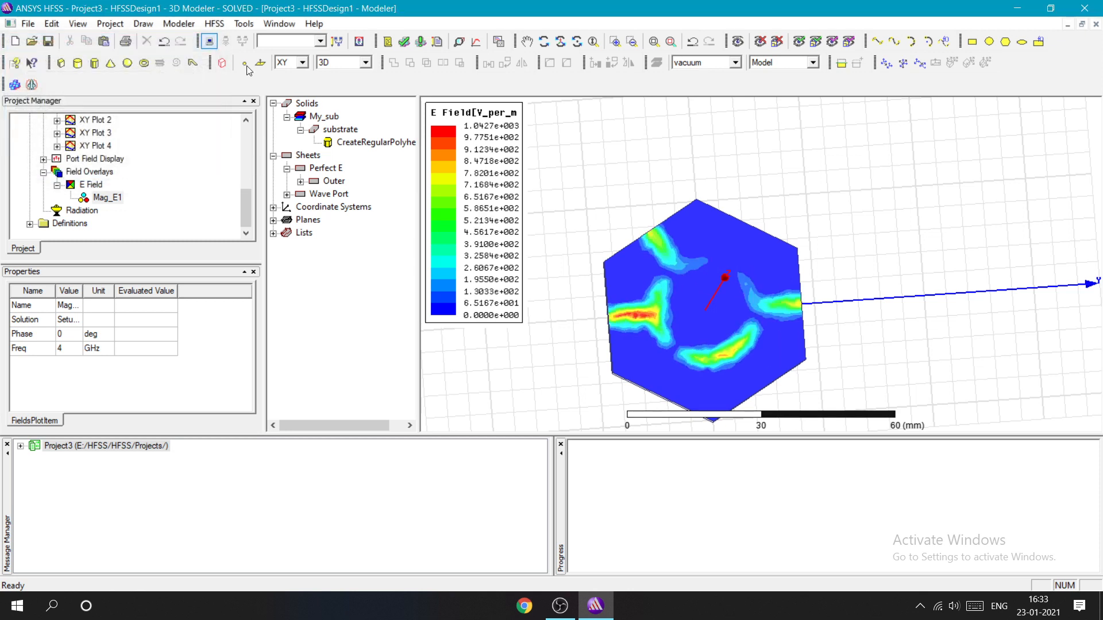
Step: Edit the post-process sources to set the Outer_T4 phase to 0 deg, and apply the change to the field plot
click(214, 24)
mouse_move(275, 280)
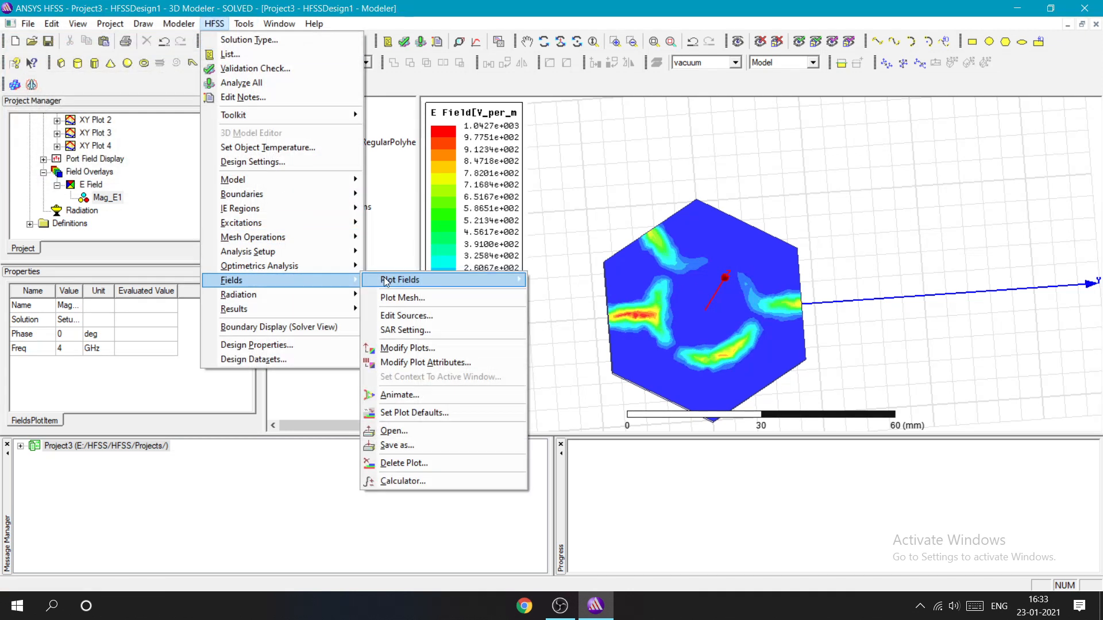
click(404, 314)
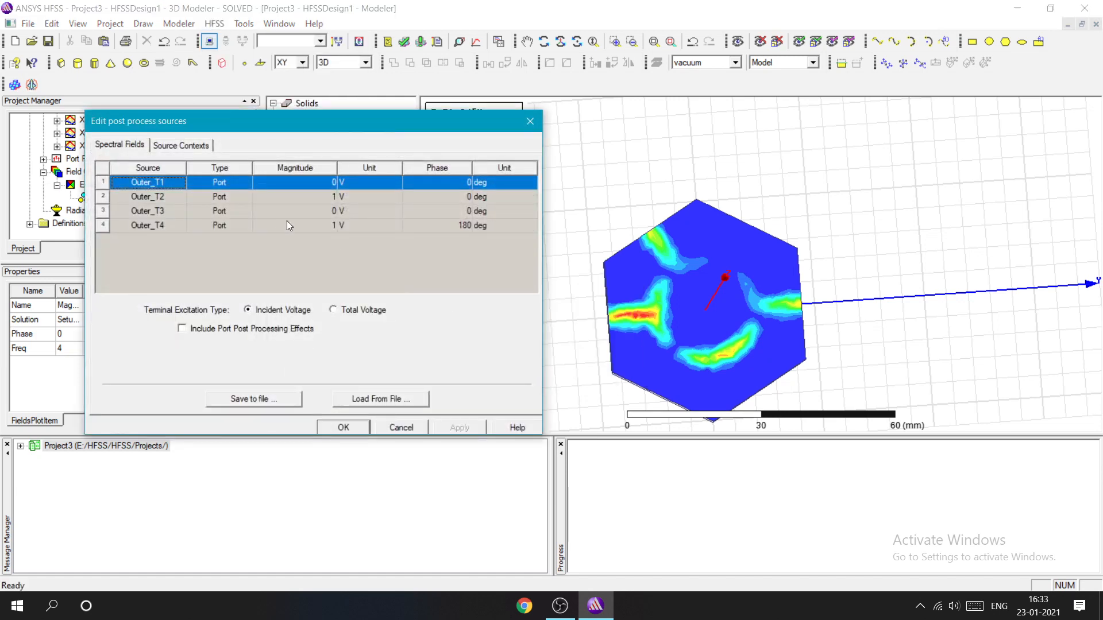
click(459, 225)
click(460, 225)
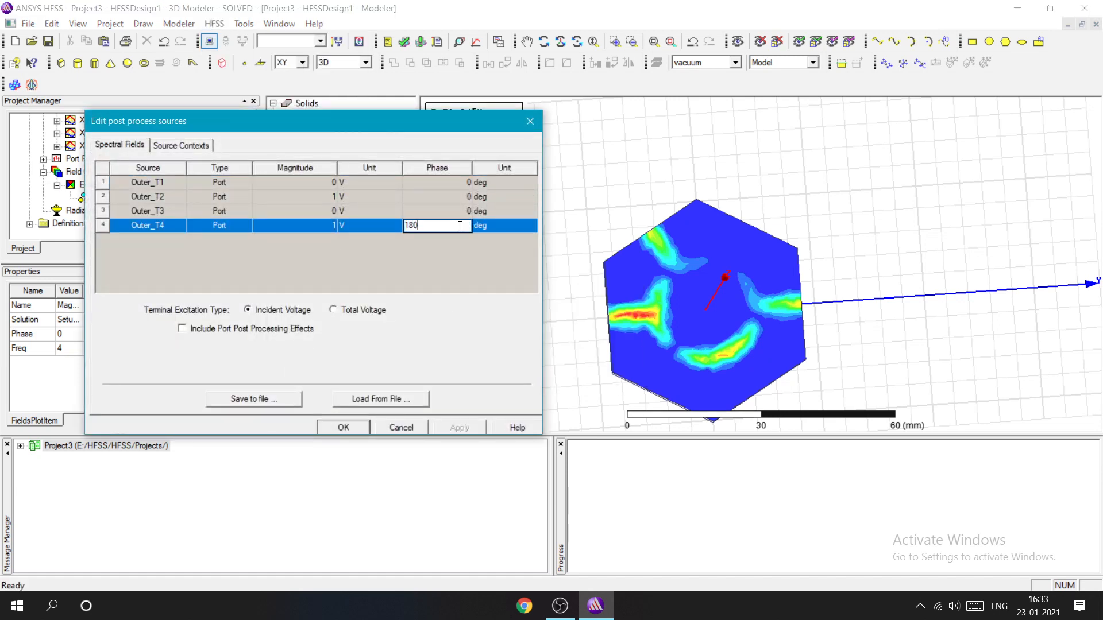
key(BackSpace)
key(BackSpace)
key(BackSpace)
text(0)
click(432, 272)
click(456, 428)
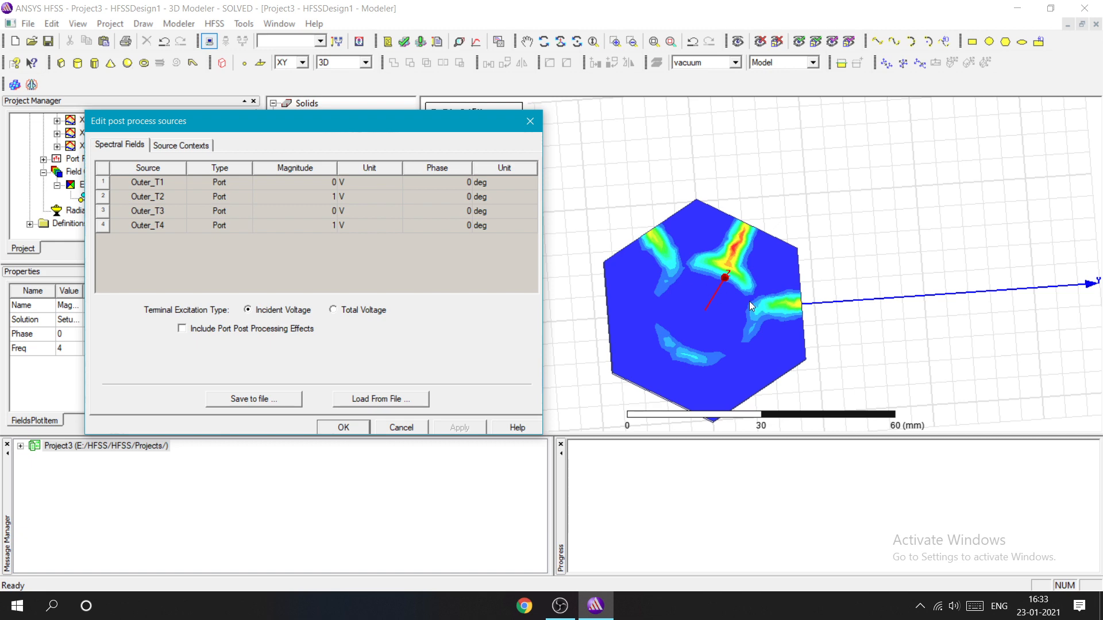
click(359, 425)
Step: Play the existing phase animation Animation1 on Mag_E1, adjust its playback speed, and close it
right_click(103, 199)
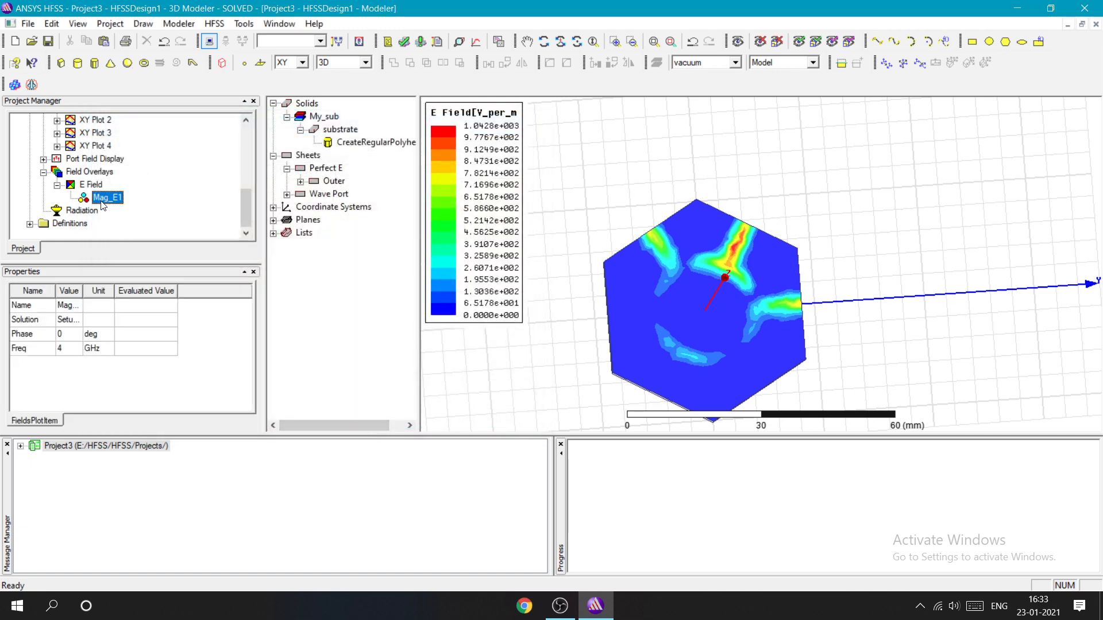
click(155, 293)
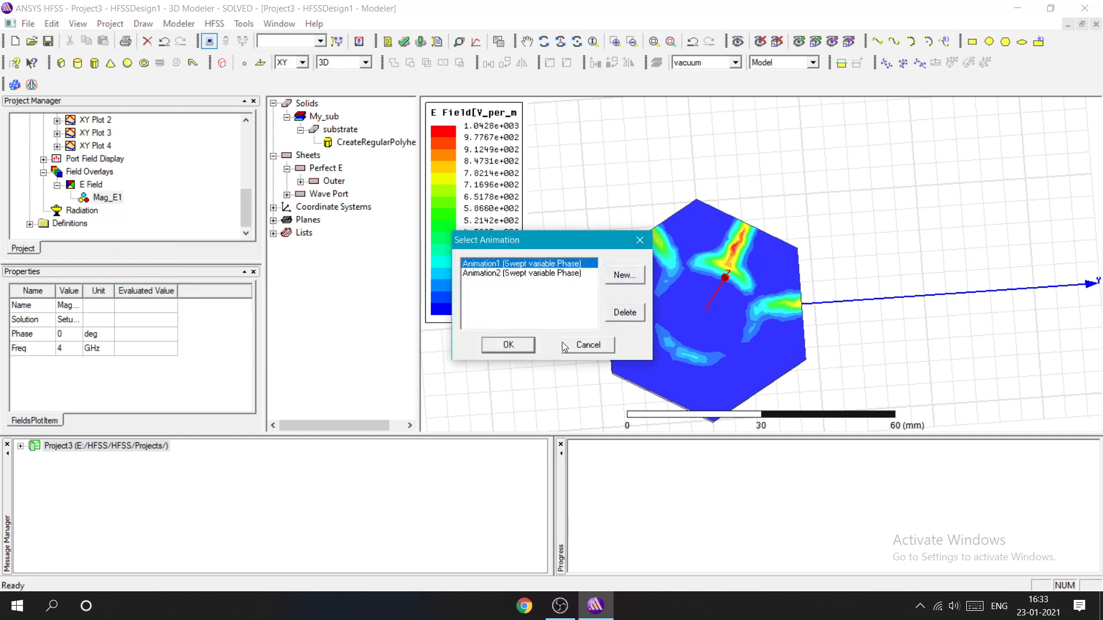
click(507, 345)
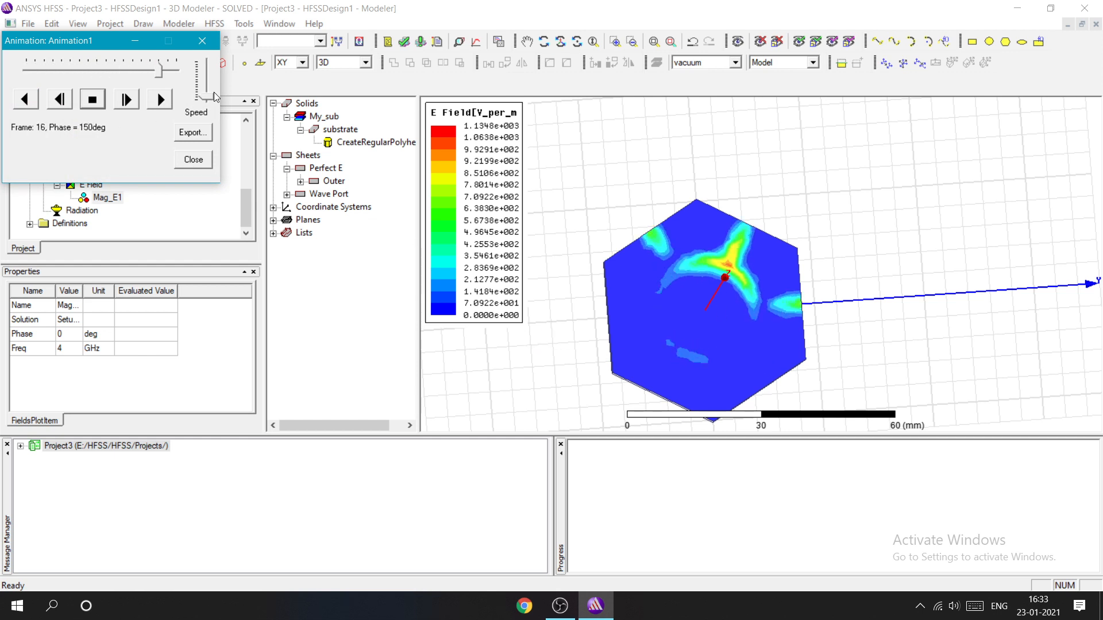
drag(211, 94, 209, 65)
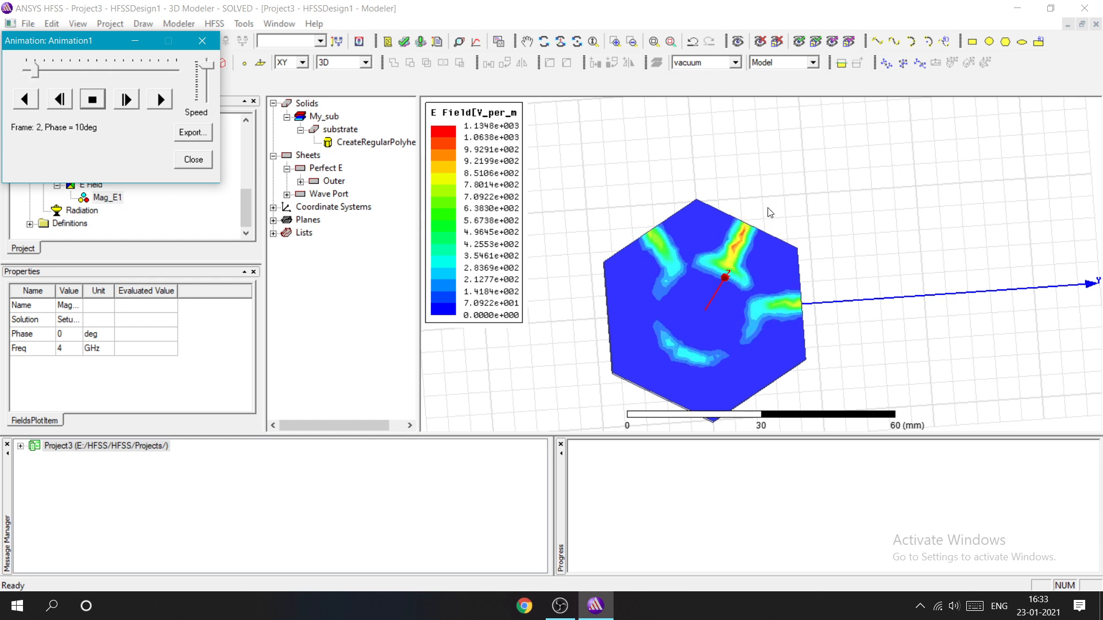
click(193, 159)
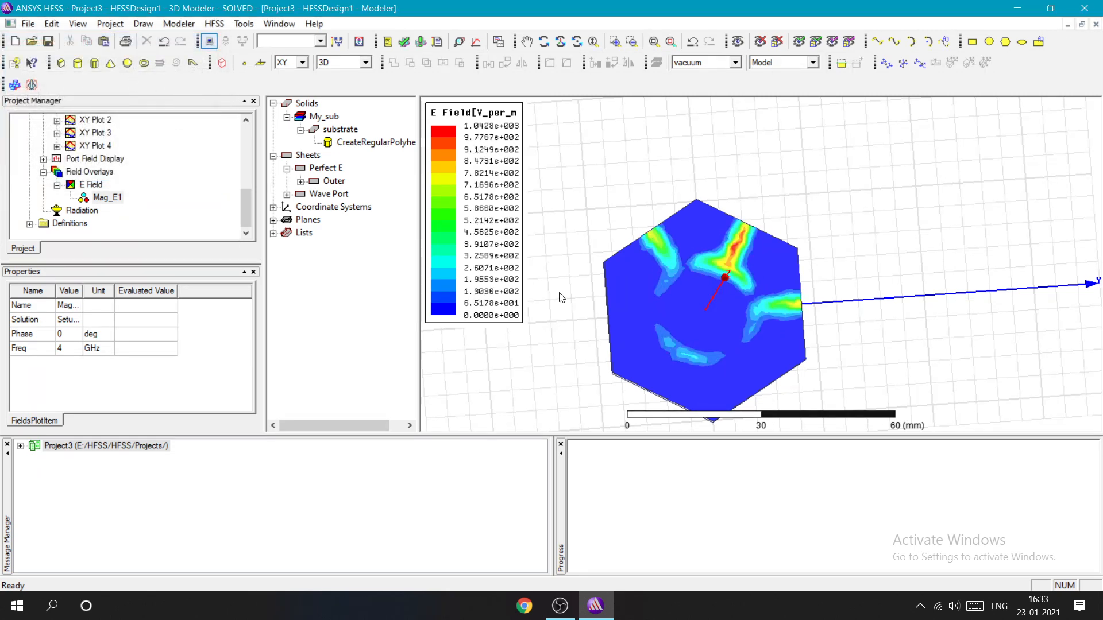
scroll(575, 288, down, 2)
scroll(578, 293, up, 2)
mouse_move(553, 303)
alt+mouse_down()
mouse_move(563, 276)
mouse_move(553, 324)
alt+mouse_up()
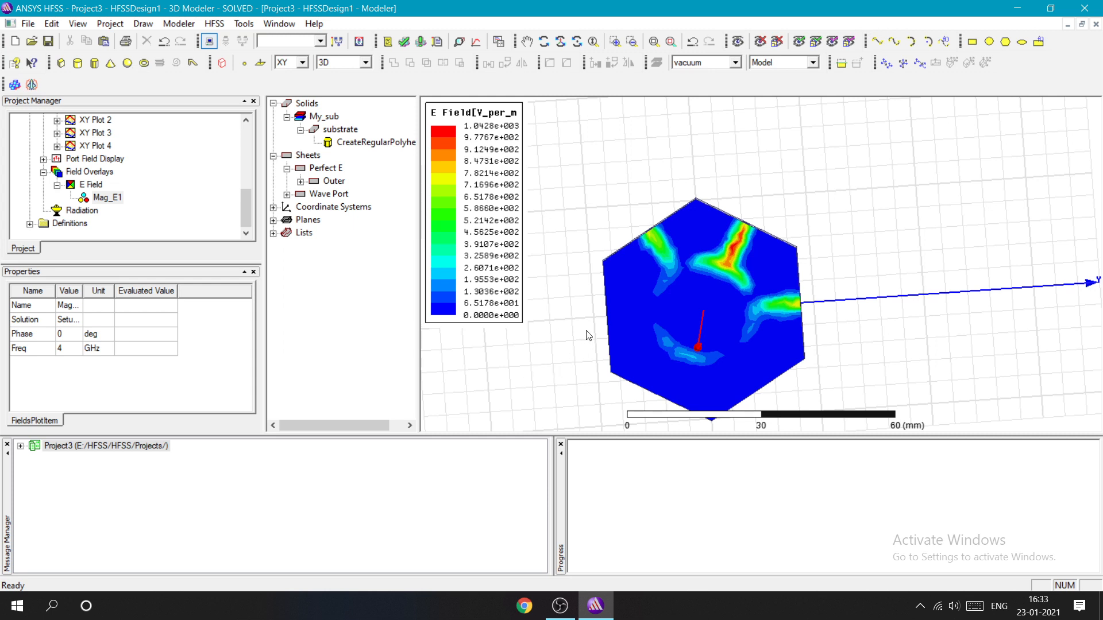
scroll(568, 222, down, 1)
scroll(561, 222, down, 2)
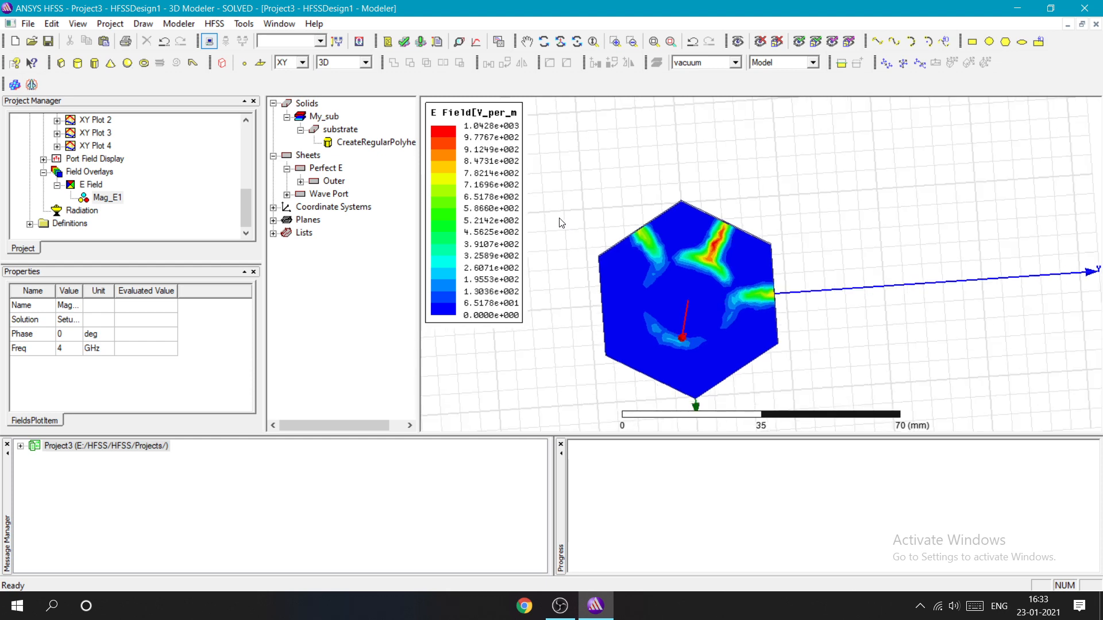